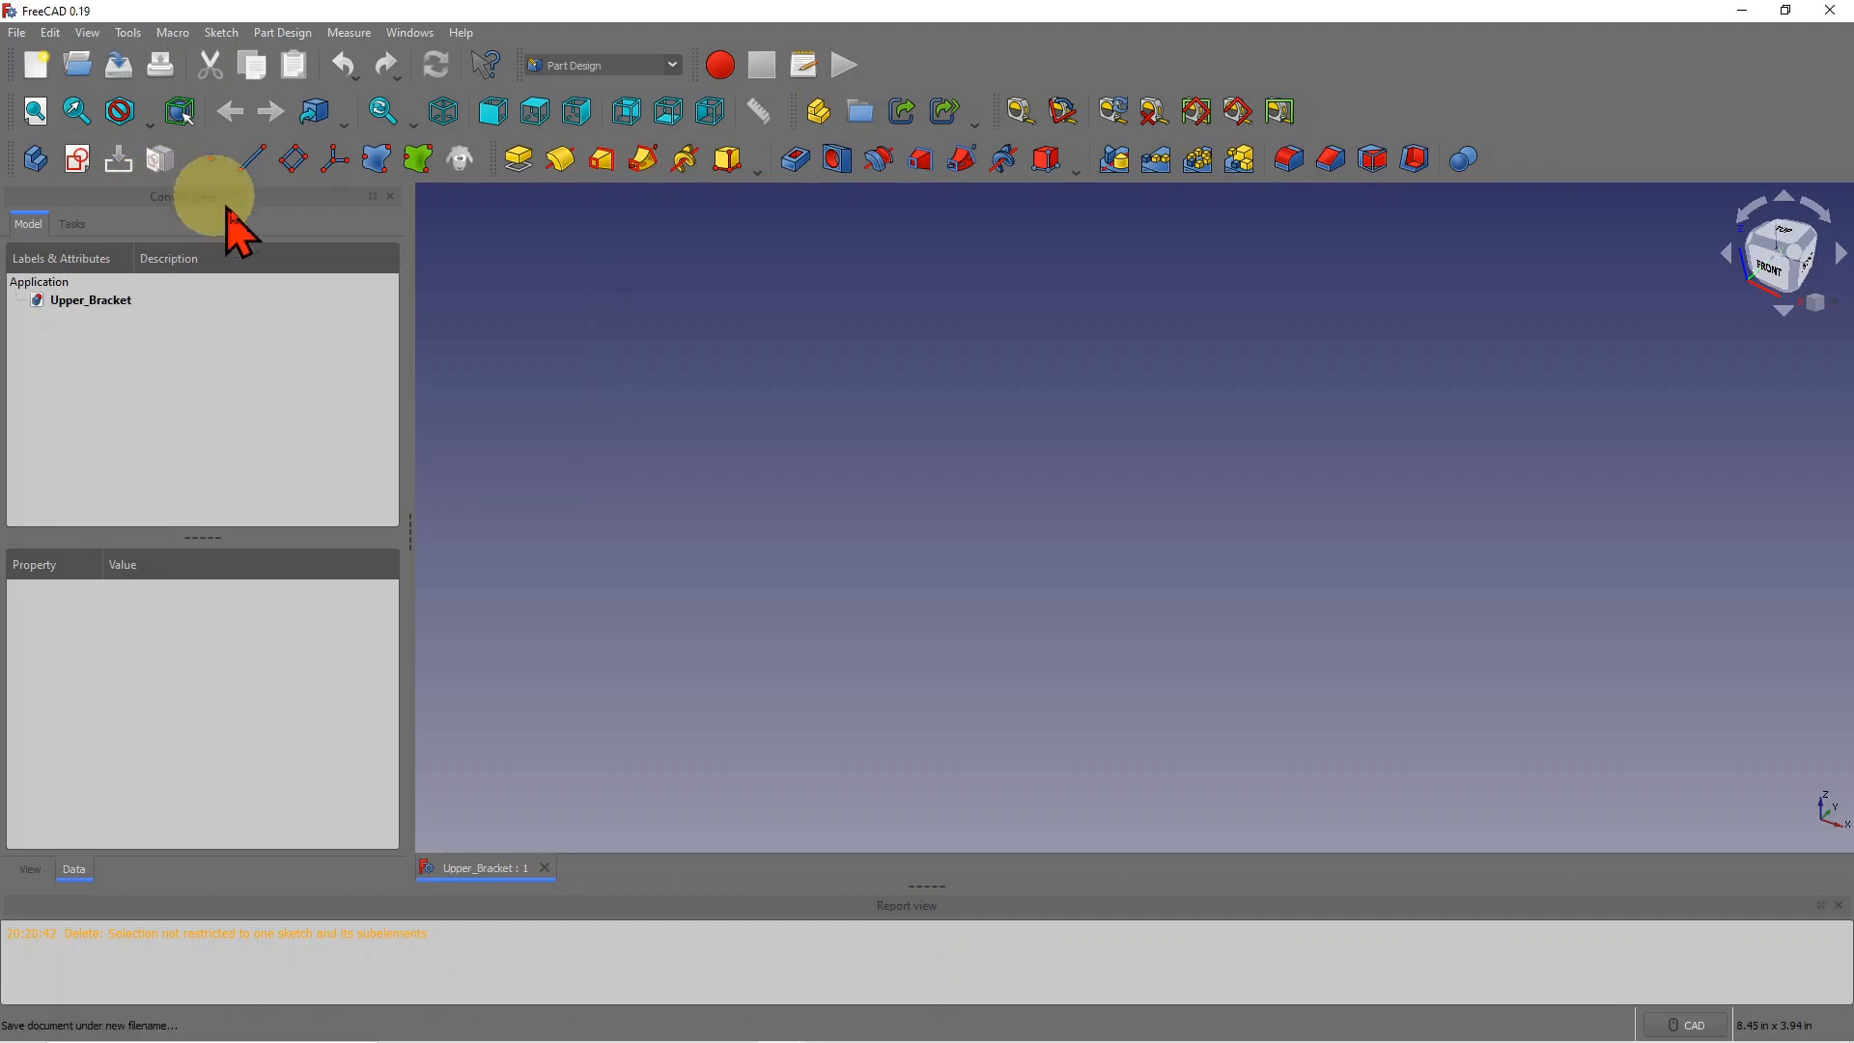
Step: Start a new sketch on the XY plane in the Upper_Bracket document
click(121, 303)
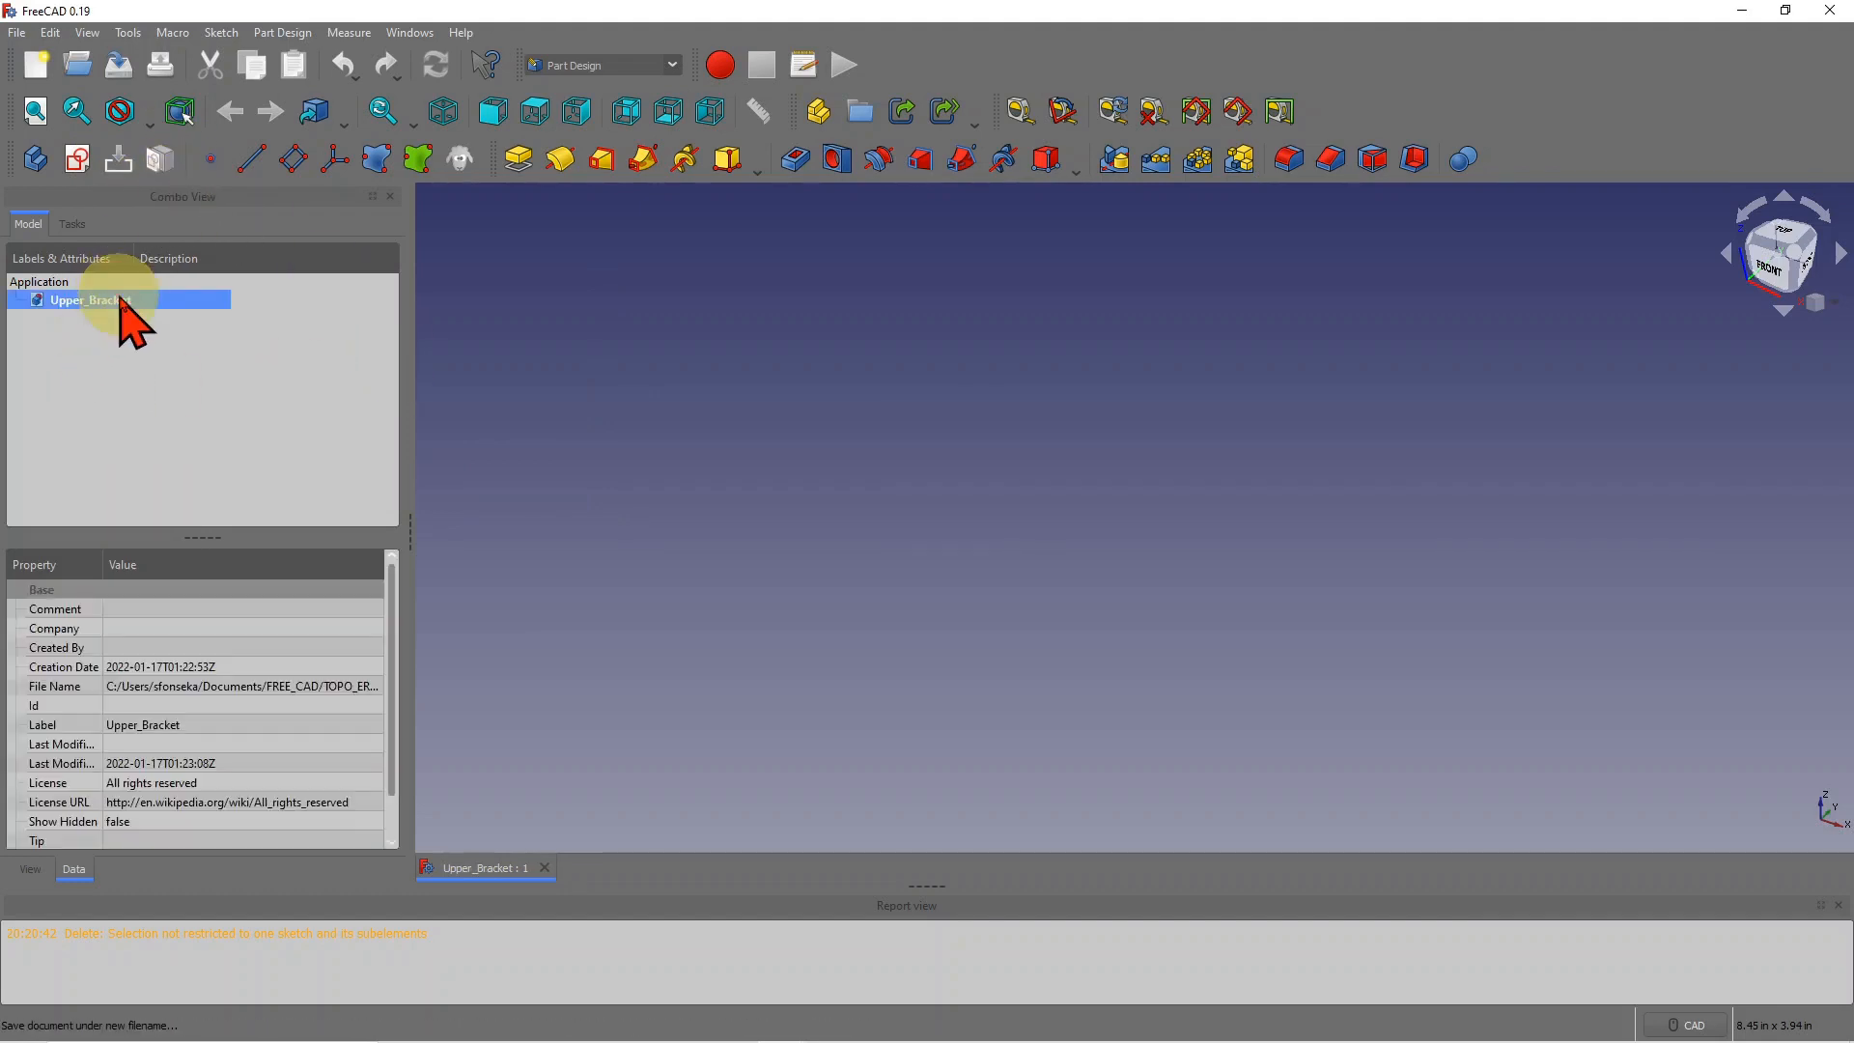
click(78, 161)
click(79, 357)
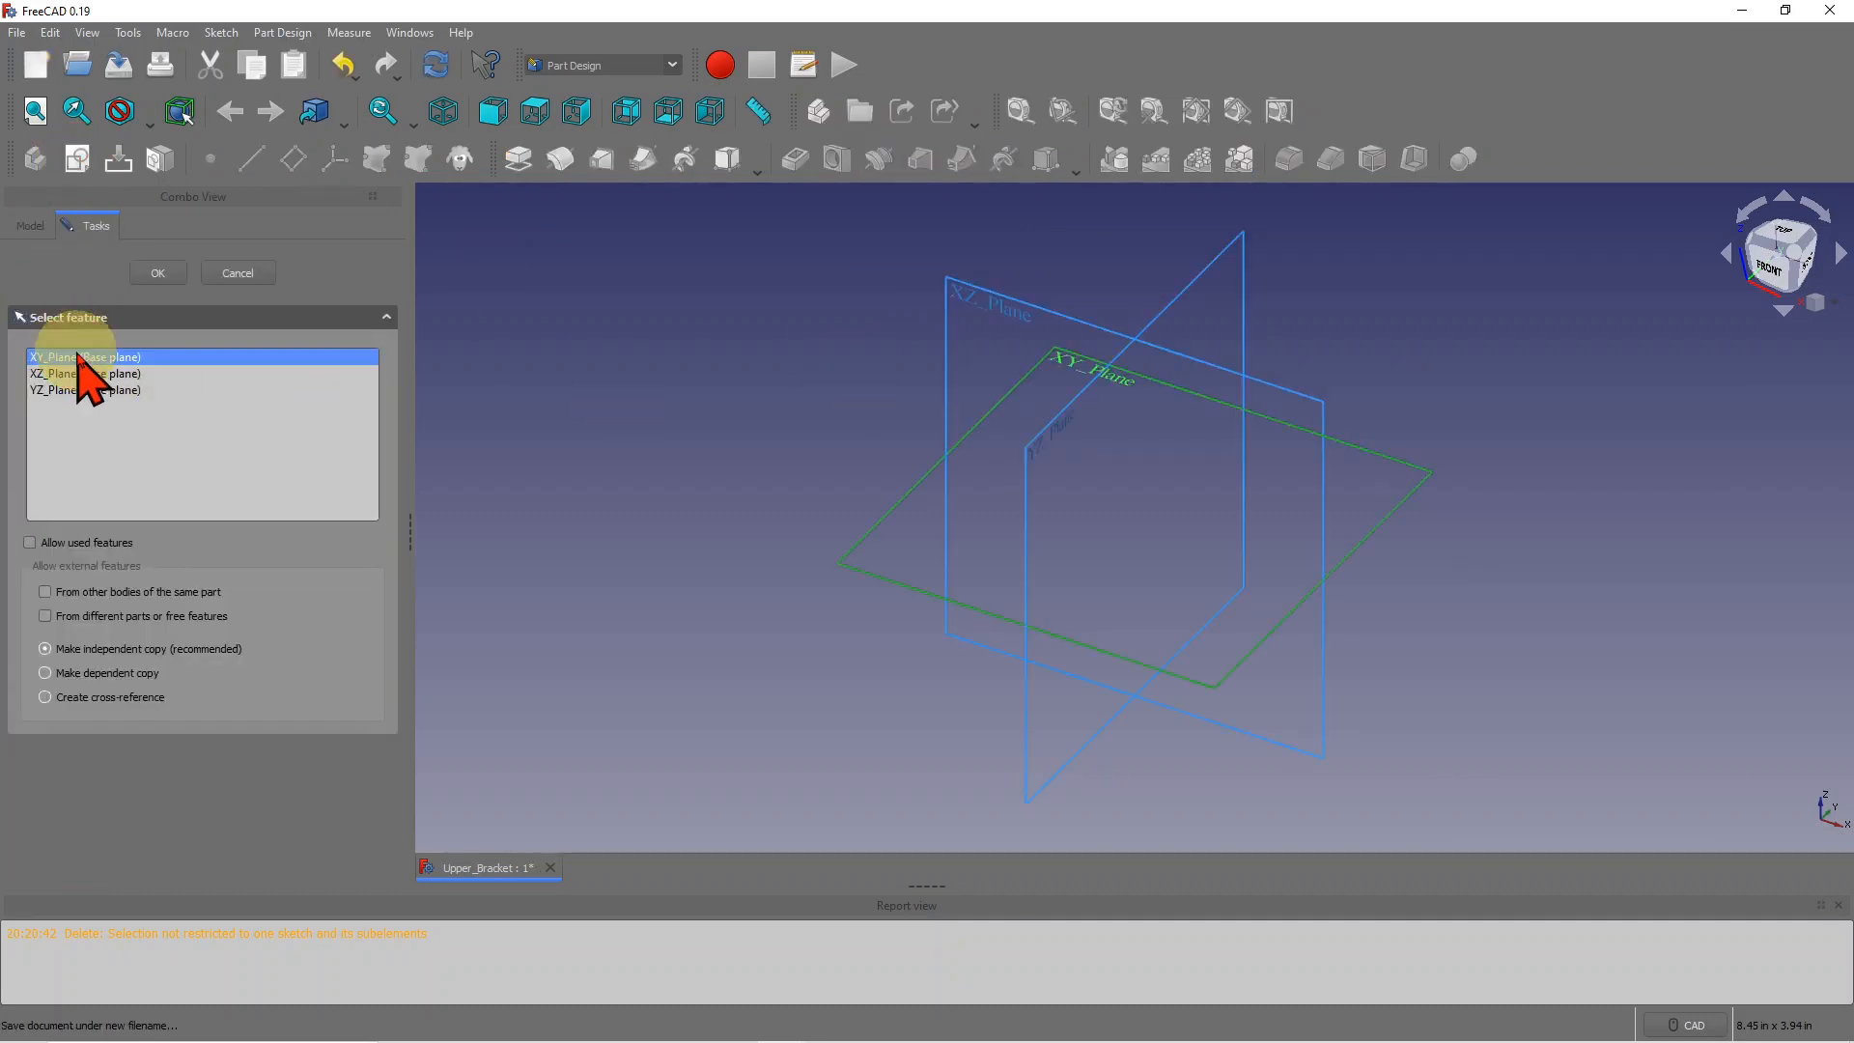
click(161, 278)
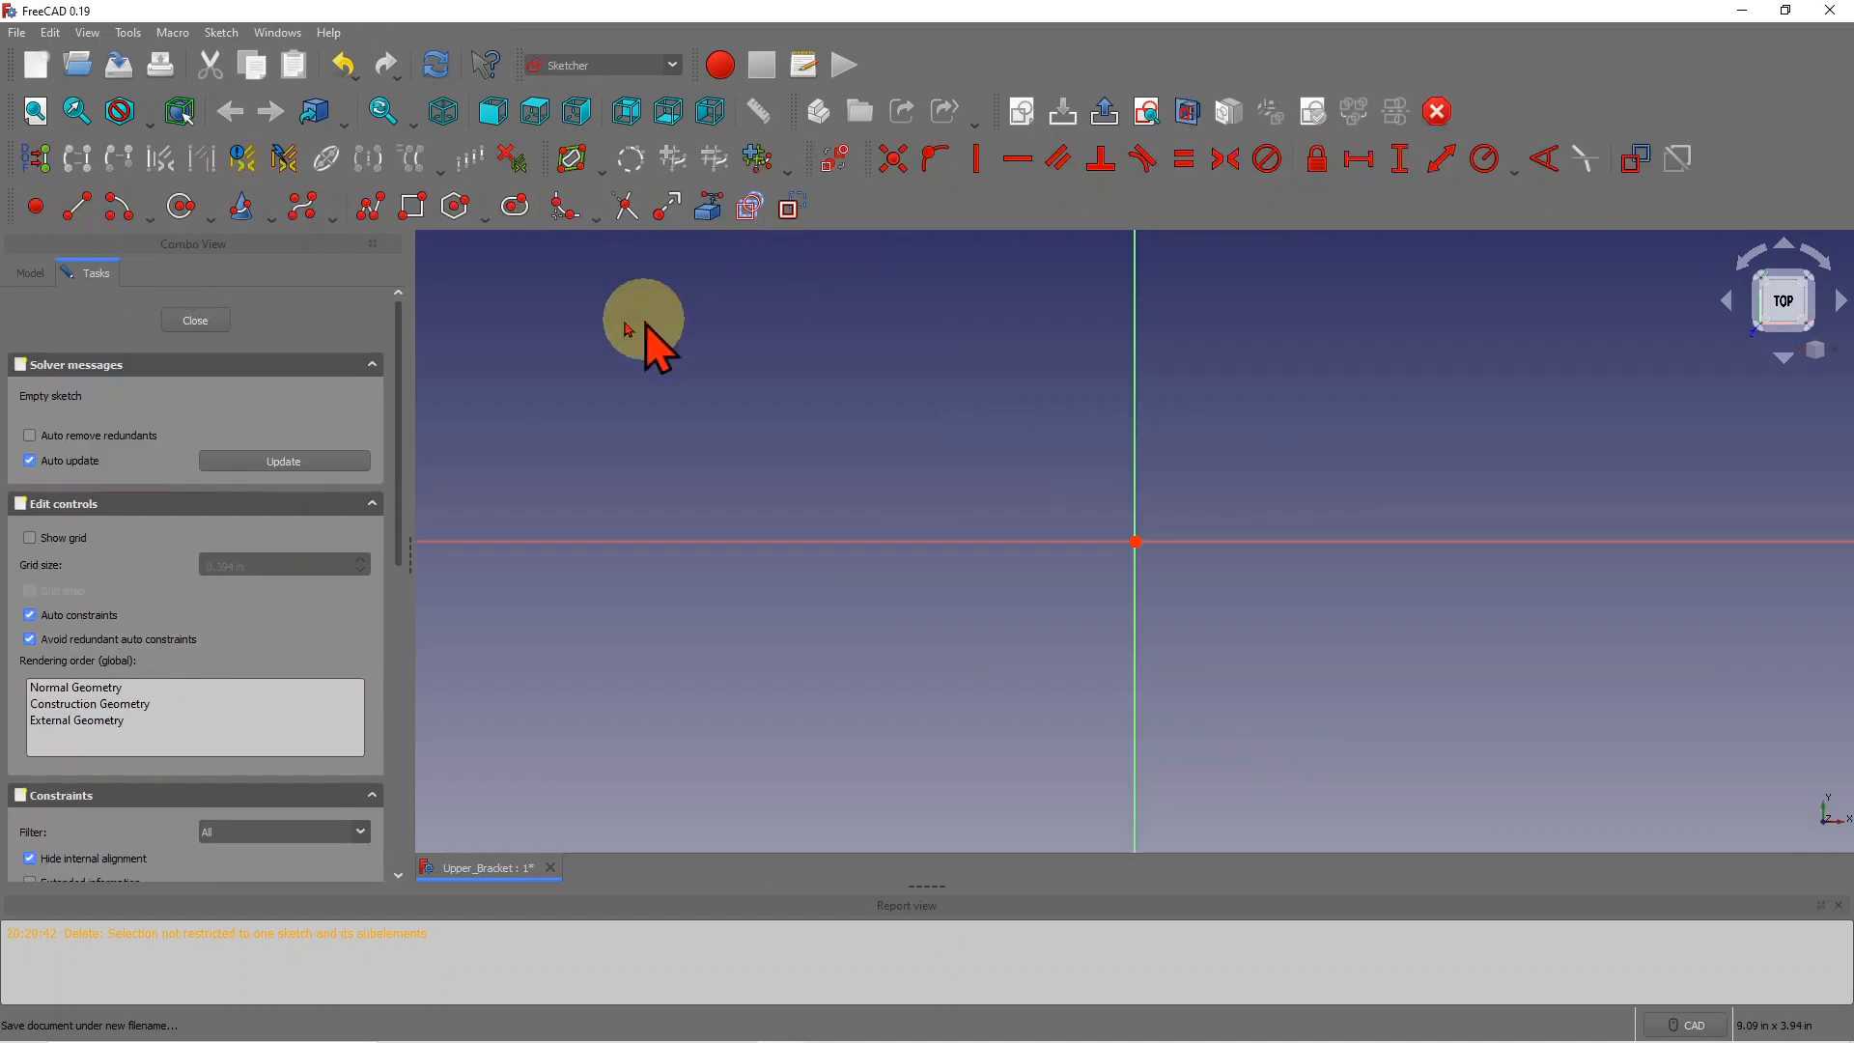
Step: Sketch a slanted line in the upper-left quadrant and move its upper endpoint higher to make the line longer and steeper
scroll(970, 467, down, 2)
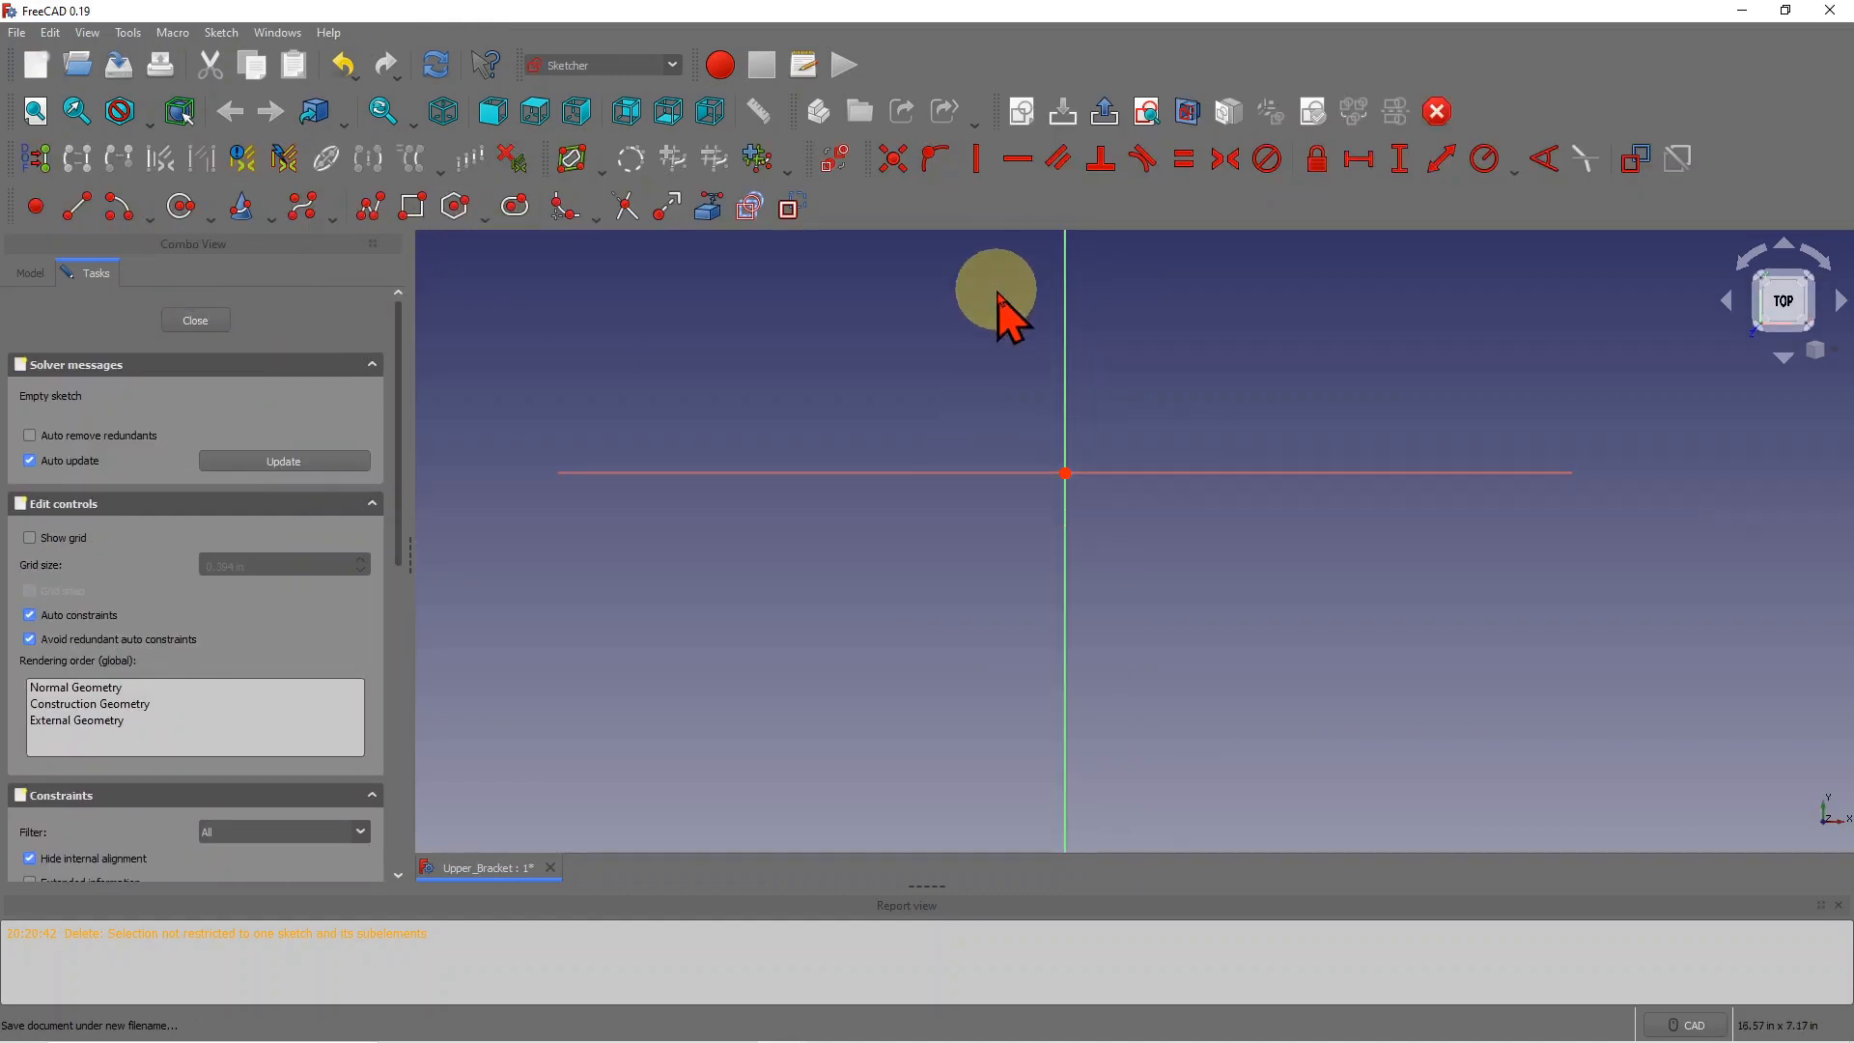
click(77, 205)
click(777, 337)
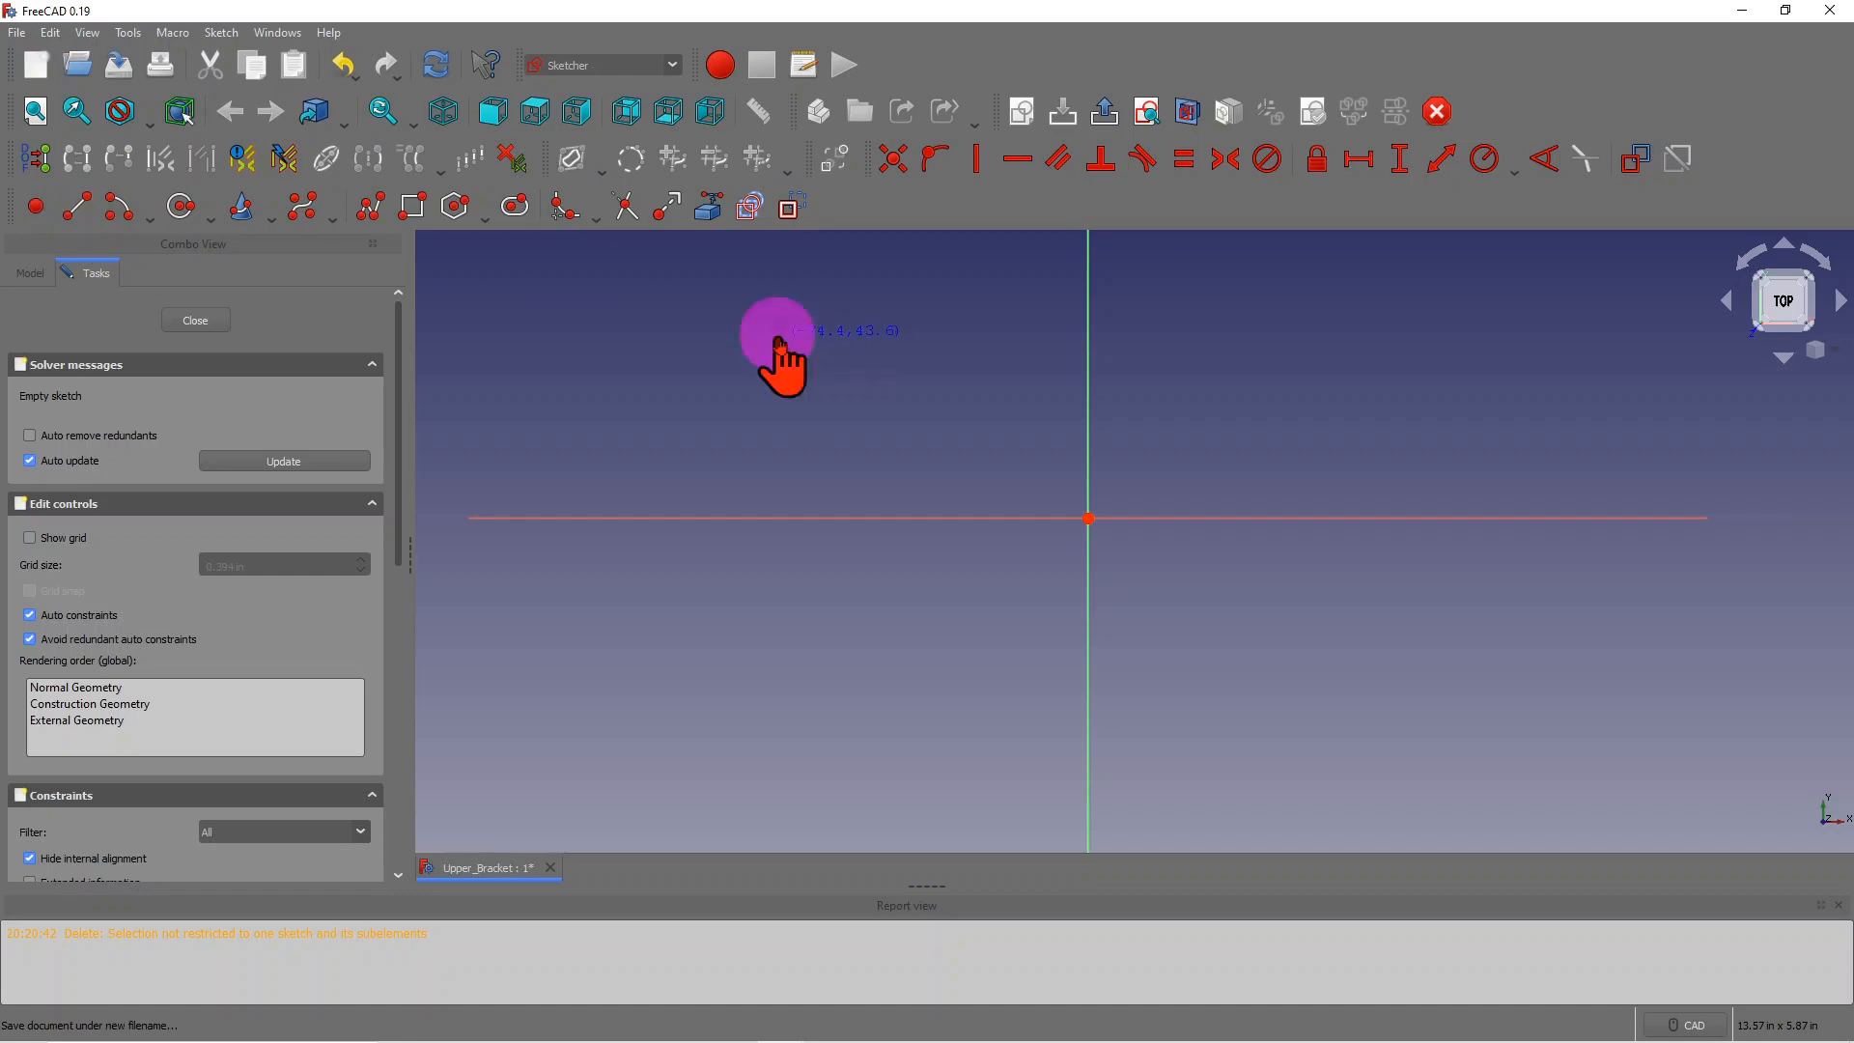
click(916, 233)
scroll(1111, 362, down, 4)
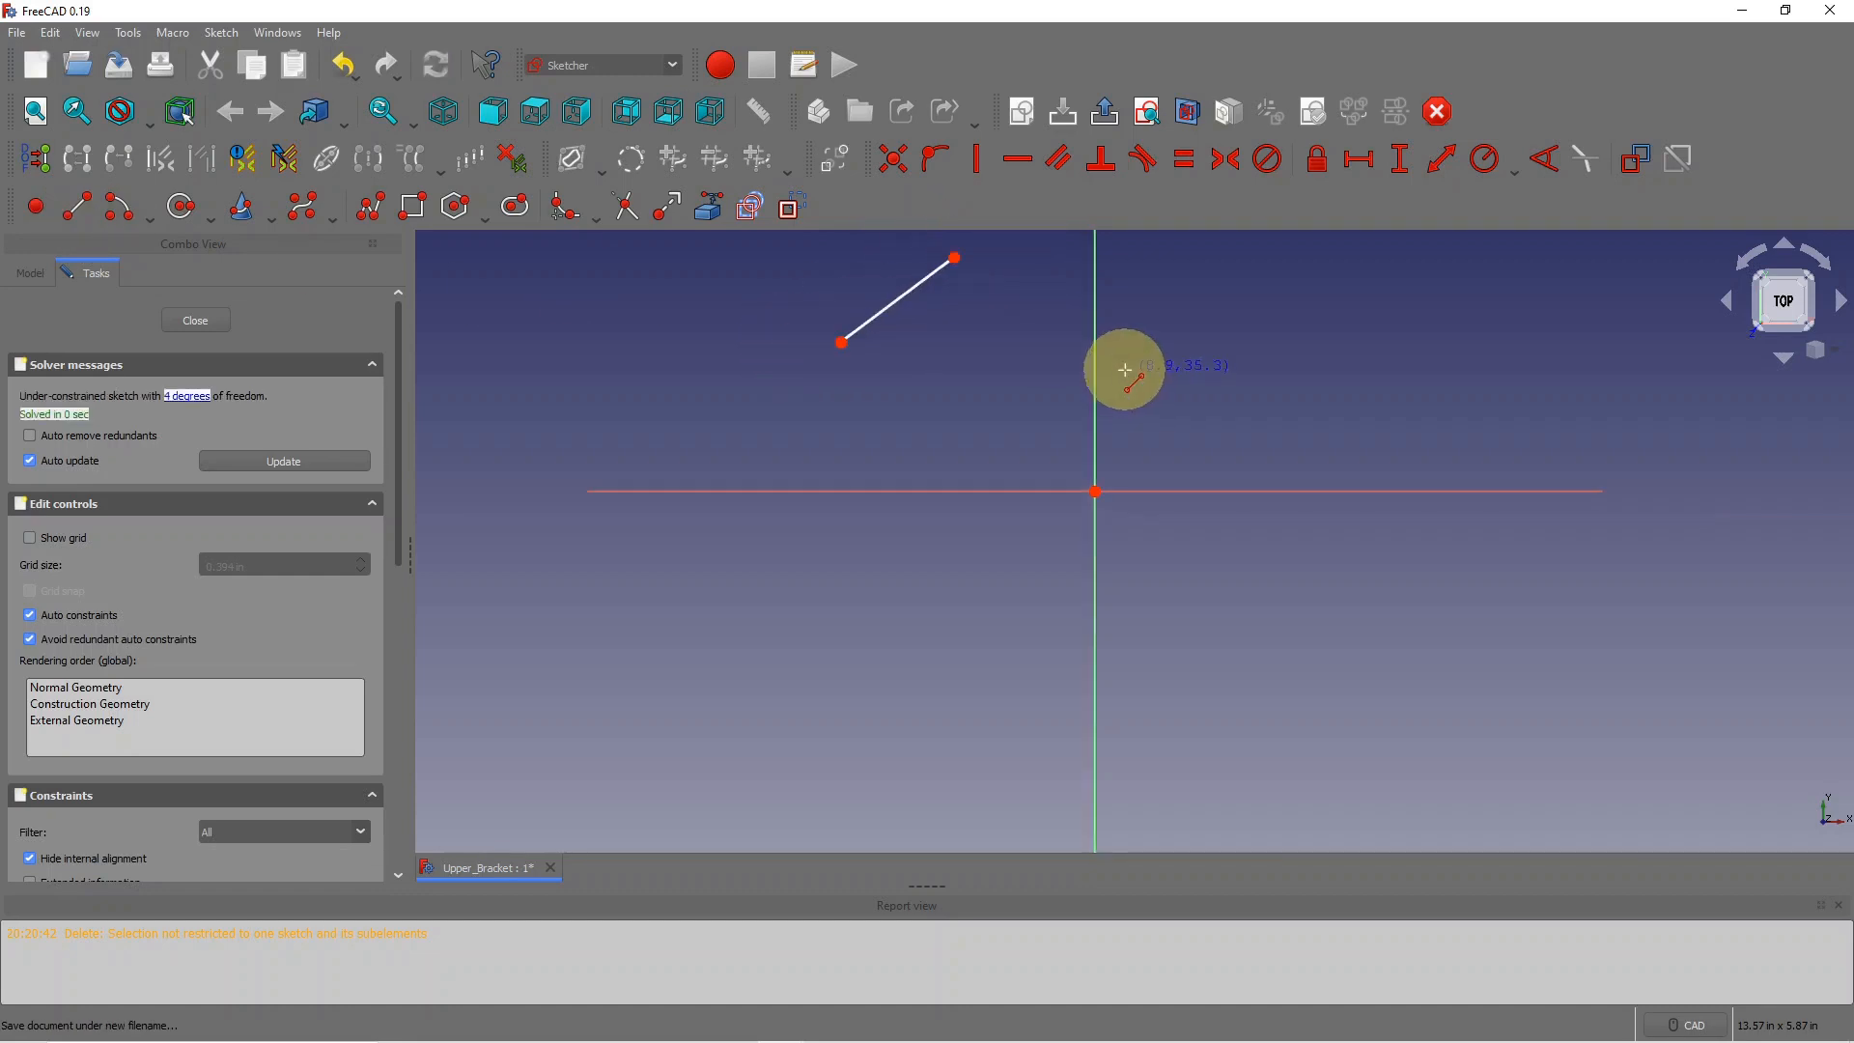
scroll(1029, 263, up, 5)
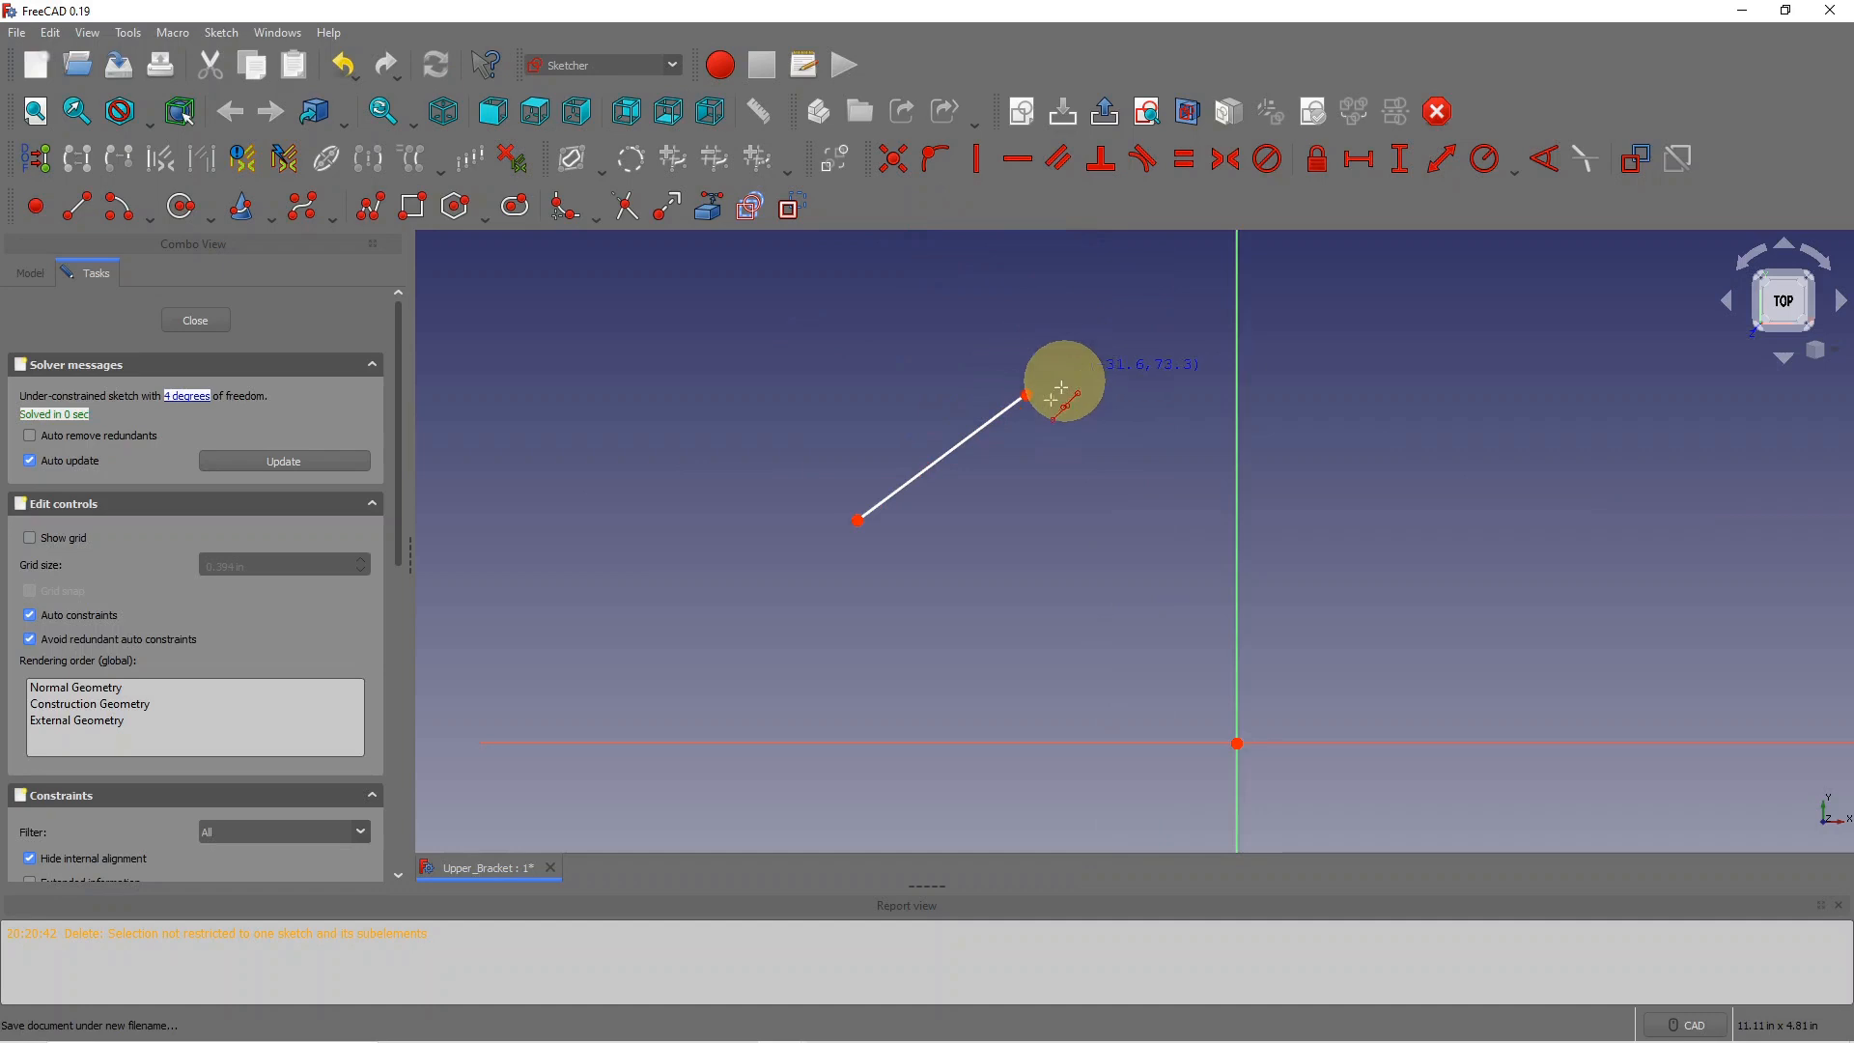
key(Escape)
drag(1029, 398, 1068, 274)
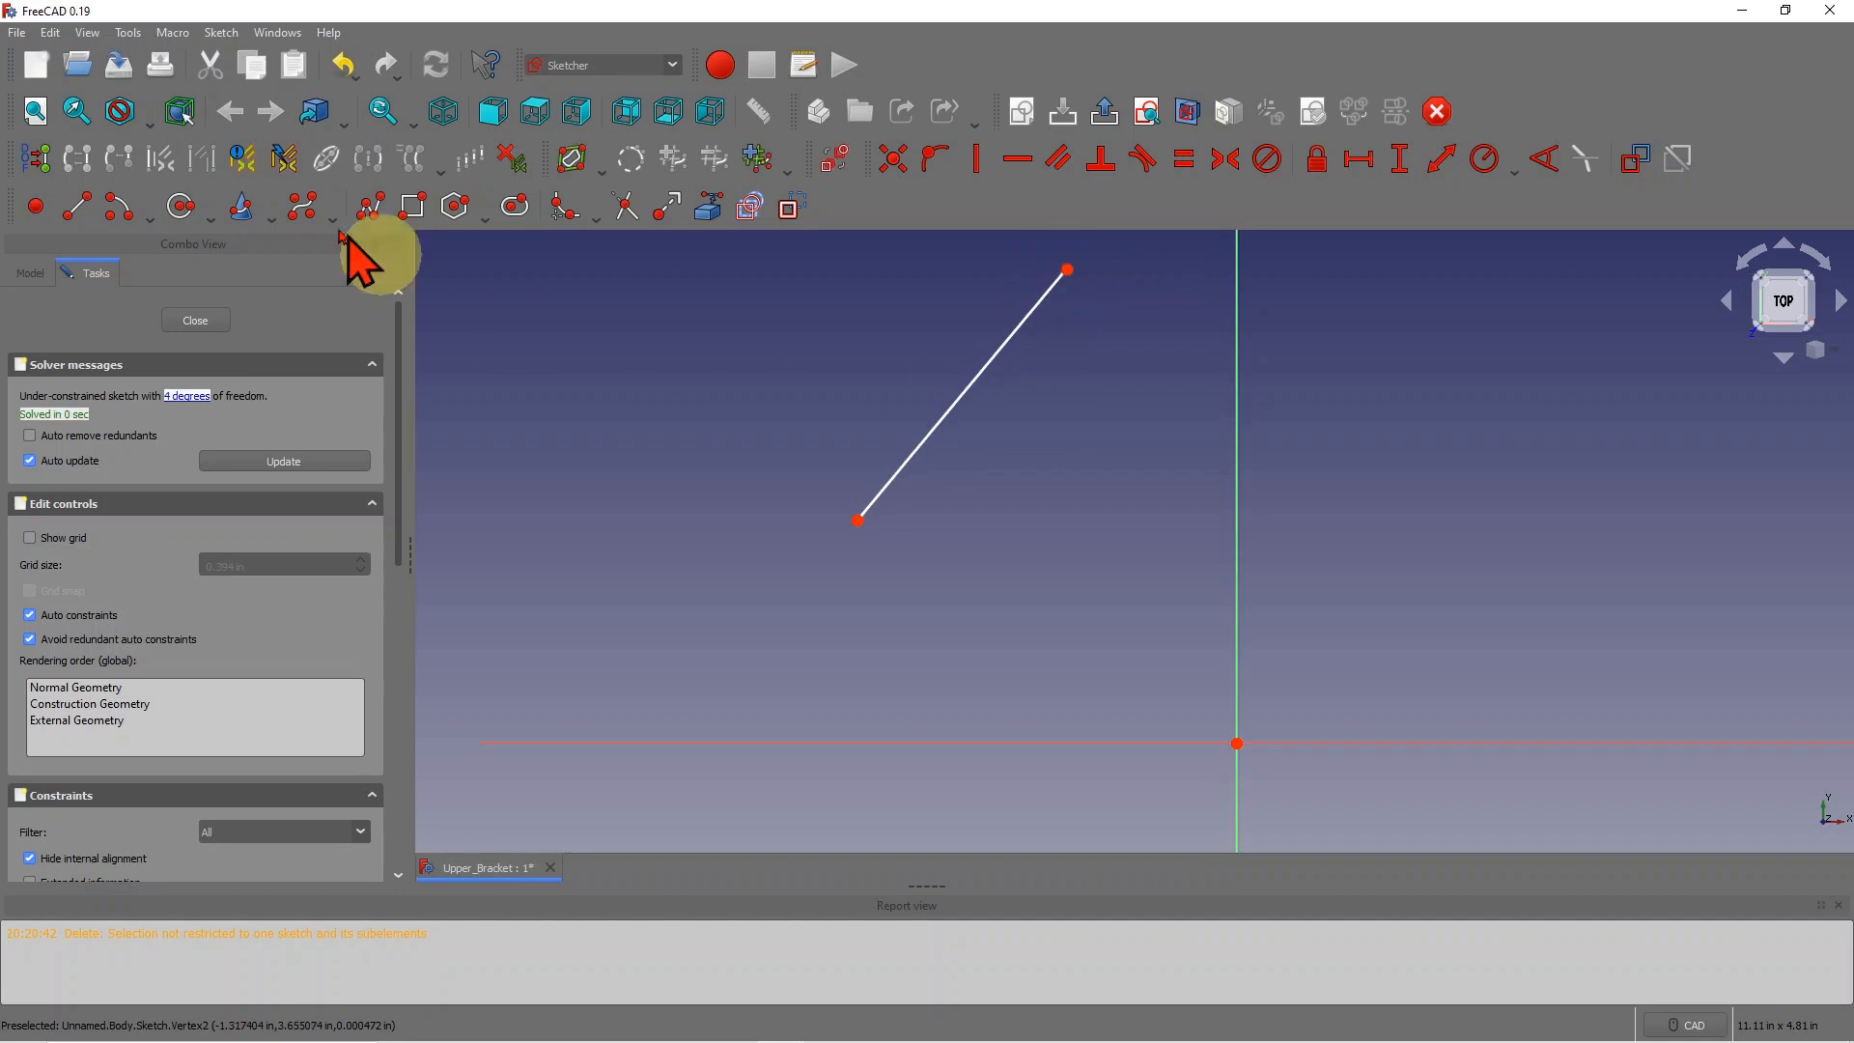
Step: Draw a second line from the slanted line's upper endpoint down to the vertical axis
click(78, 208)
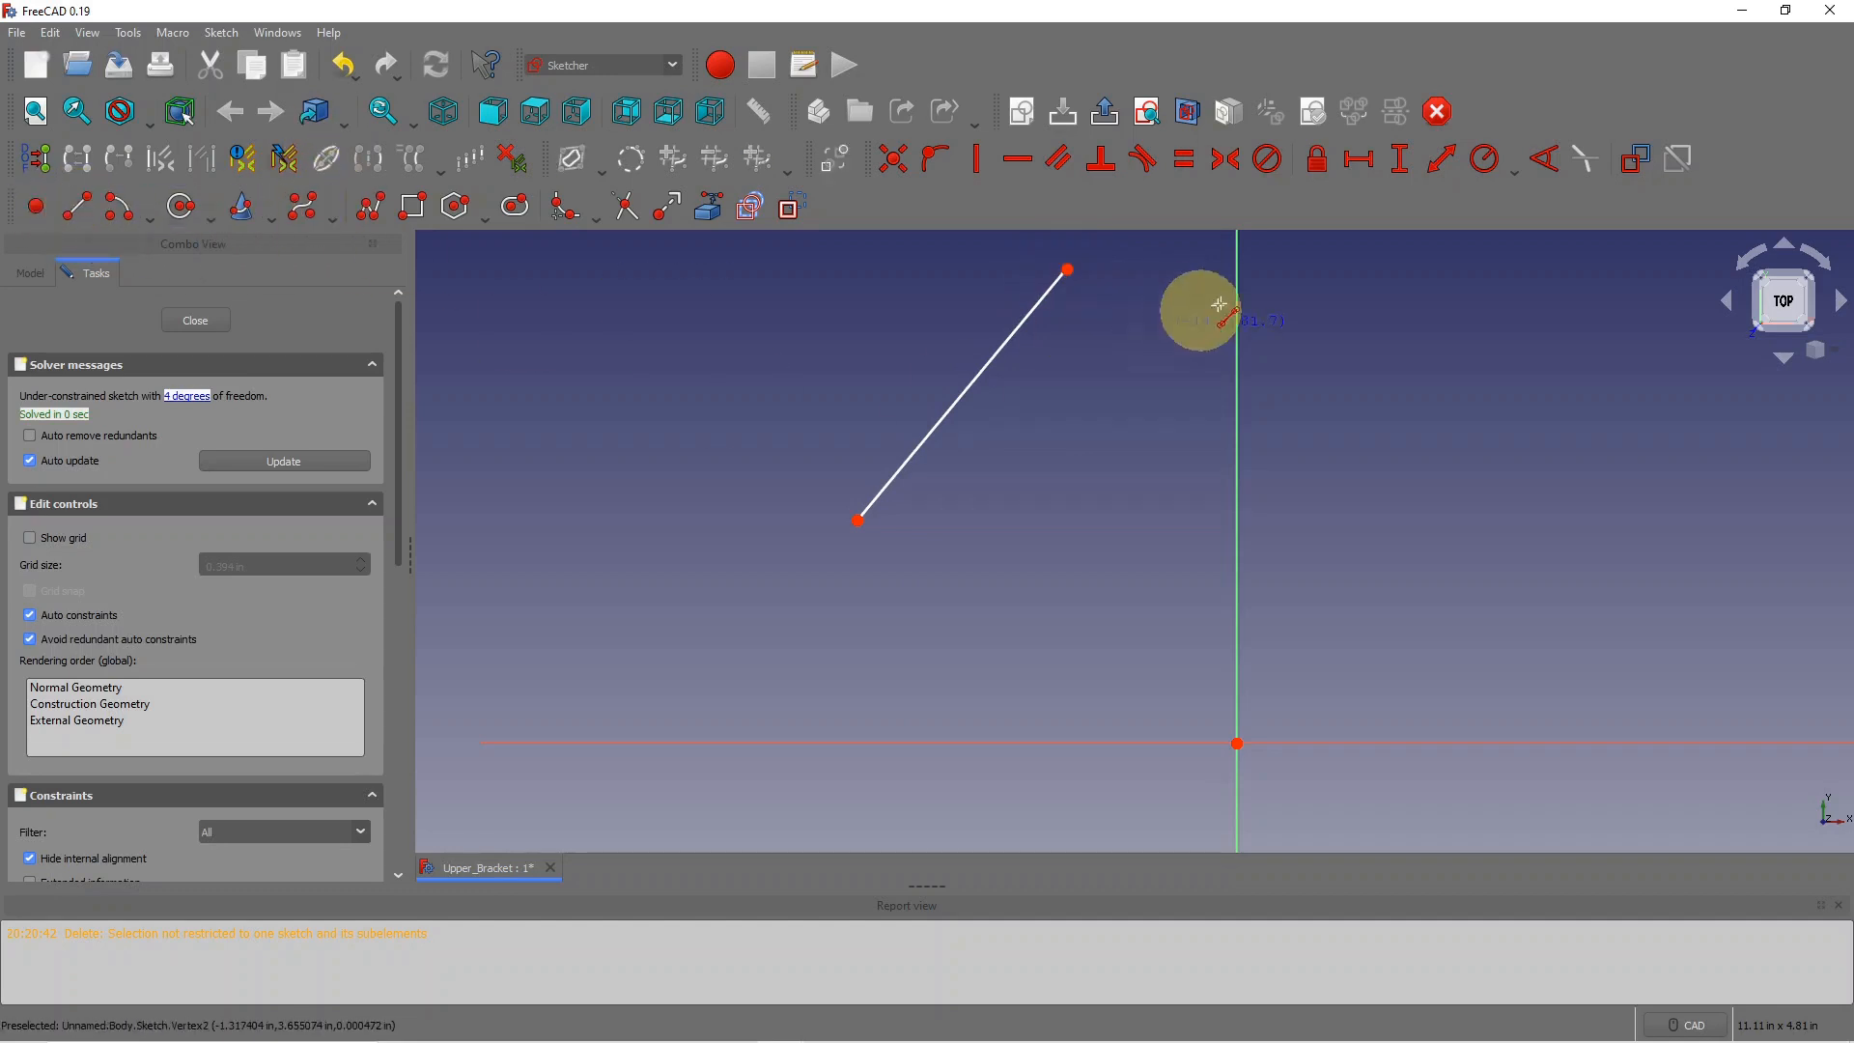
click(1068, 269)
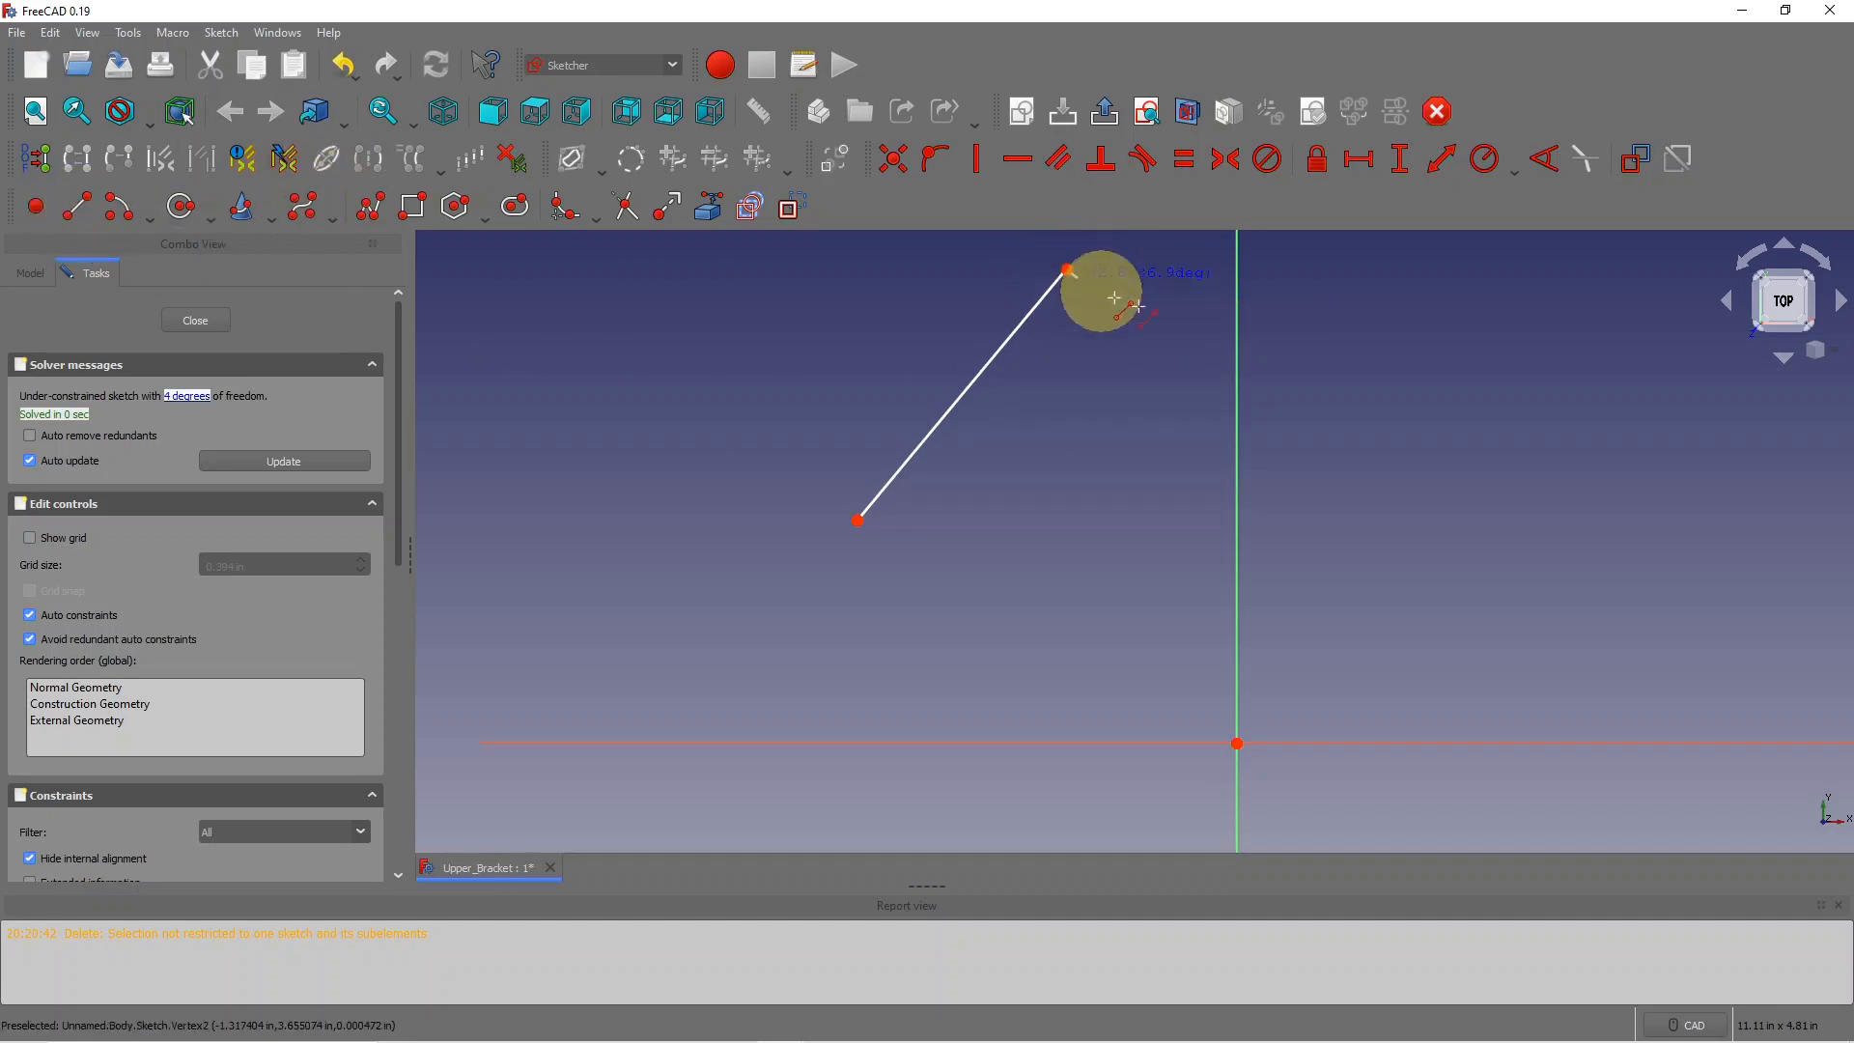
click(1239, 347)
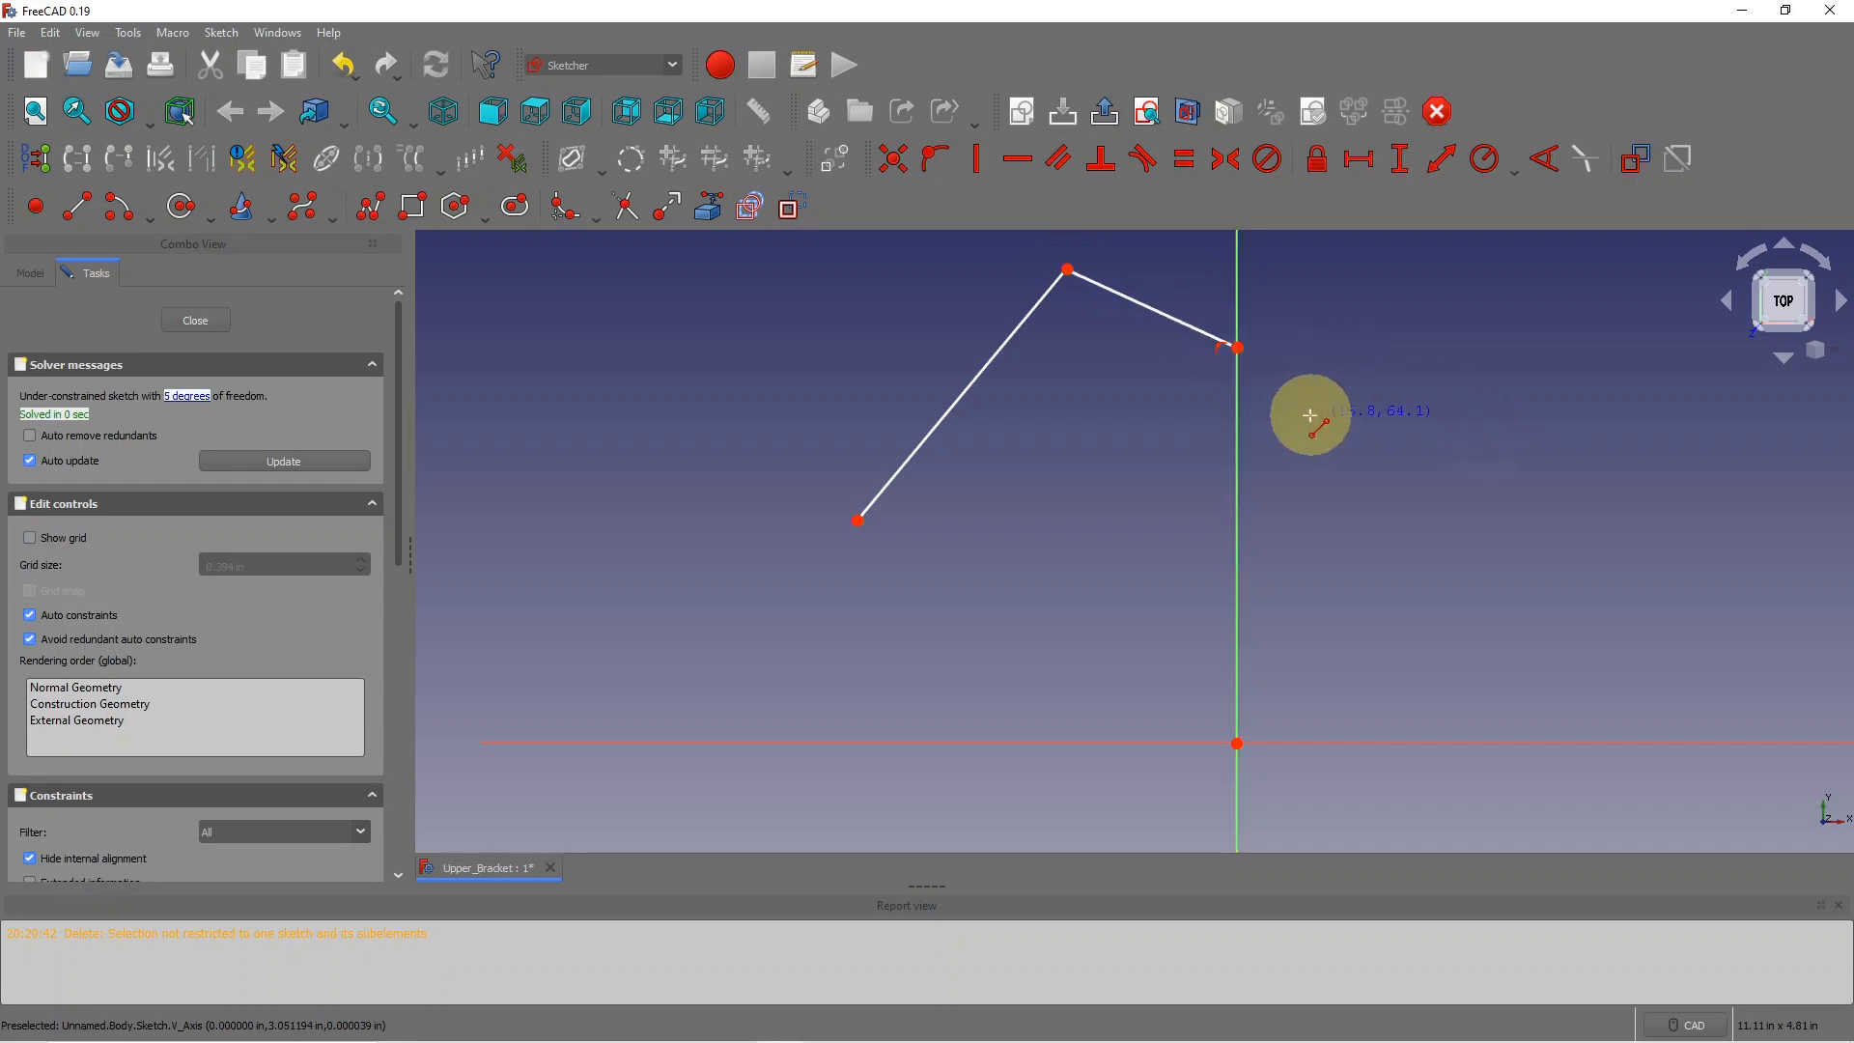
Step: Draw a centre-and-end-points arc from the slanted line's lower endpoint, bulging downward and ending at its lower right
click(152, 219)
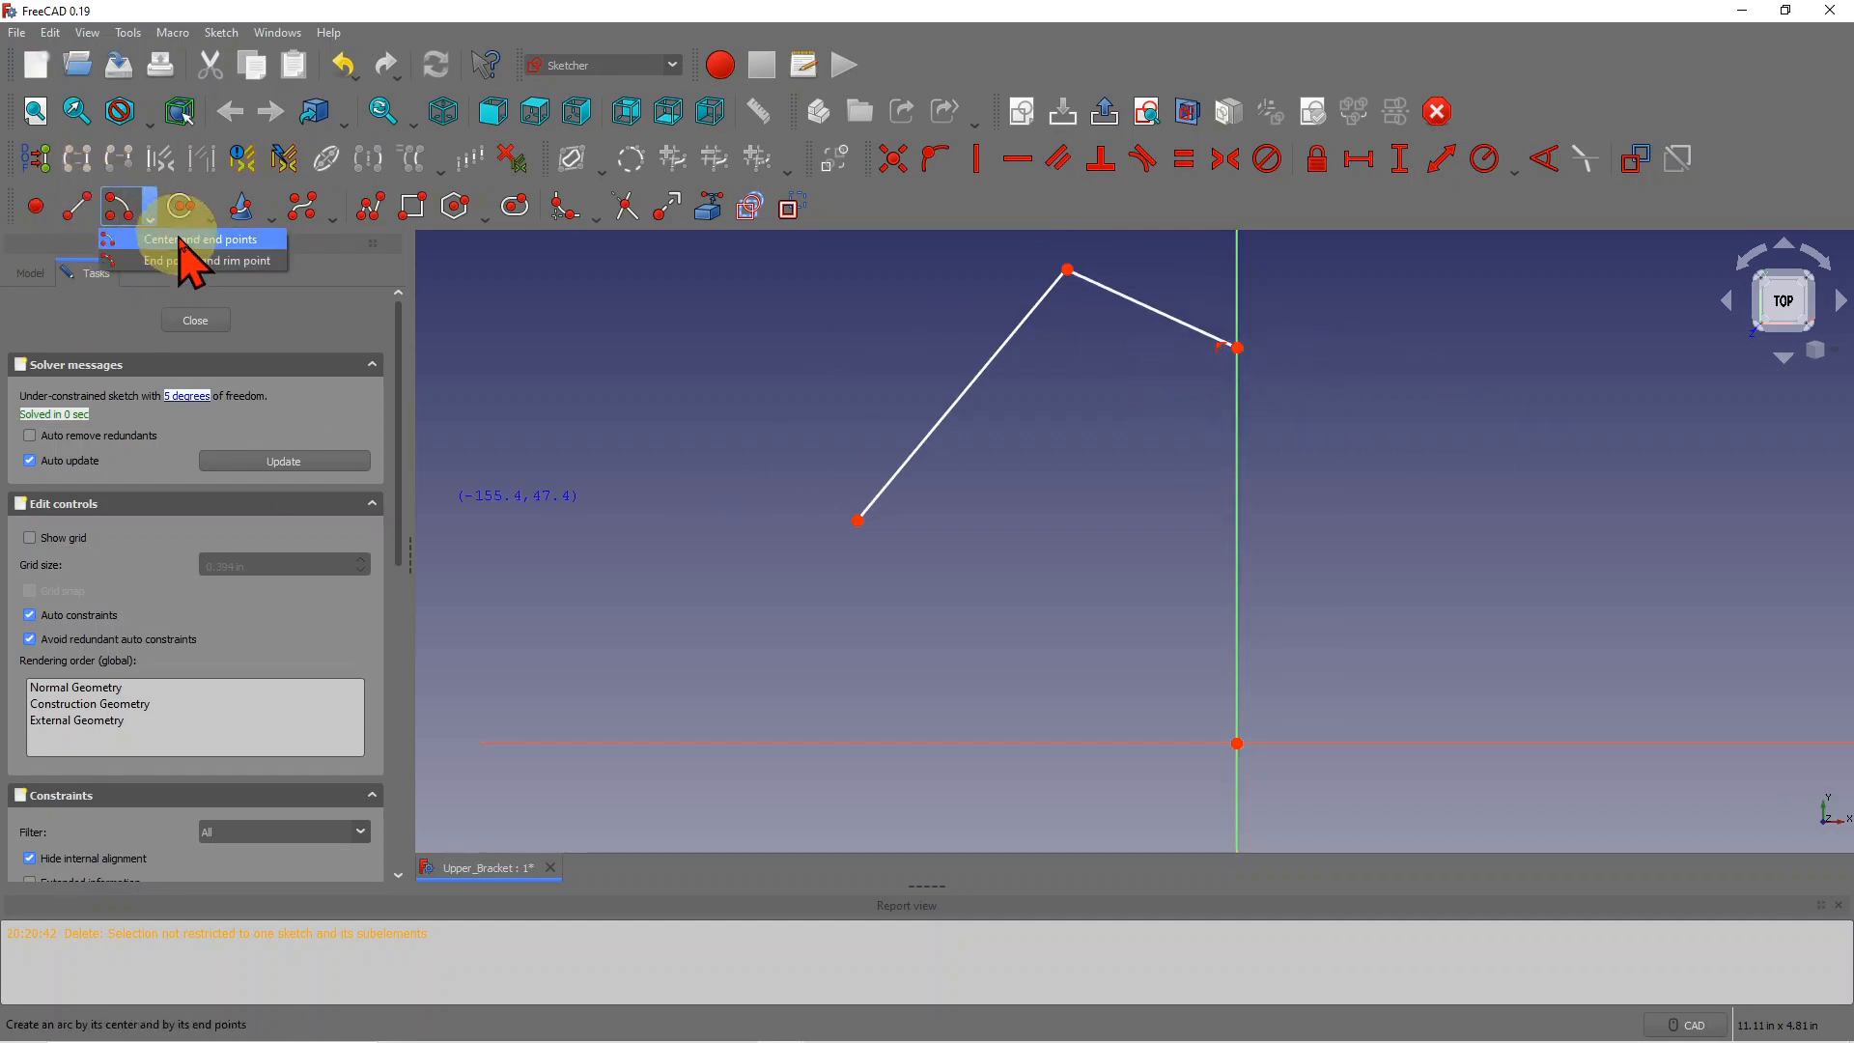
click(184, 259)
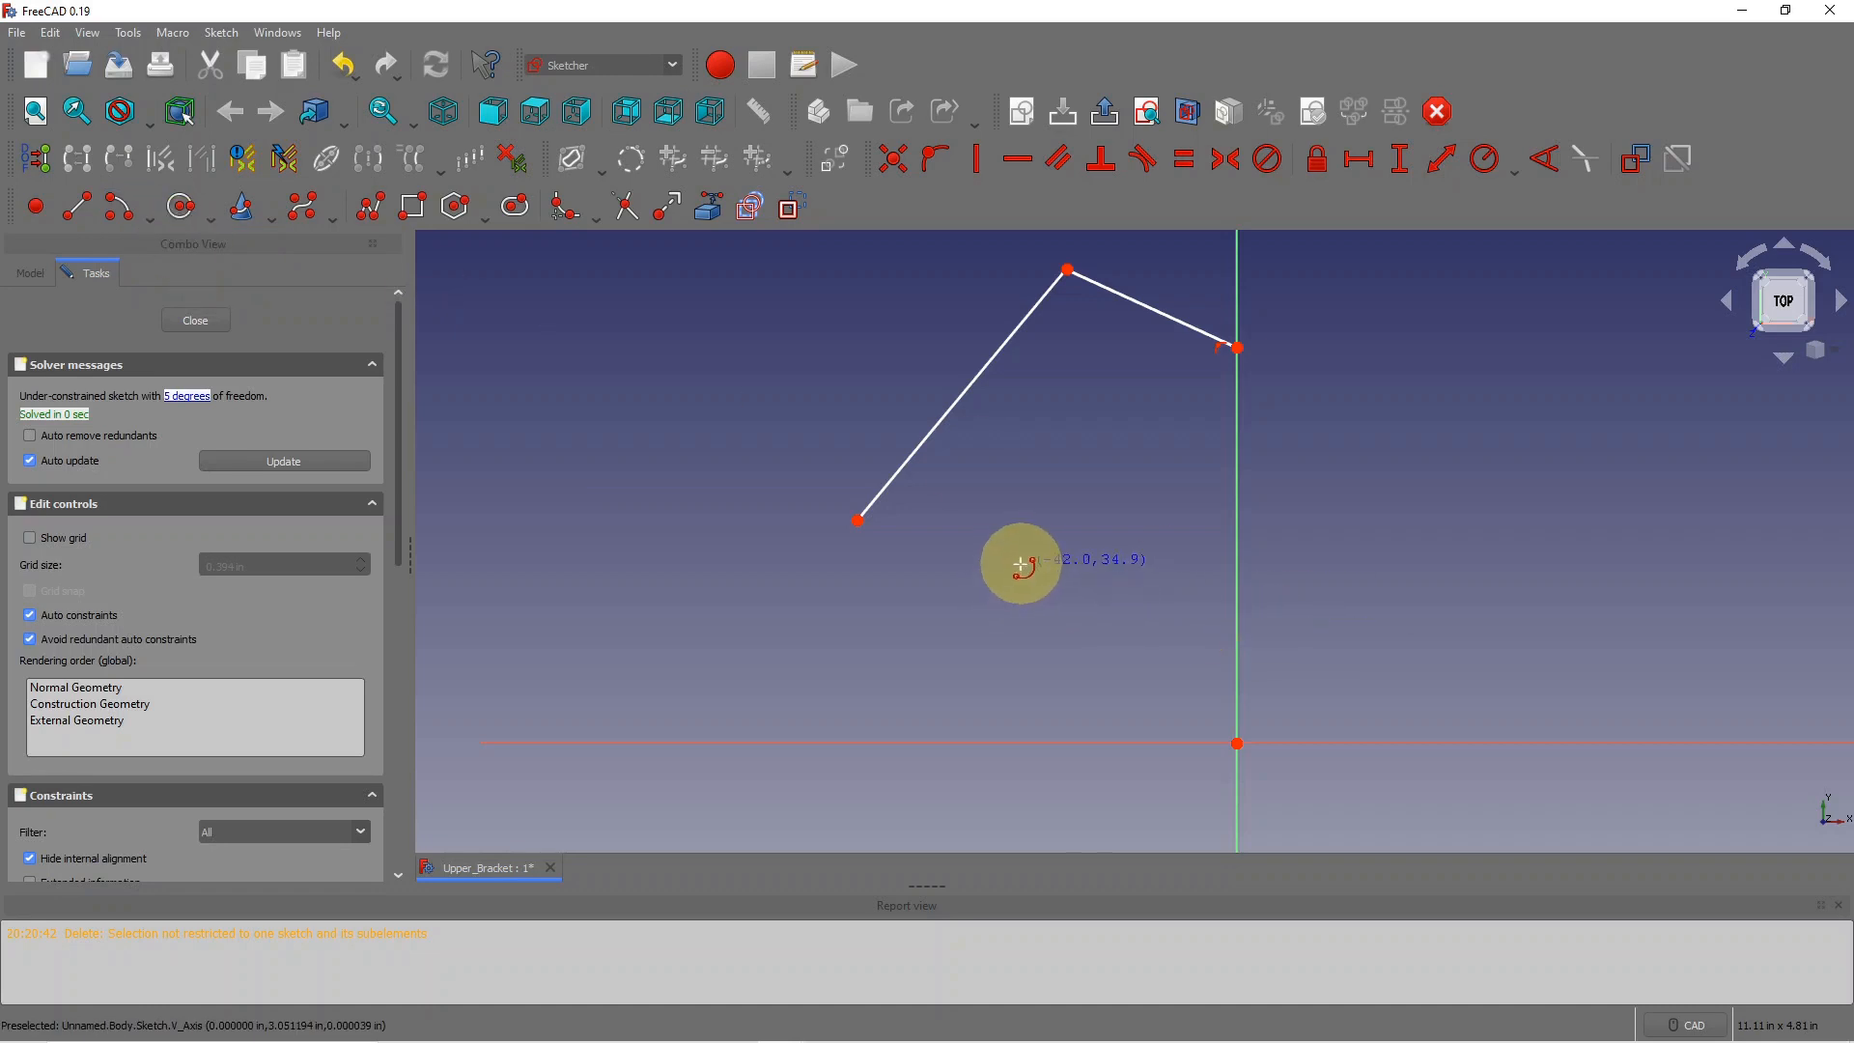
click(976, 589)
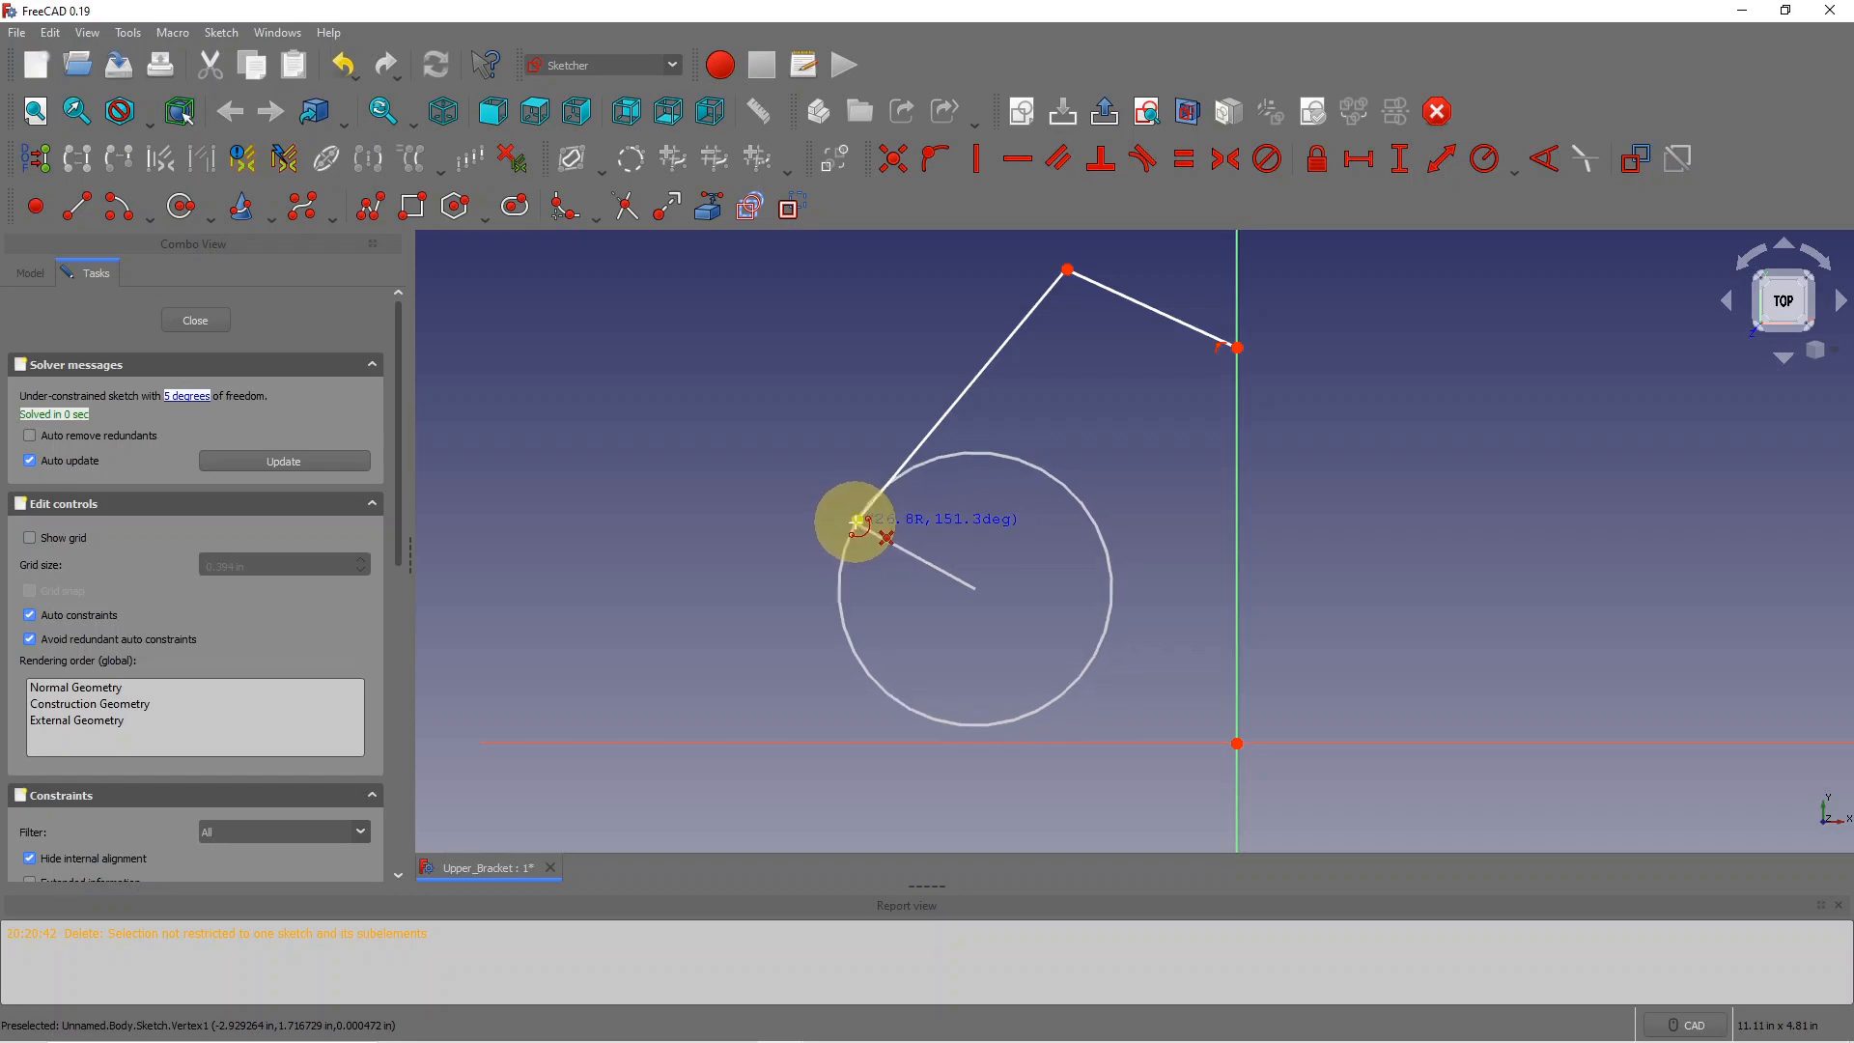
click(858, 522)
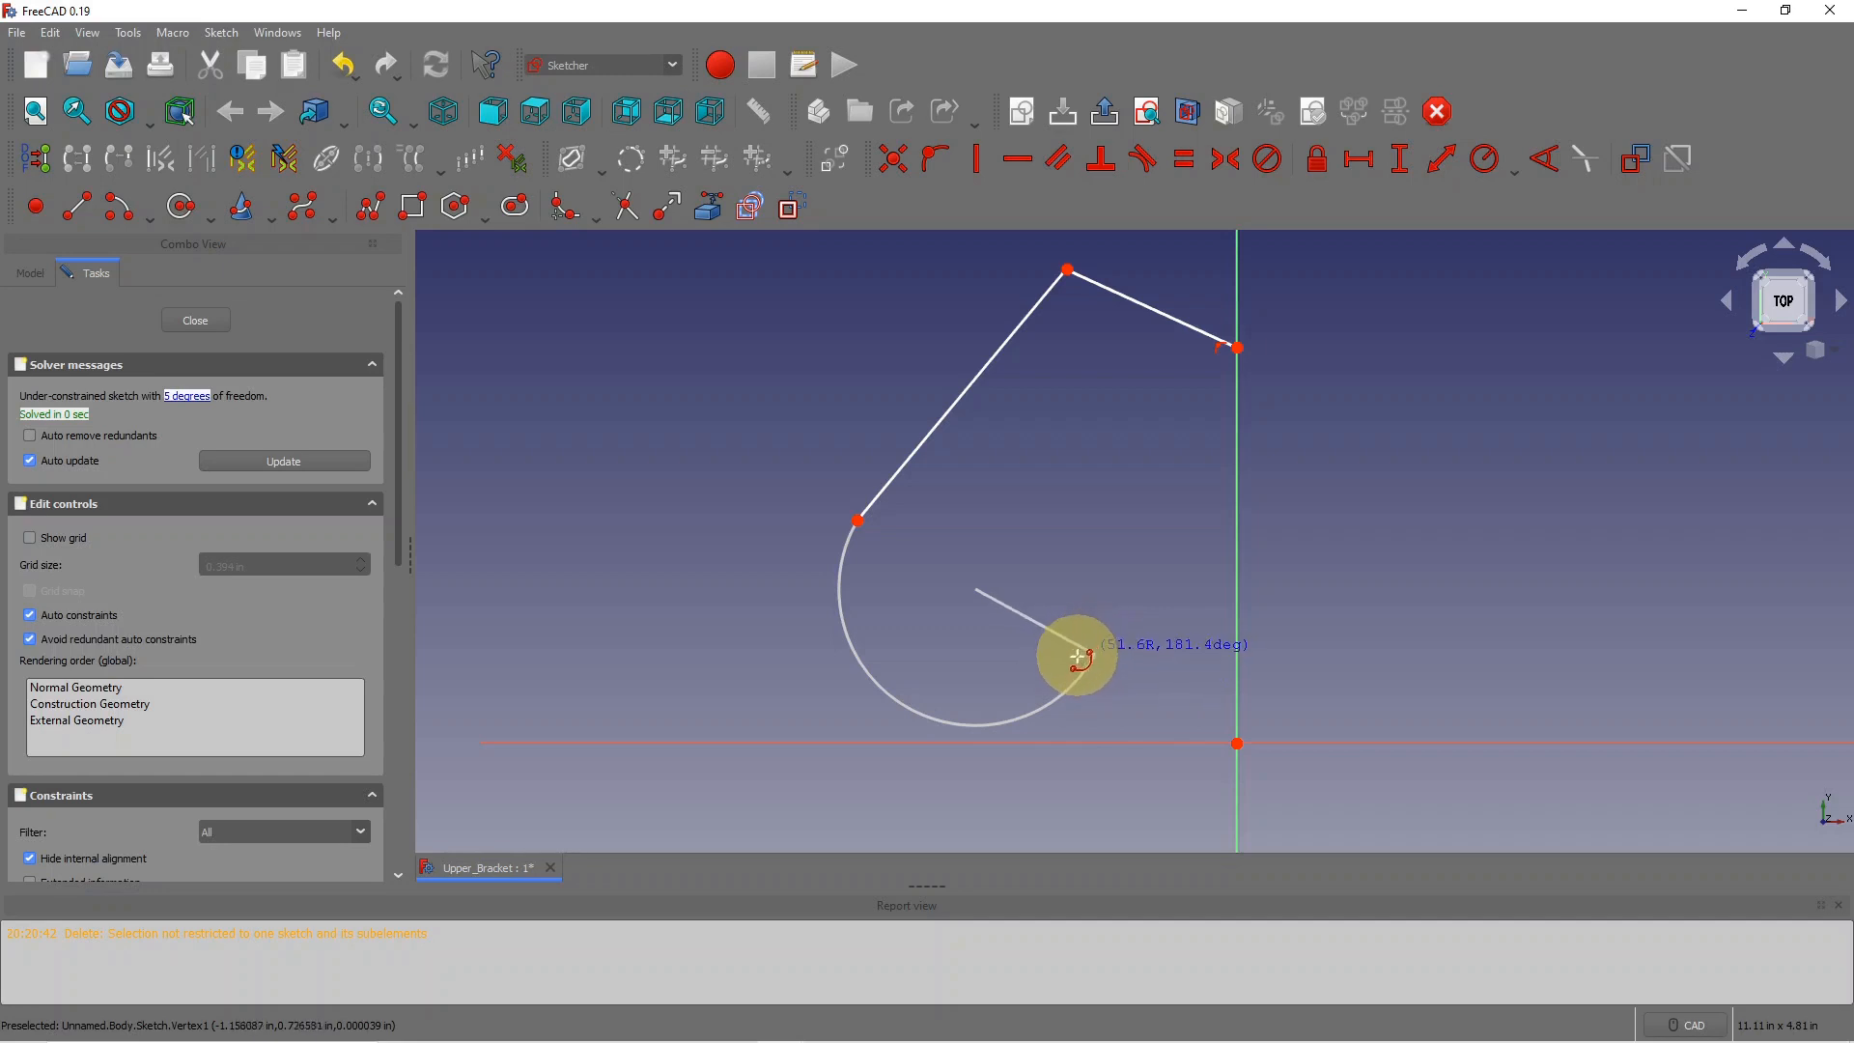
click(1084, 663)
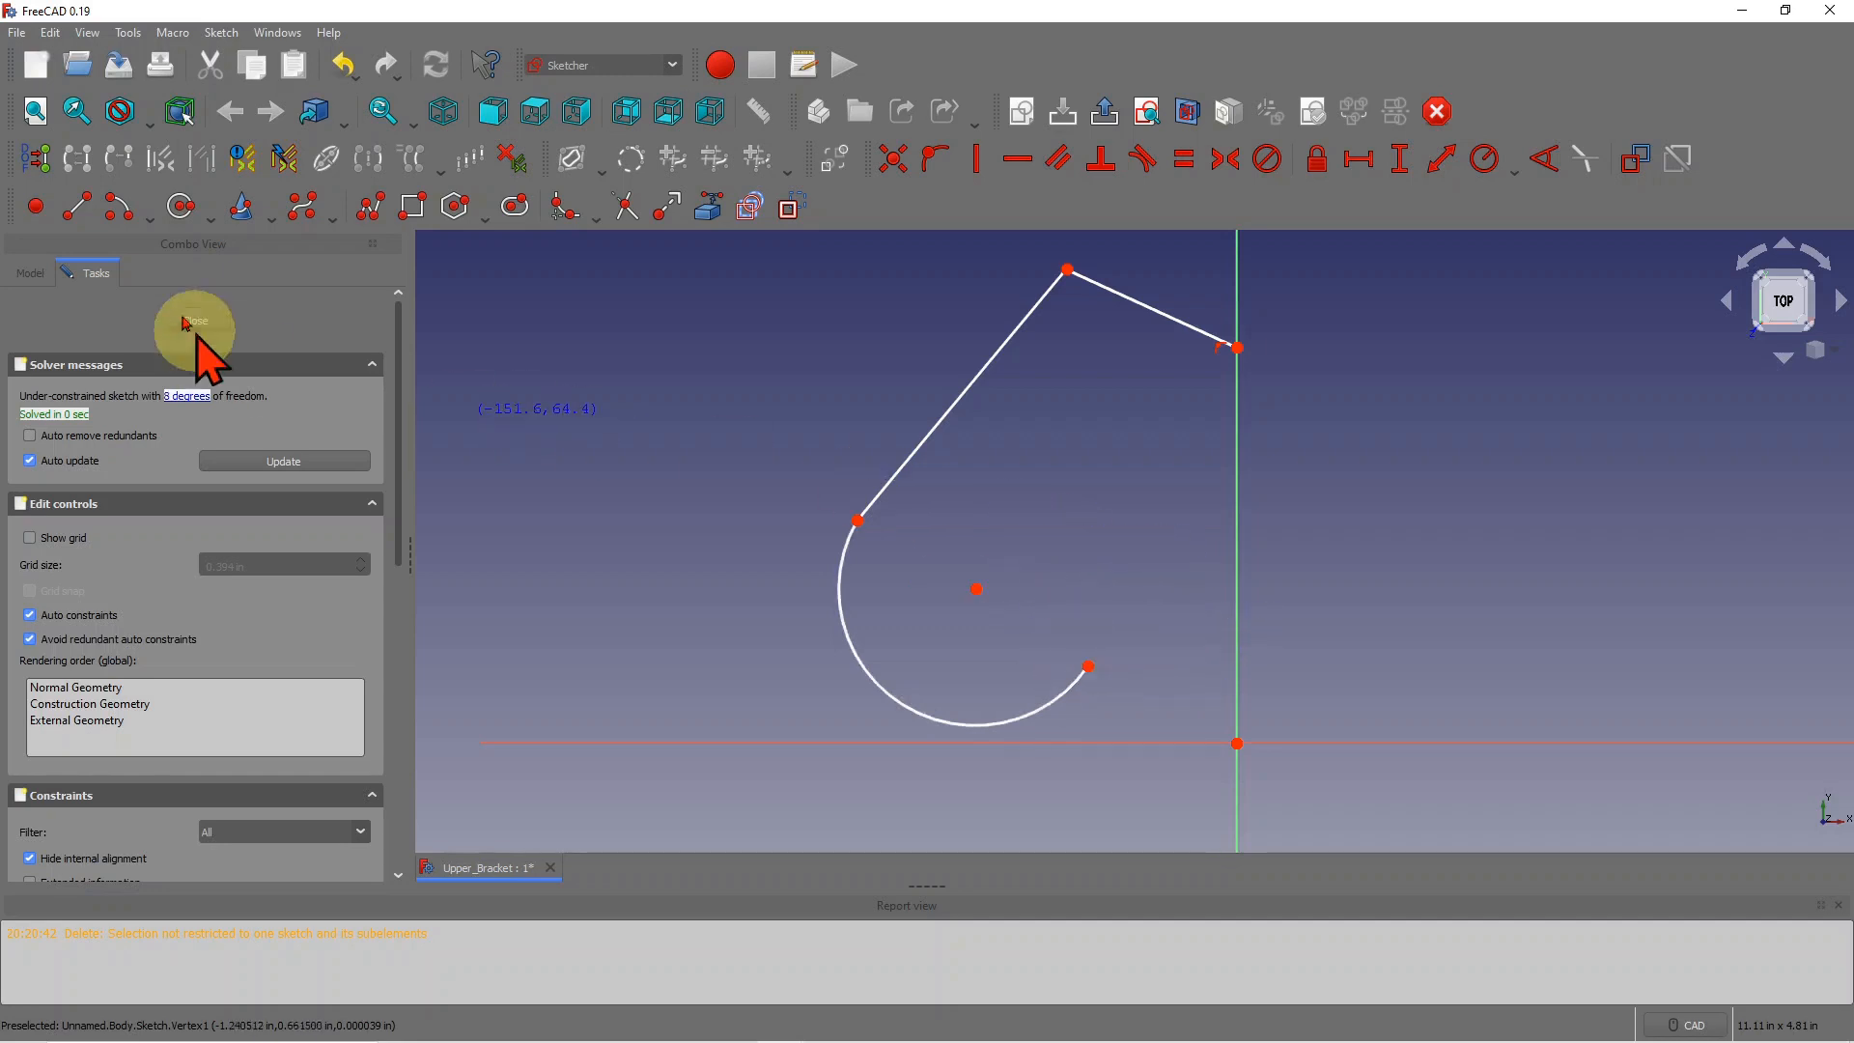
Step: Add an end-points-and-rim-point arc from the large arc's free end to the vertical axis, bulging upward
click(151, 218)
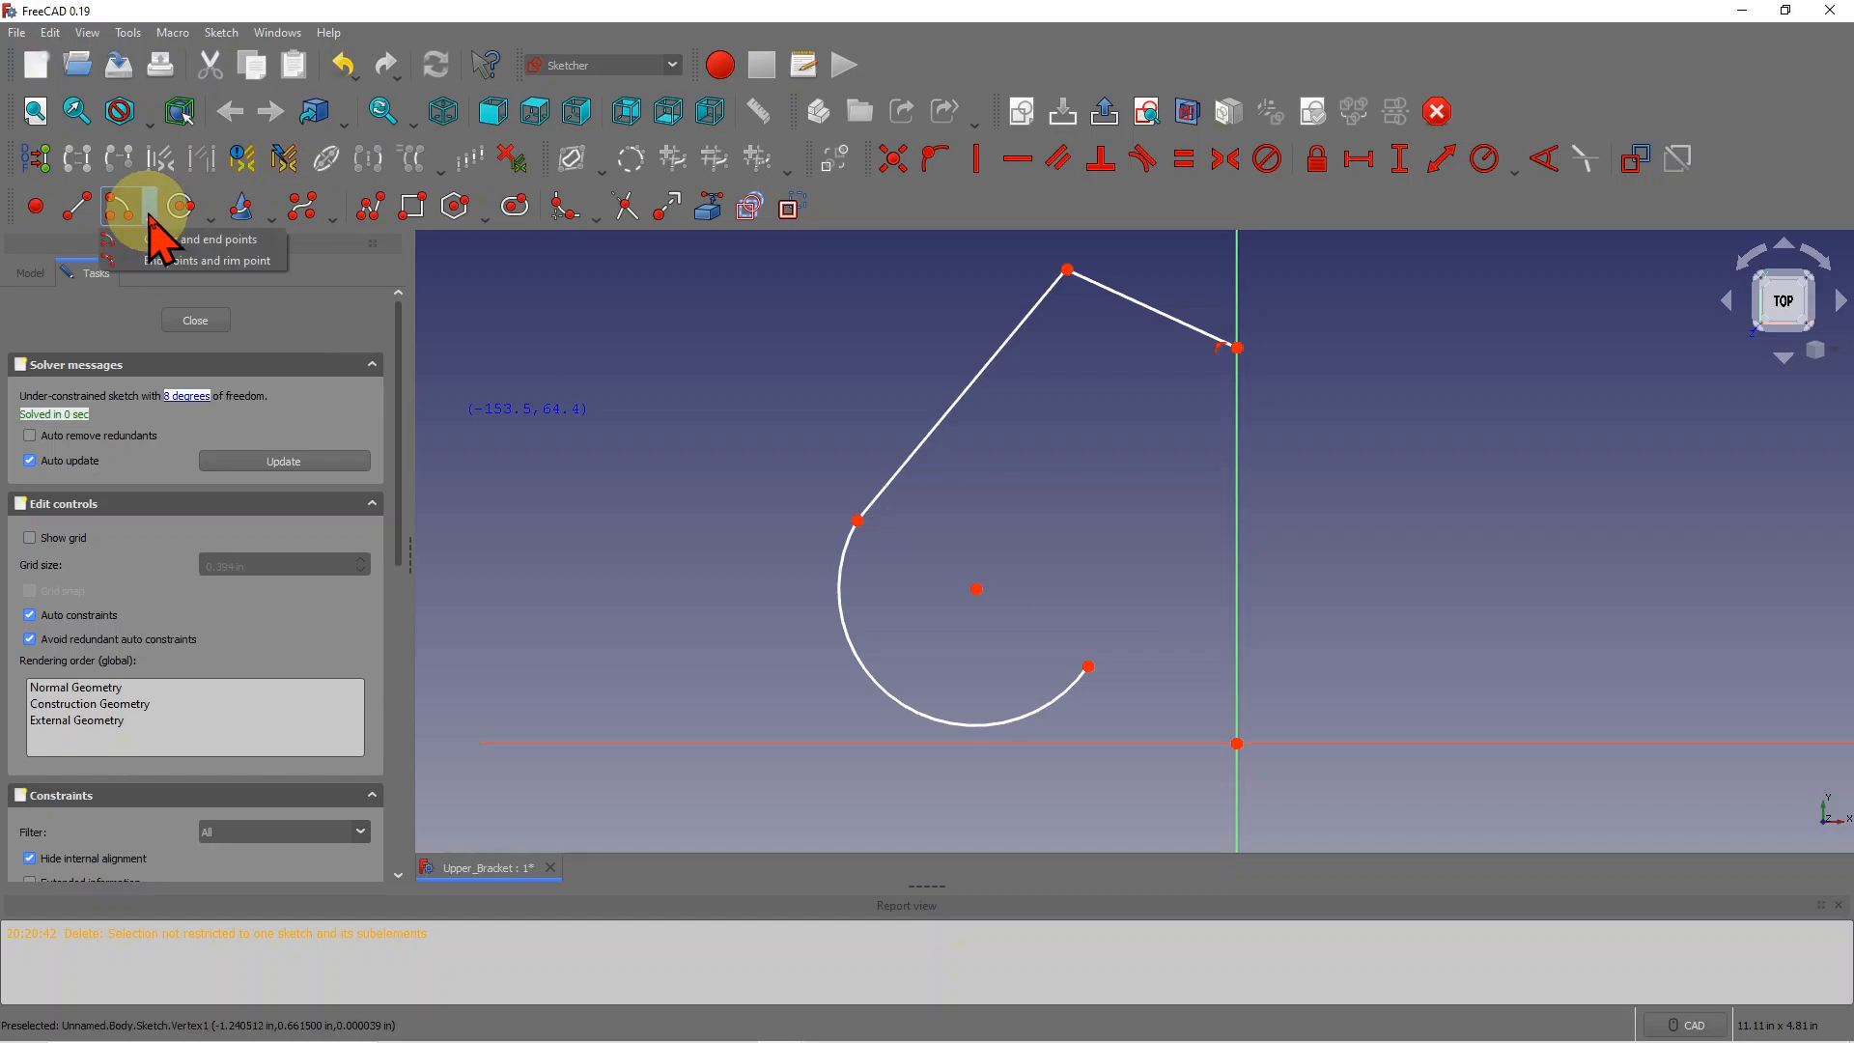
click(153, 260)
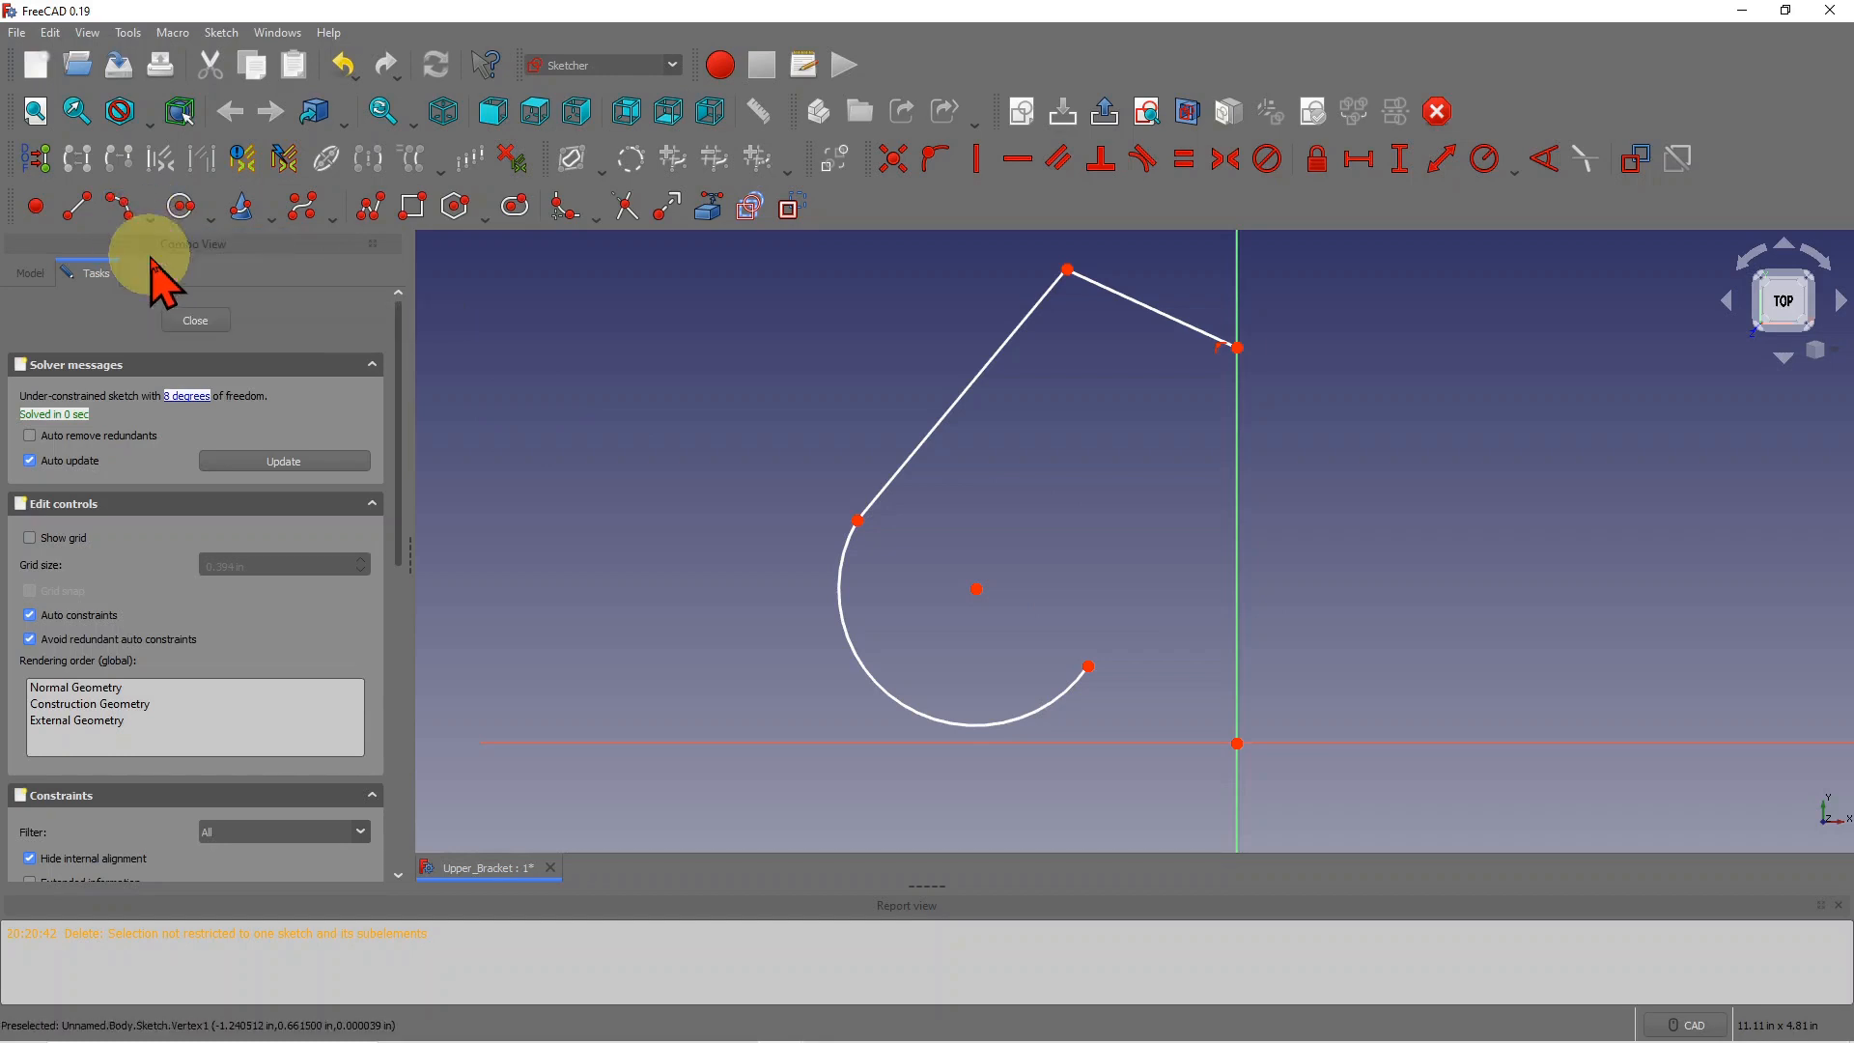
click(1087, 667)
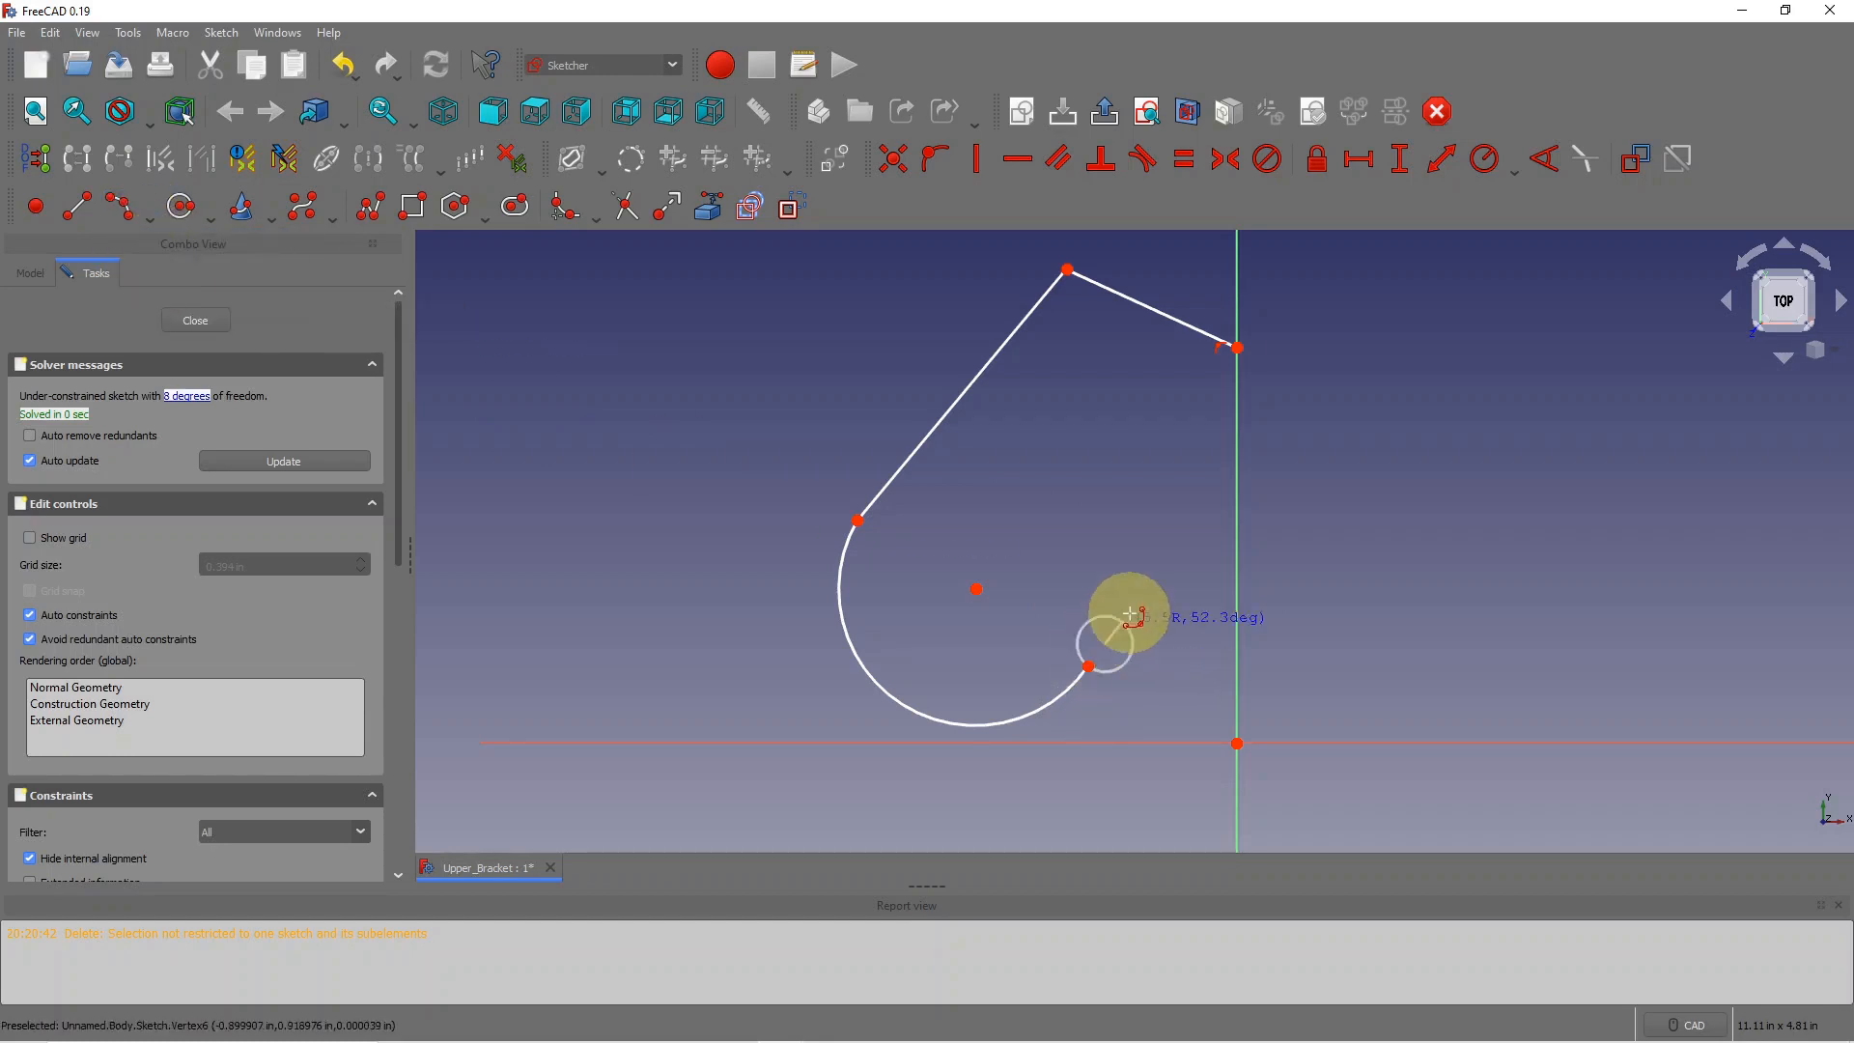
click(1237, 615)
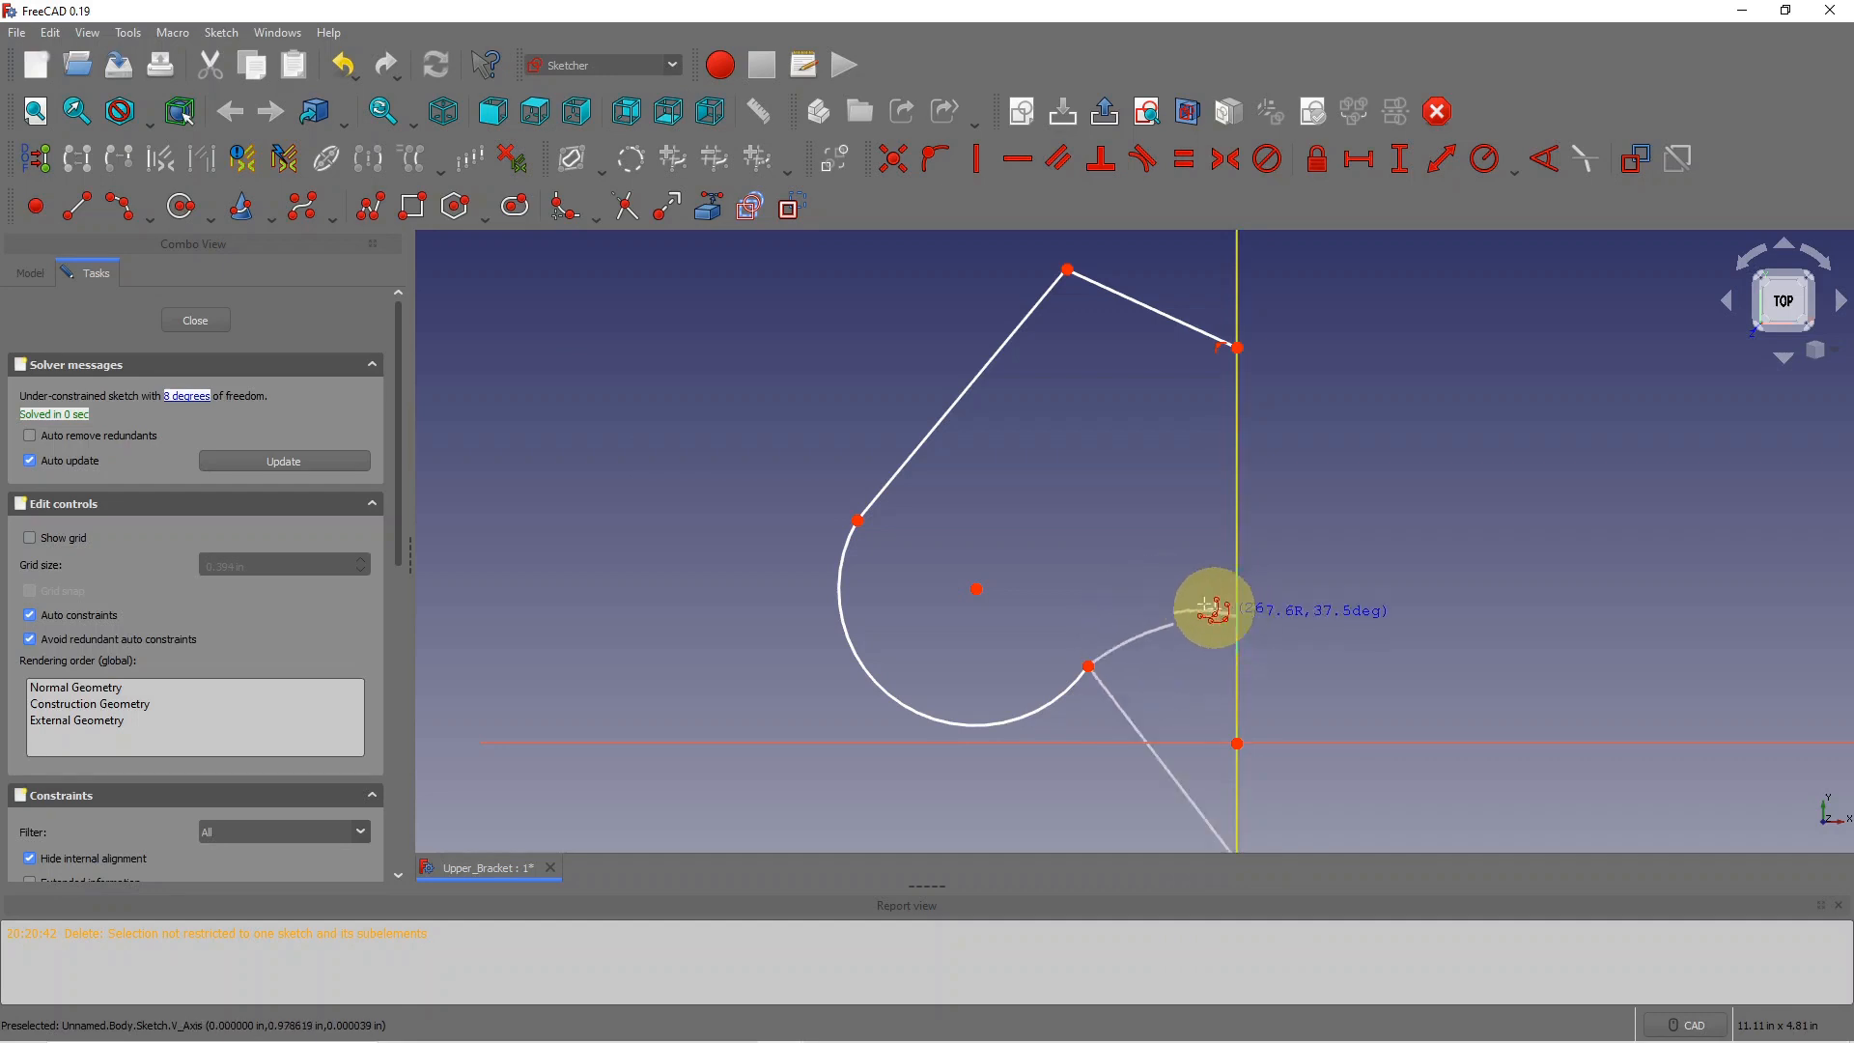
click(1156, 609)
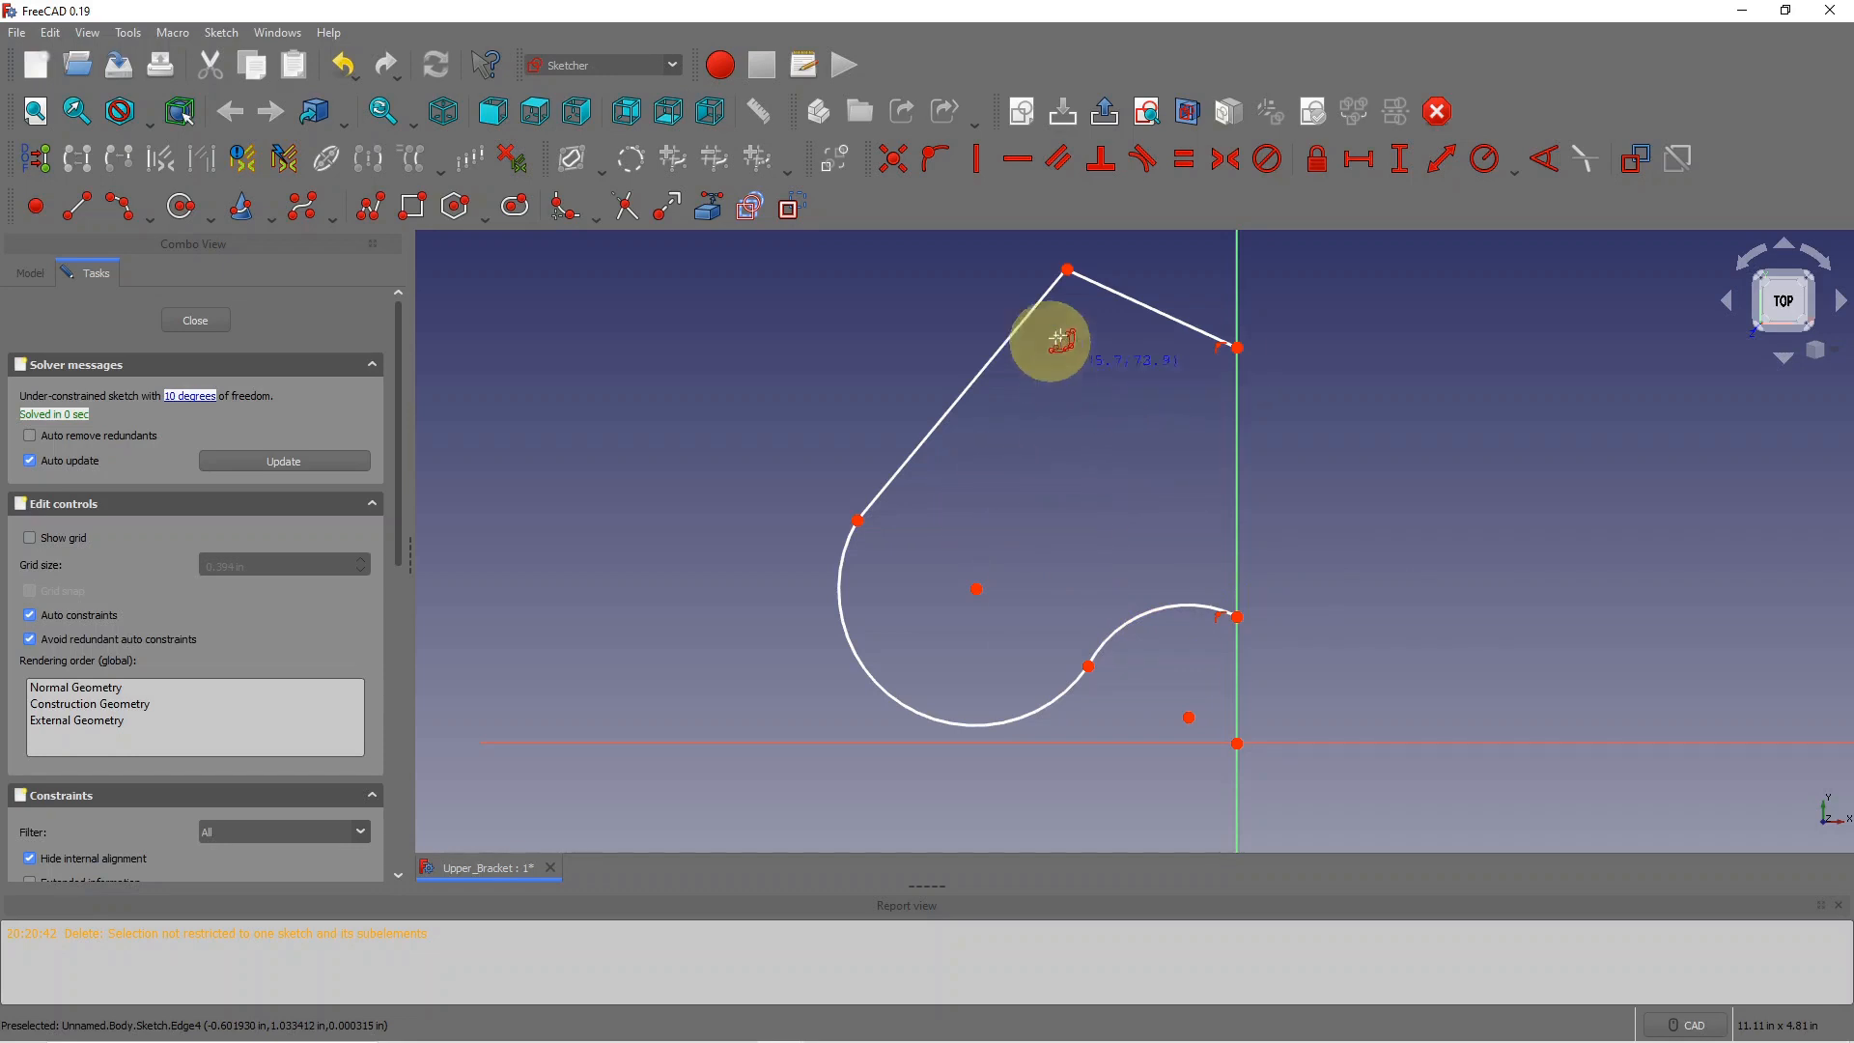
Step: Close the profile with a line along the vertical axis and delete that line's redundant vertical constraint
click(93, 220)
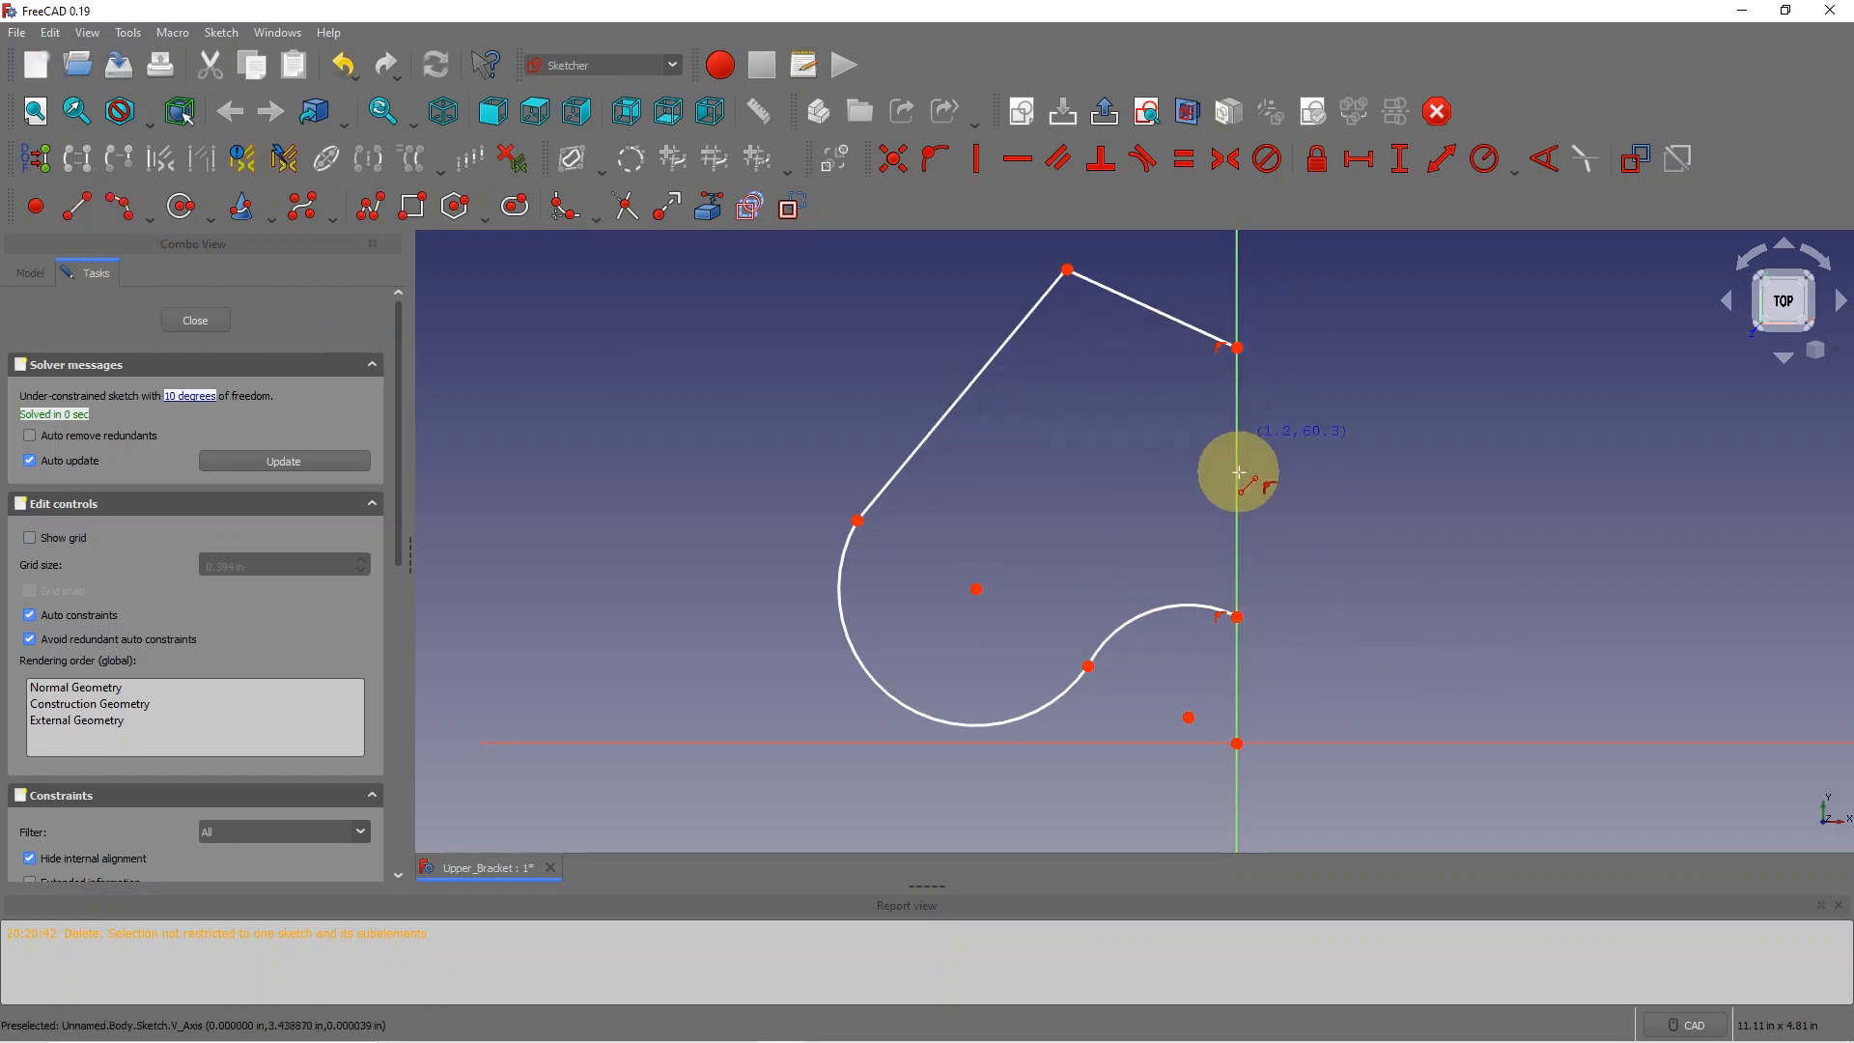
click(1236, 616)
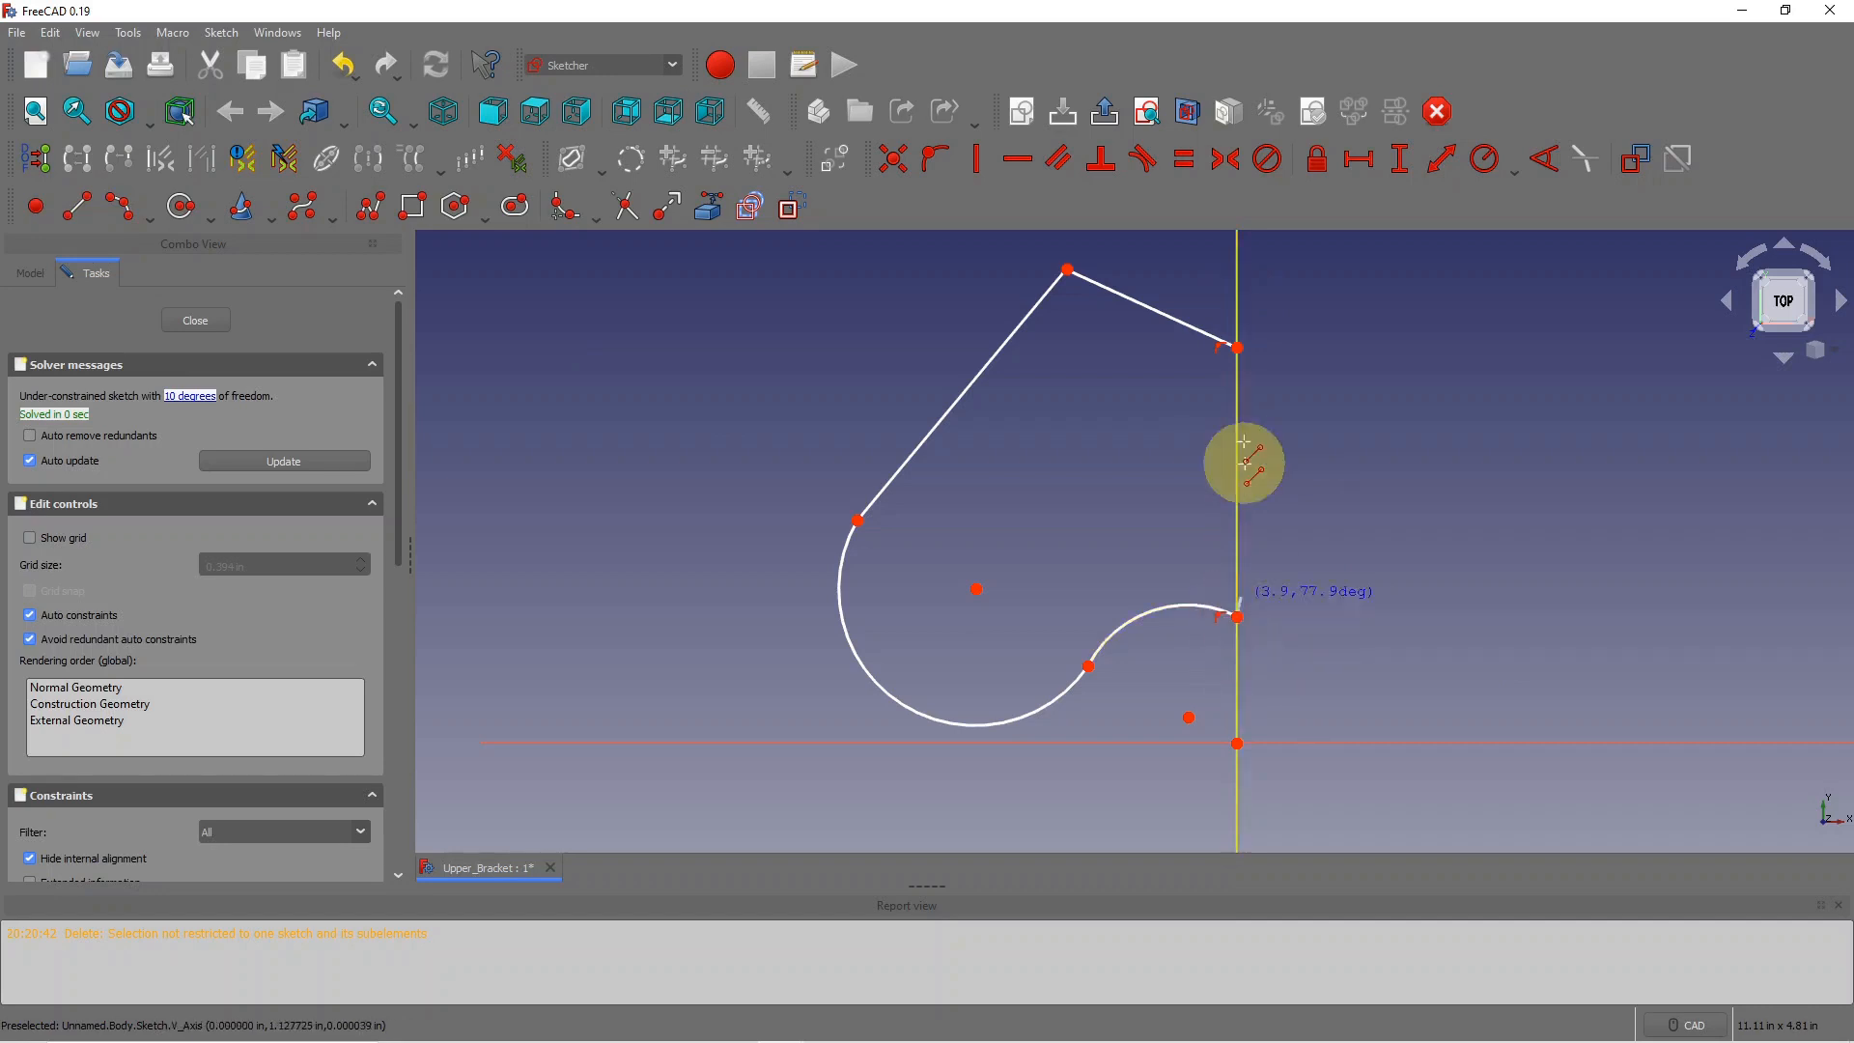
click(1238, 345)
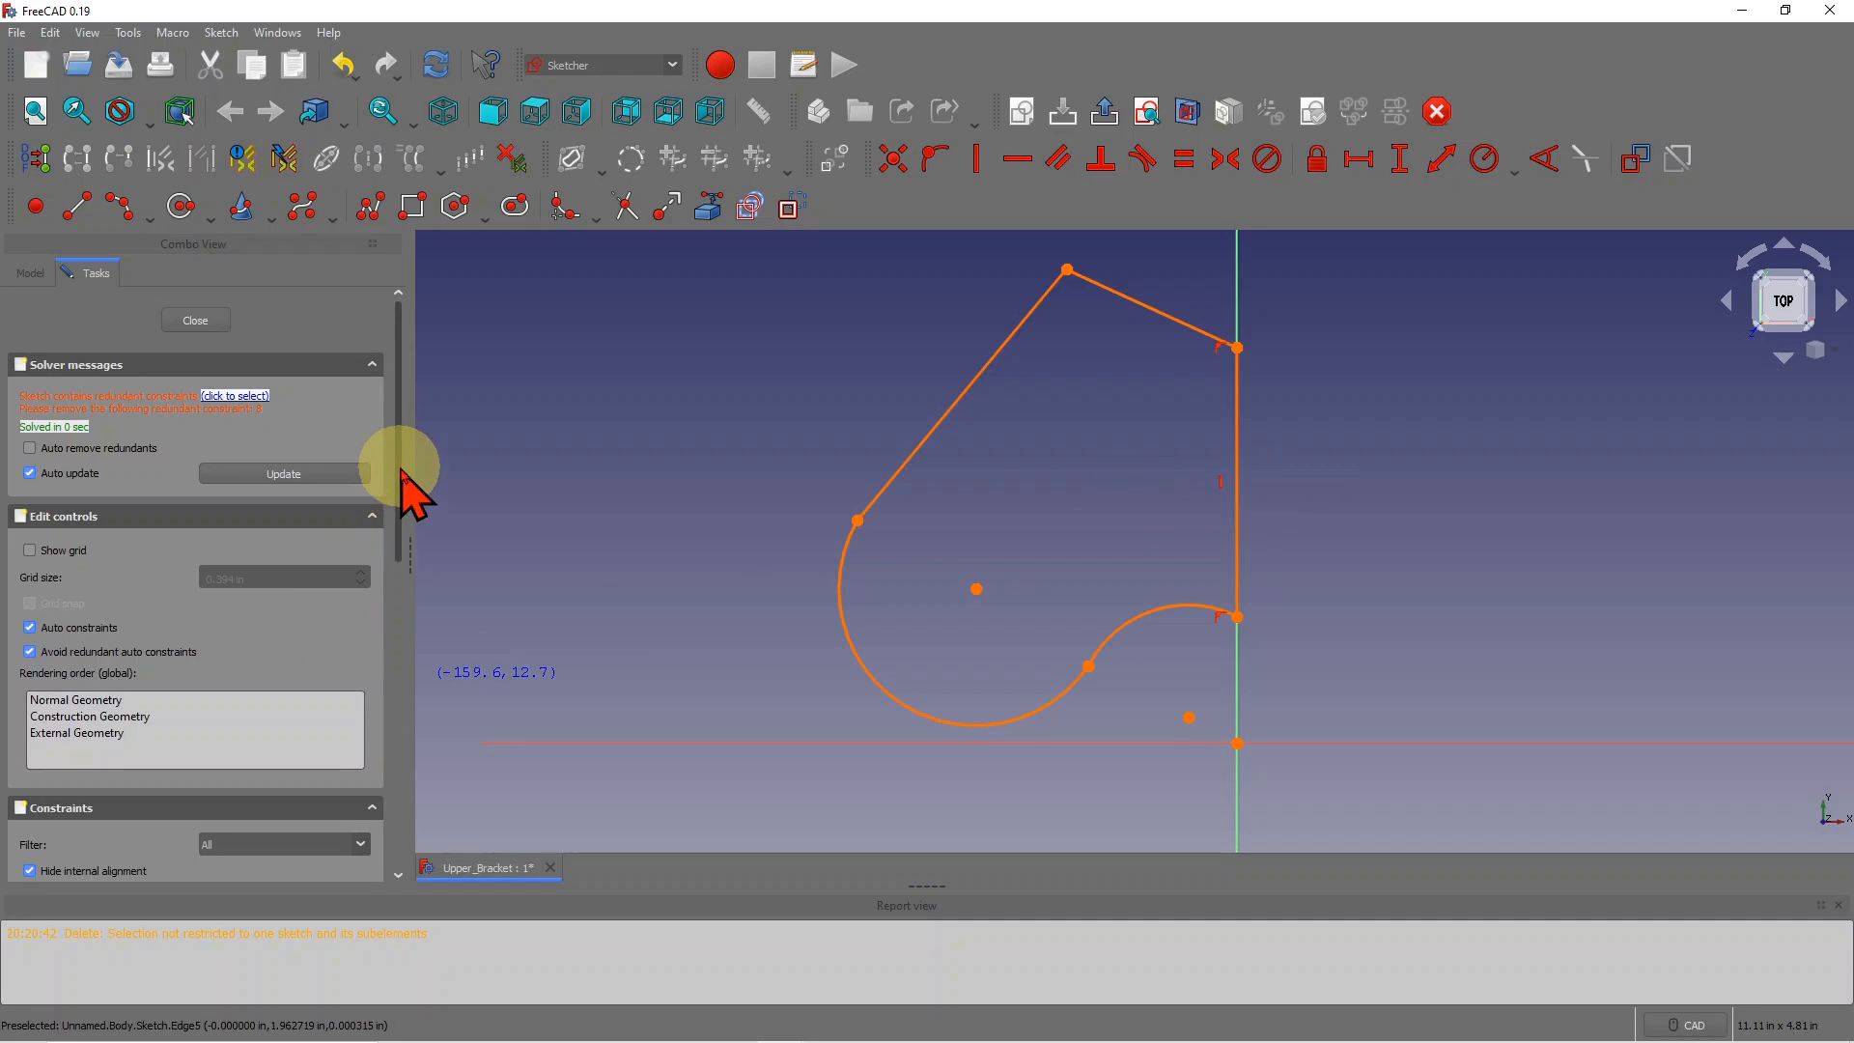
drag(403, 474, 404, 702)
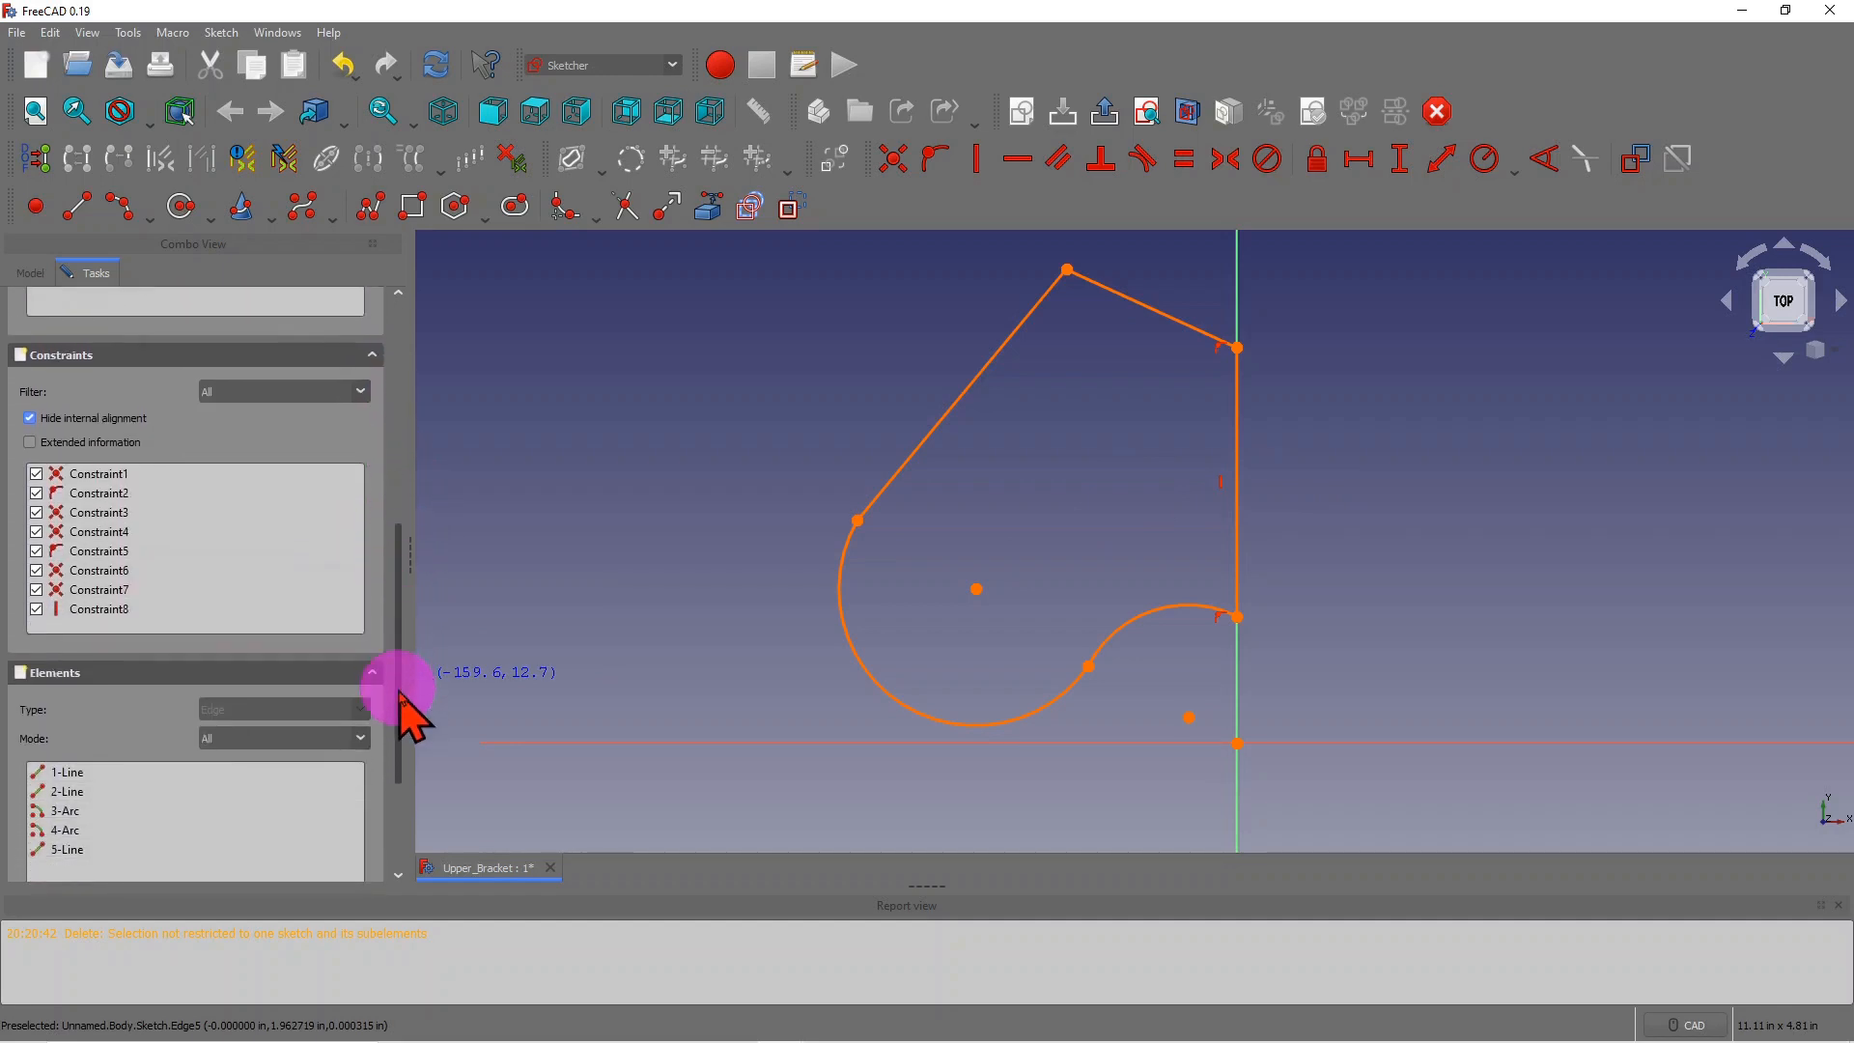
click(100, 610)
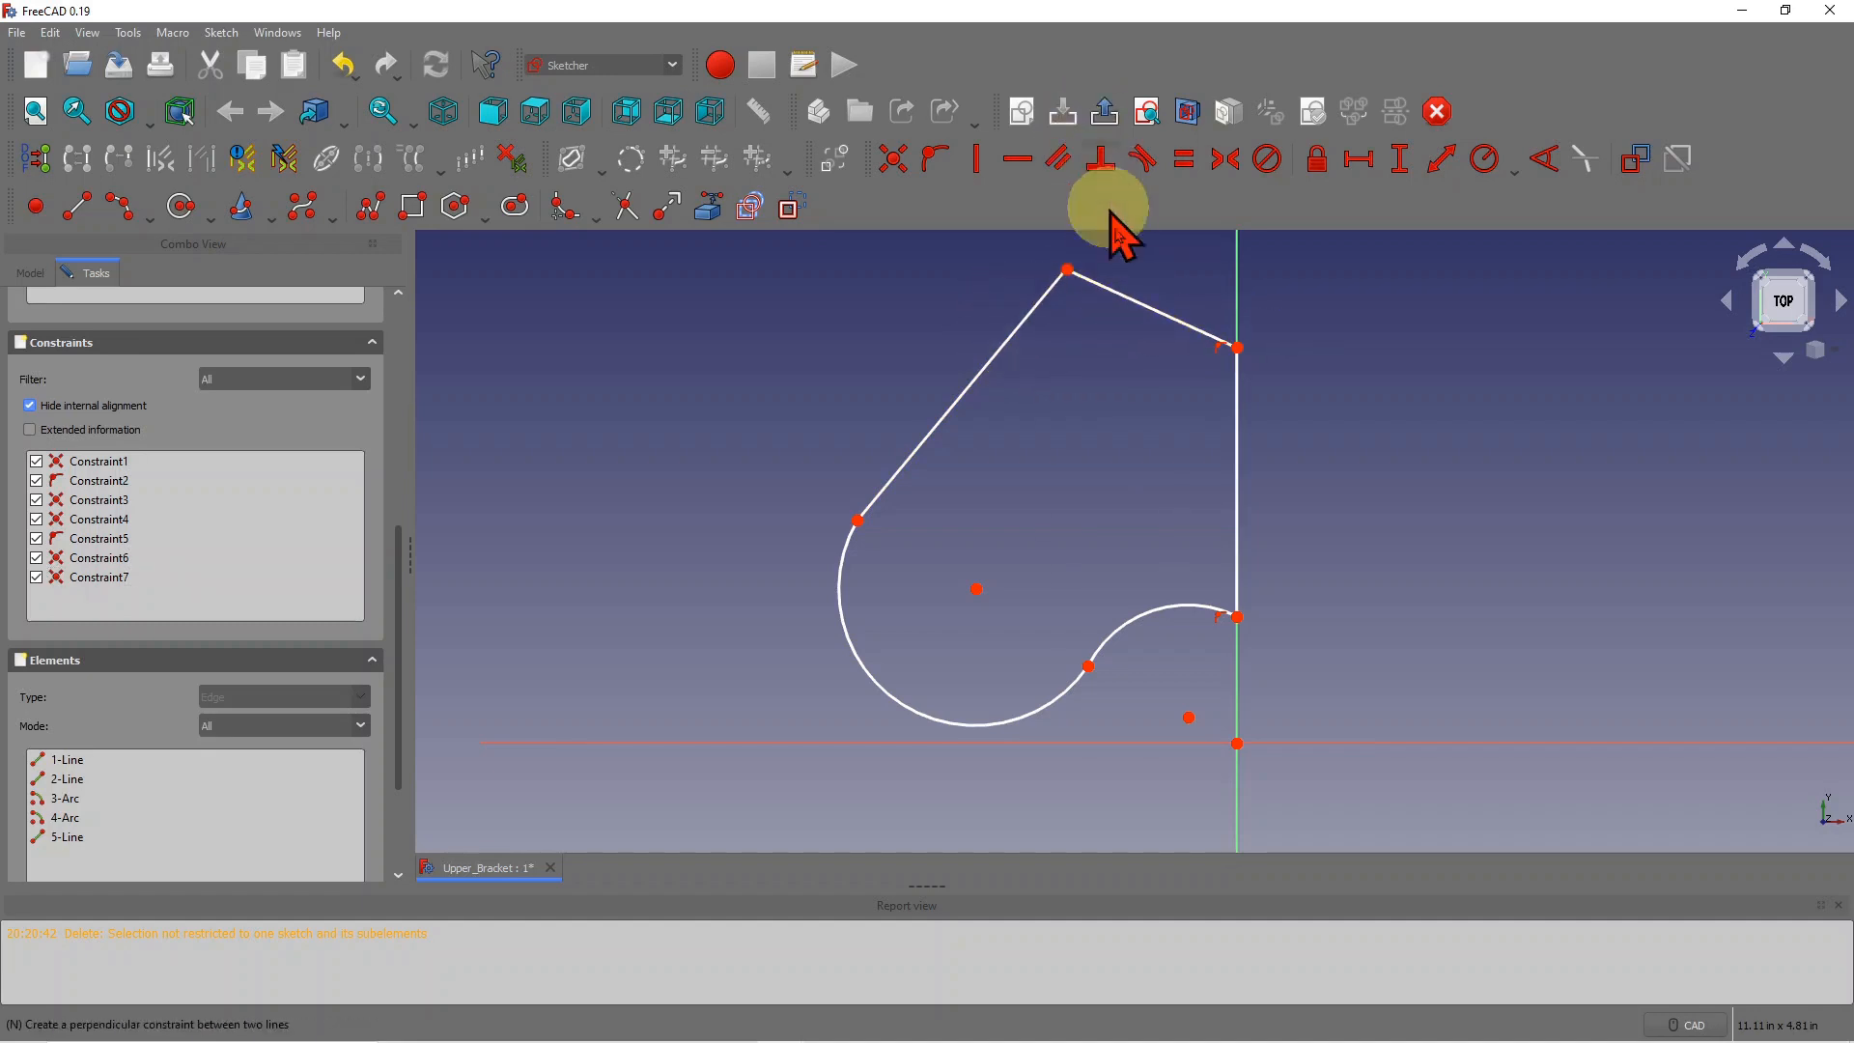
Step: Make the short upper line perpendicular to the long slanted line
click(1101, 158)
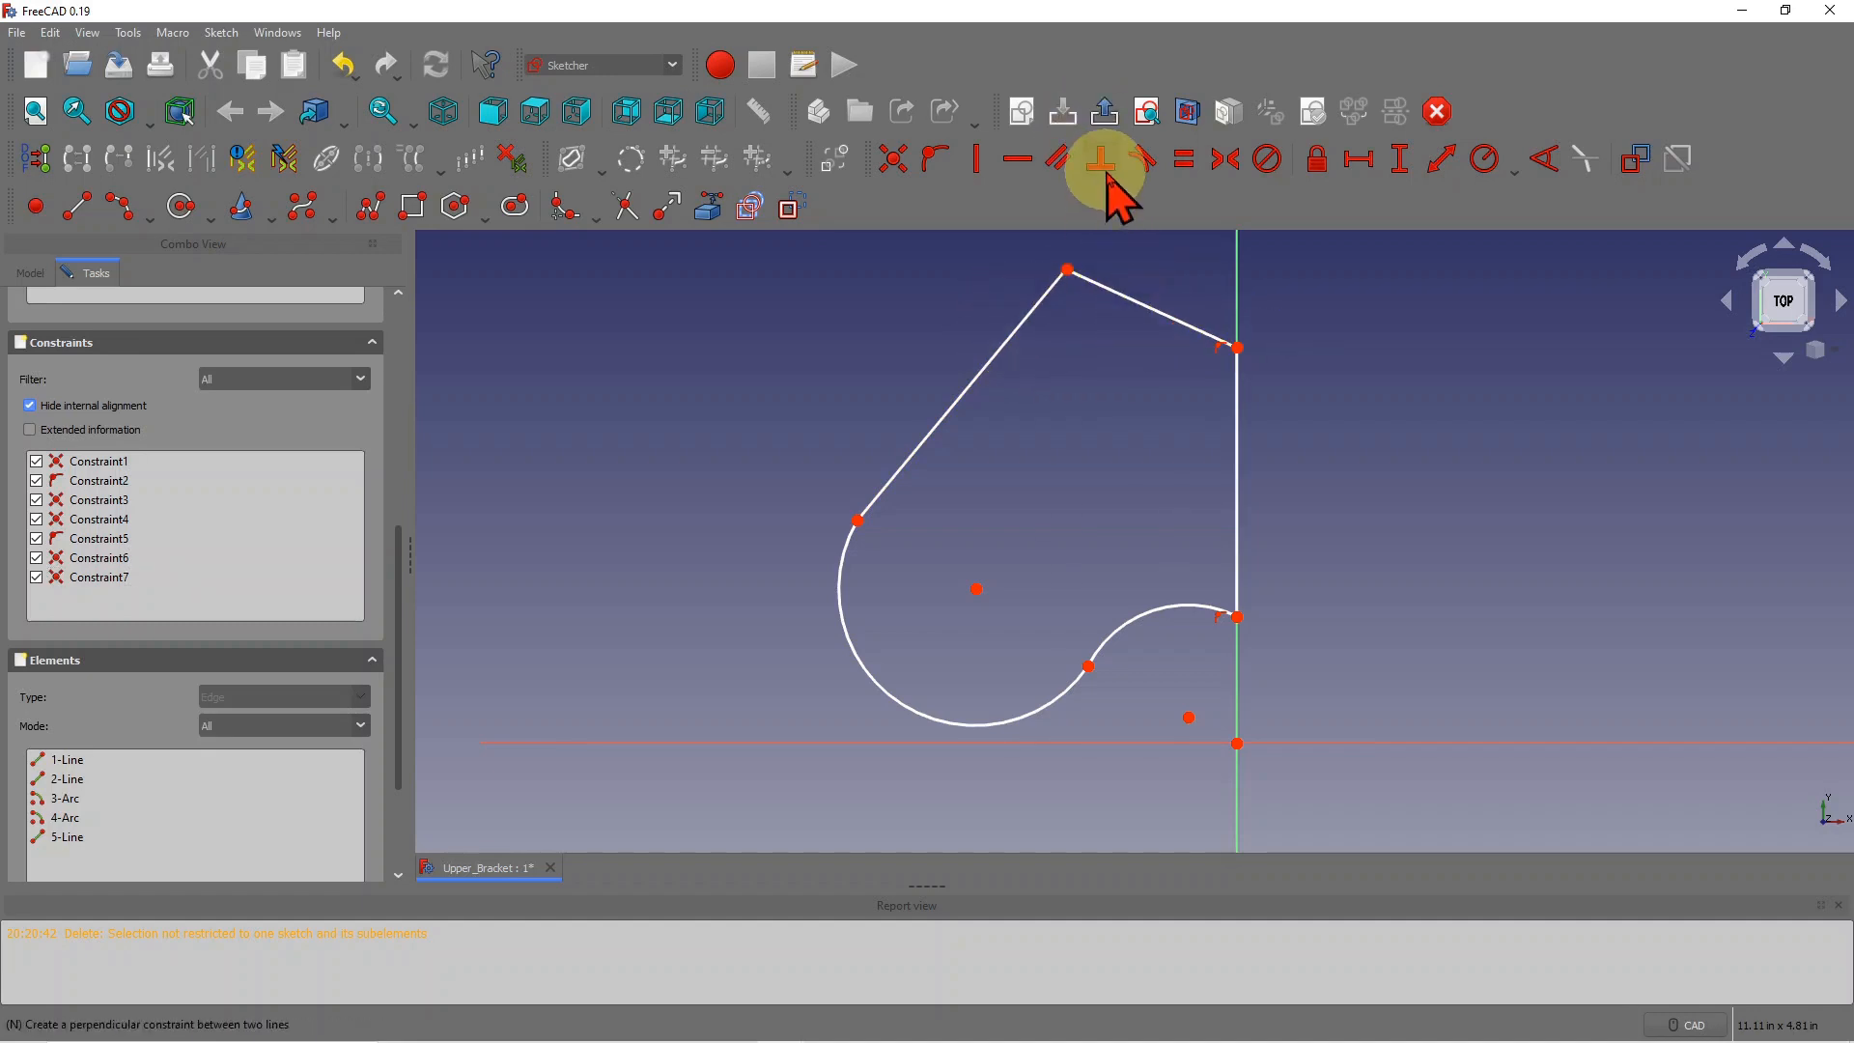
click(1124, 294)
click(1017, 336)
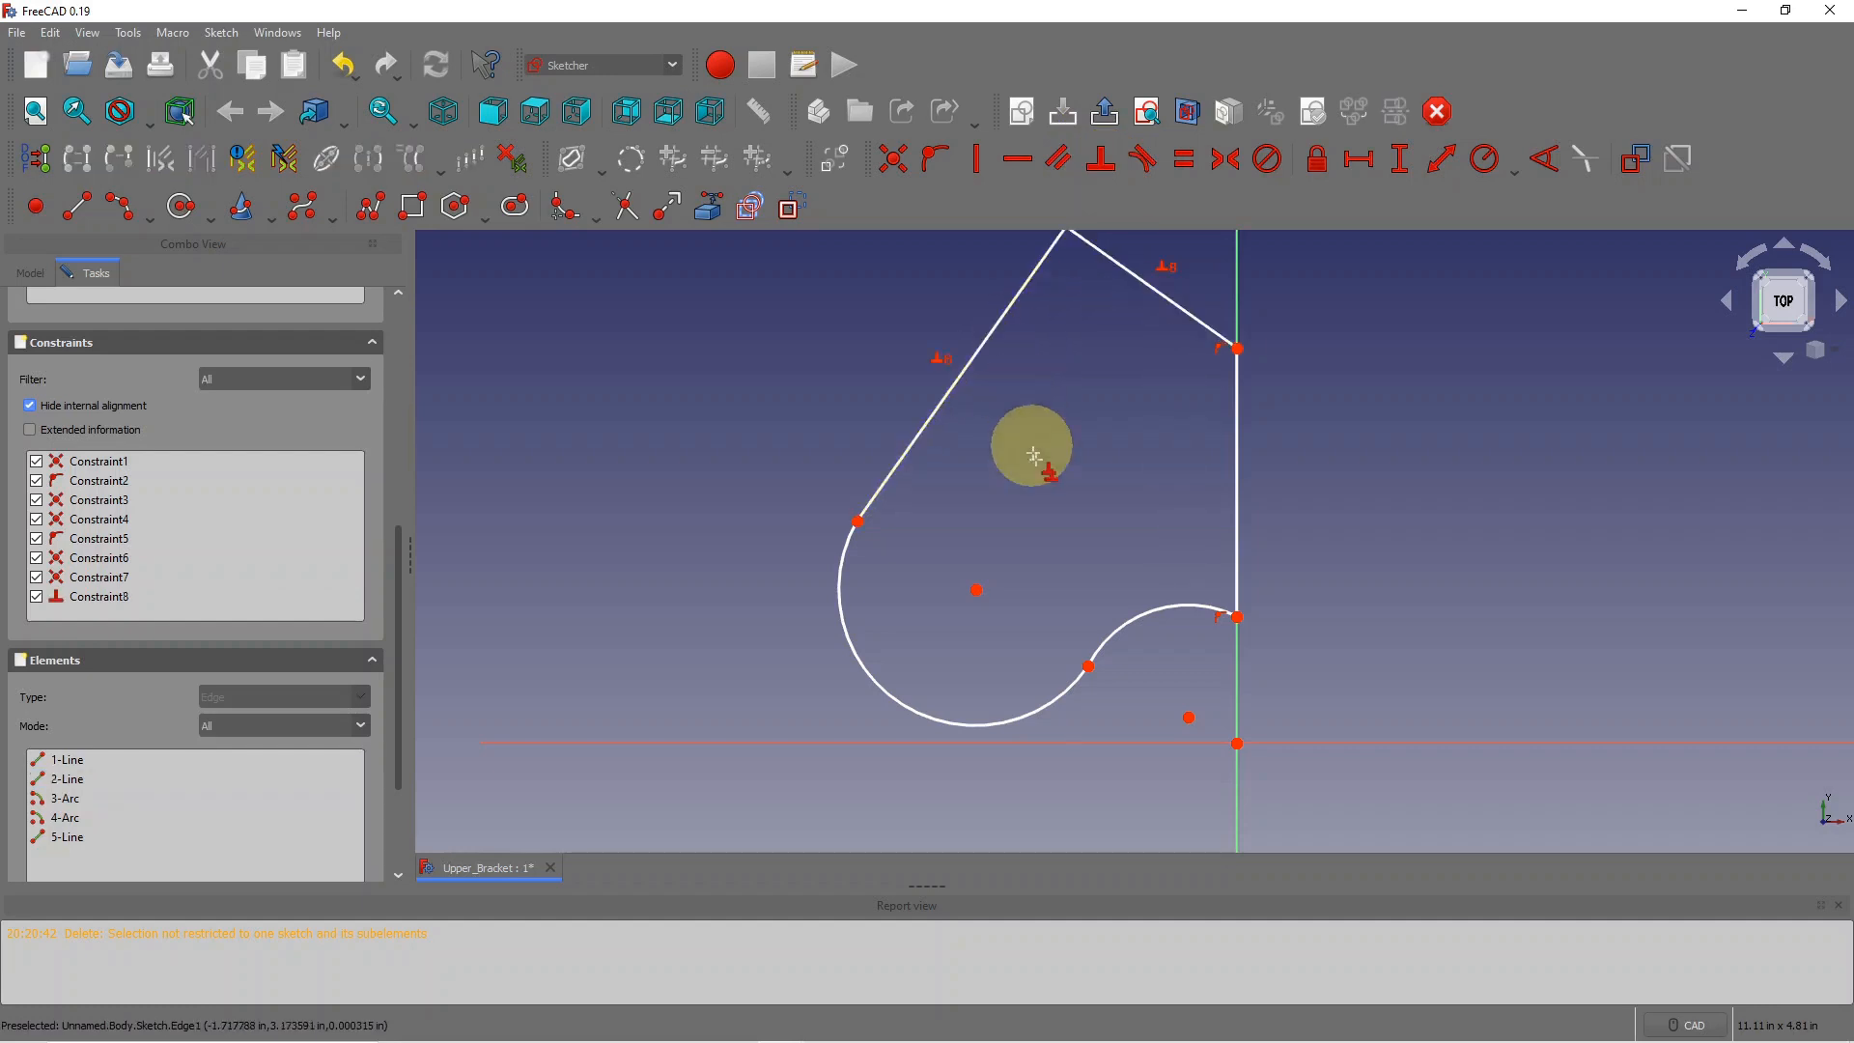
Step: Constrain the angle between the vertical axis and the long slanted line to 45°
scroll(1109, 385, down, 3)
scroll(1082, 262, up, 2)
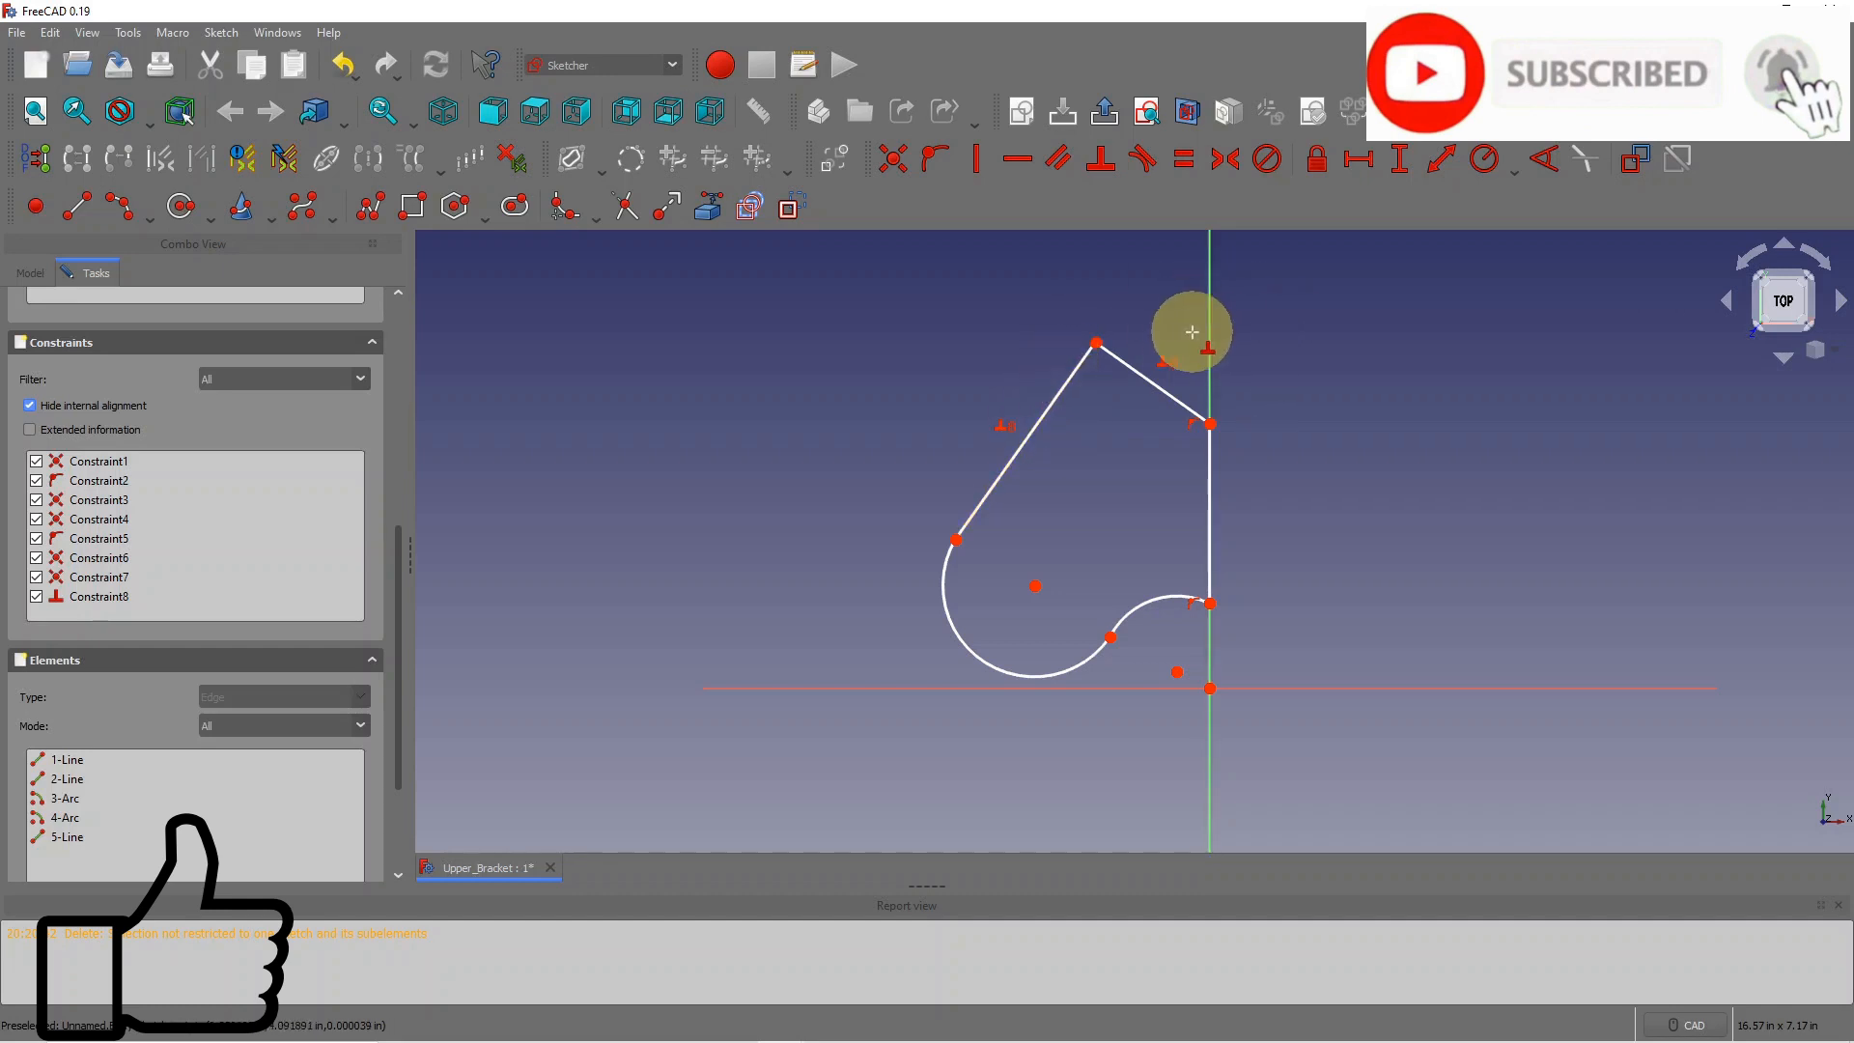
click(1543, 158)
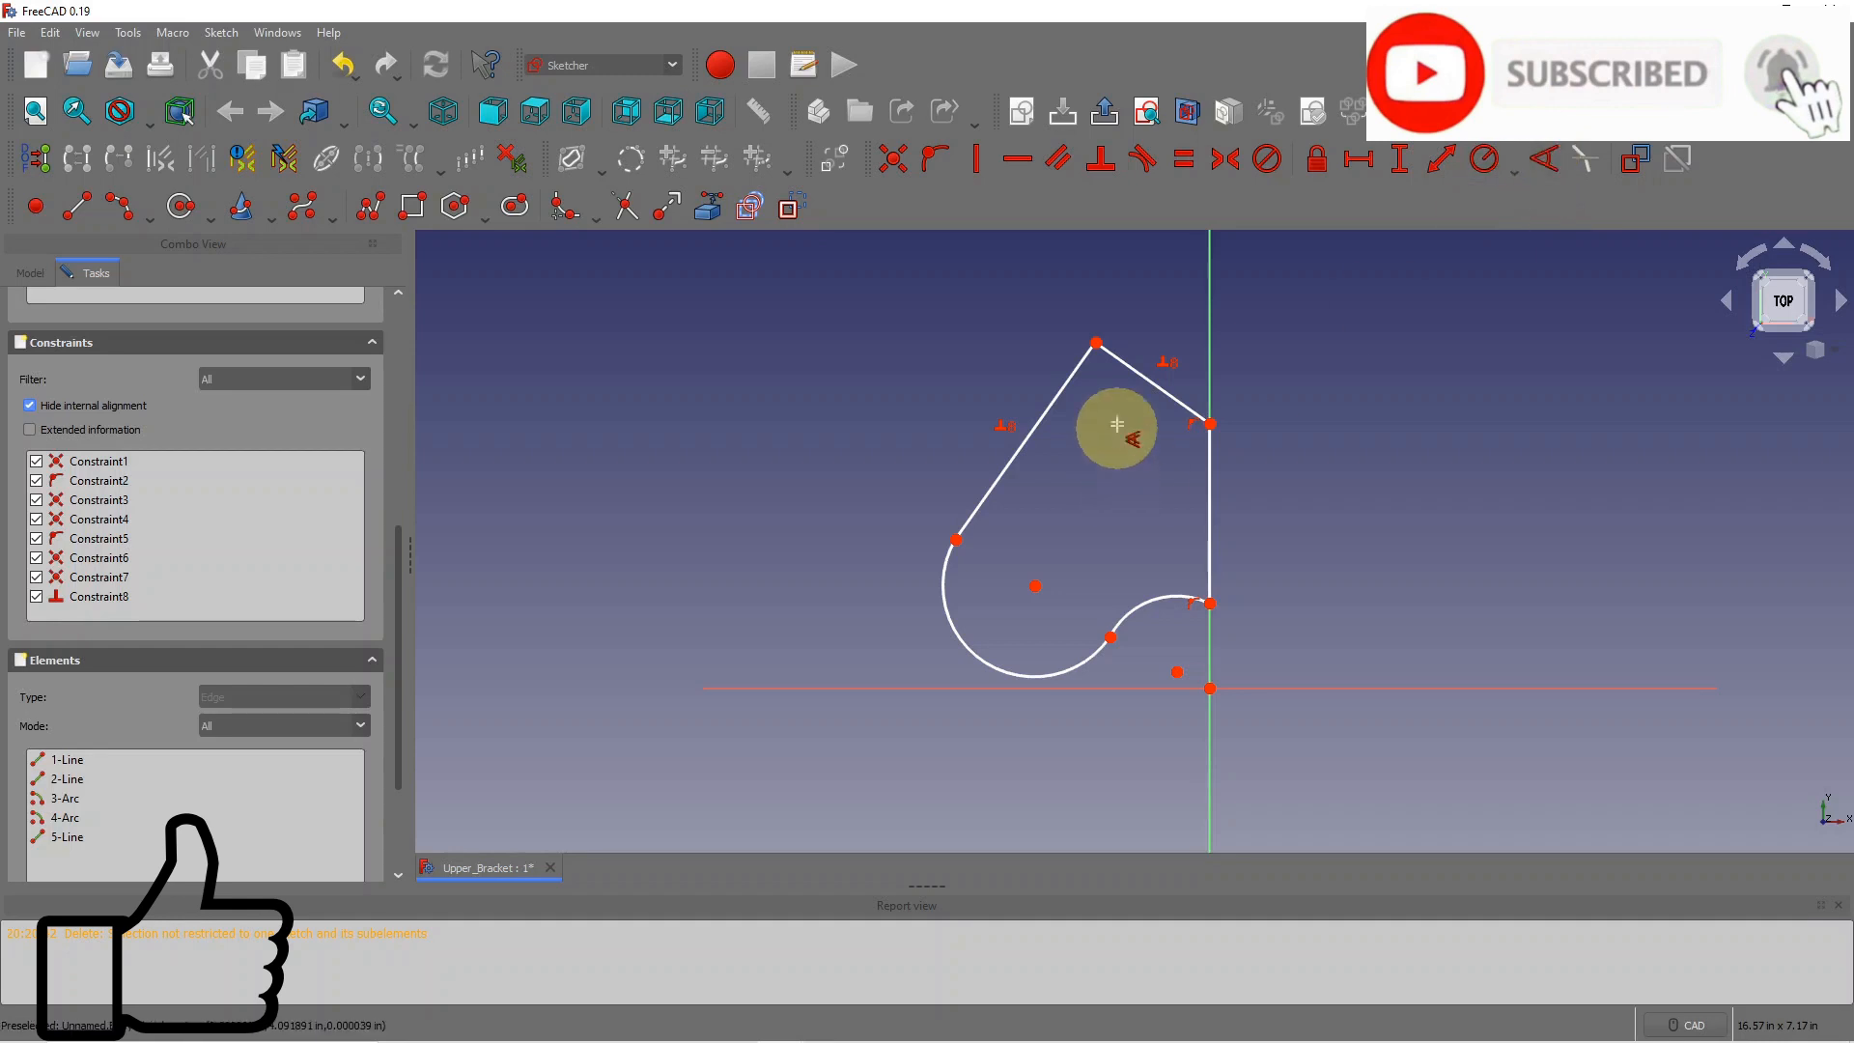
click(1210, 301)
click(1063, 400)
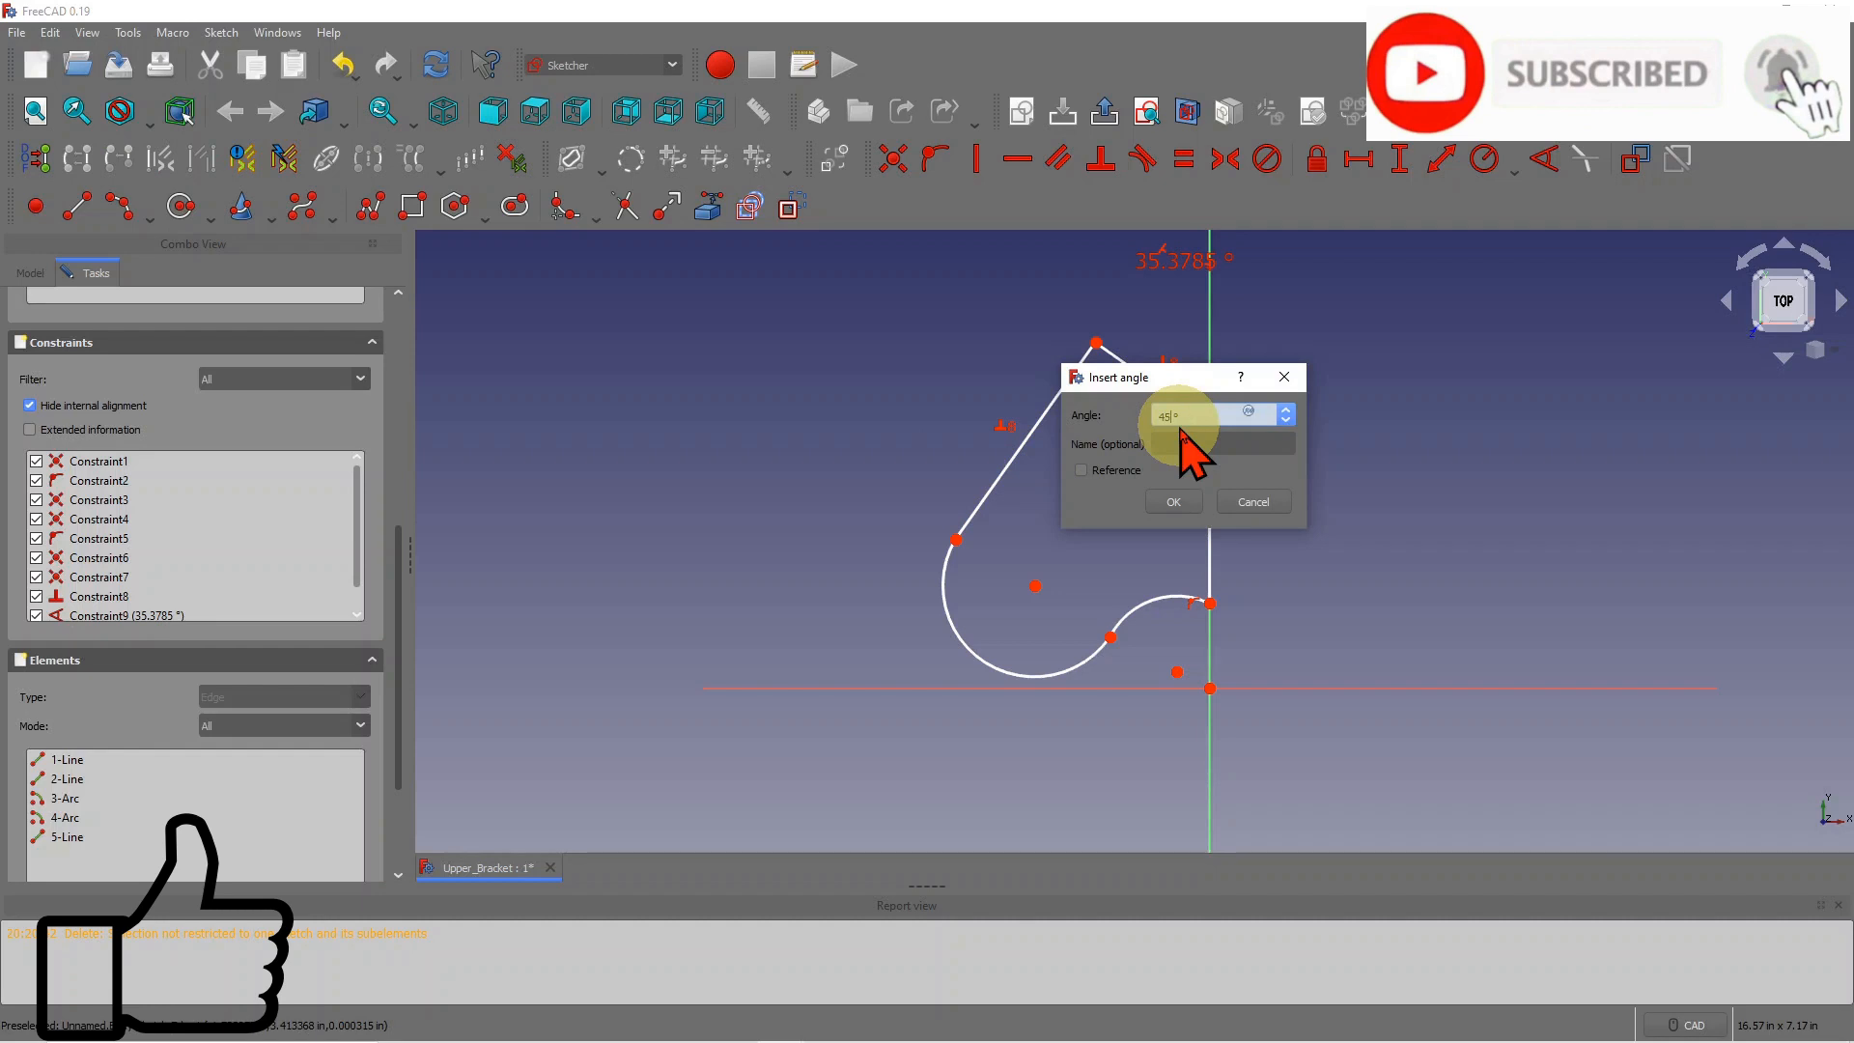
text(45)
click(1174, 501)
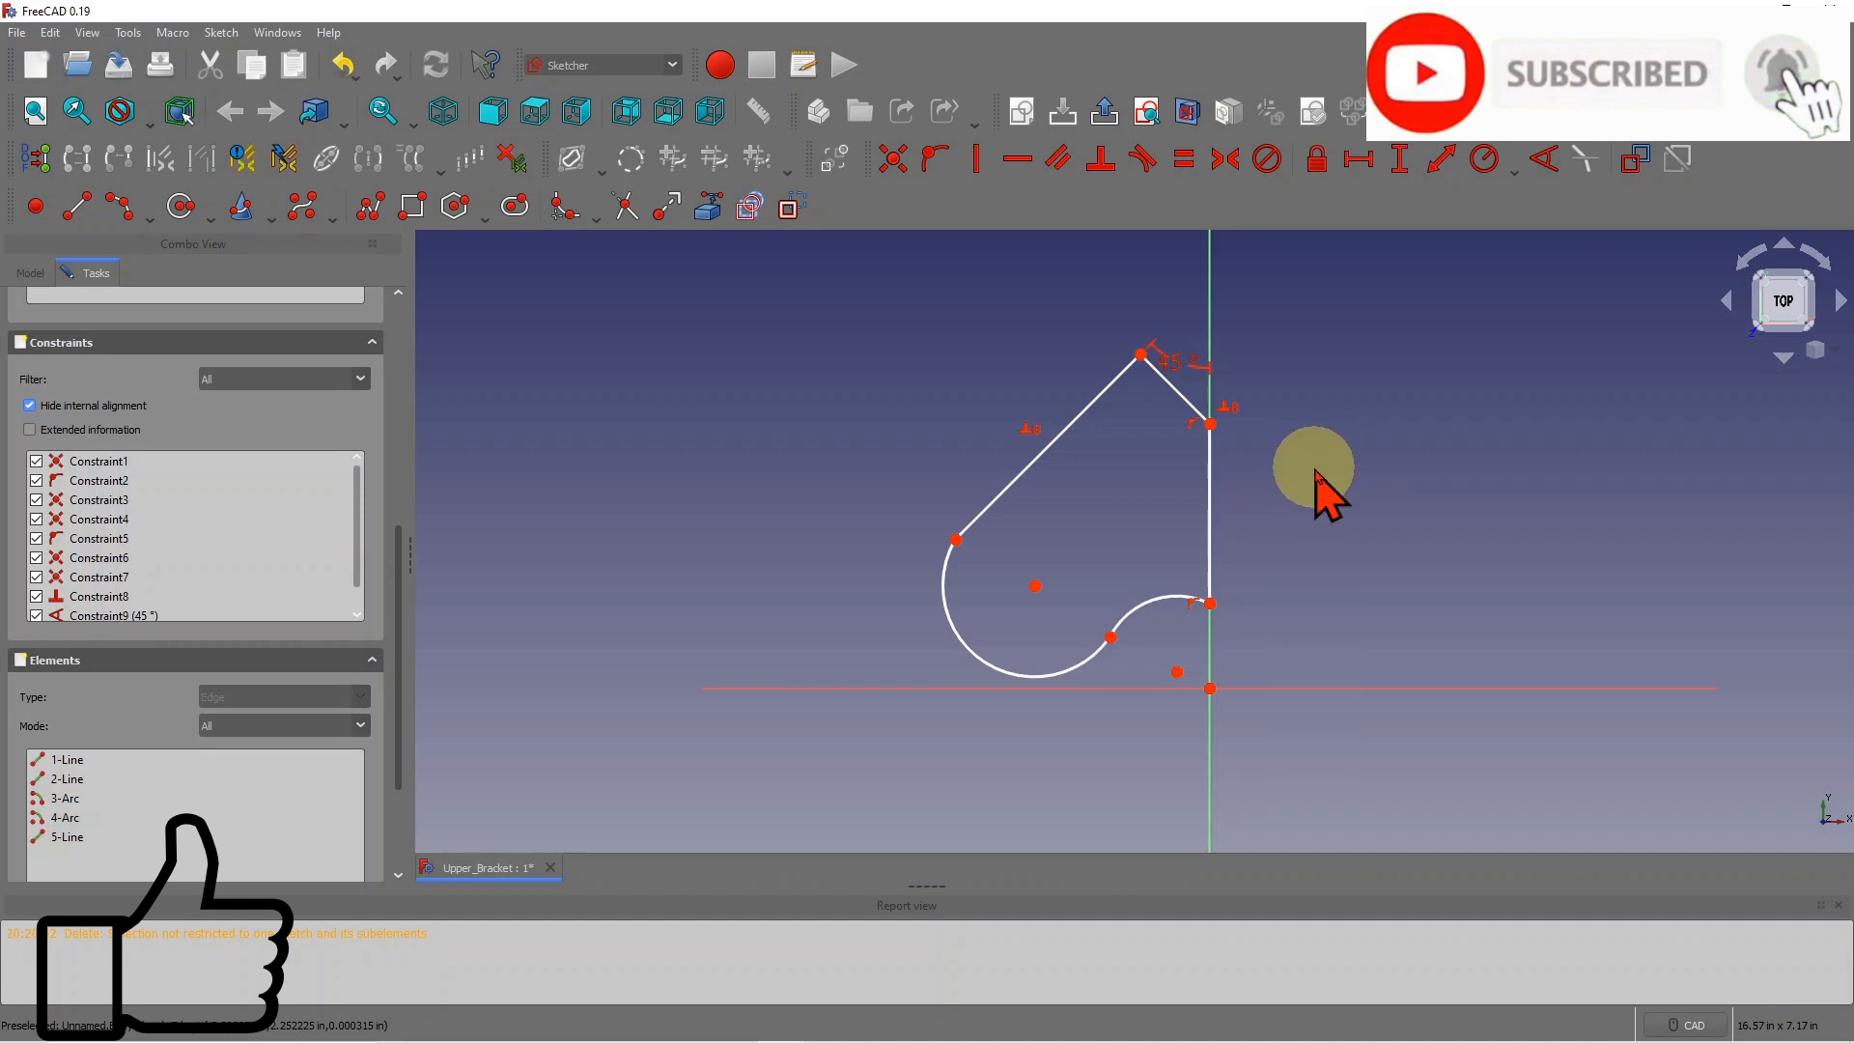
Step: Add a length dimension between the two endpoints of the long slanted line
click(1445, 174)
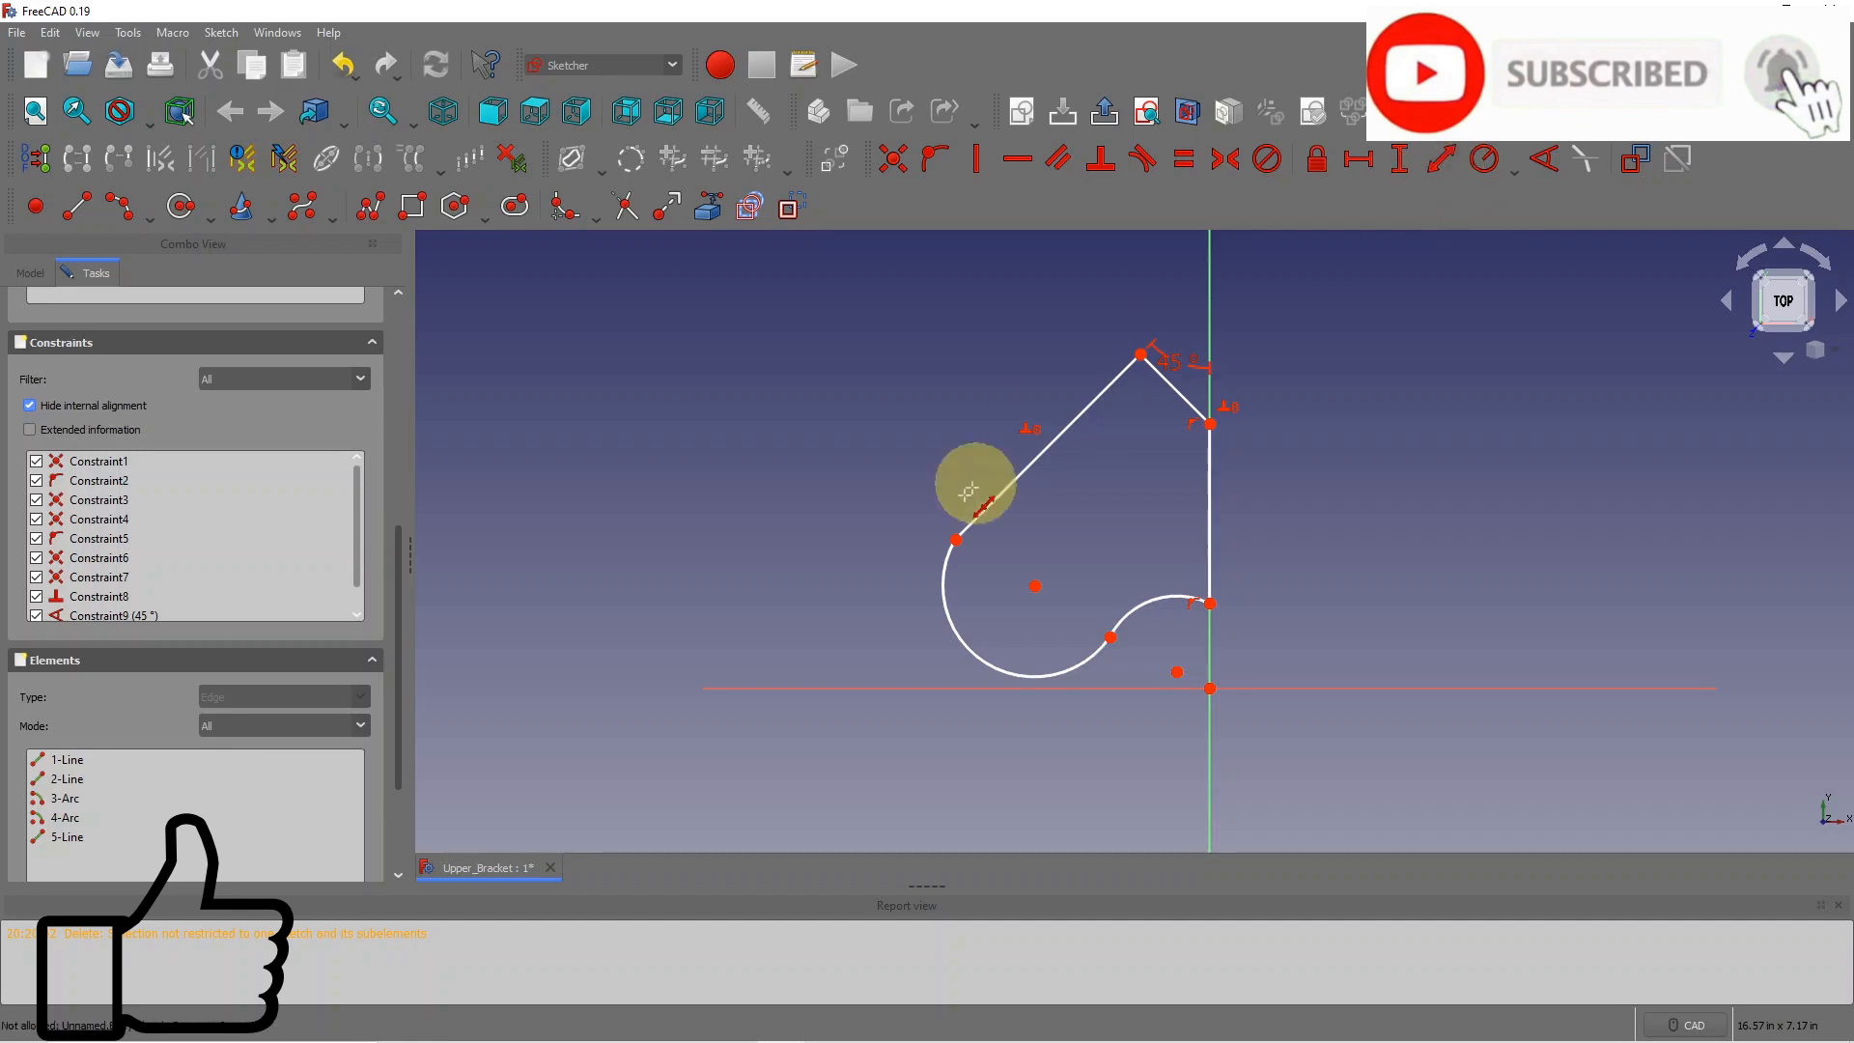
click(956, 539)
click(1140, 353)
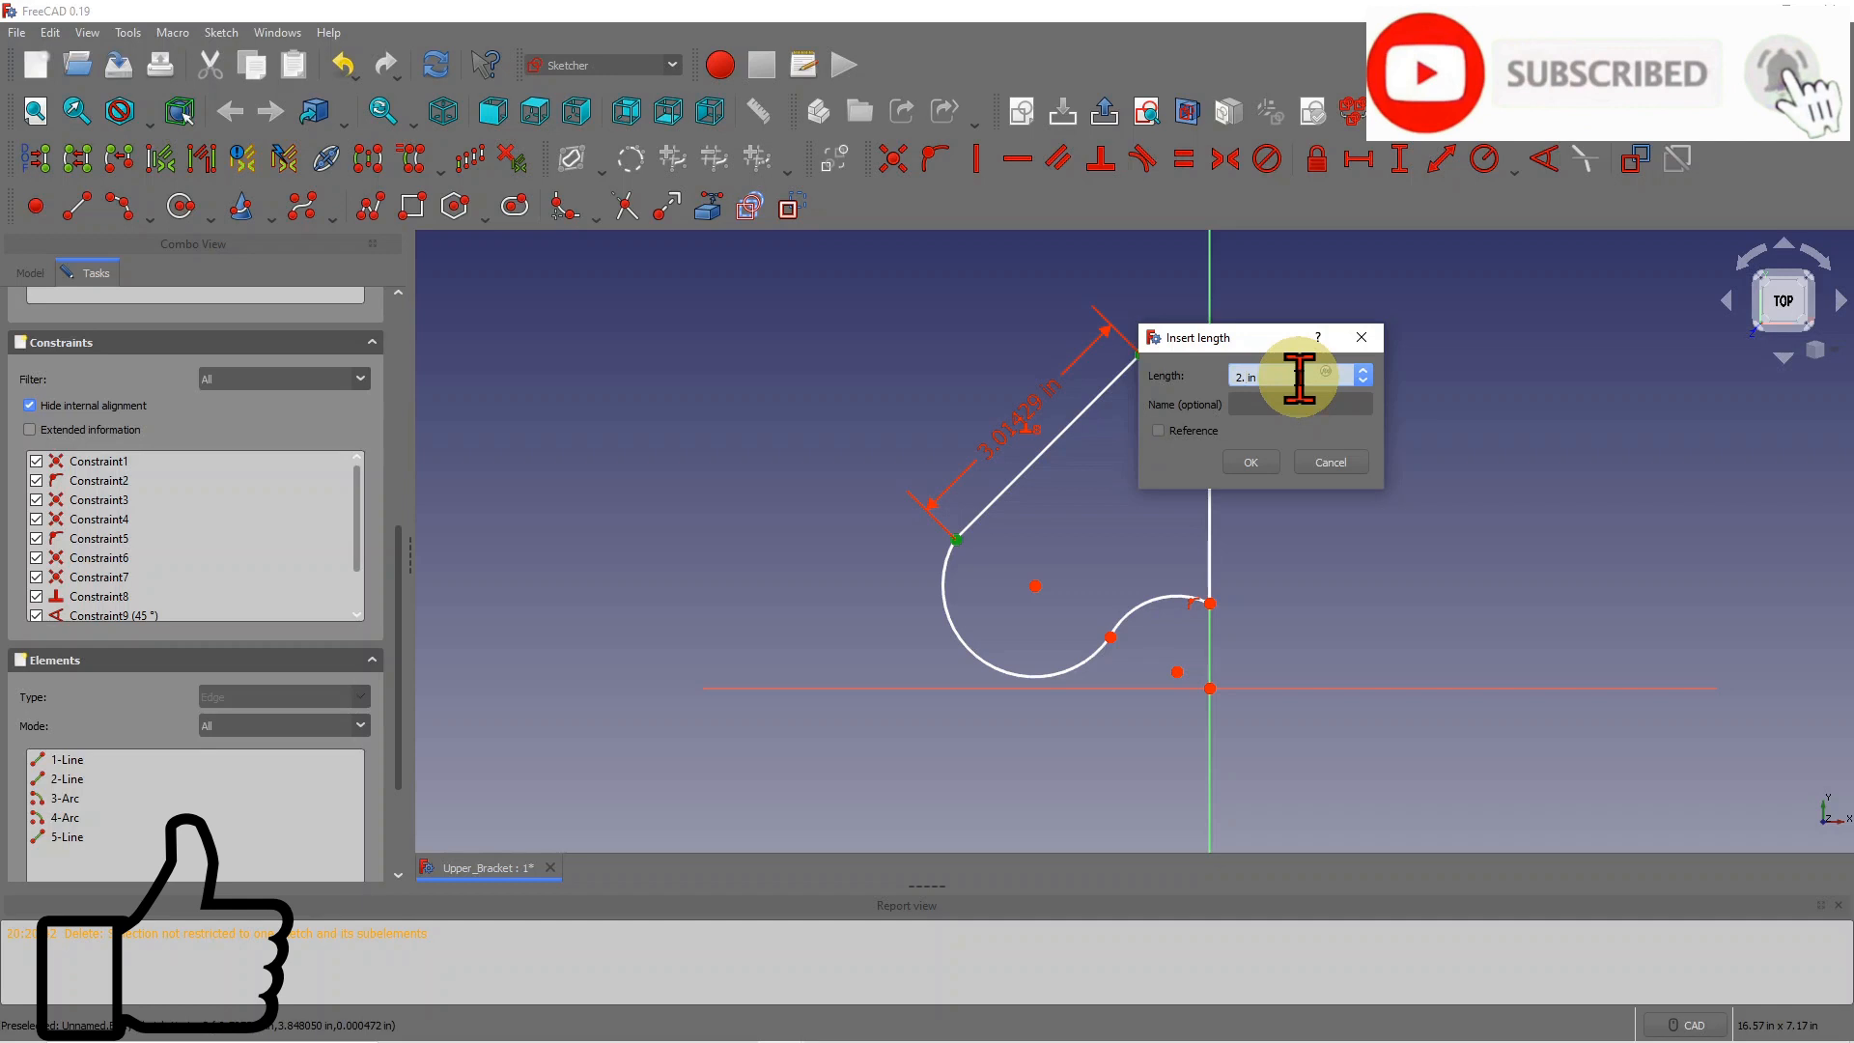
click(1255, 464)
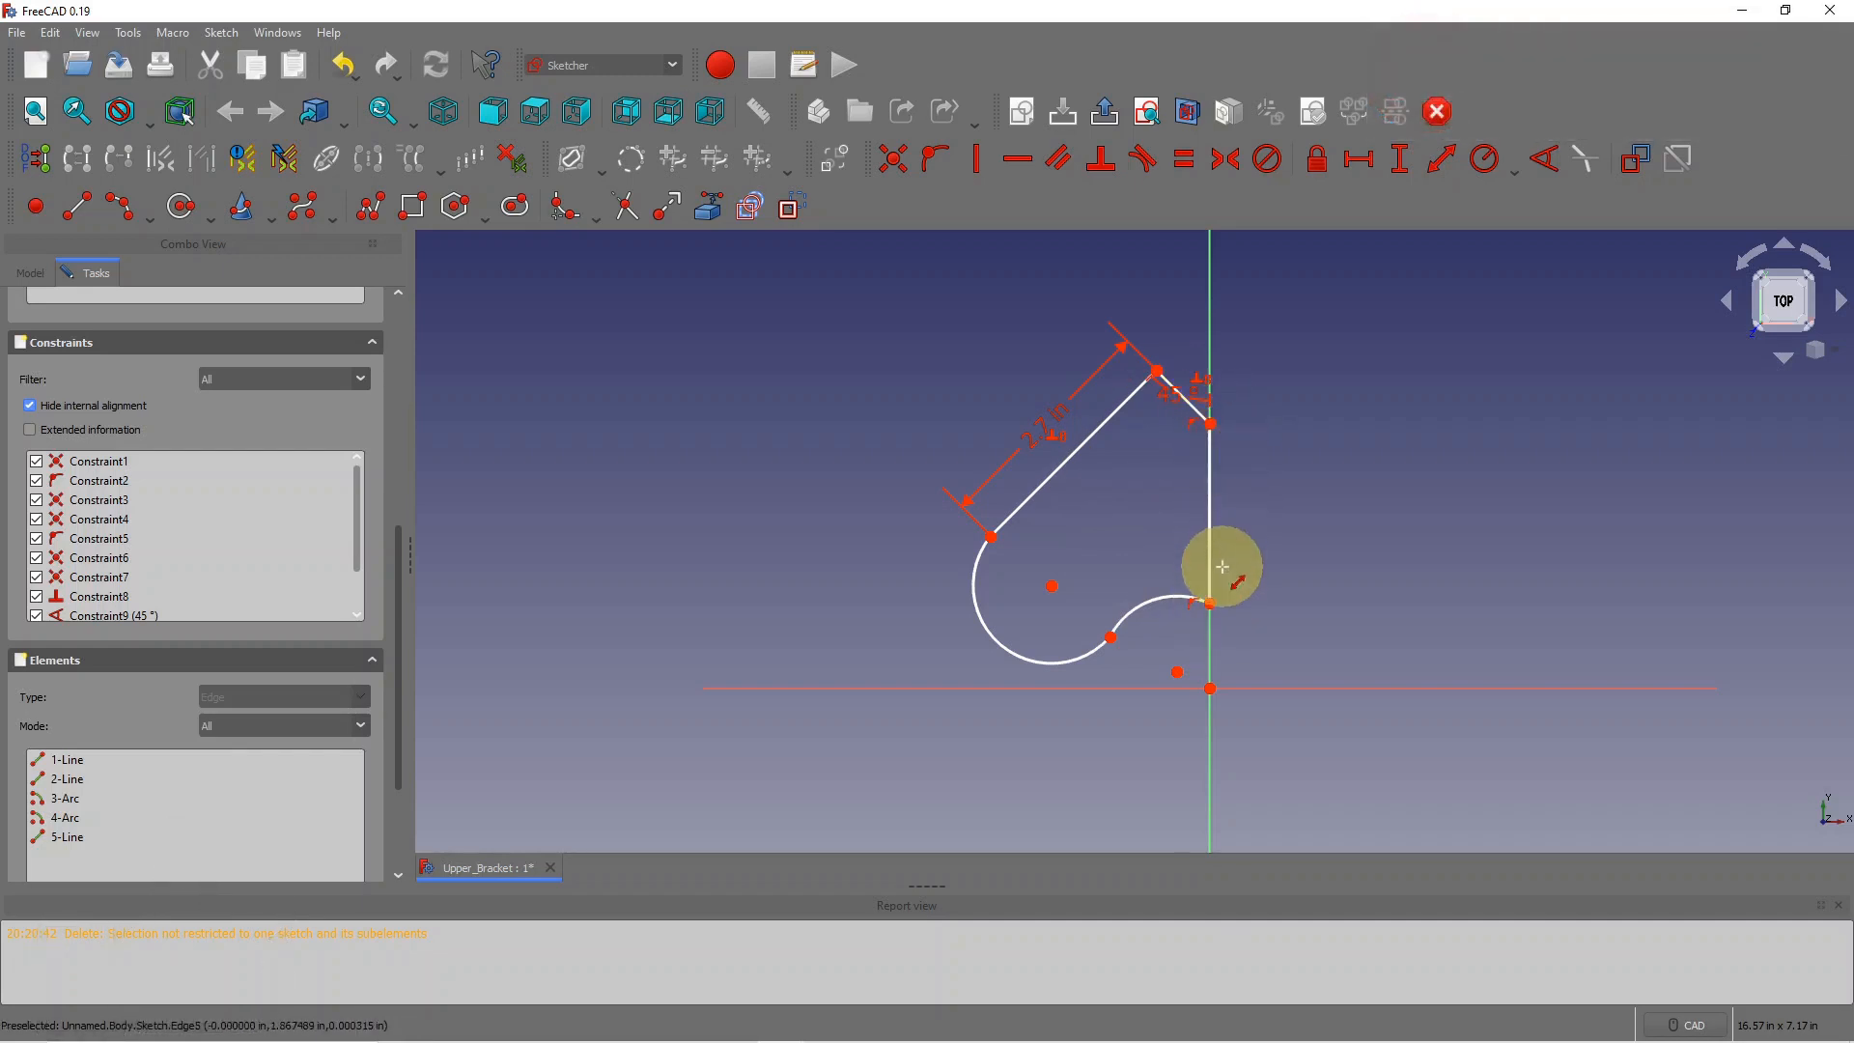
Step: Constrain the vertical length of the line on the vertical axis to 1.84 in and place the dimension outside the profile
click(1403, 169)
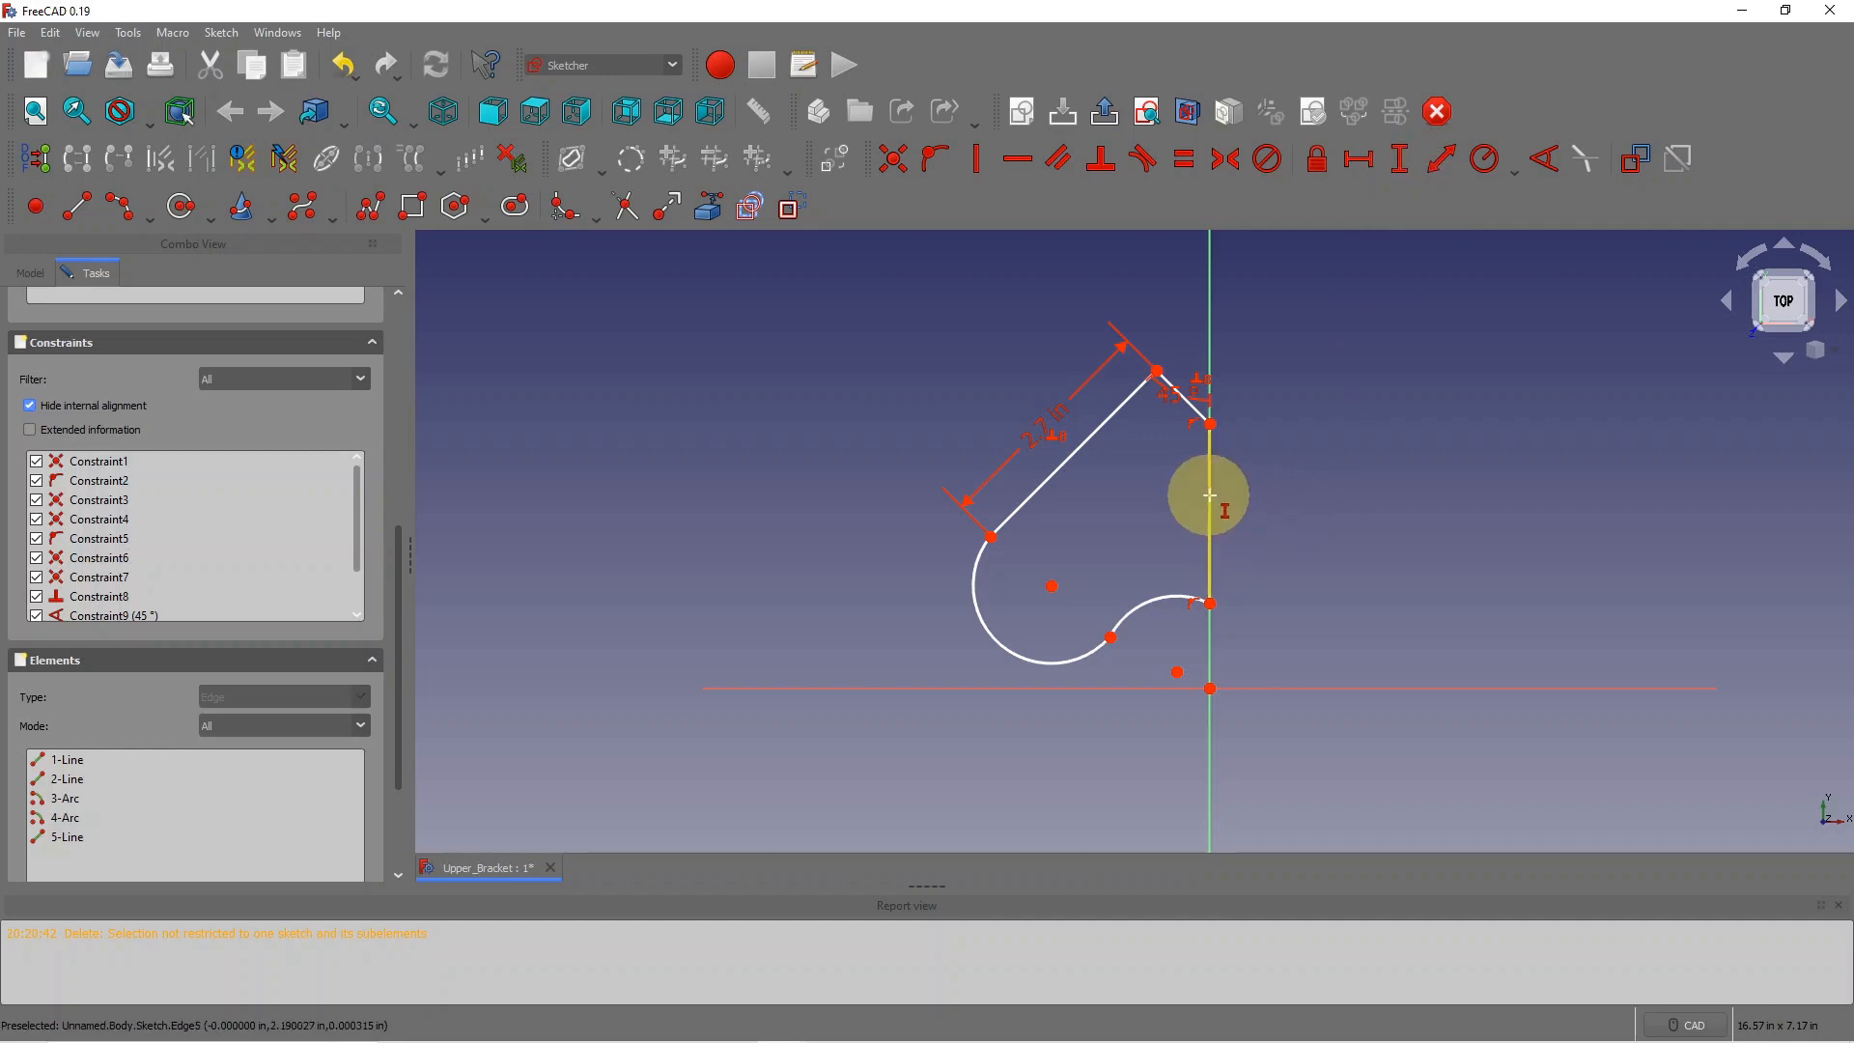
click(1210, 496)
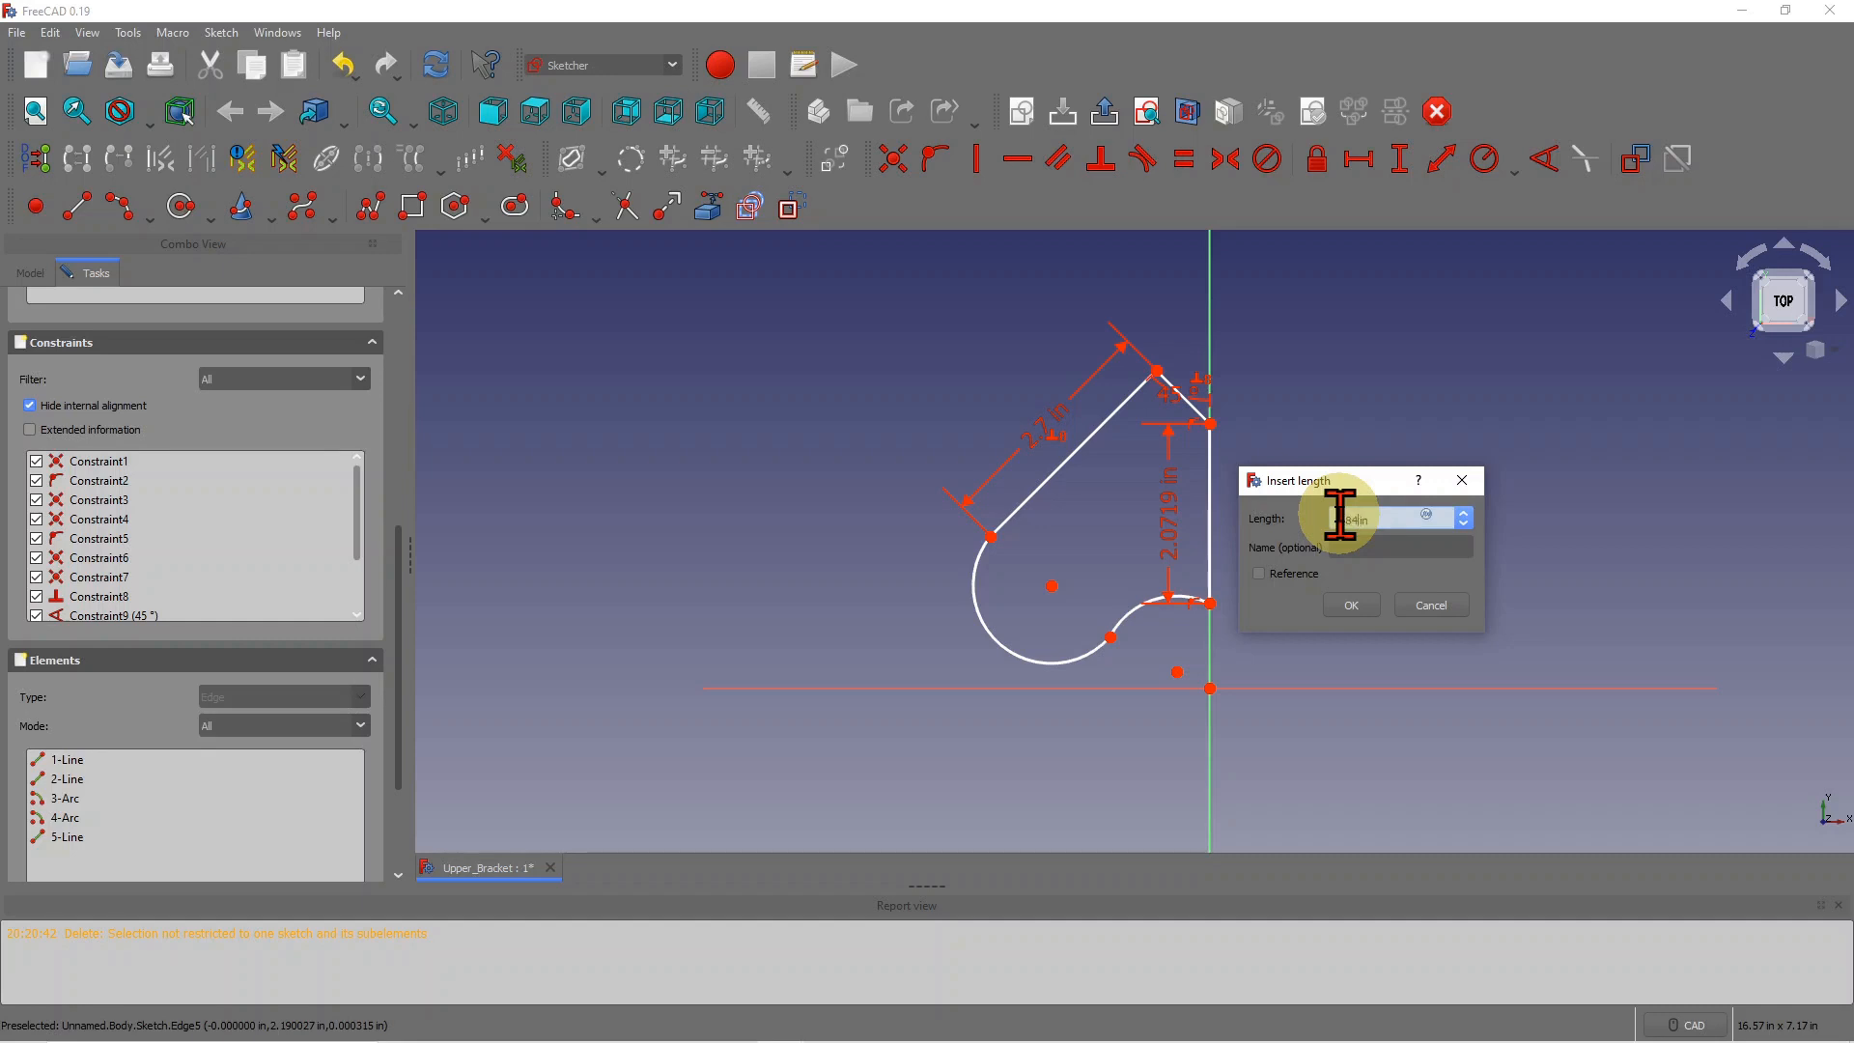
click(1371, 606)
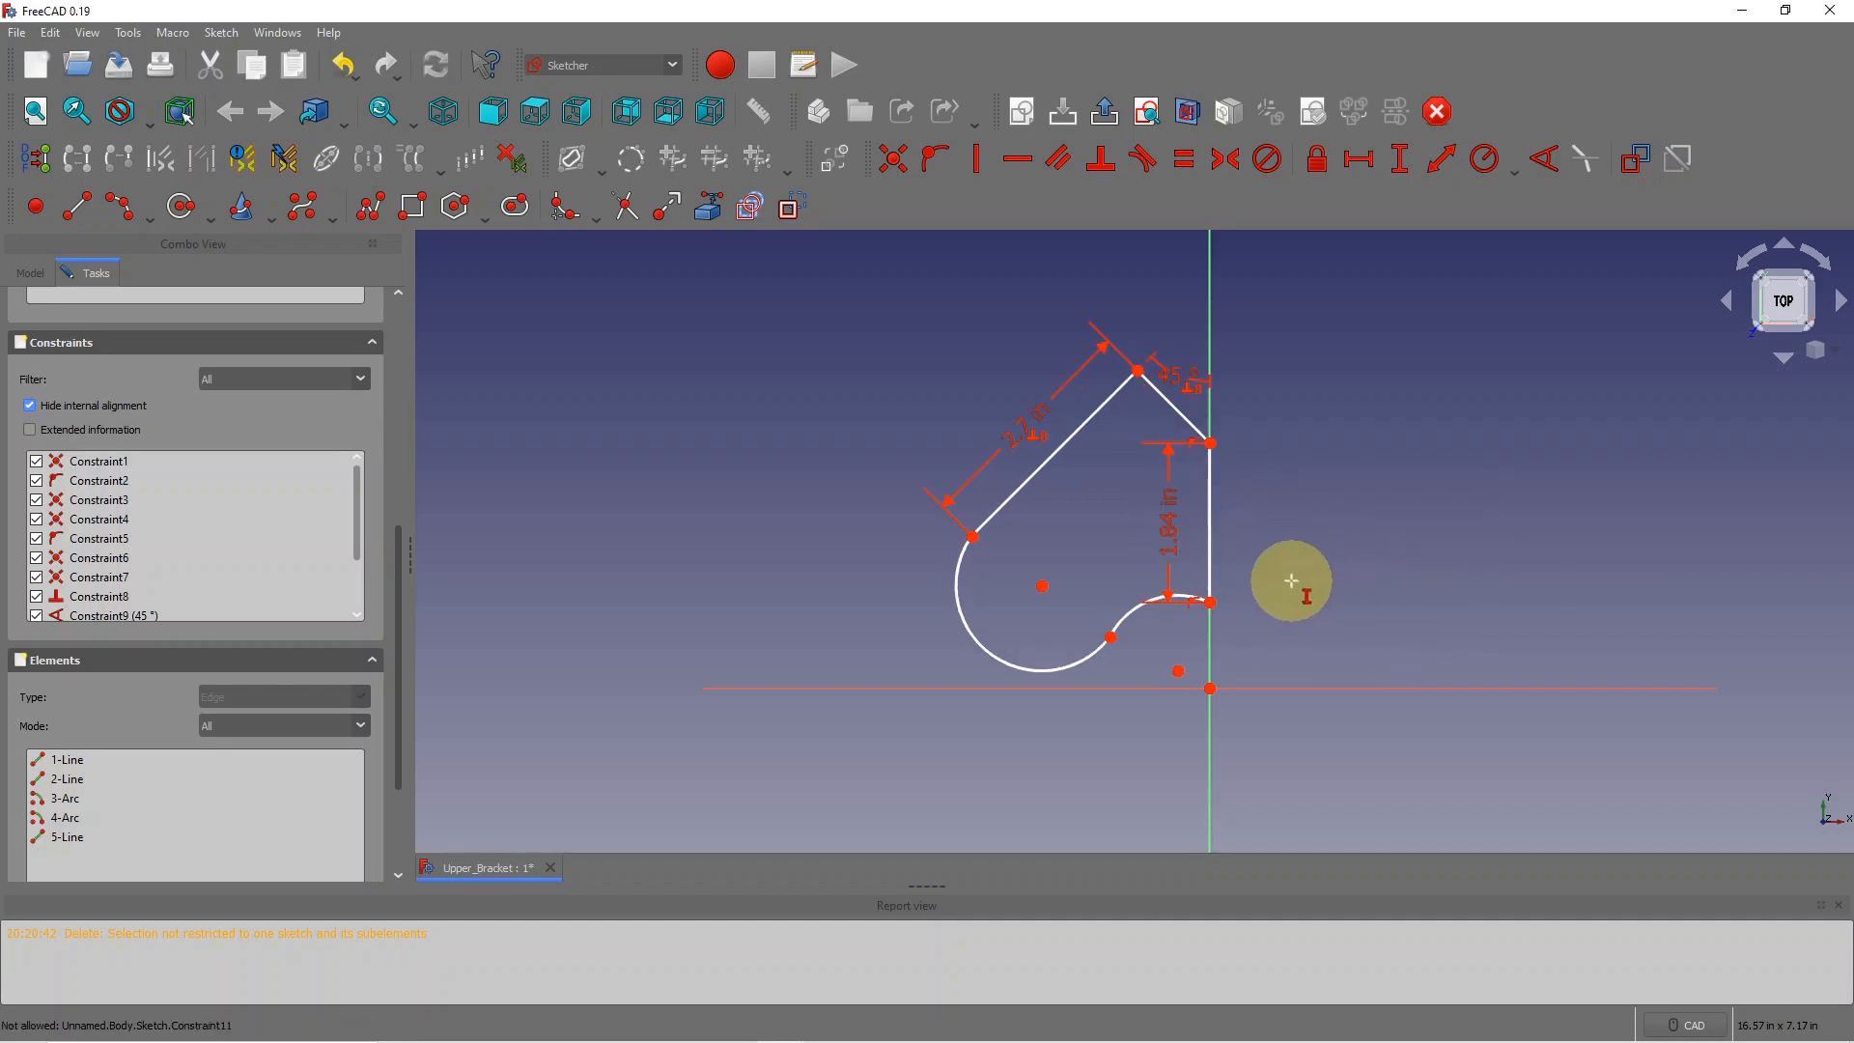
drag(1246, 534, 1180, 526)
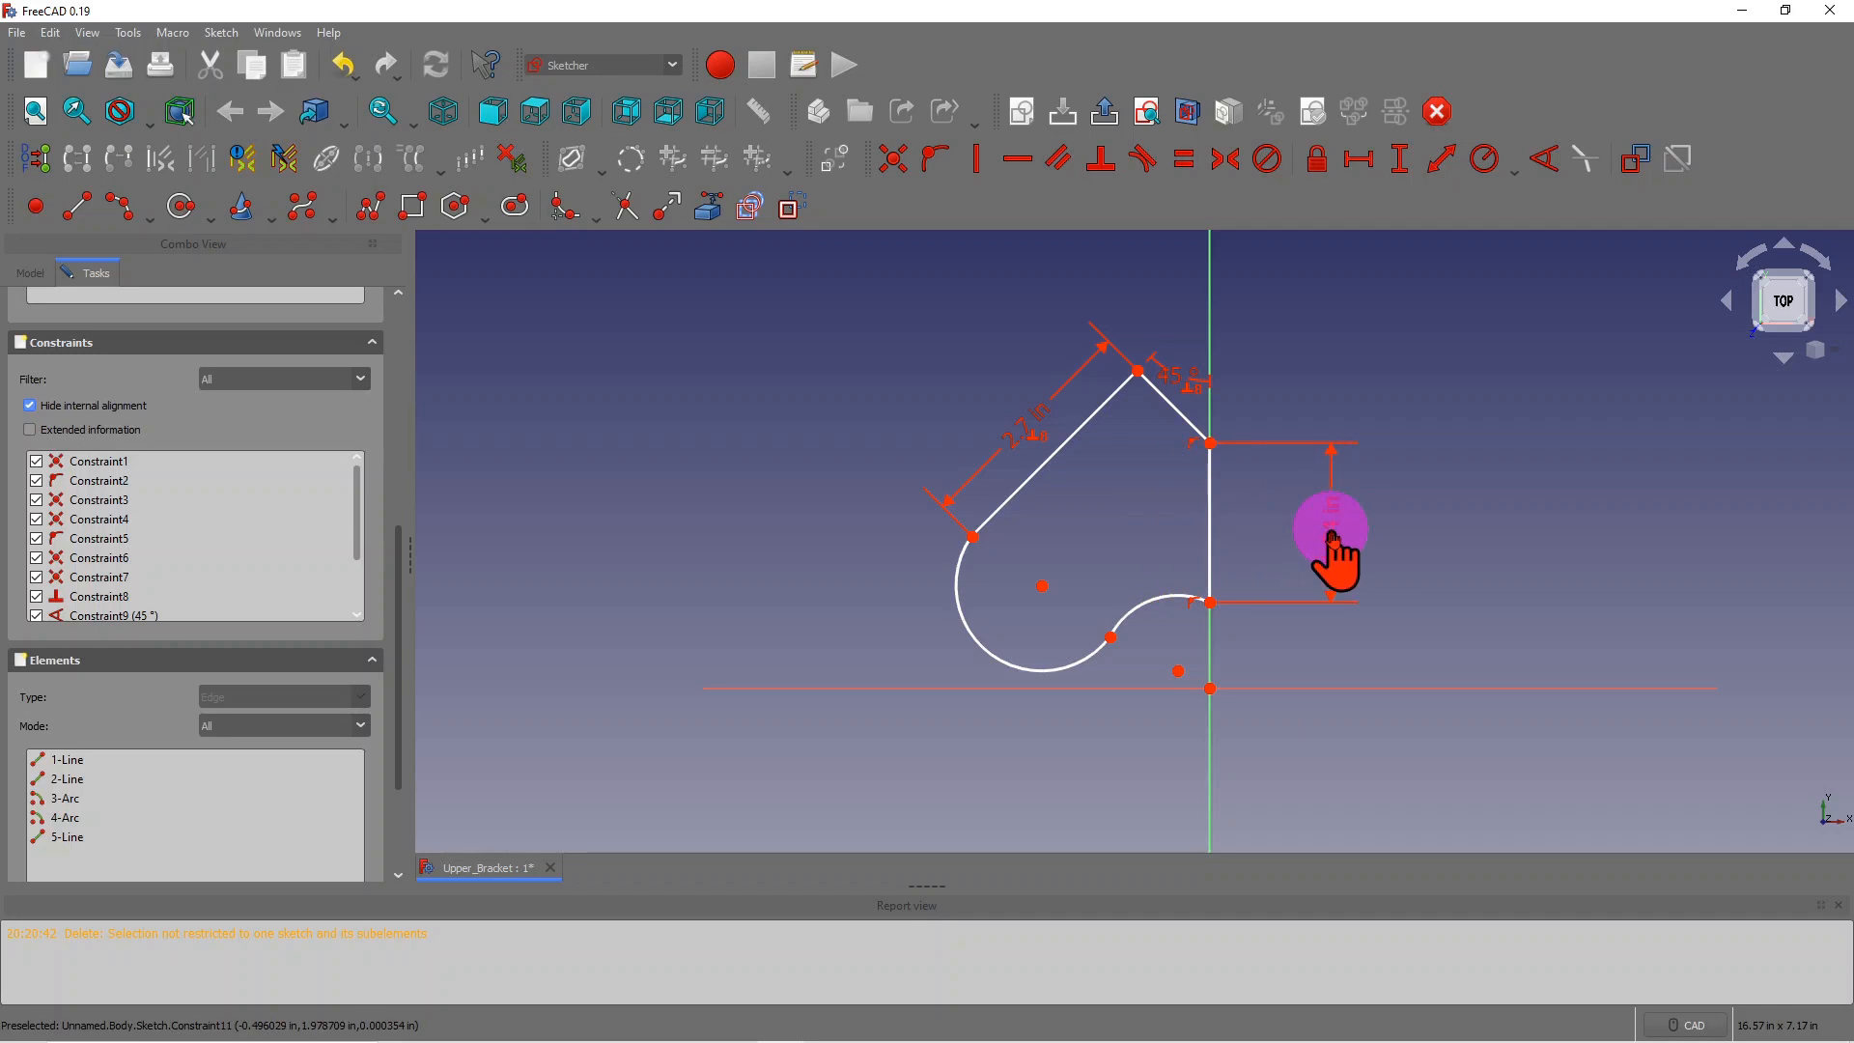
drag(1333, 539, 1334, 545)
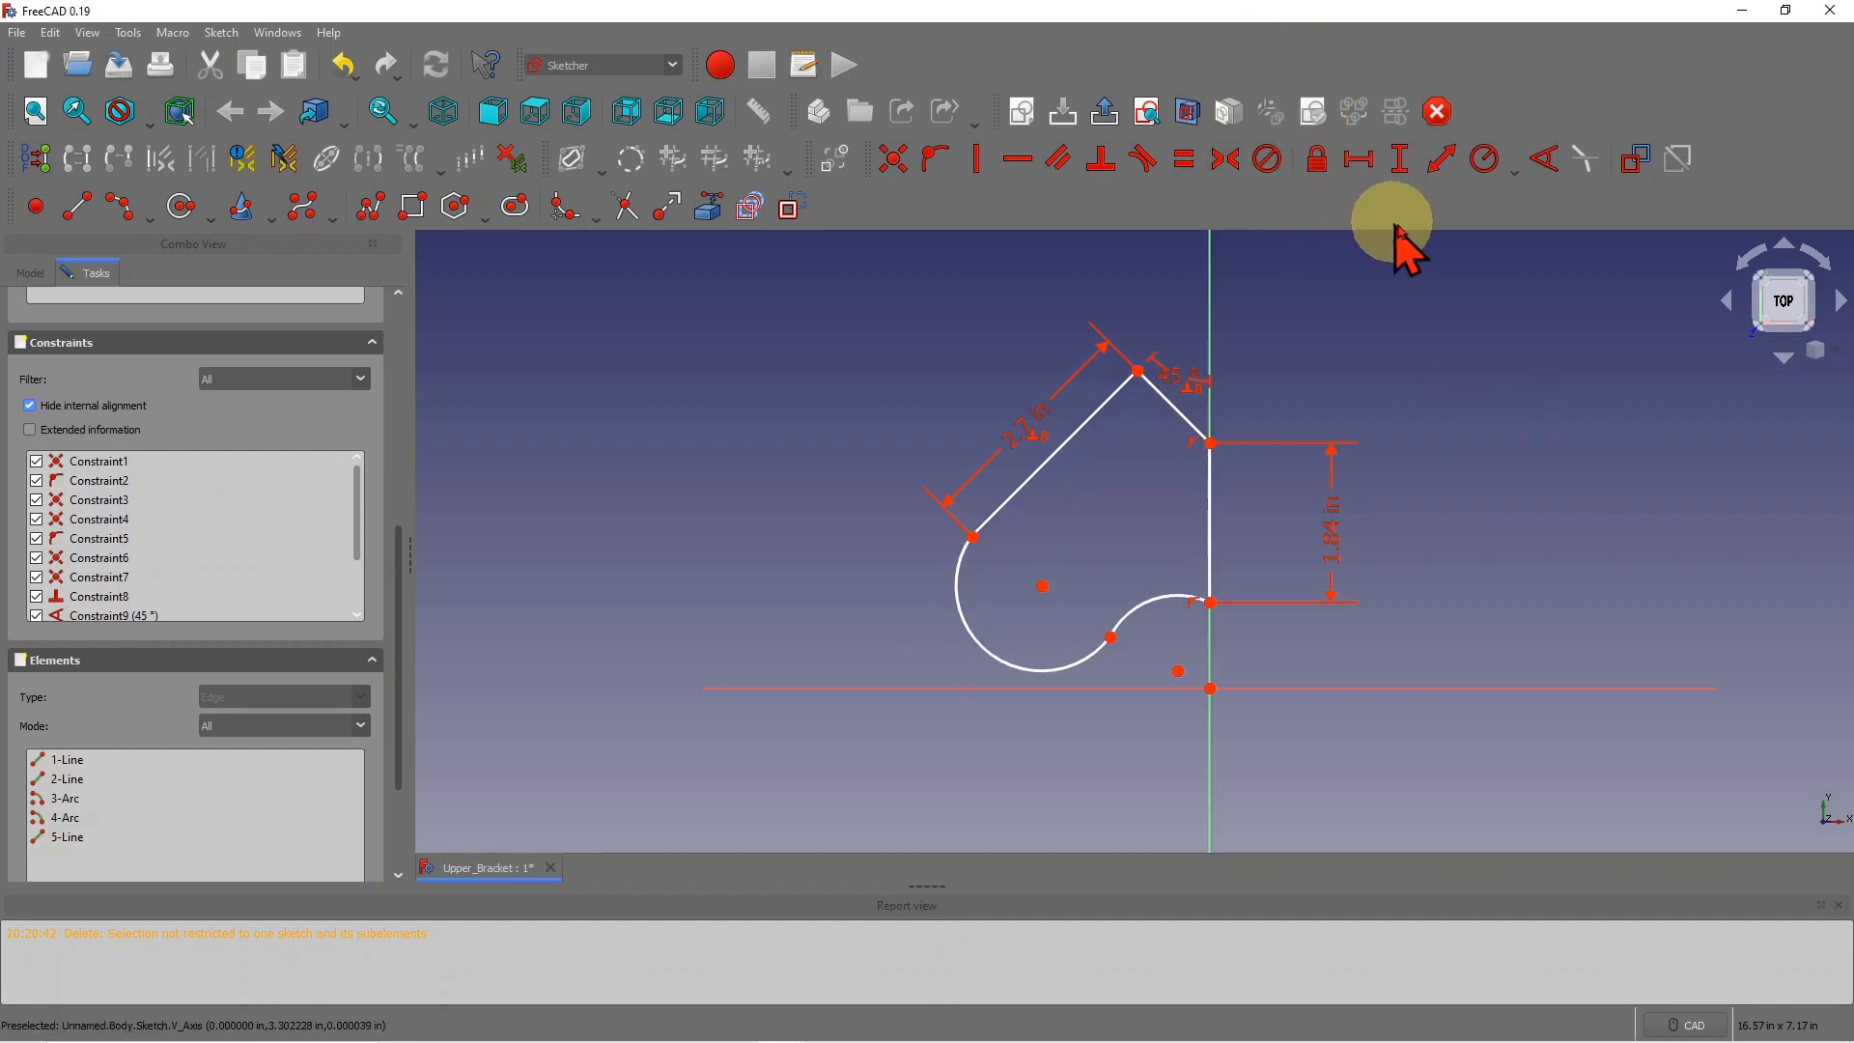
Step: Constrain the large arc's radius to 1.25 in and shift the profile upward by its short upper line
click(1514, 179)
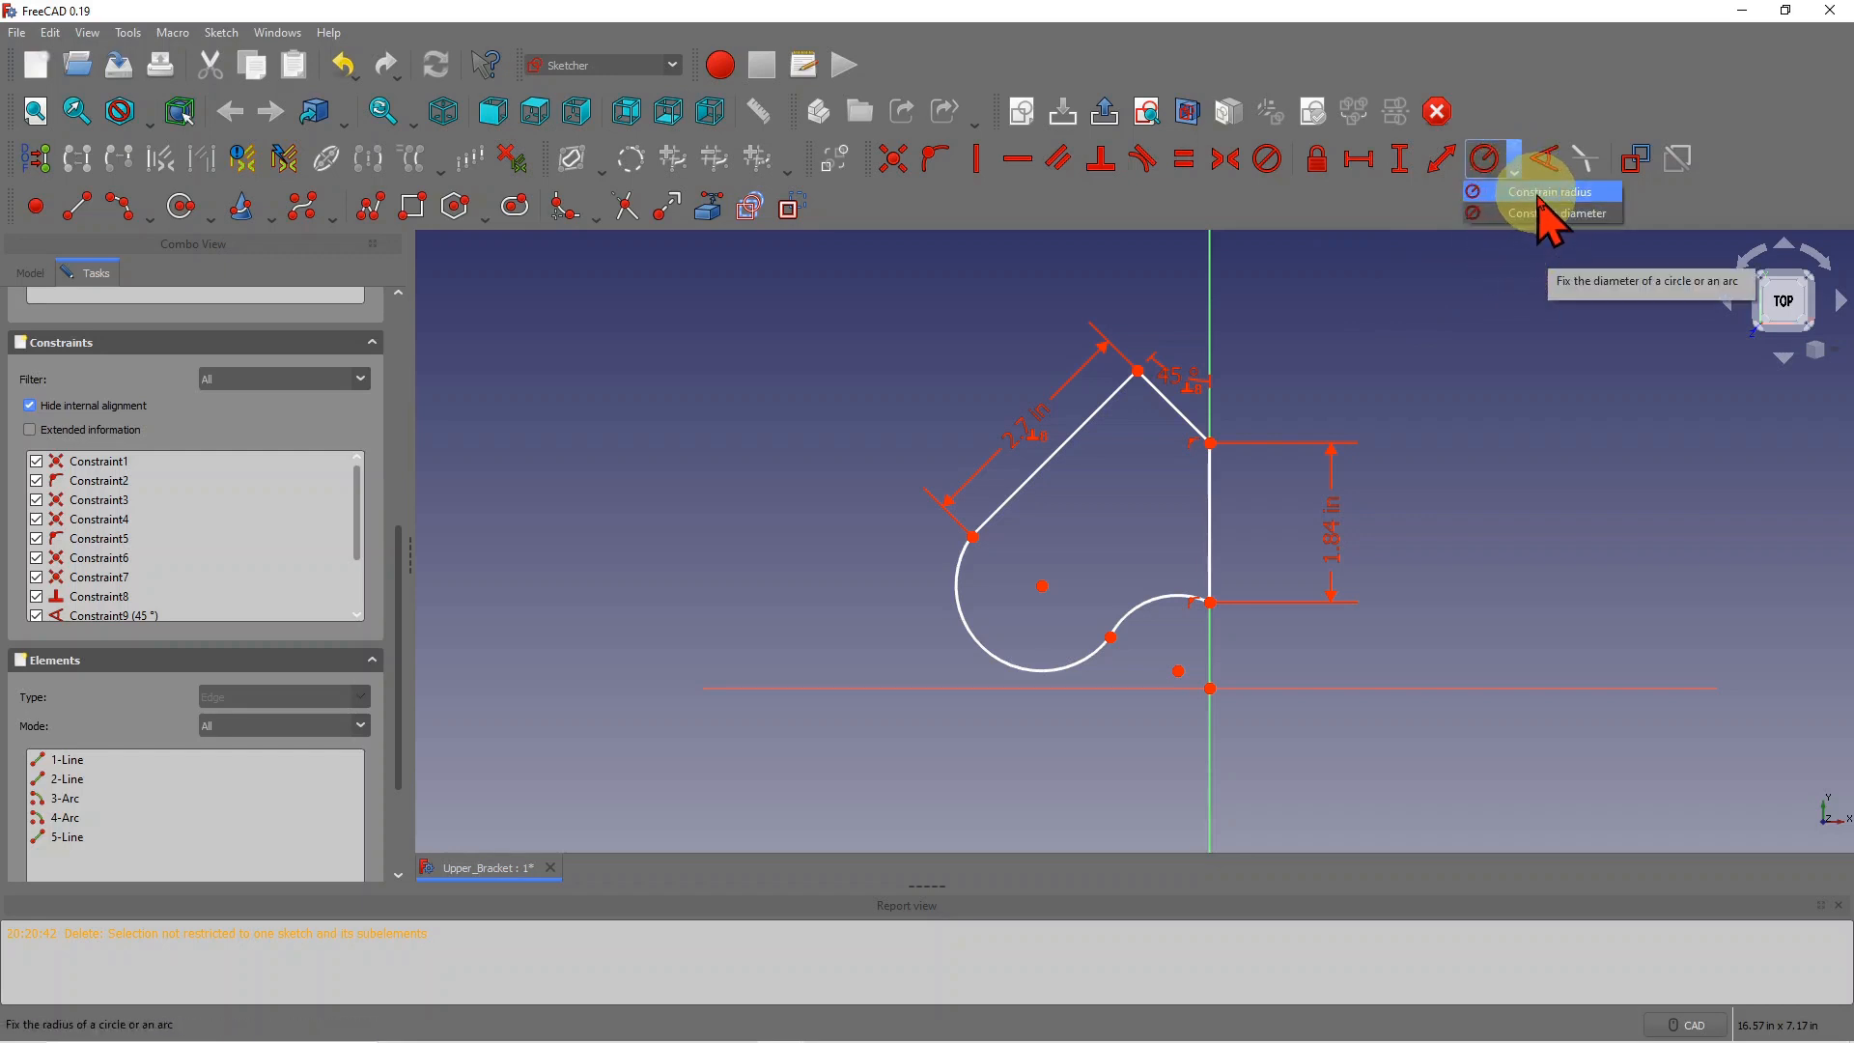
click(1539, 203)
click(985, 652)
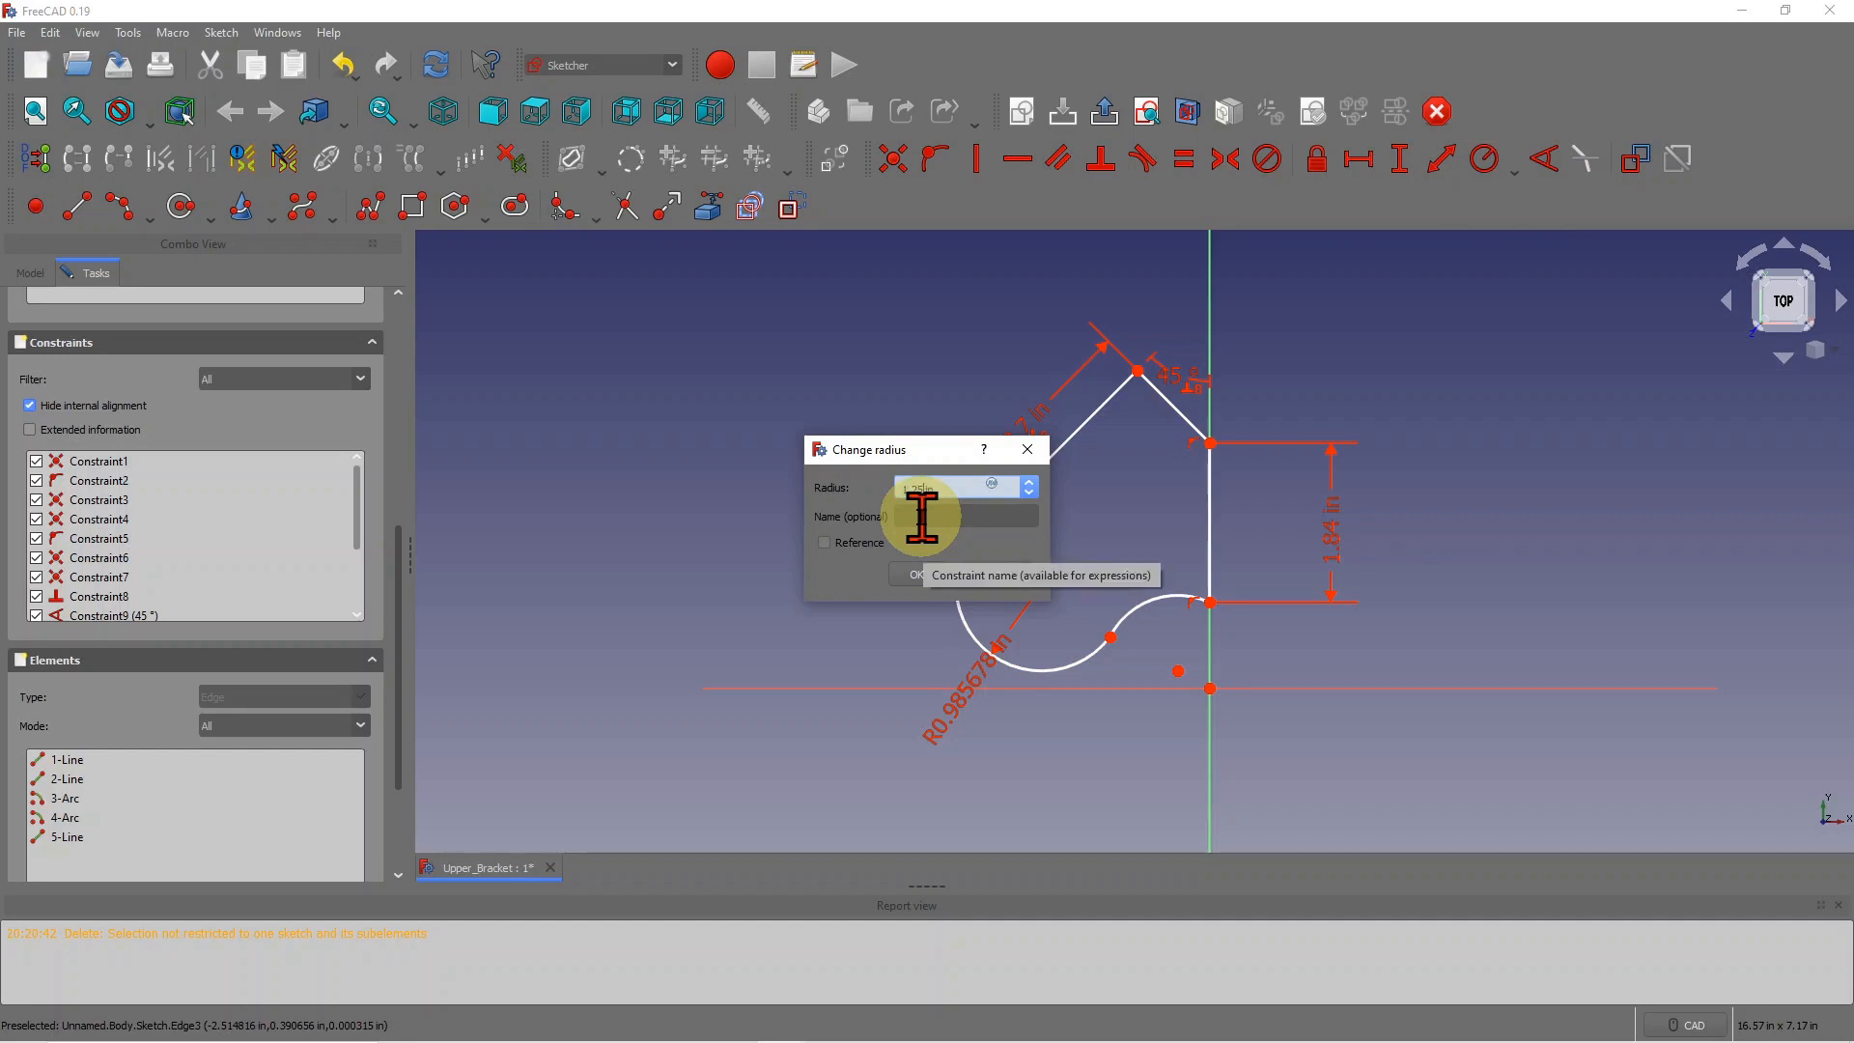
text(1.25in)
click(913, 576)
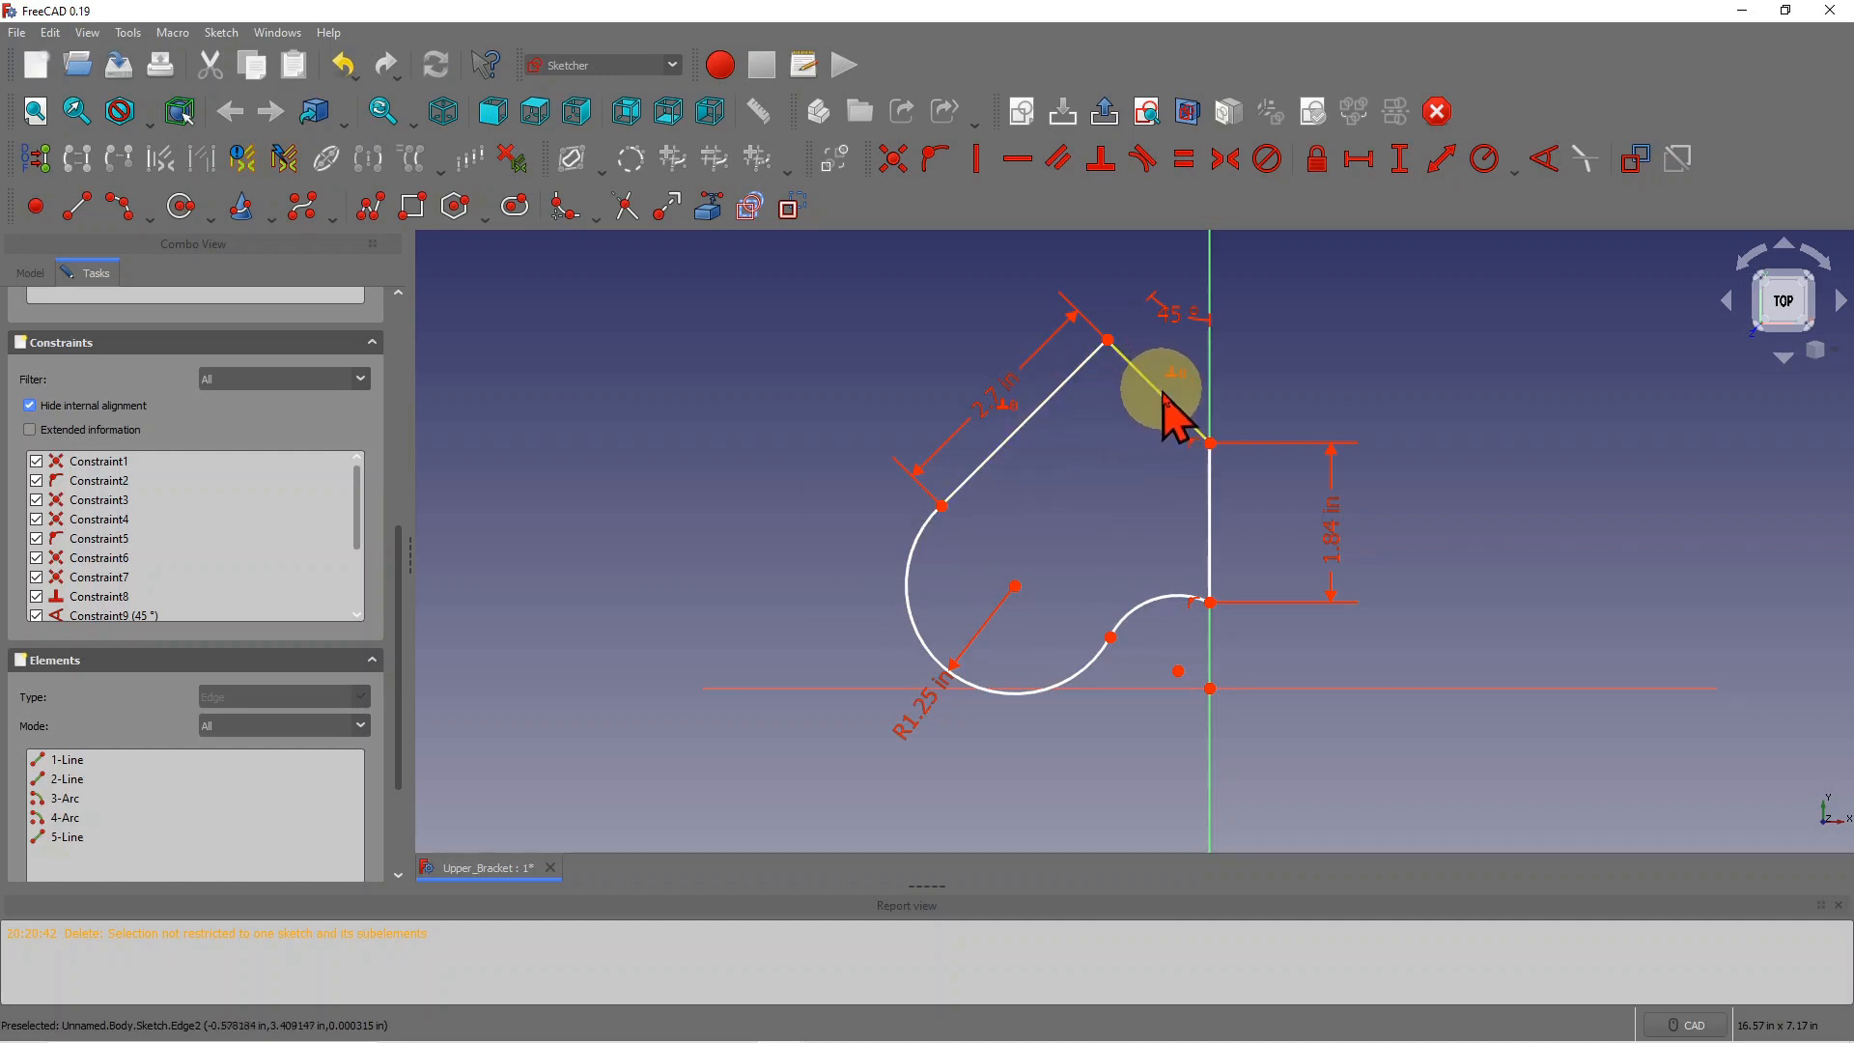
drag(1163, 393, 1161, 321)
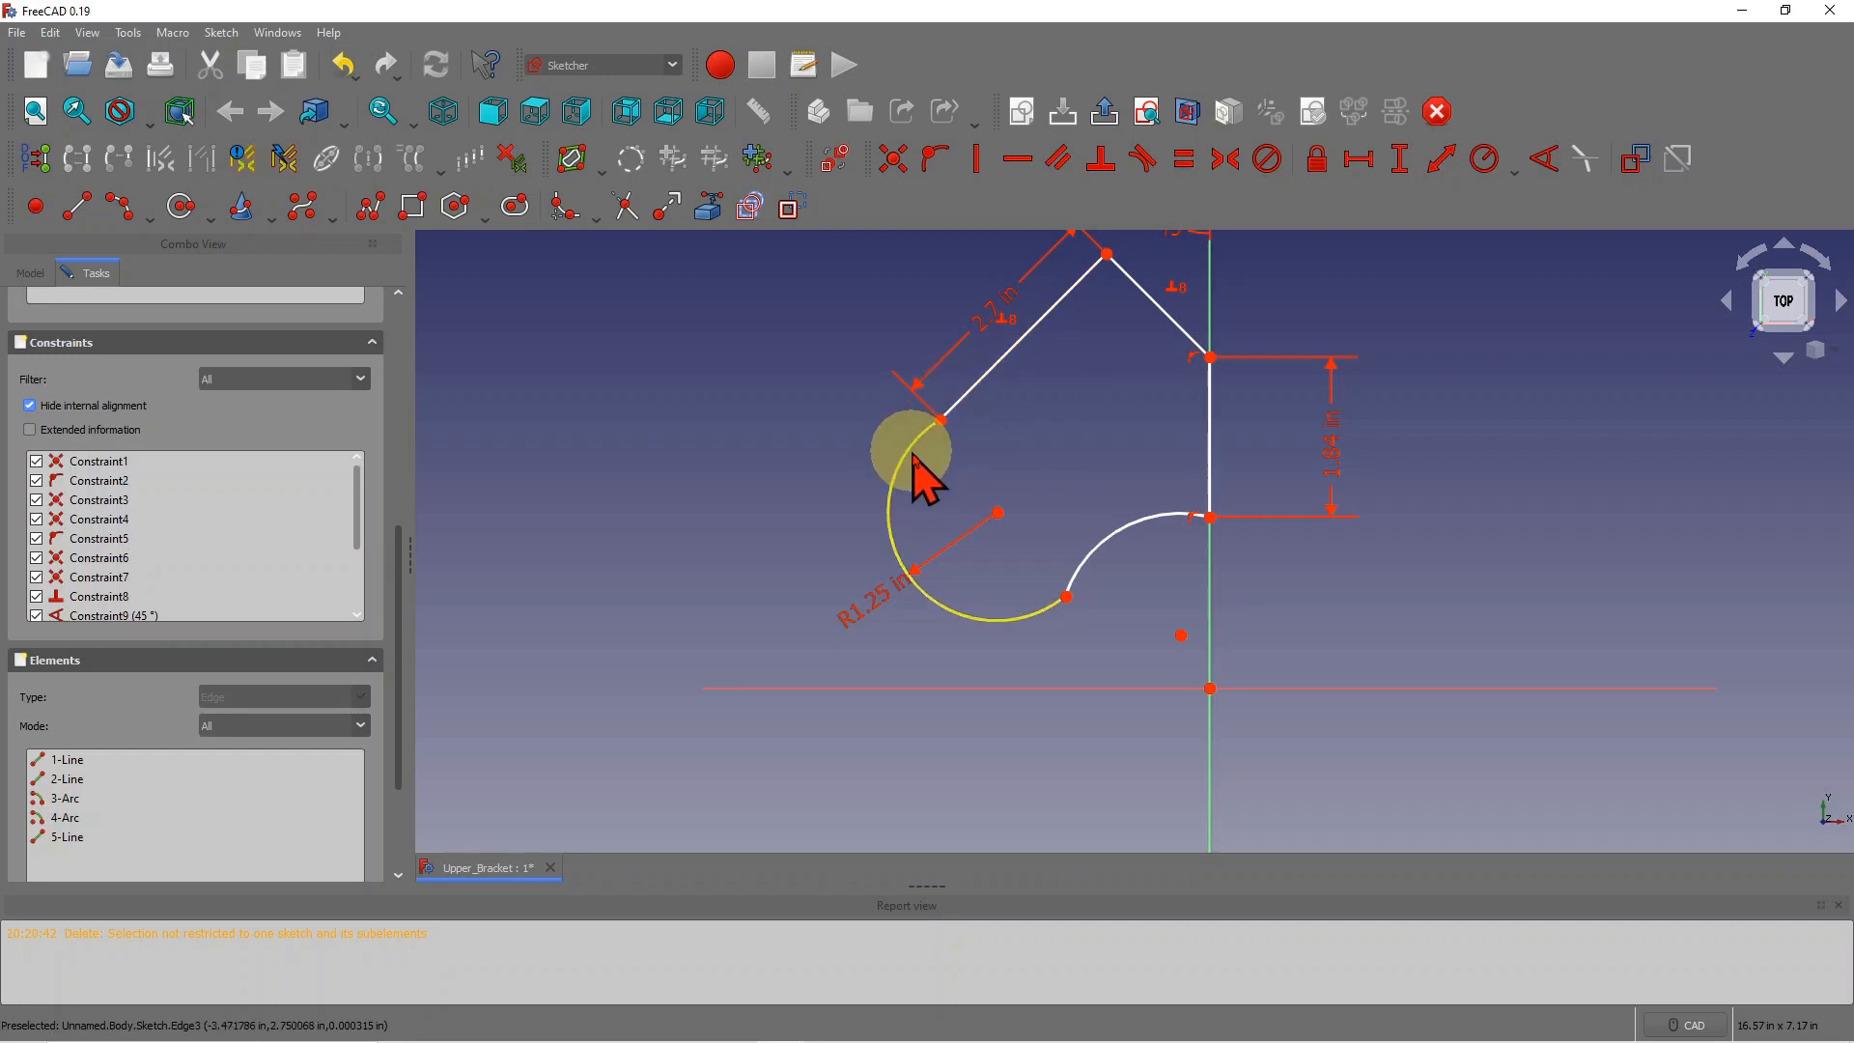
Step: Make the large arc tangent to the long slanted line and to the small concave arc
click(1145, 159)
click(966, 396)
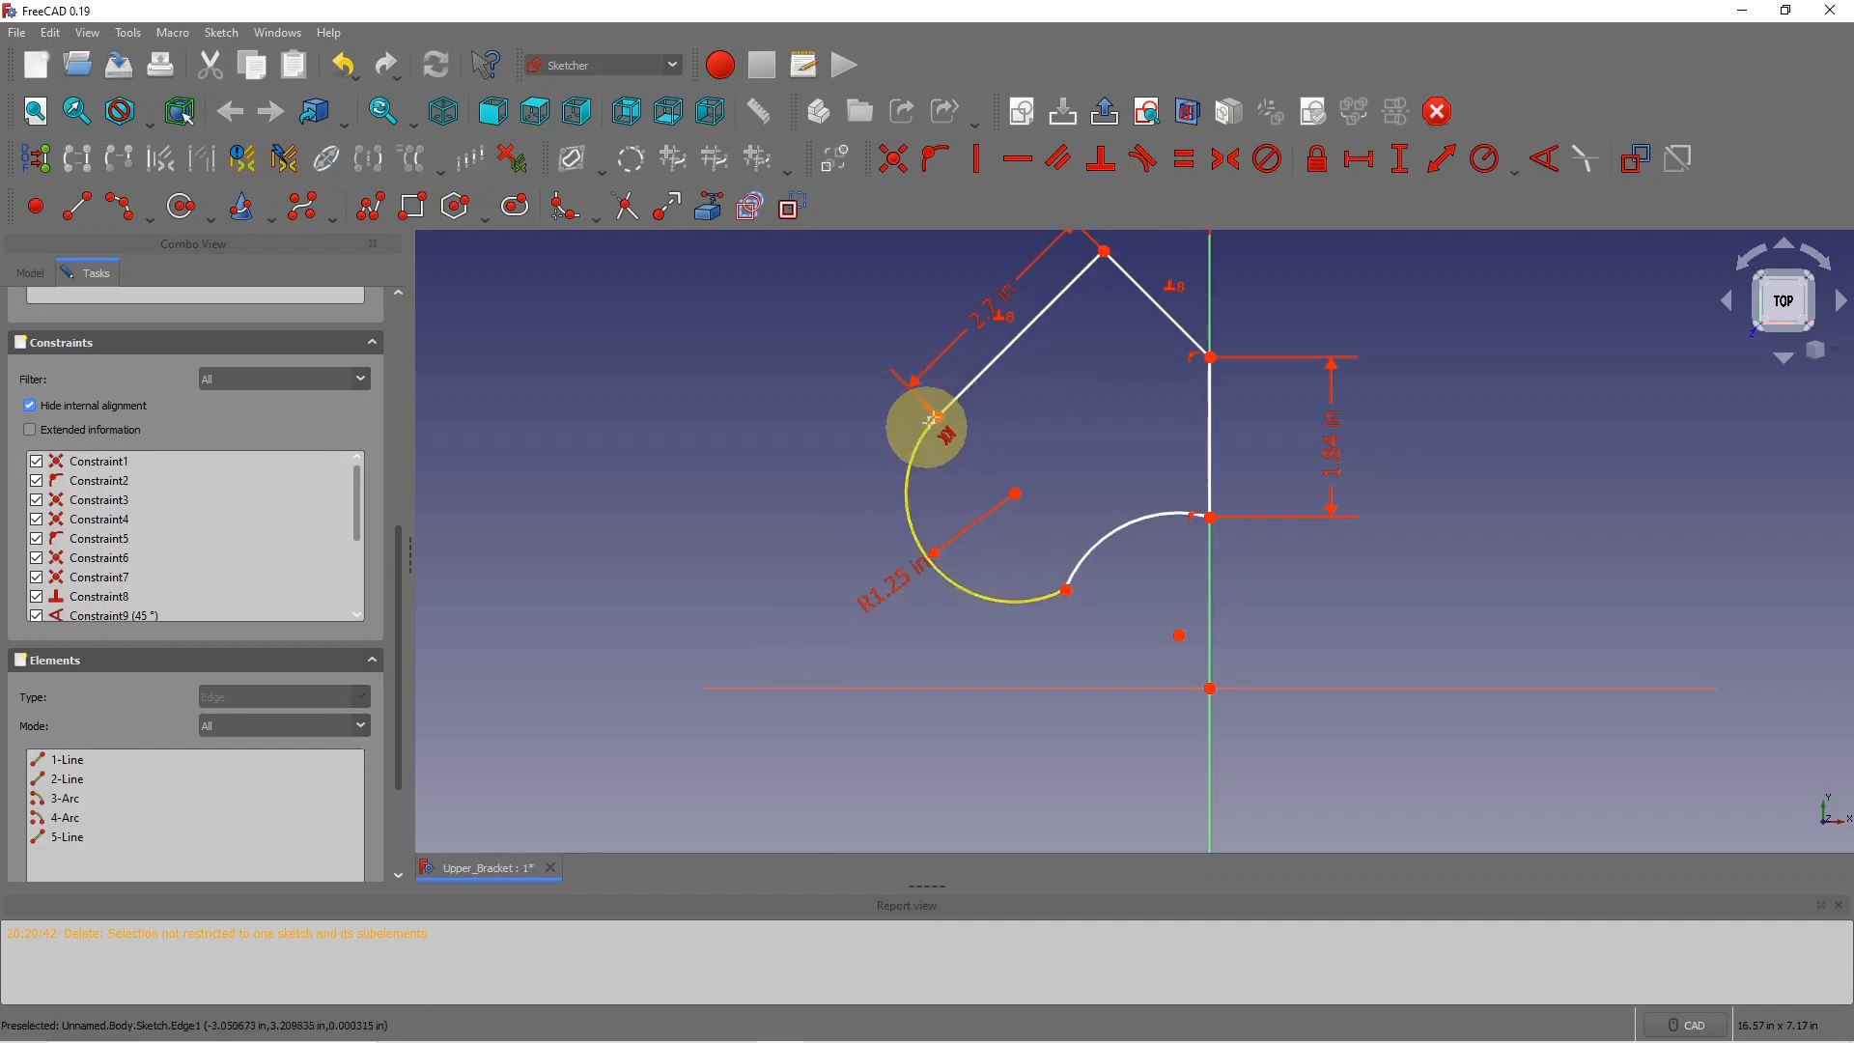
click(1044, 600)
click(1080, 558)
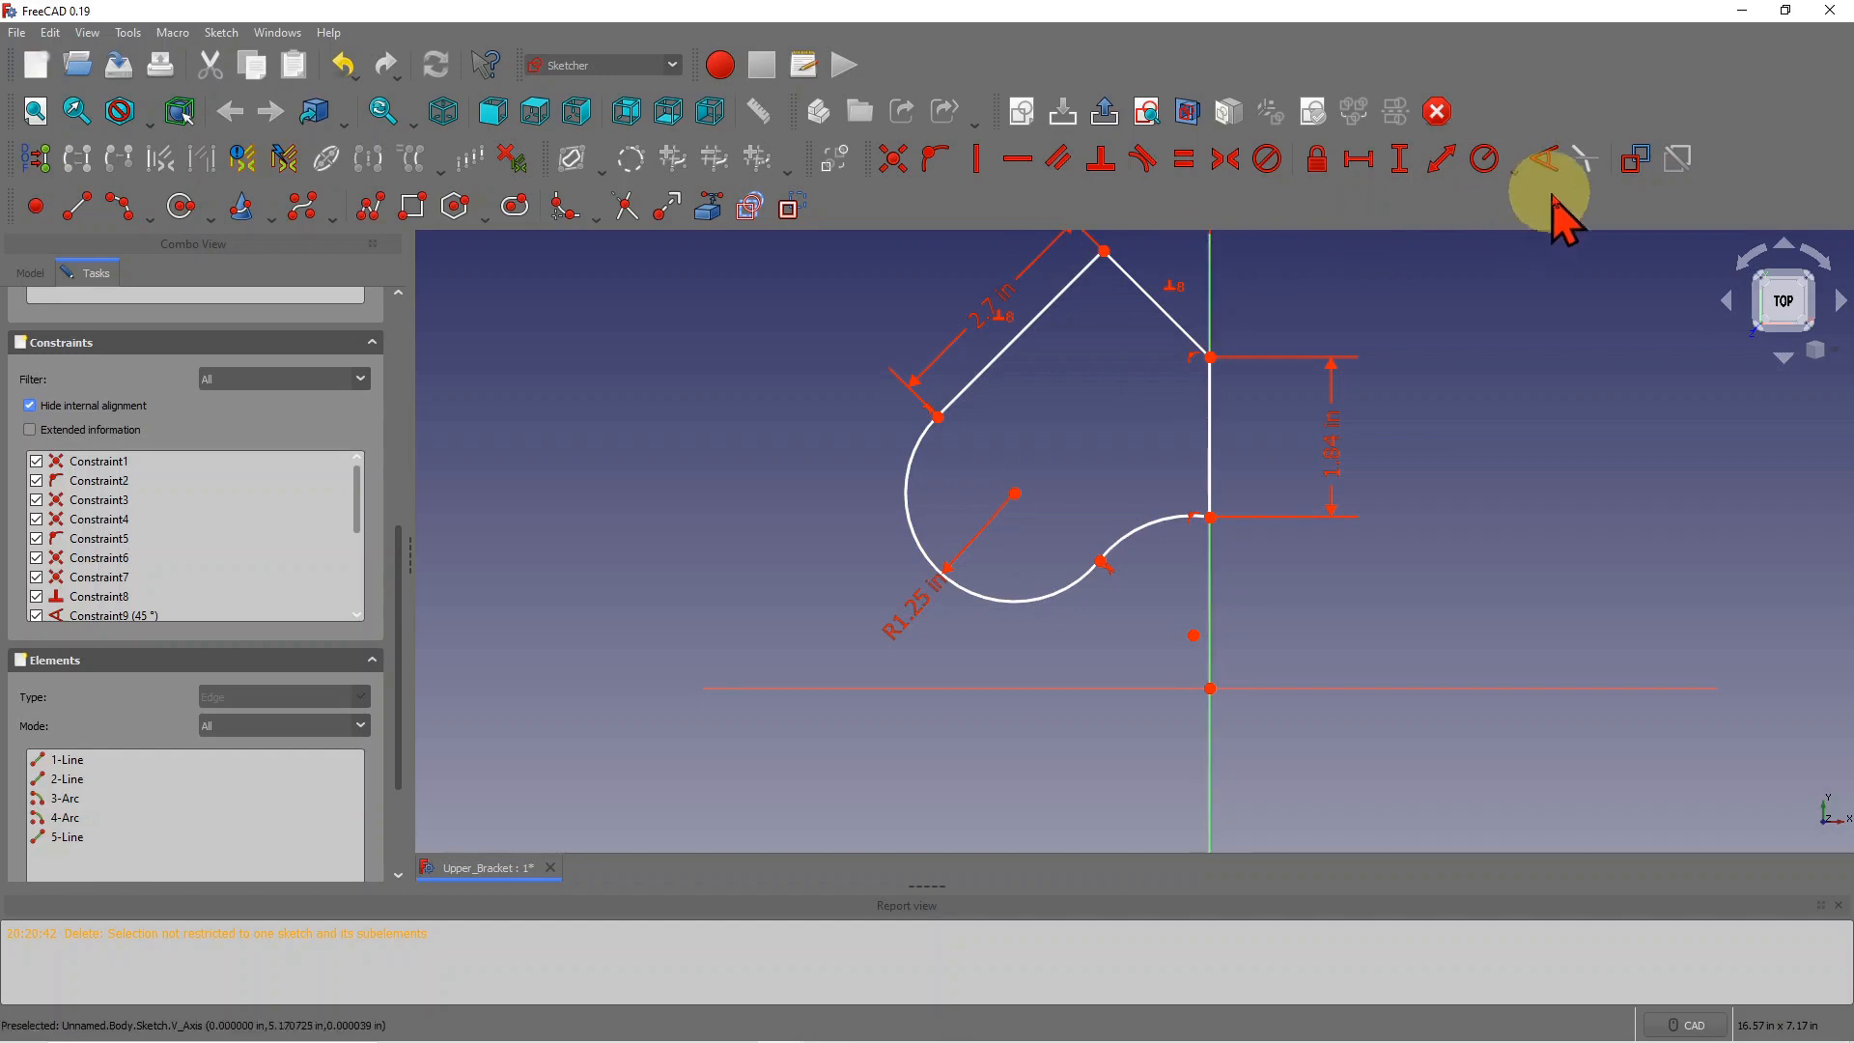
Step: Constrain the radius of the concave lower arc to 2.0 in
click(1517, 171)
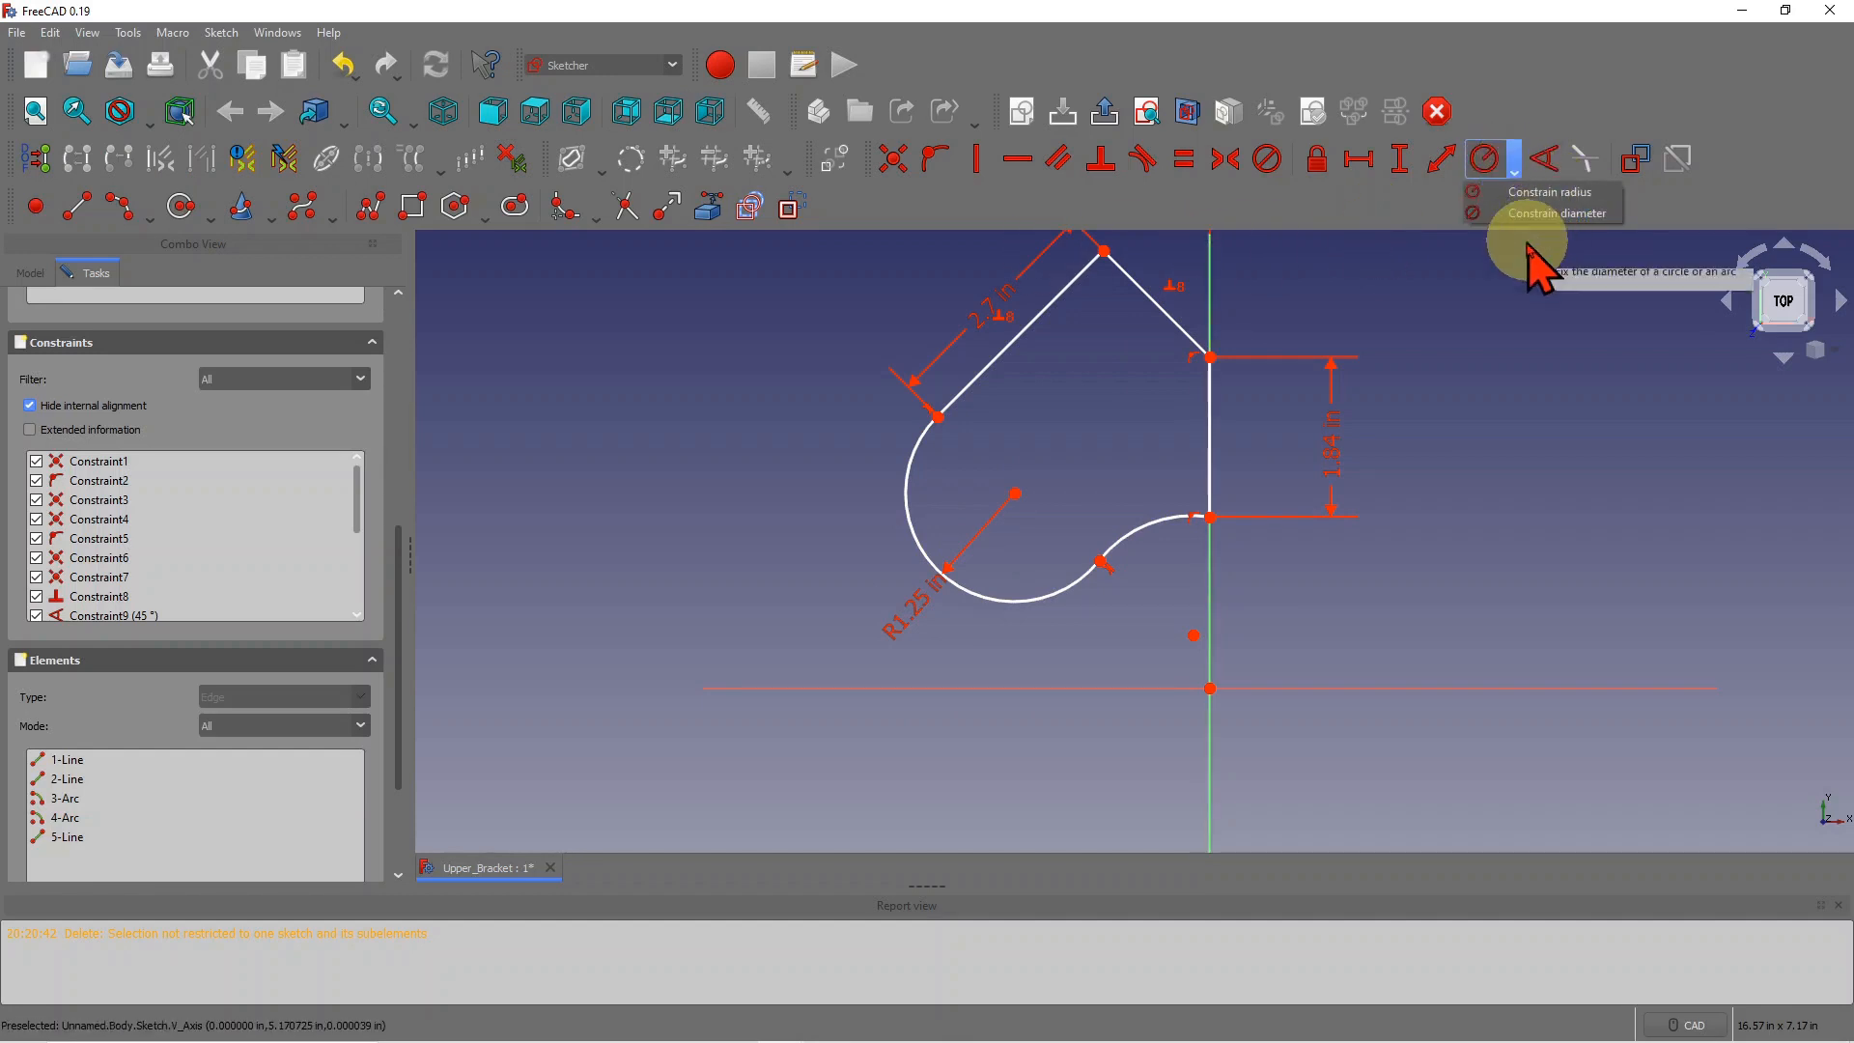
click(1546, 192)
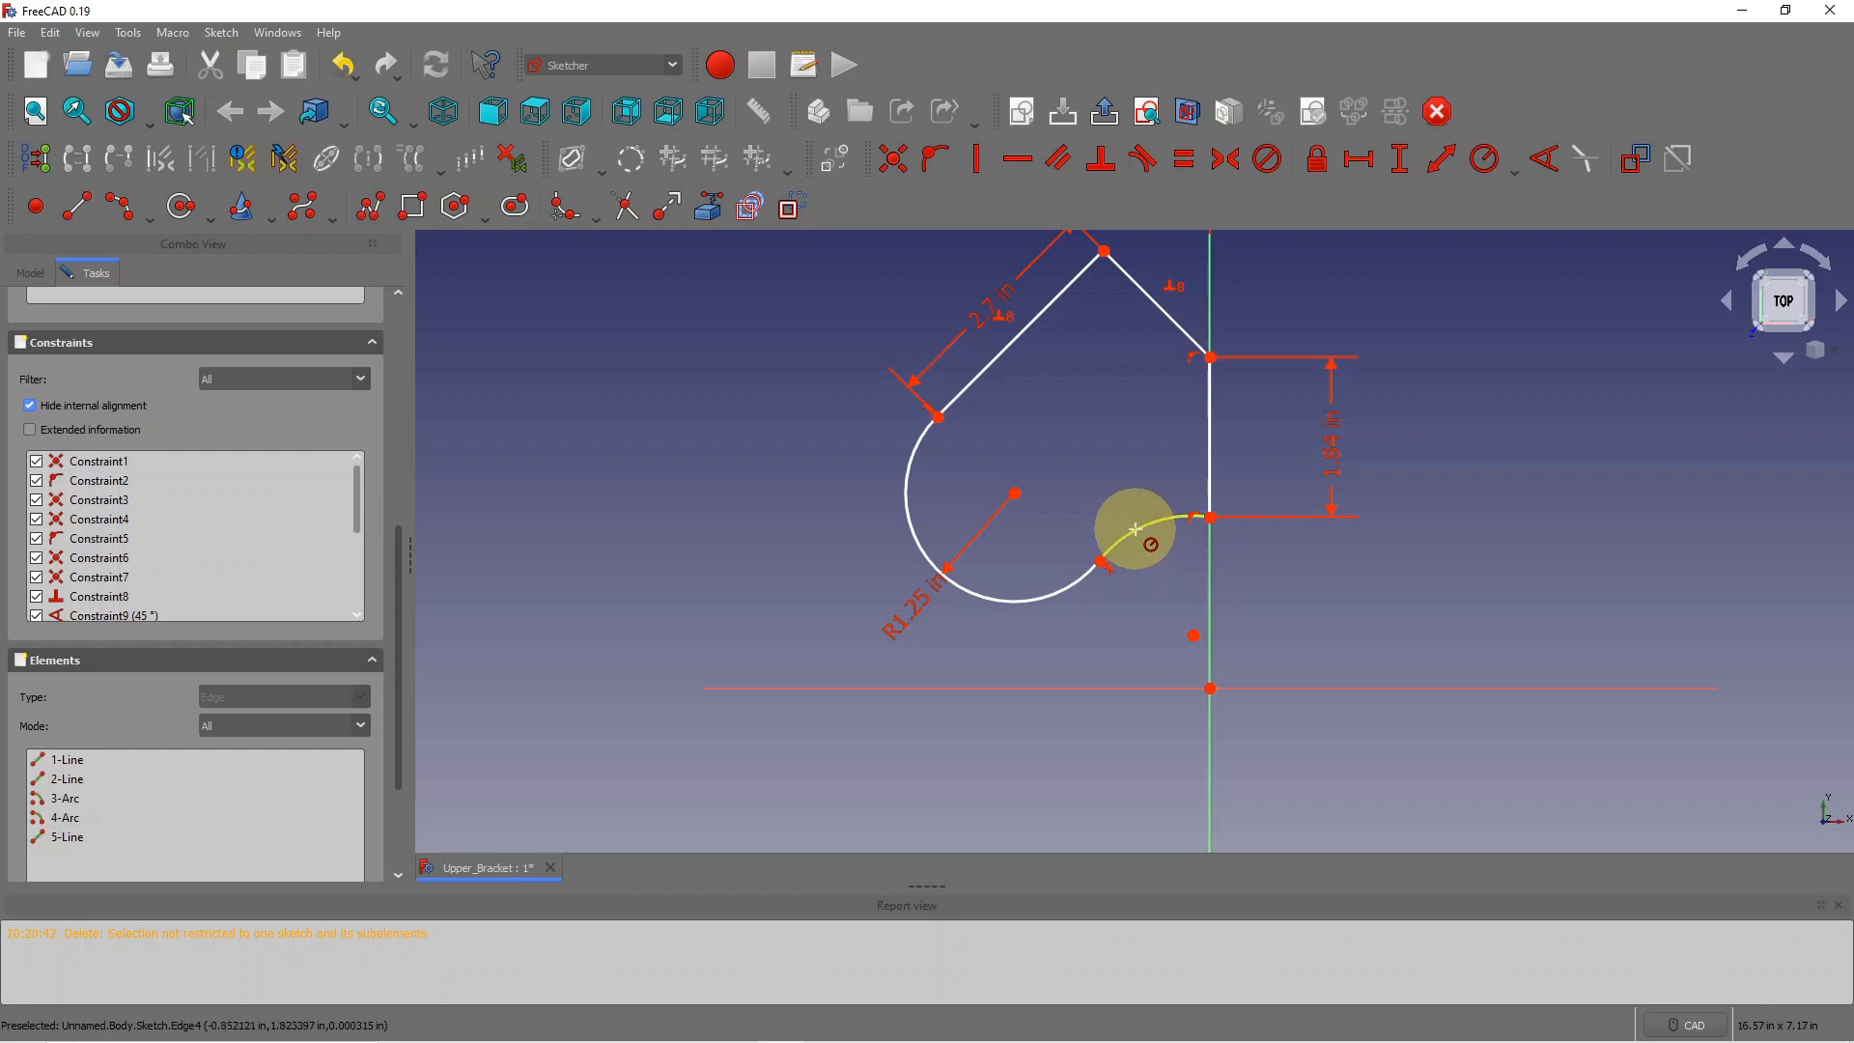
click(1138, 537)
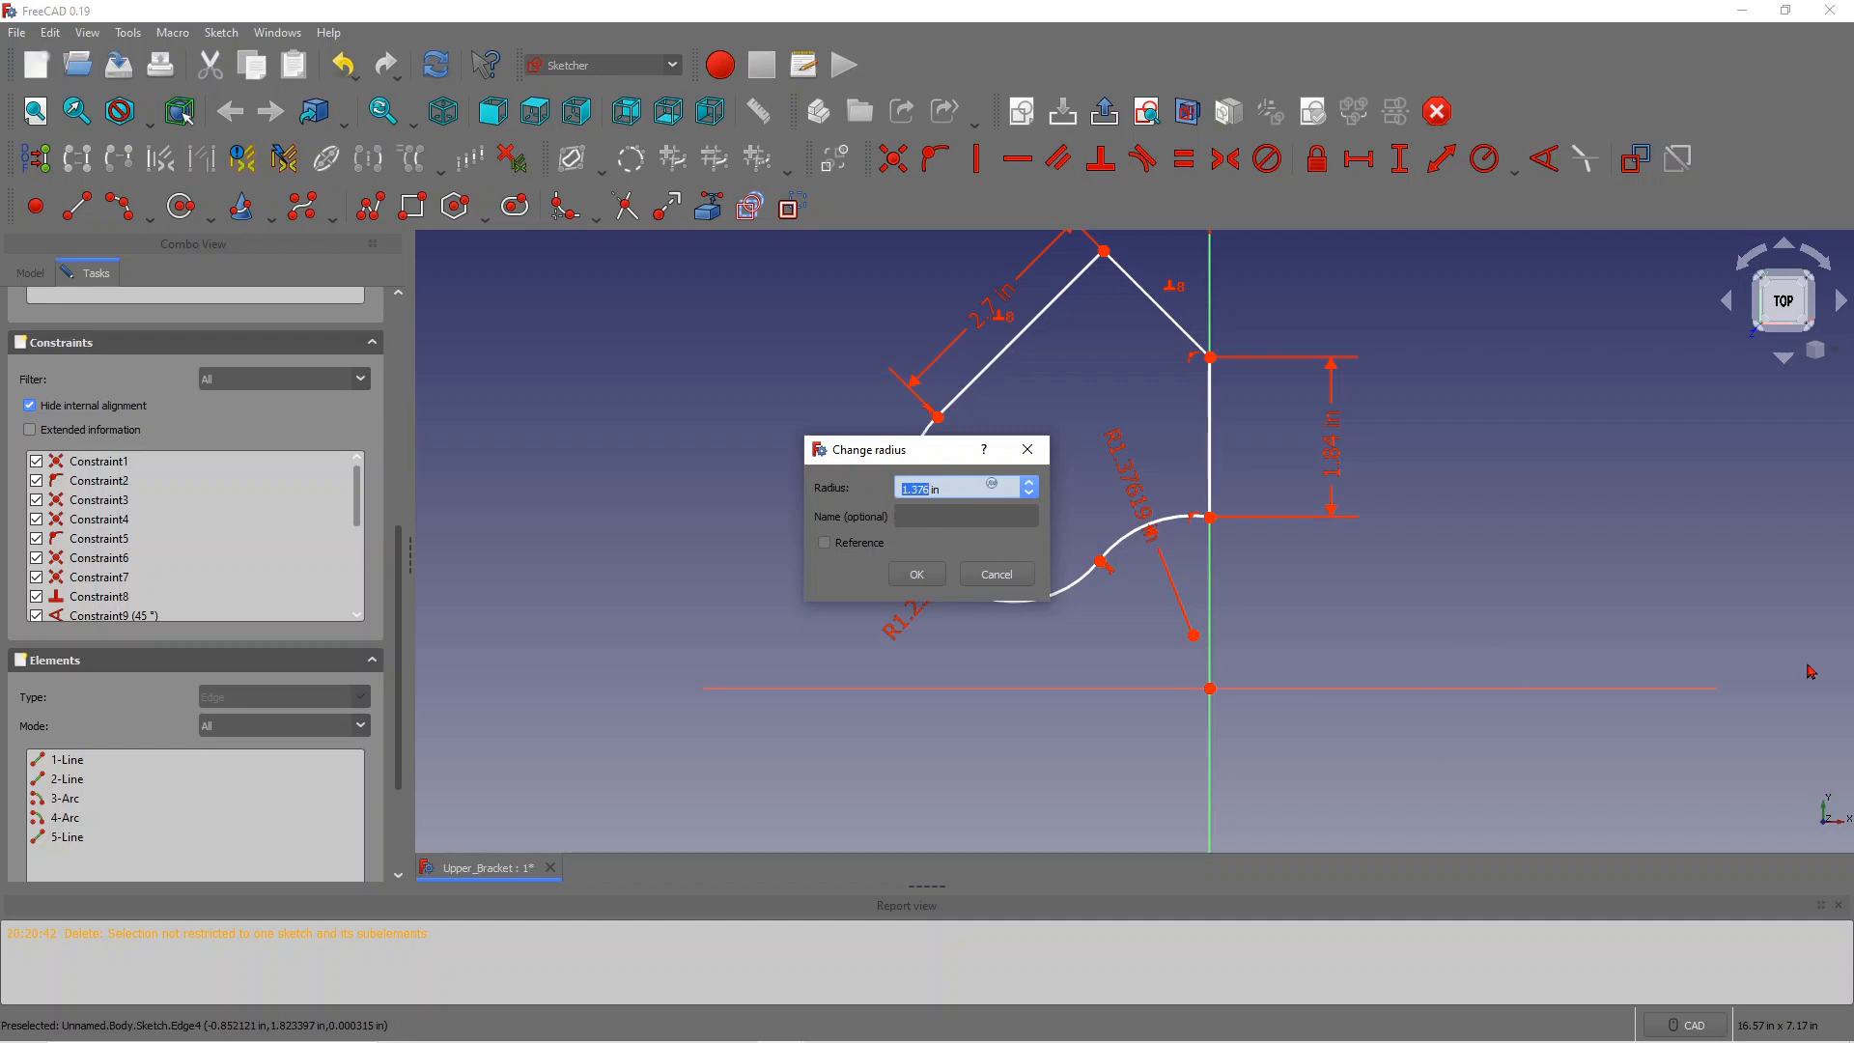
mouse_move(1007, 1024)
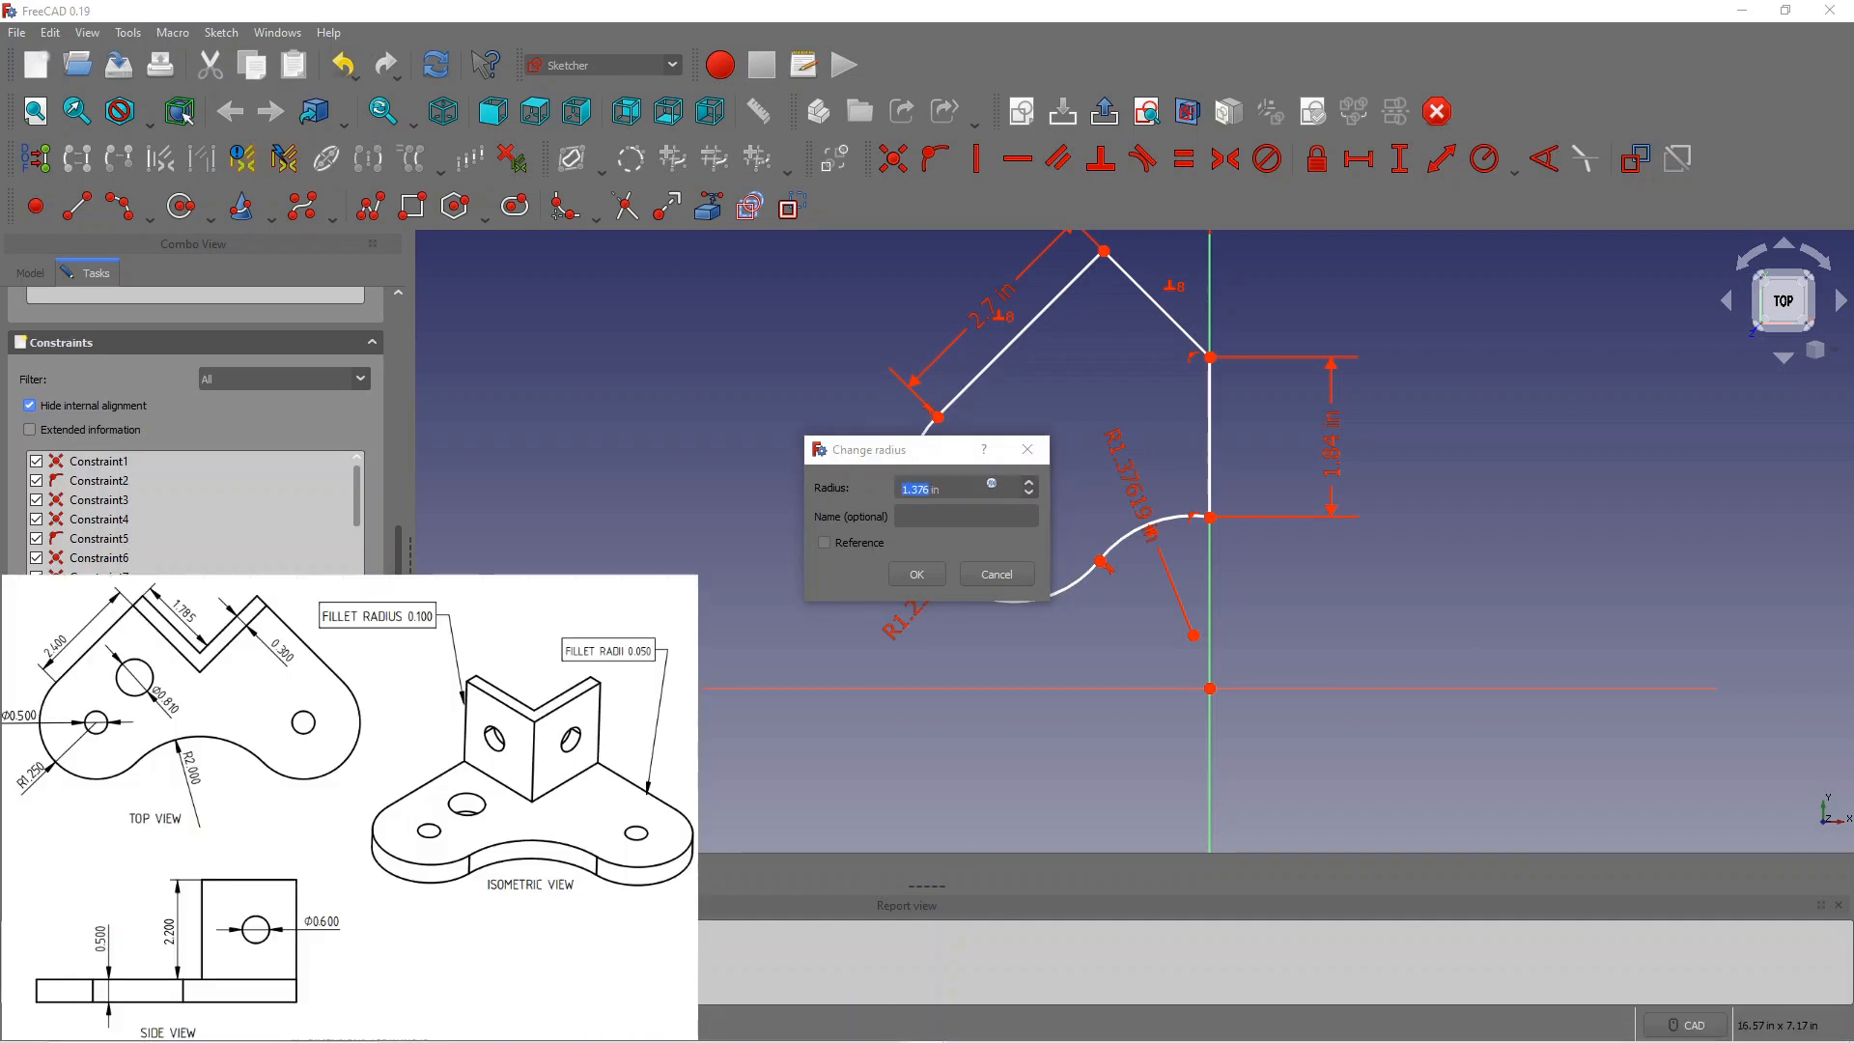
click(927, 490)
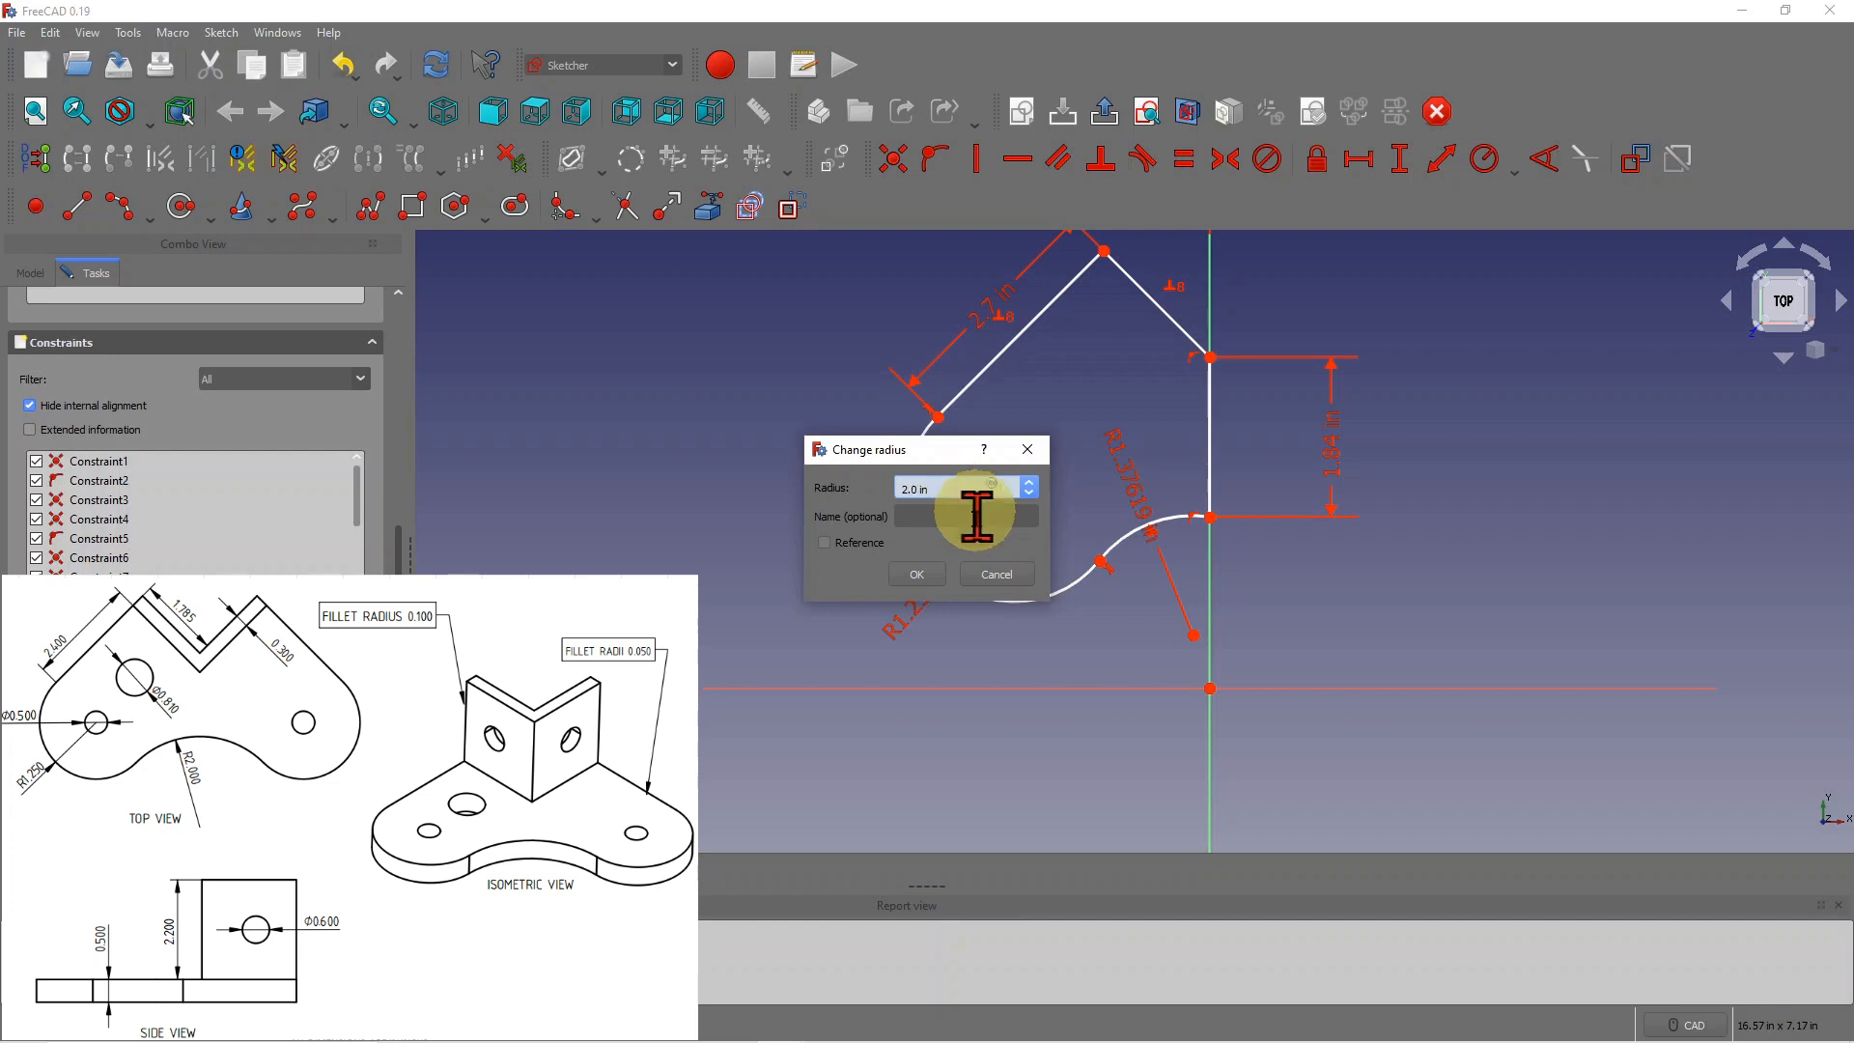
click(927, 572)
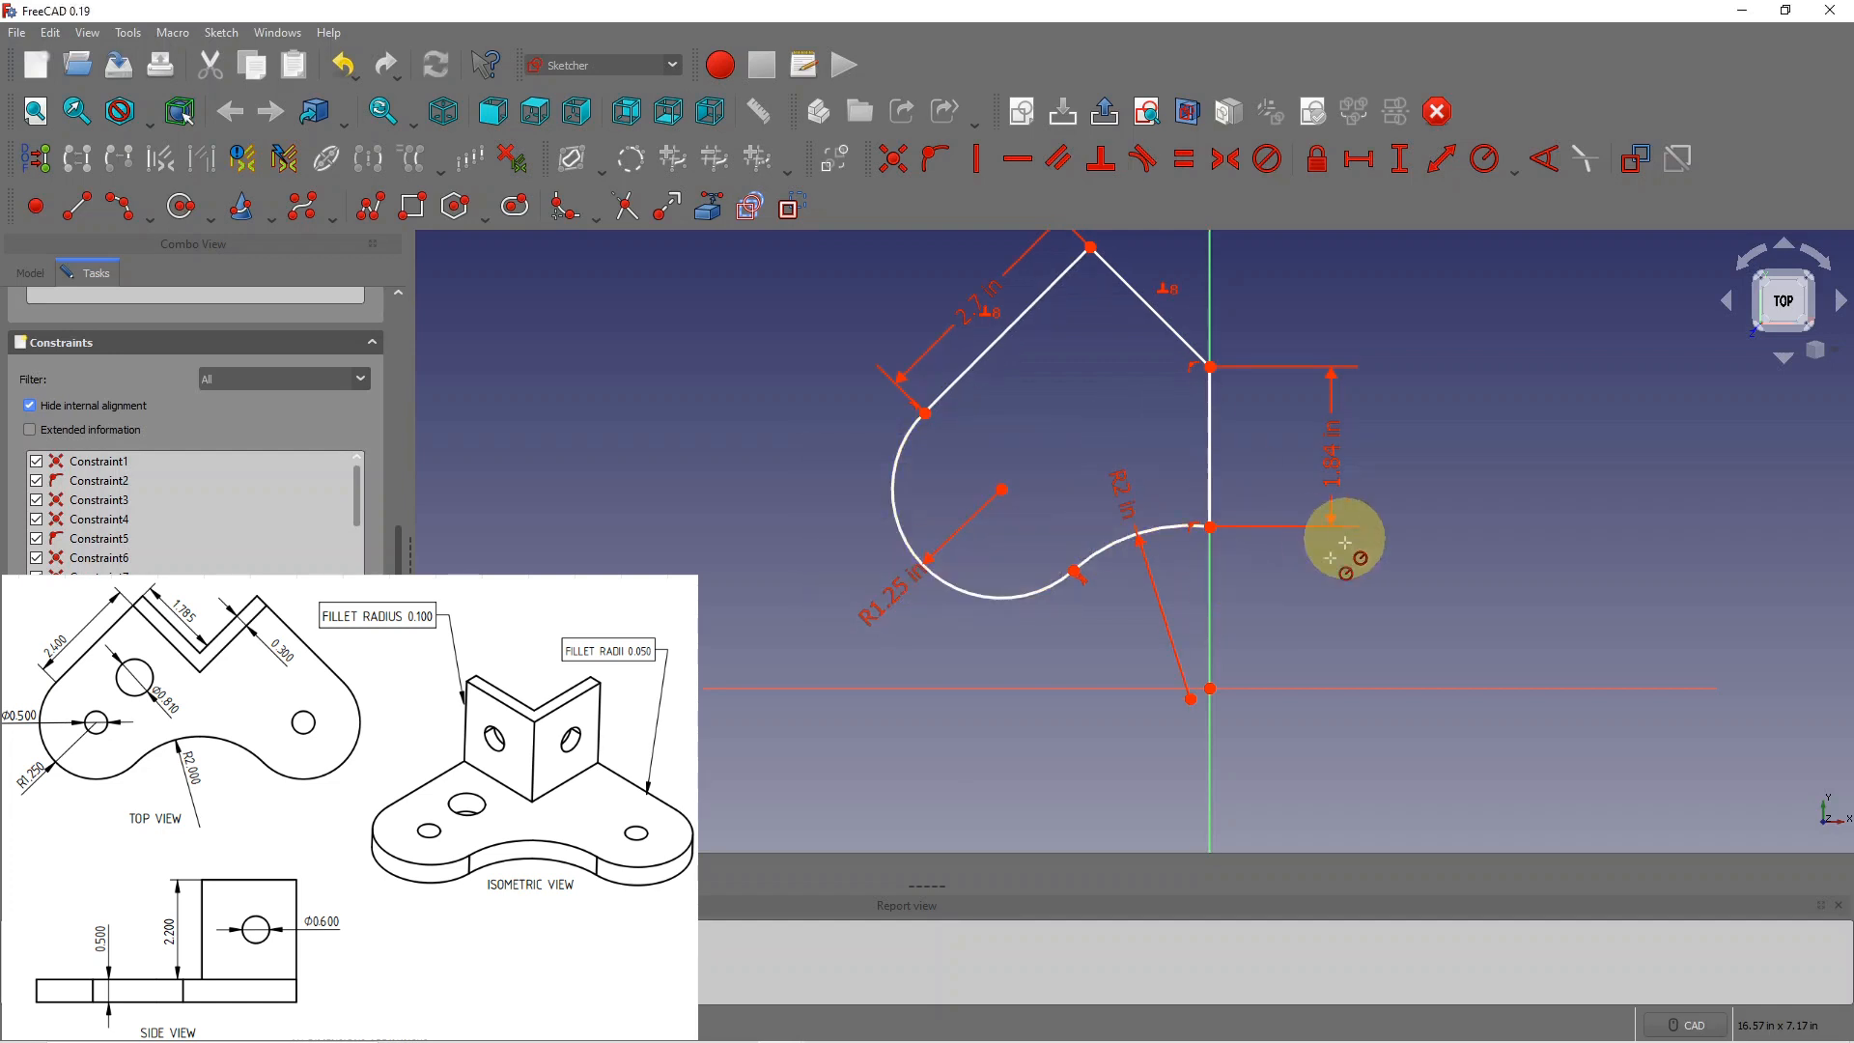
Step: Draw a circle with a radius of about 12 mm centred on the large arc's centre point
scroll(1361, 393, down, 1)
scroll(1406, 281, up, 1)
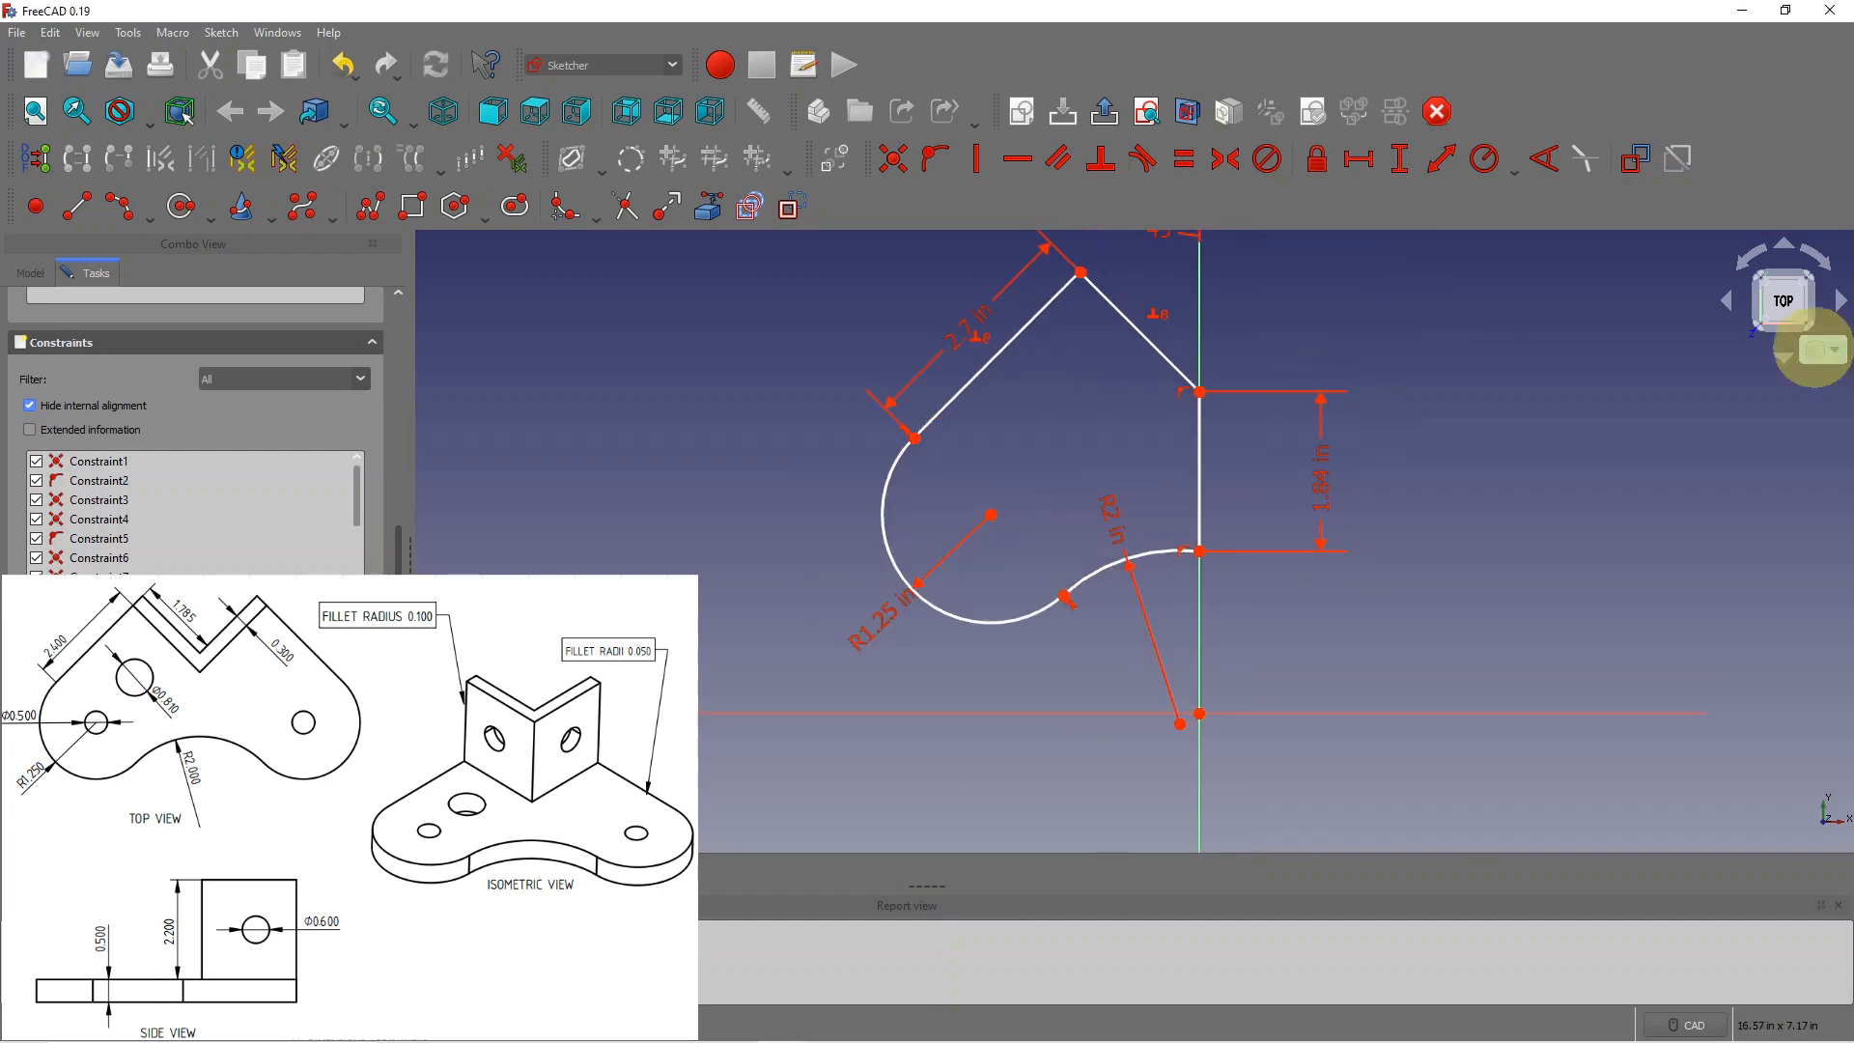
click(212, 219)
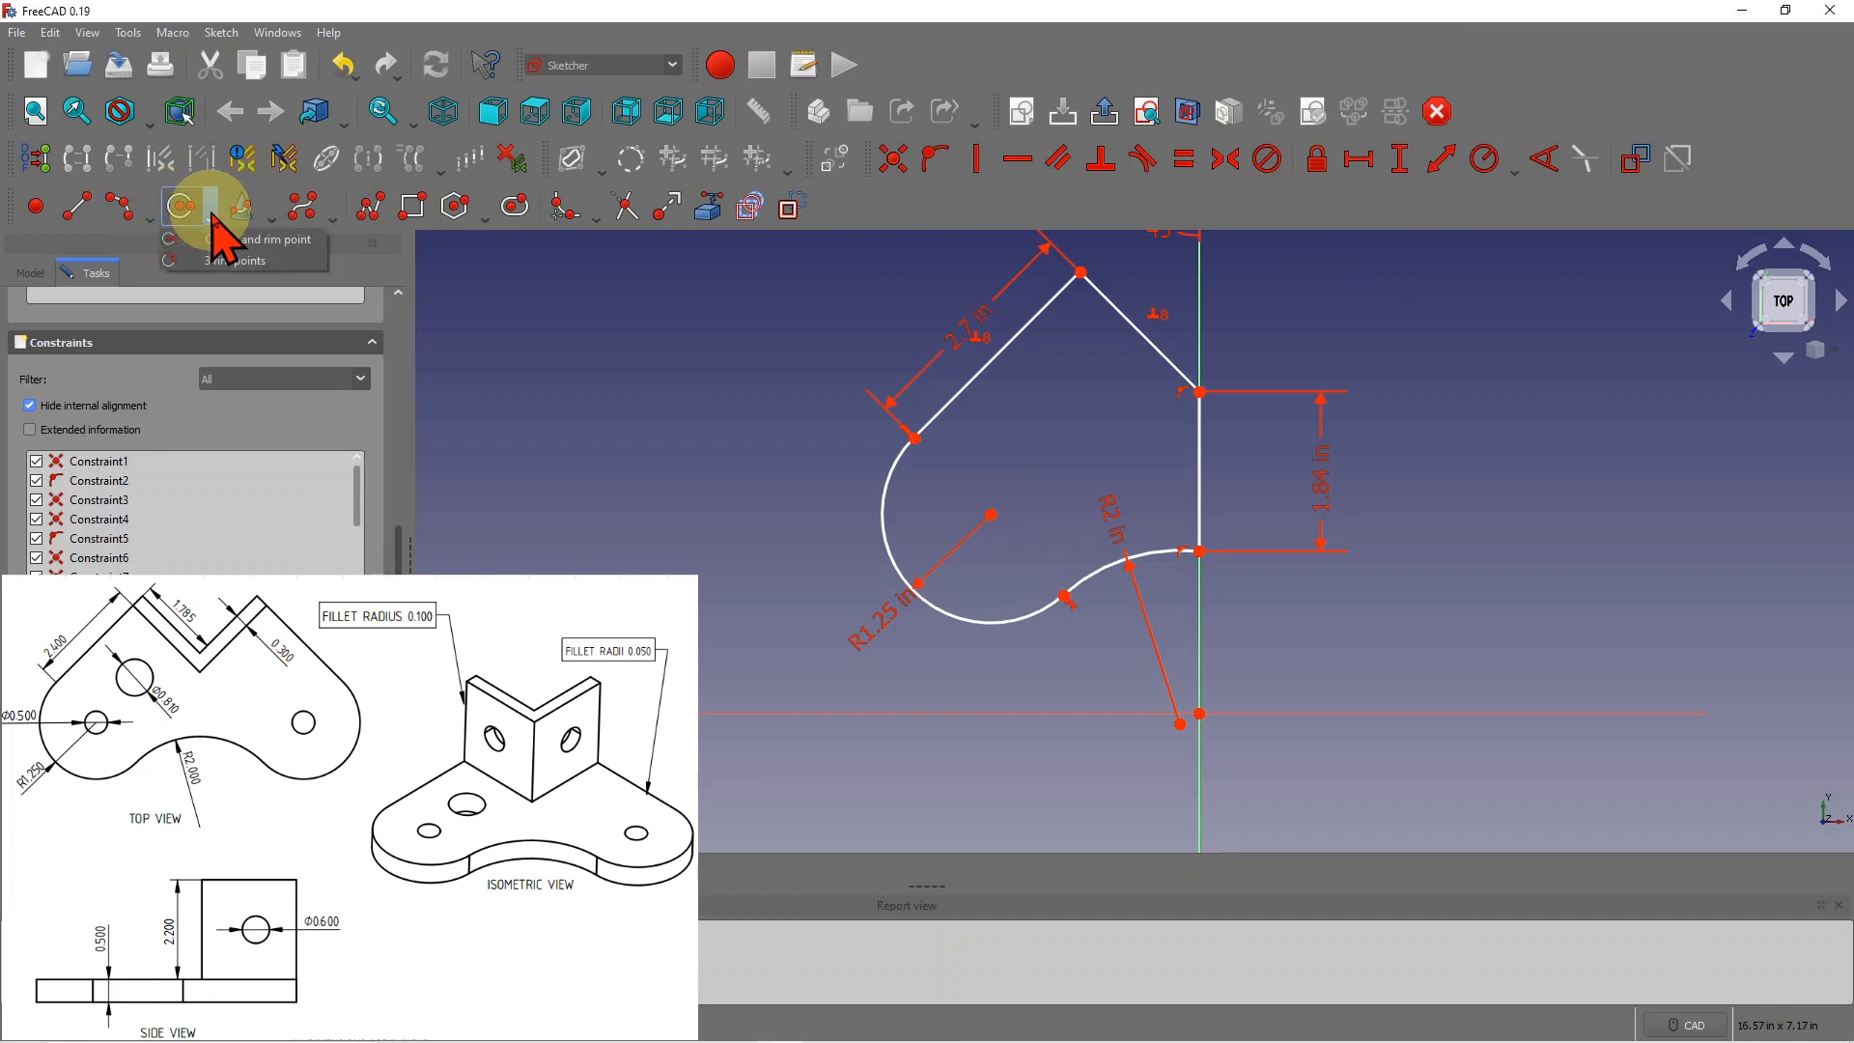
click(260, 242)
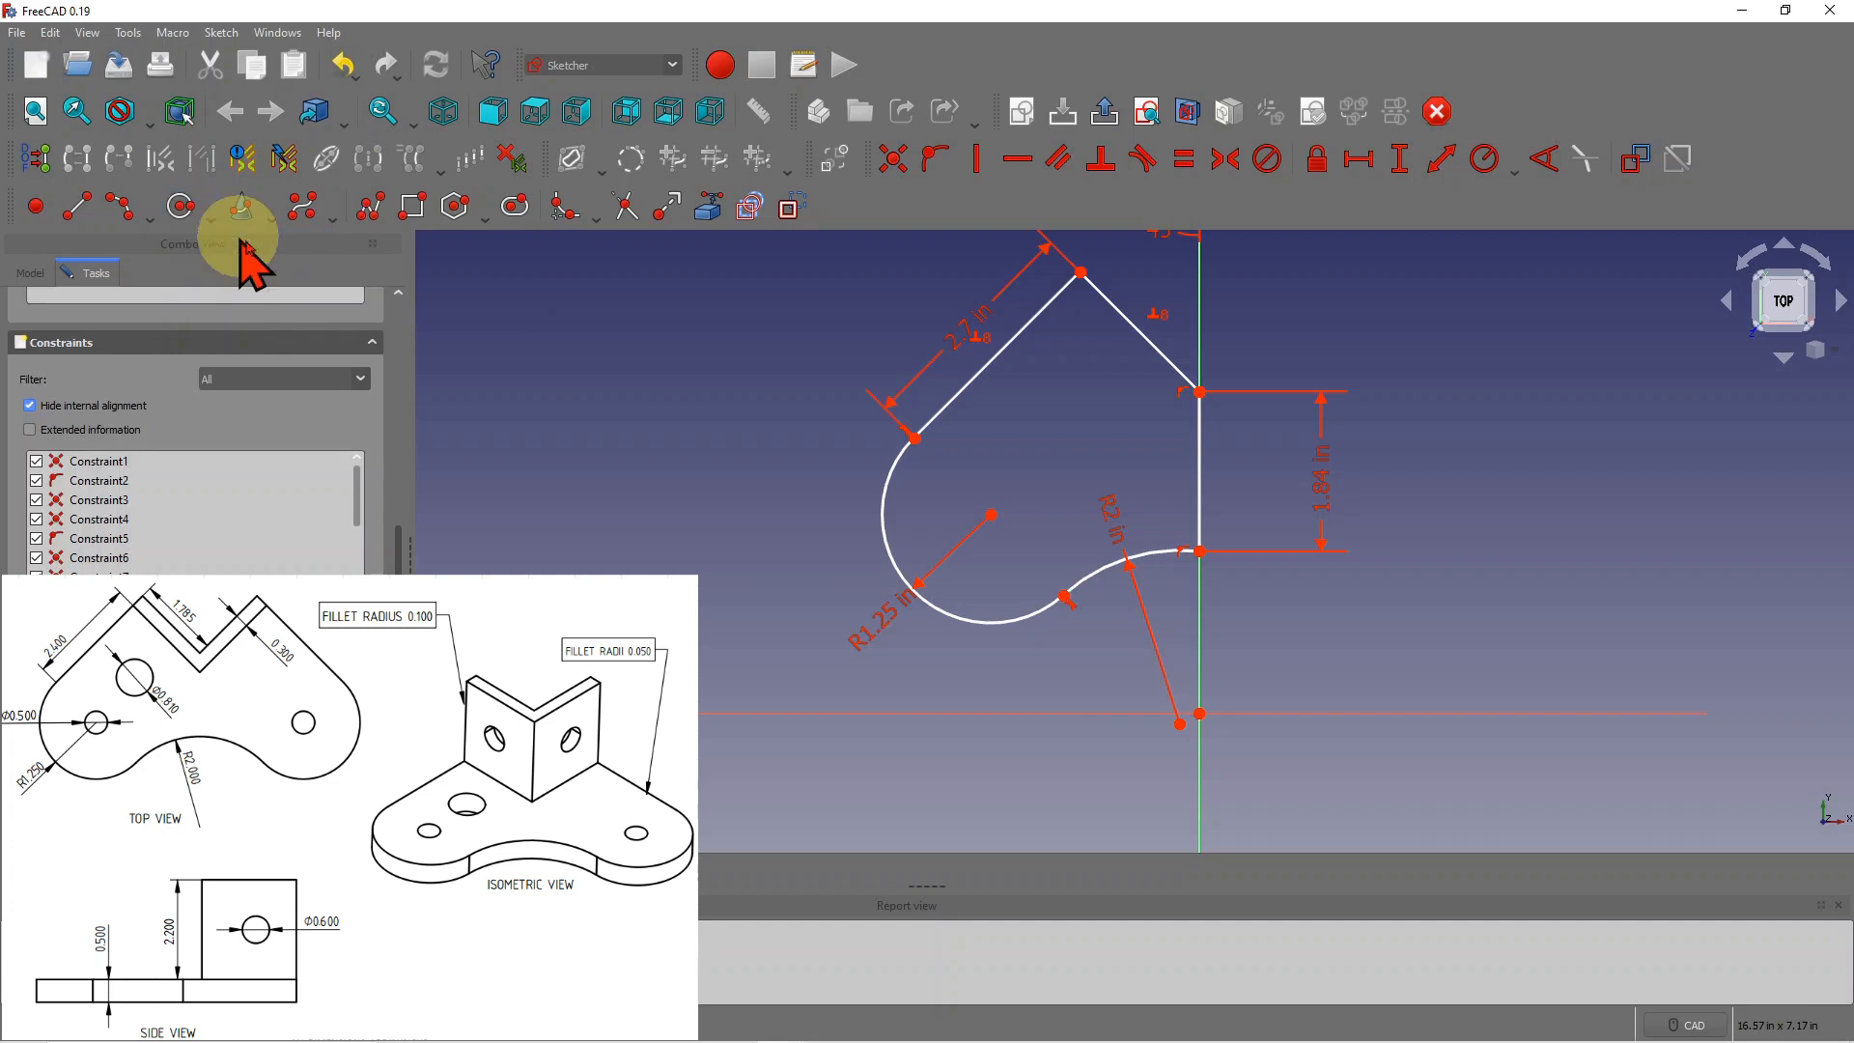
click(989, 514)
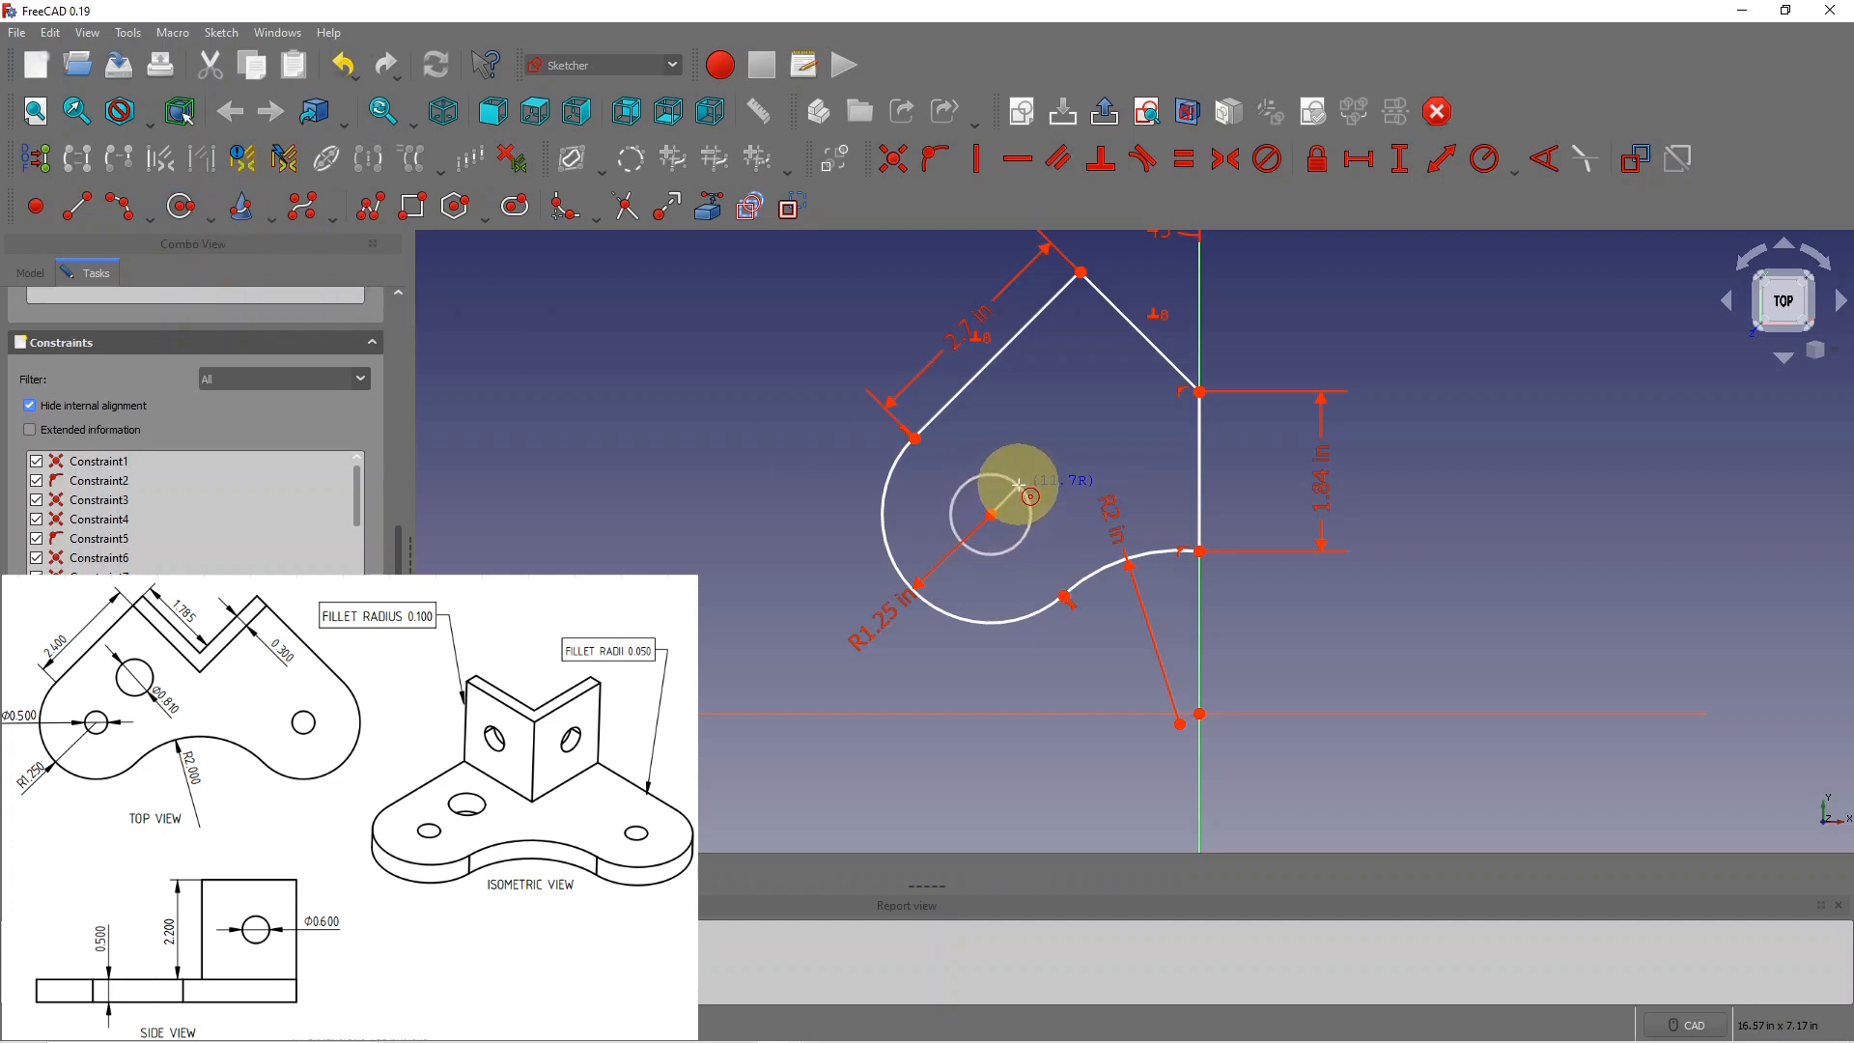
click(1019, 483)
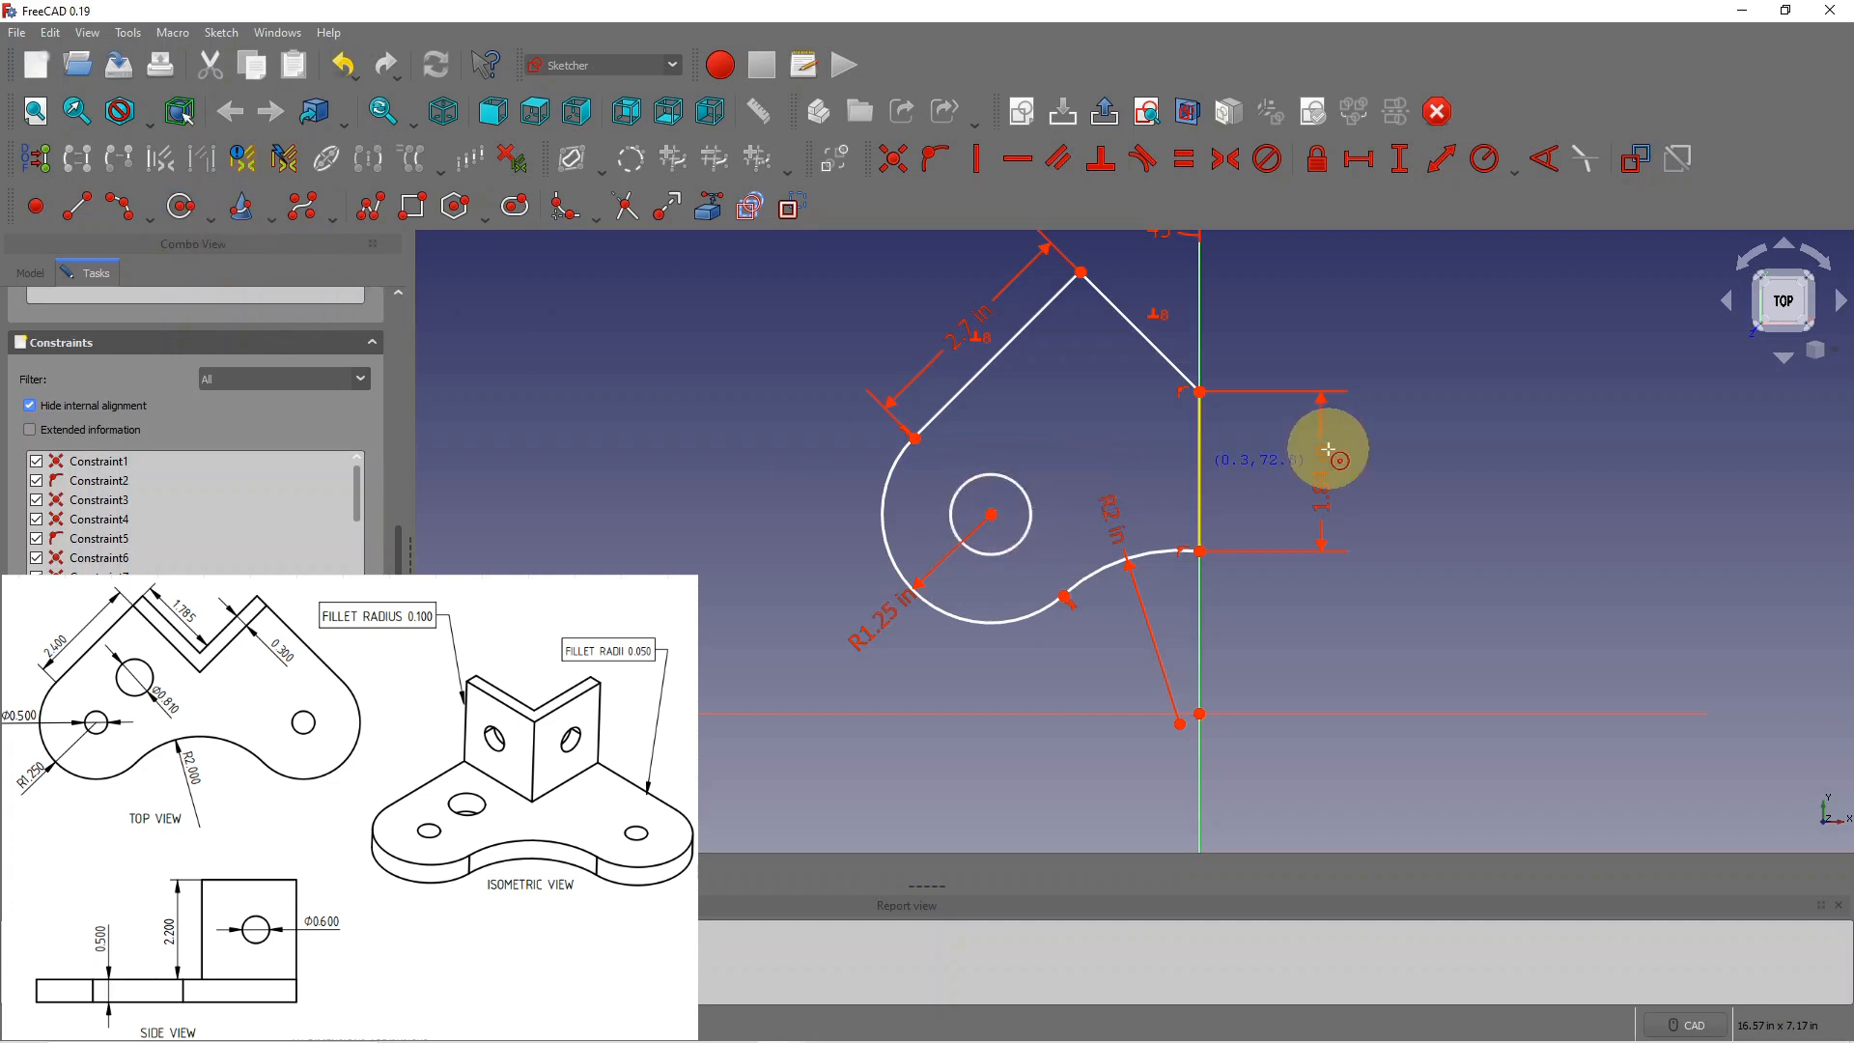
Step: Constrain the diameter of the circle inside the large arc to 0.5 in
click(1516, 175)
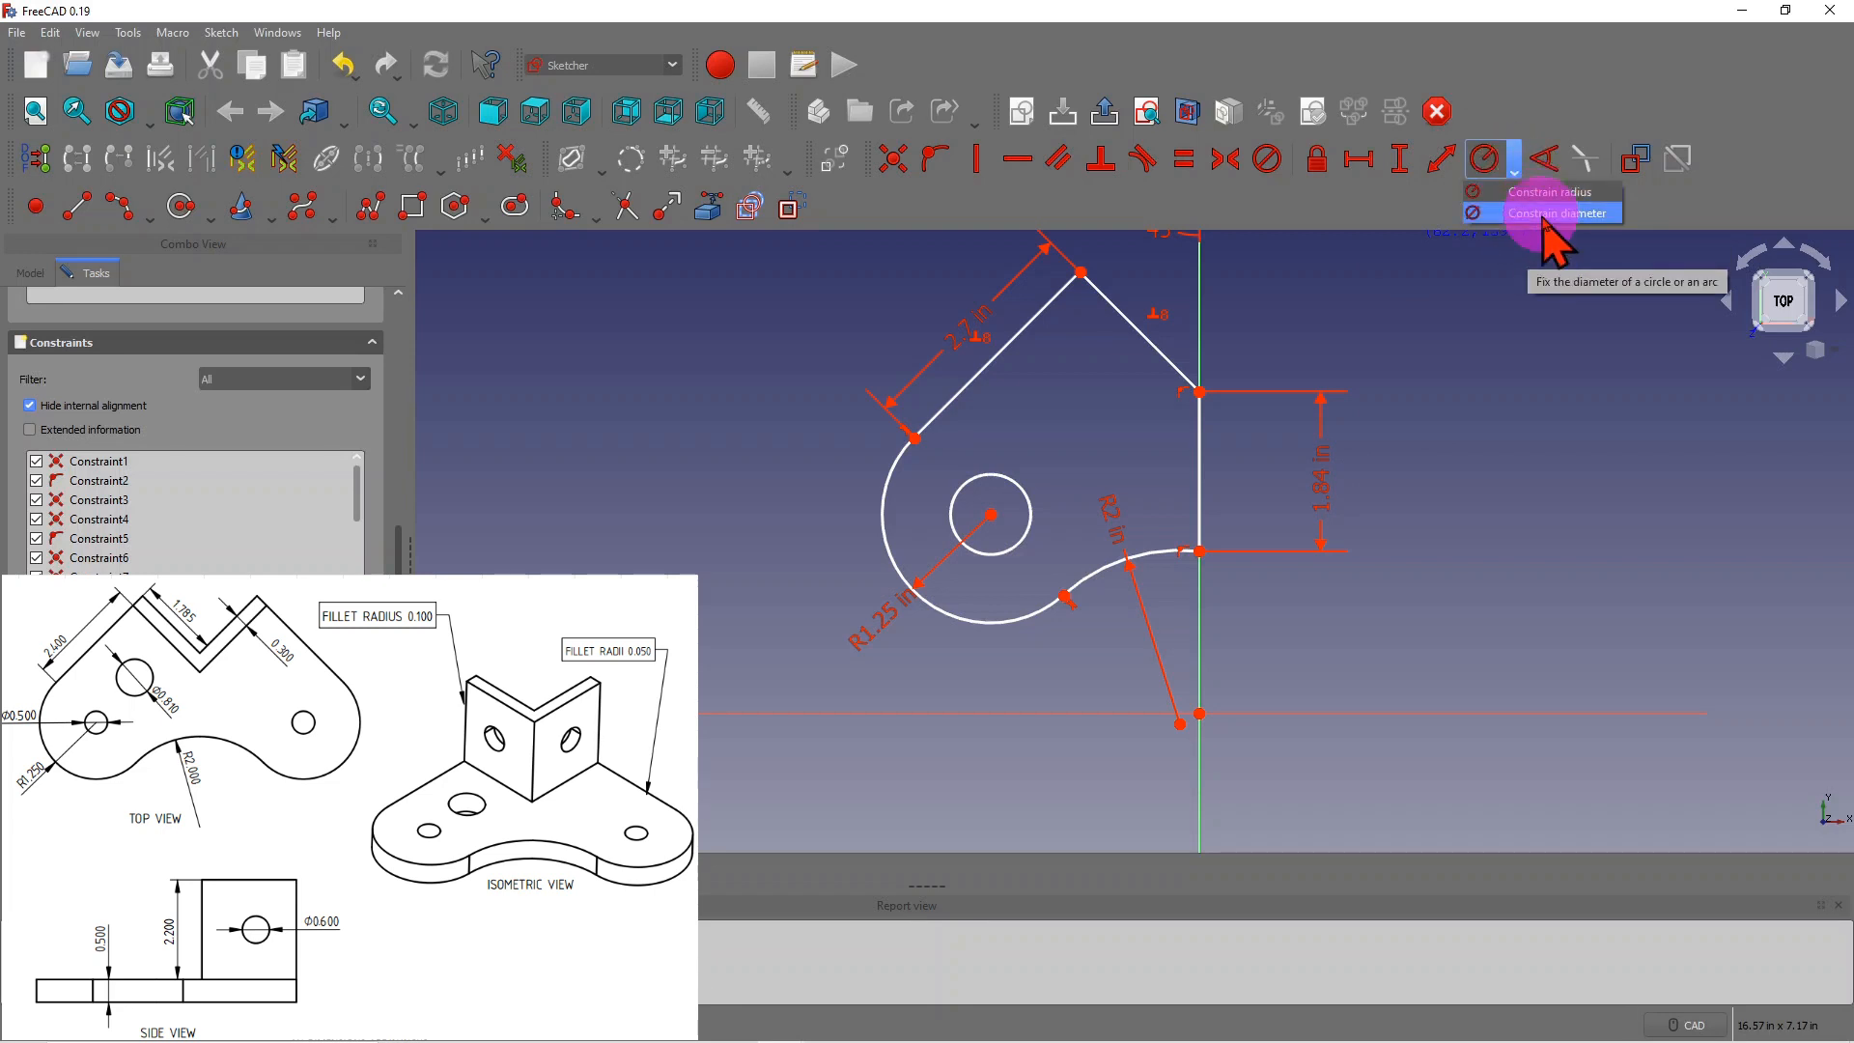
click(1552, 214)
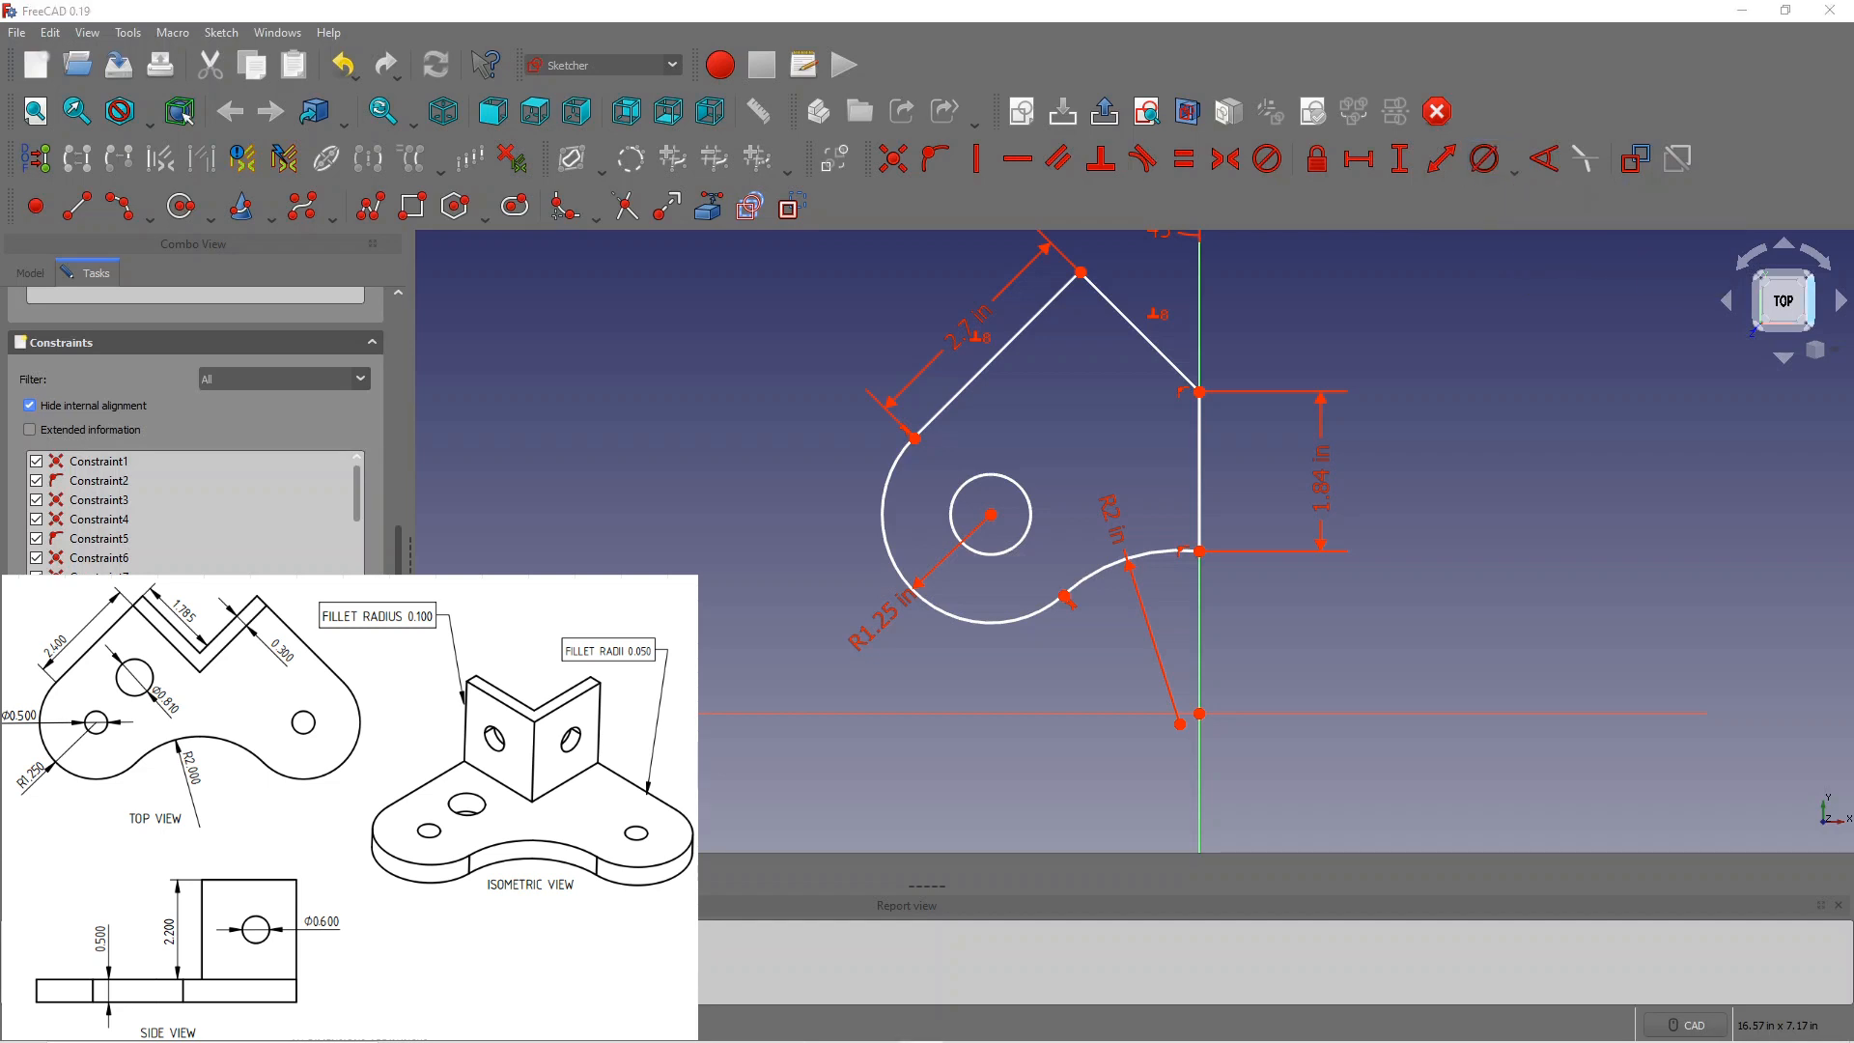
click(1029, 505)
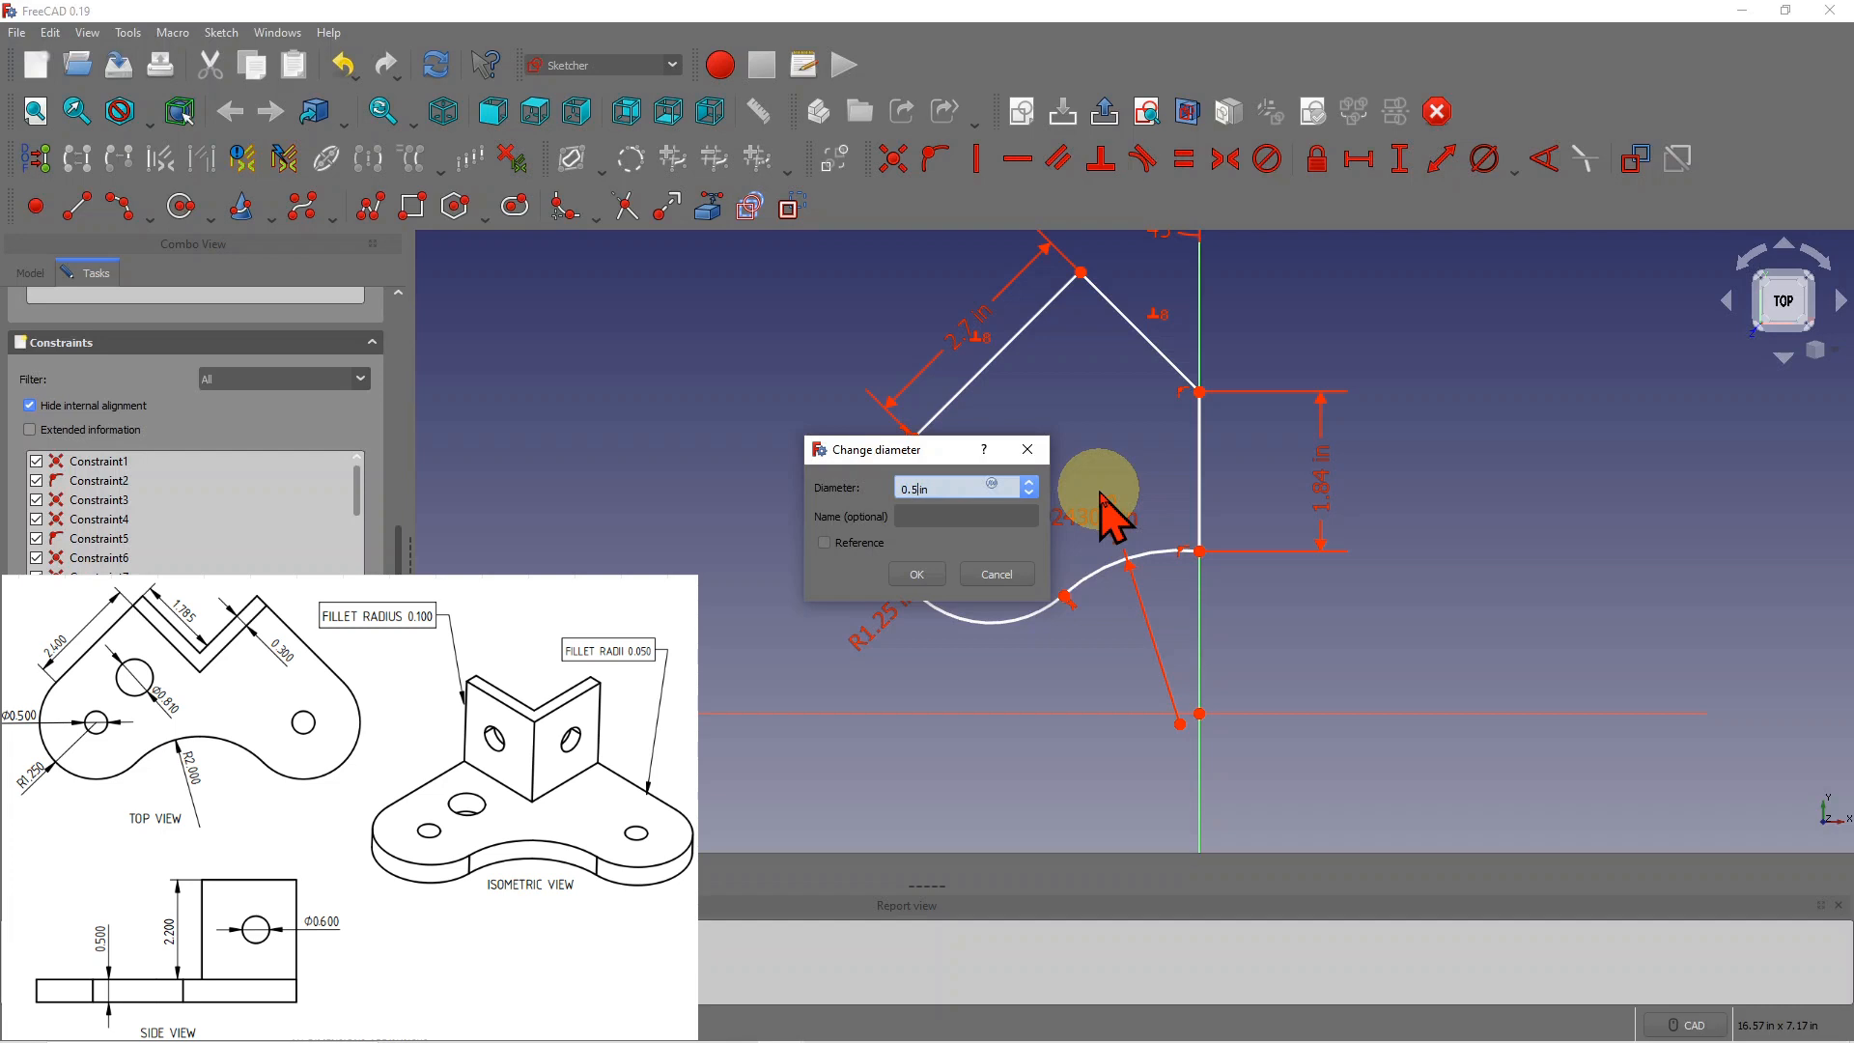
click(916, 574)
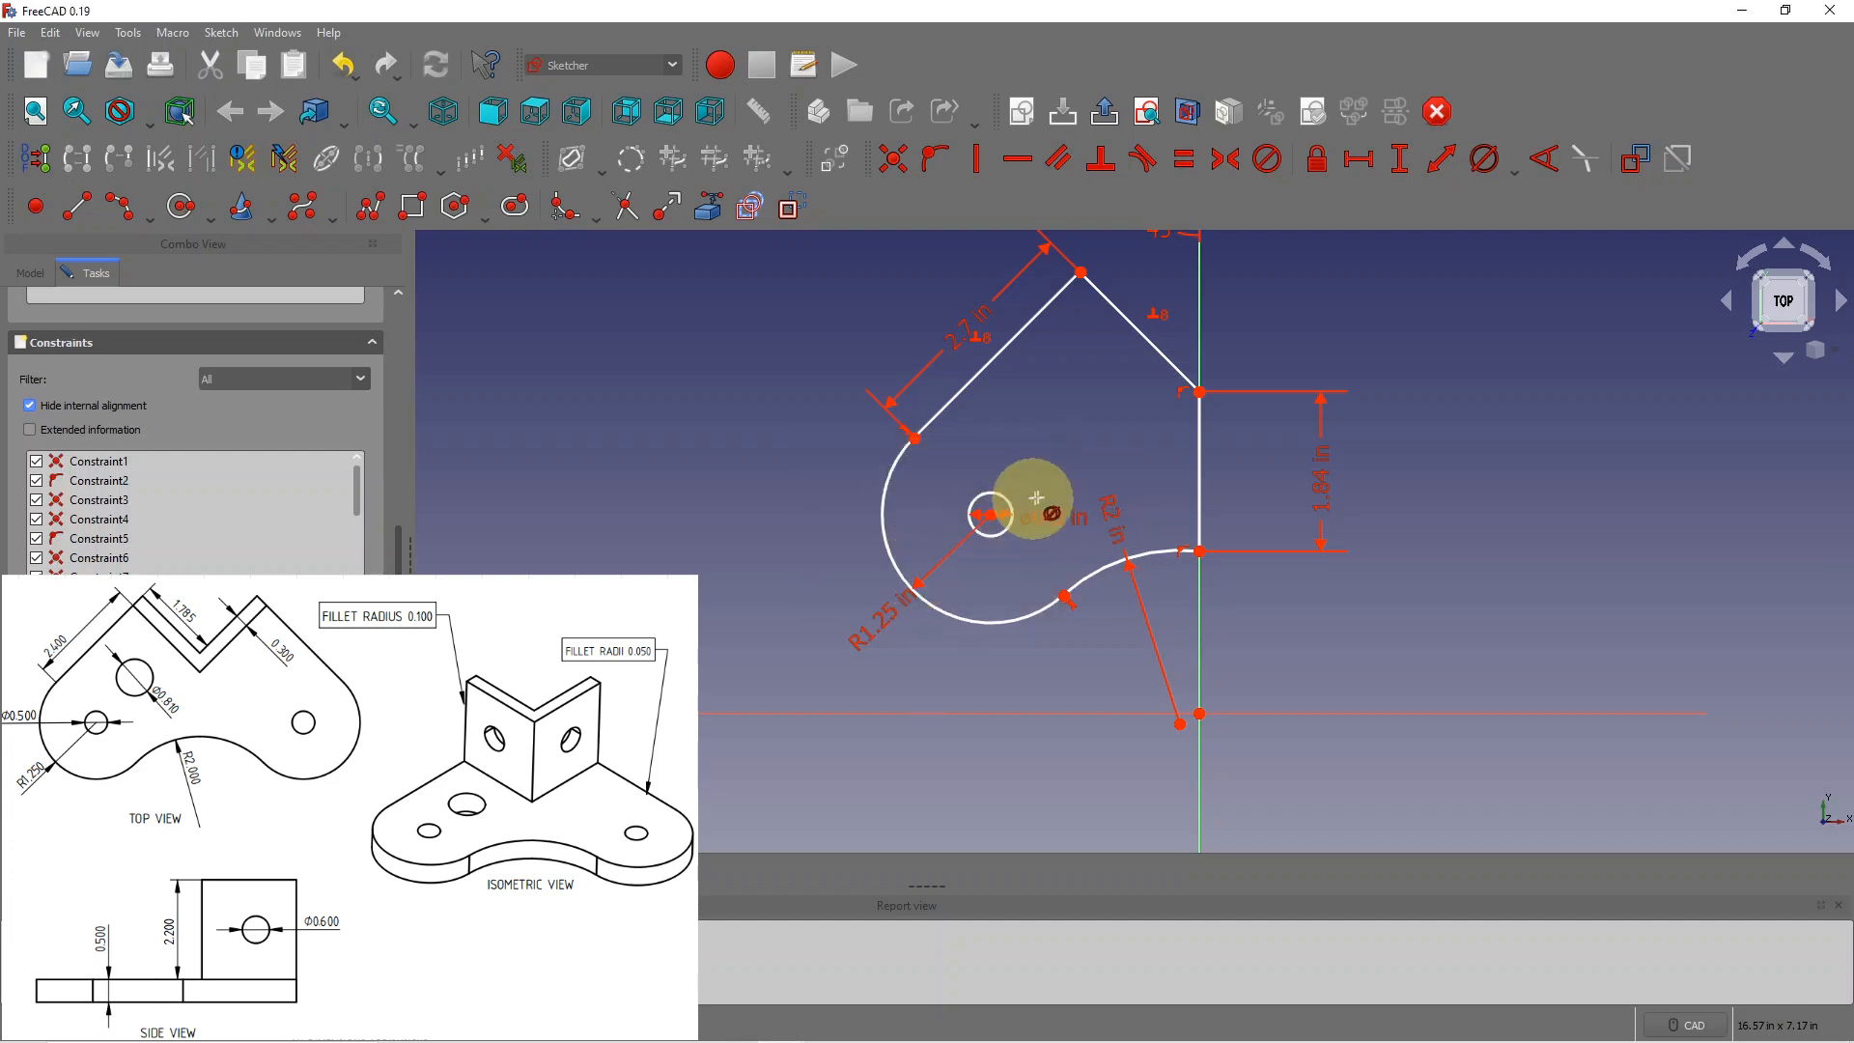
Step: Constrain the distance between the lower endpoint of the vertical line and the sketch origin to 1.2 in
scroll(1028, 483, up, 2)
scroll(942, 450, down, 3)
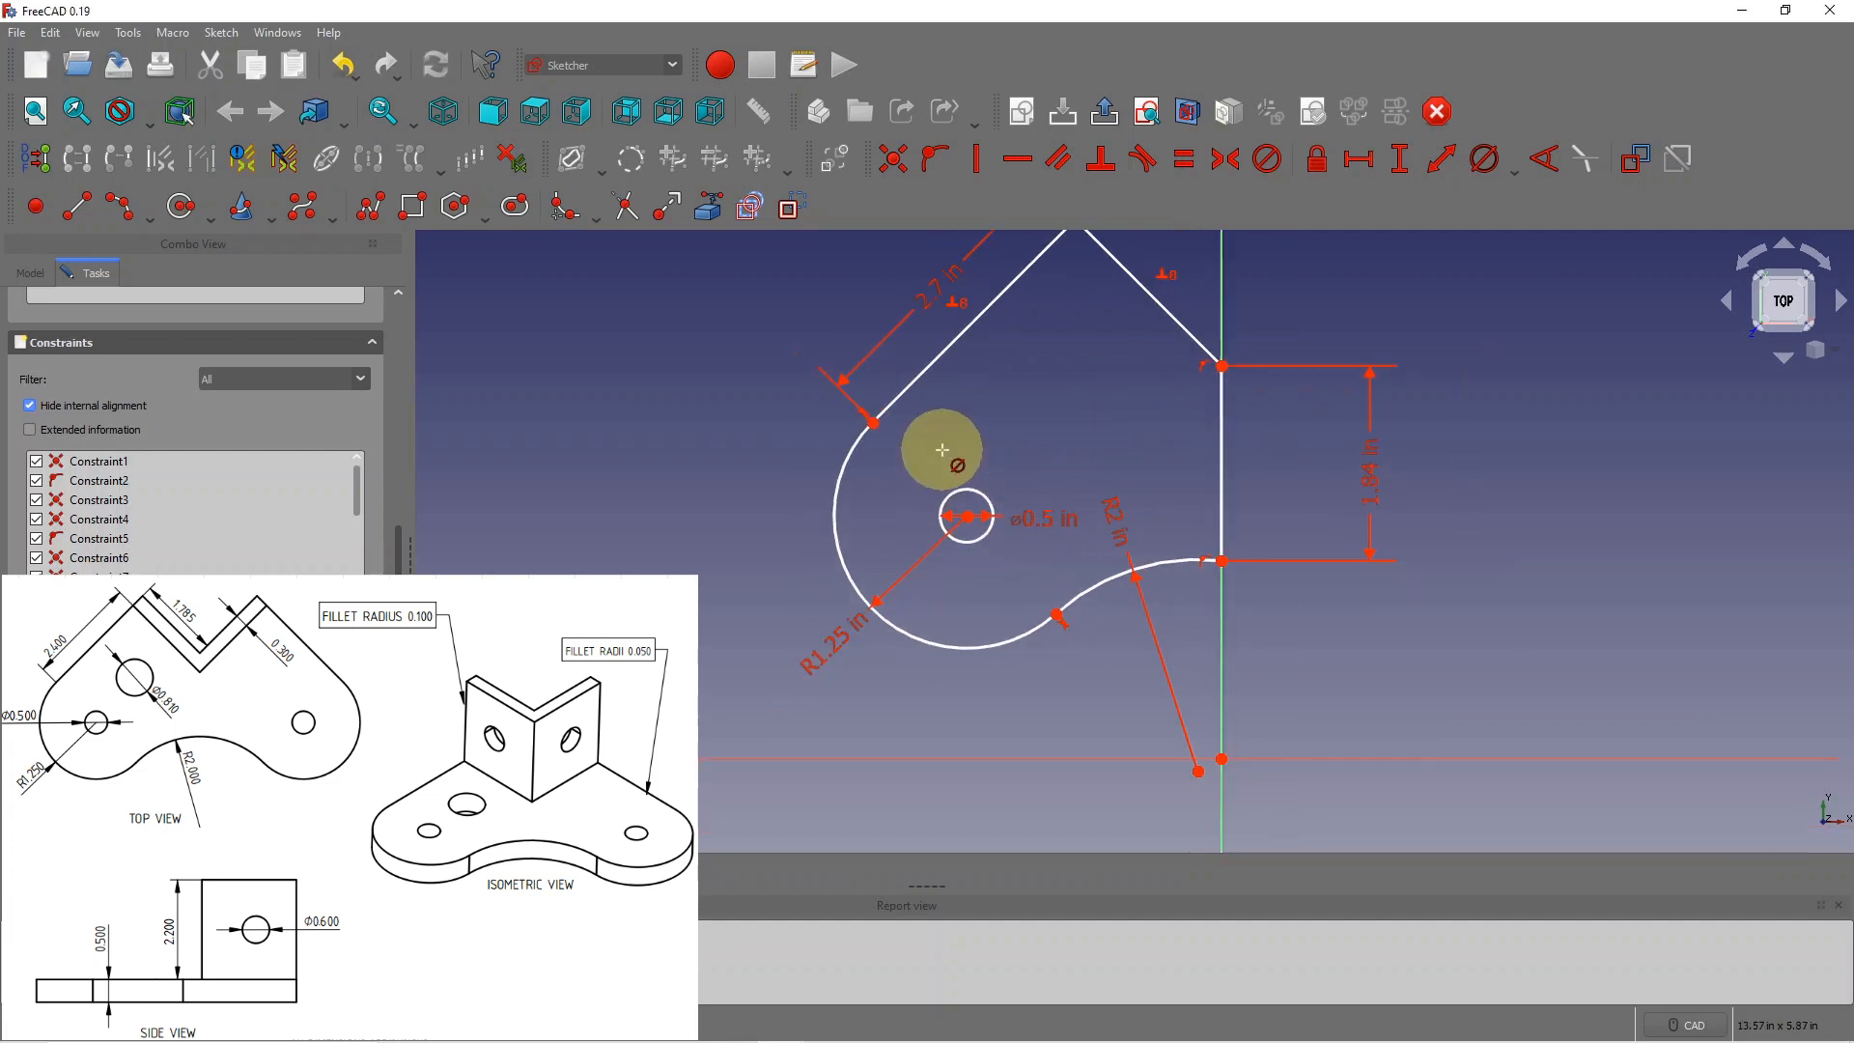
scroll(981, 281, up, 1)
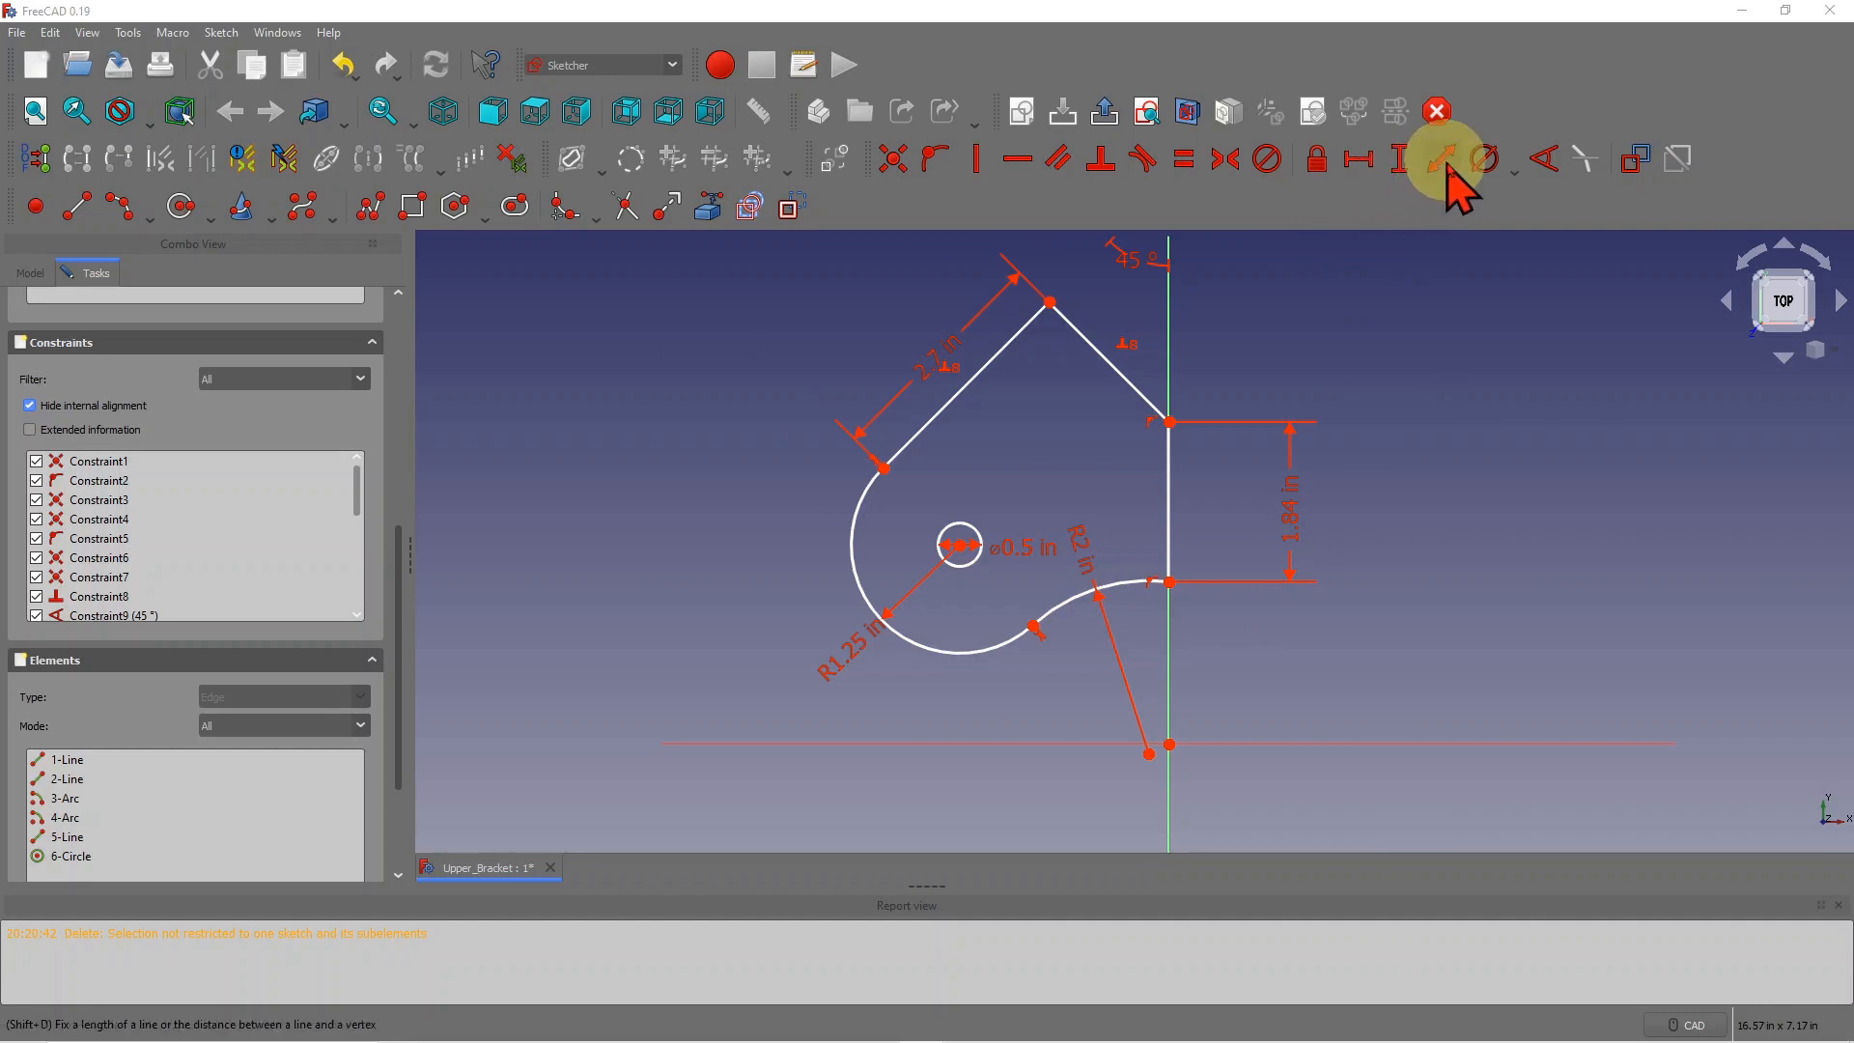
click(1165, 581)
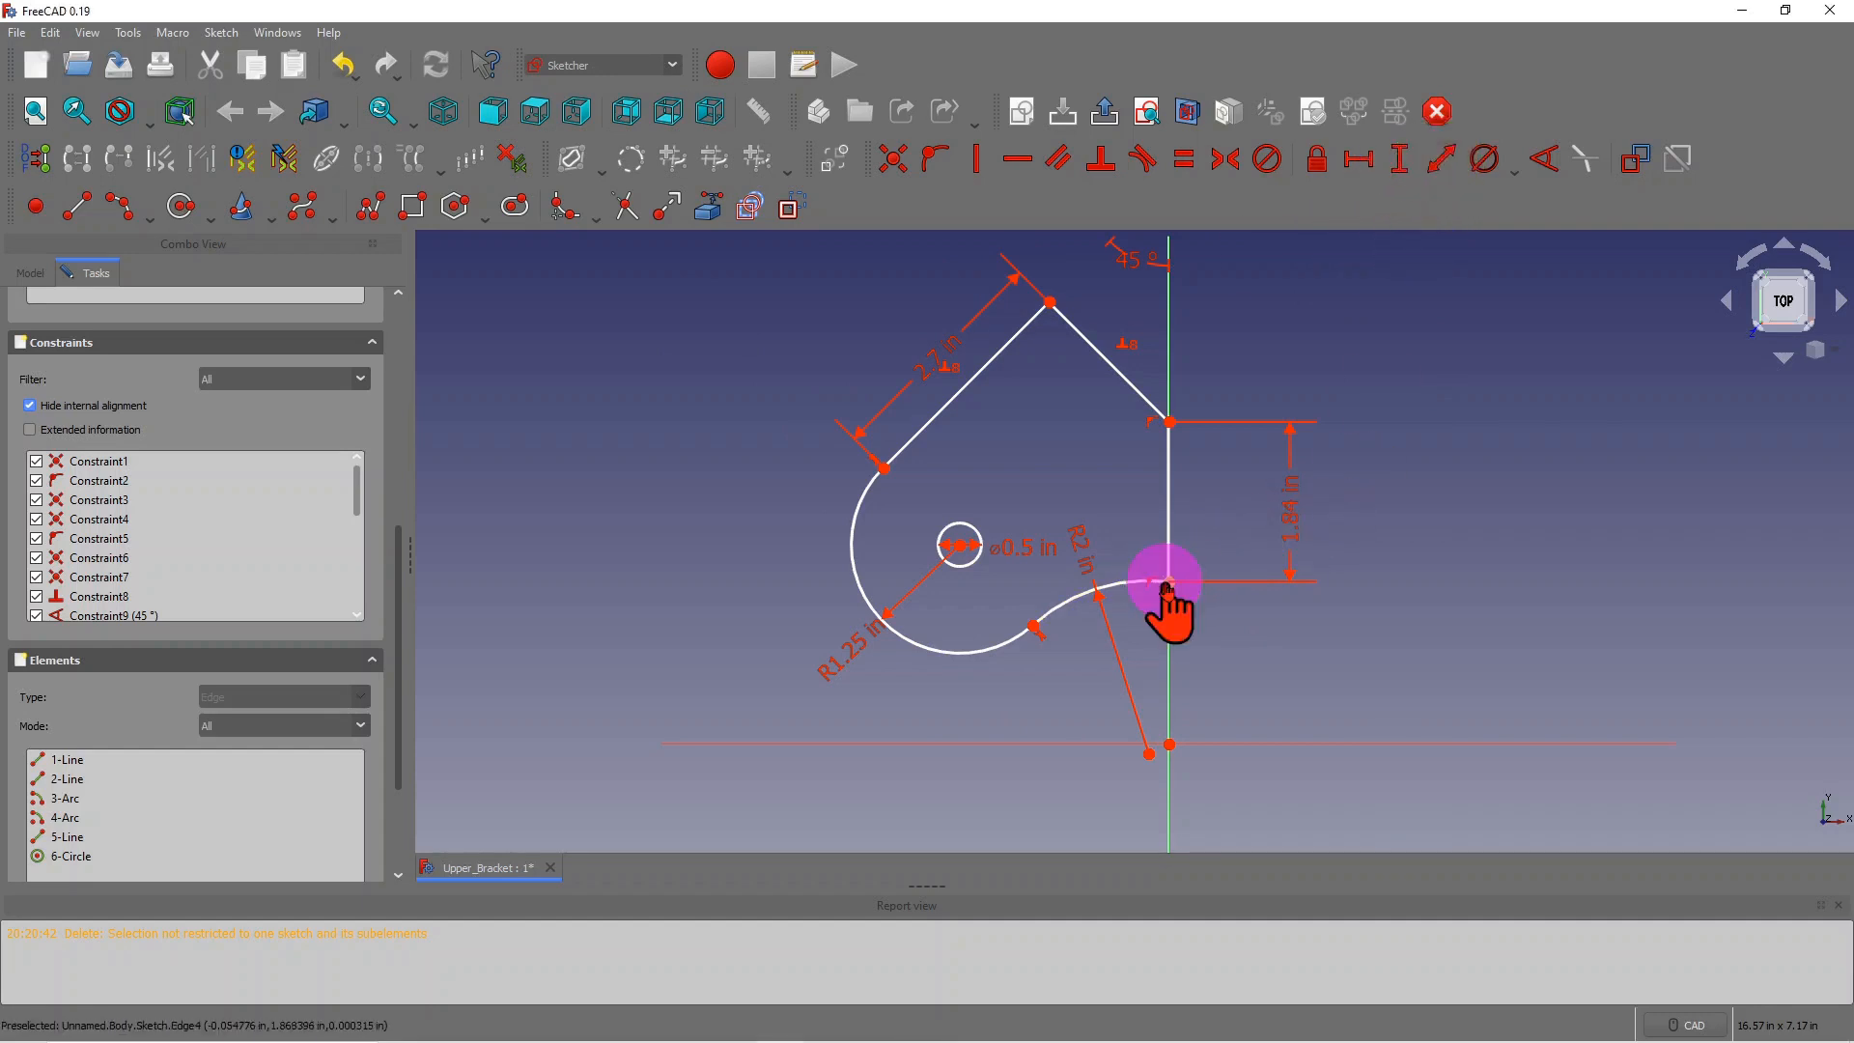
click(1166, 743)
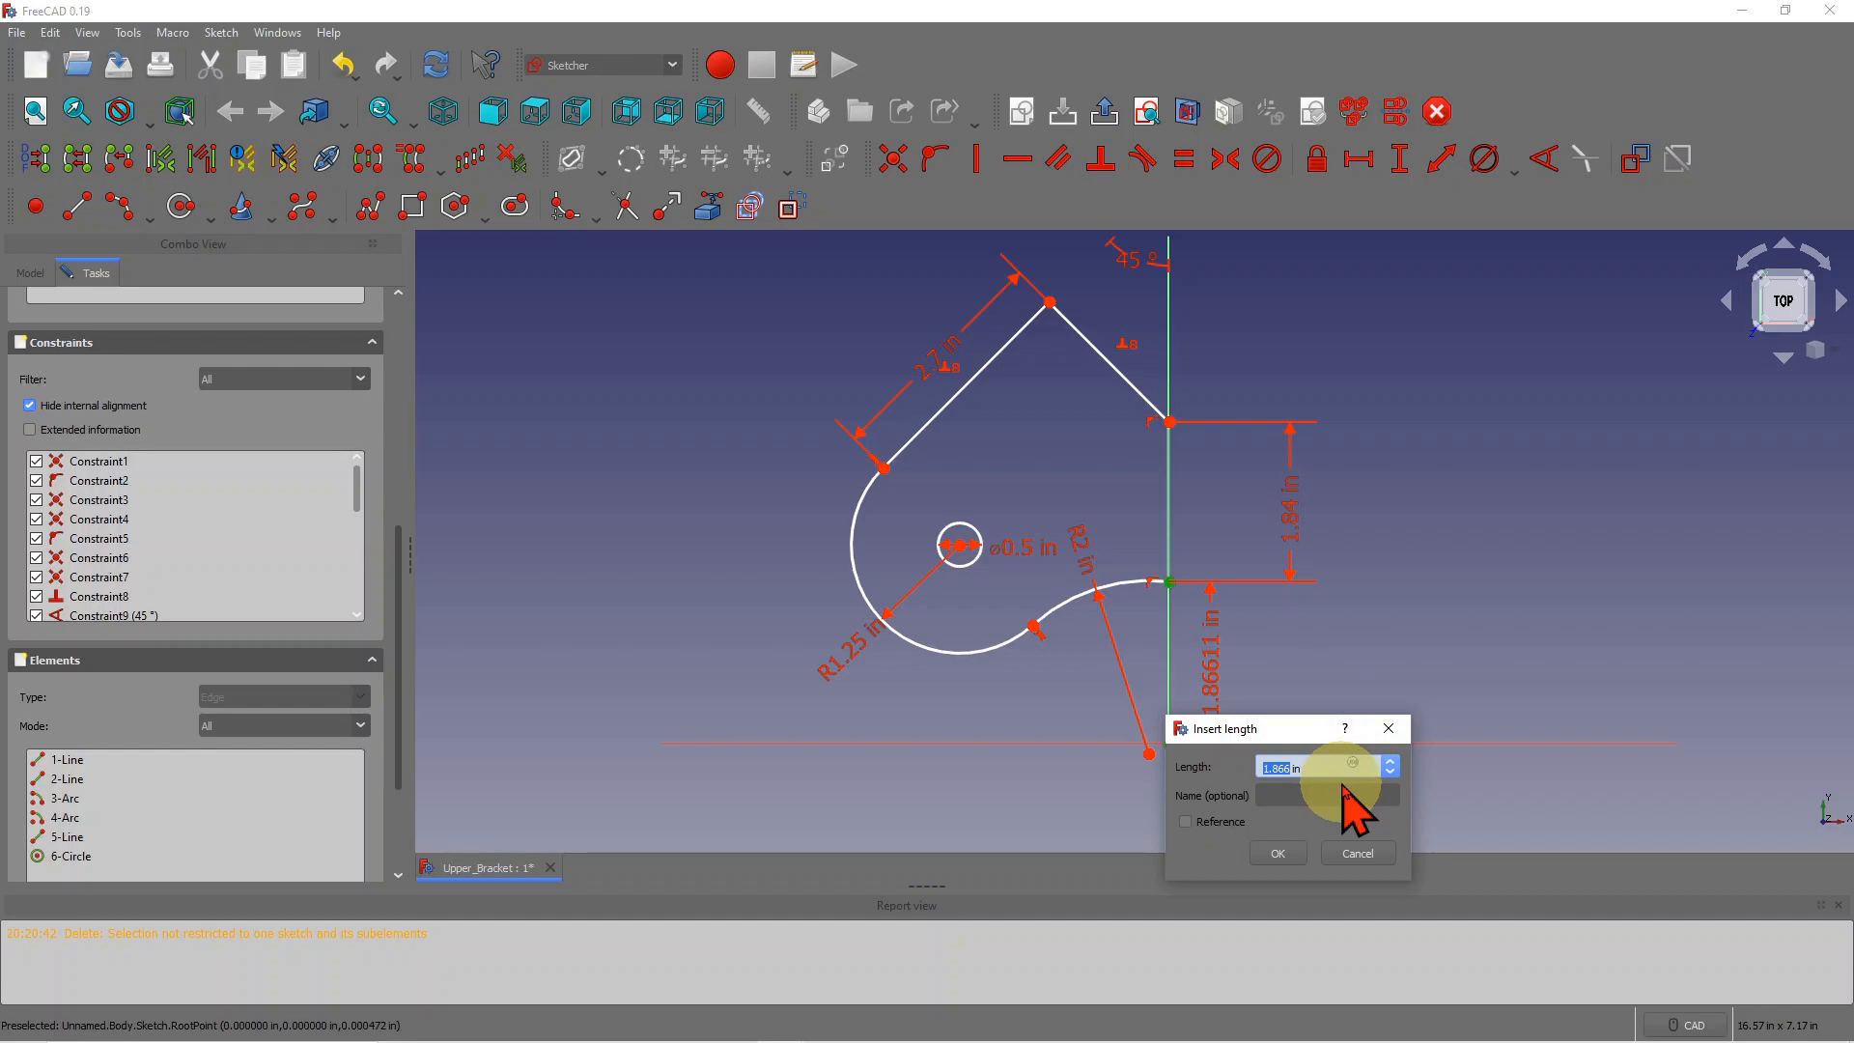
click(1278, 853)
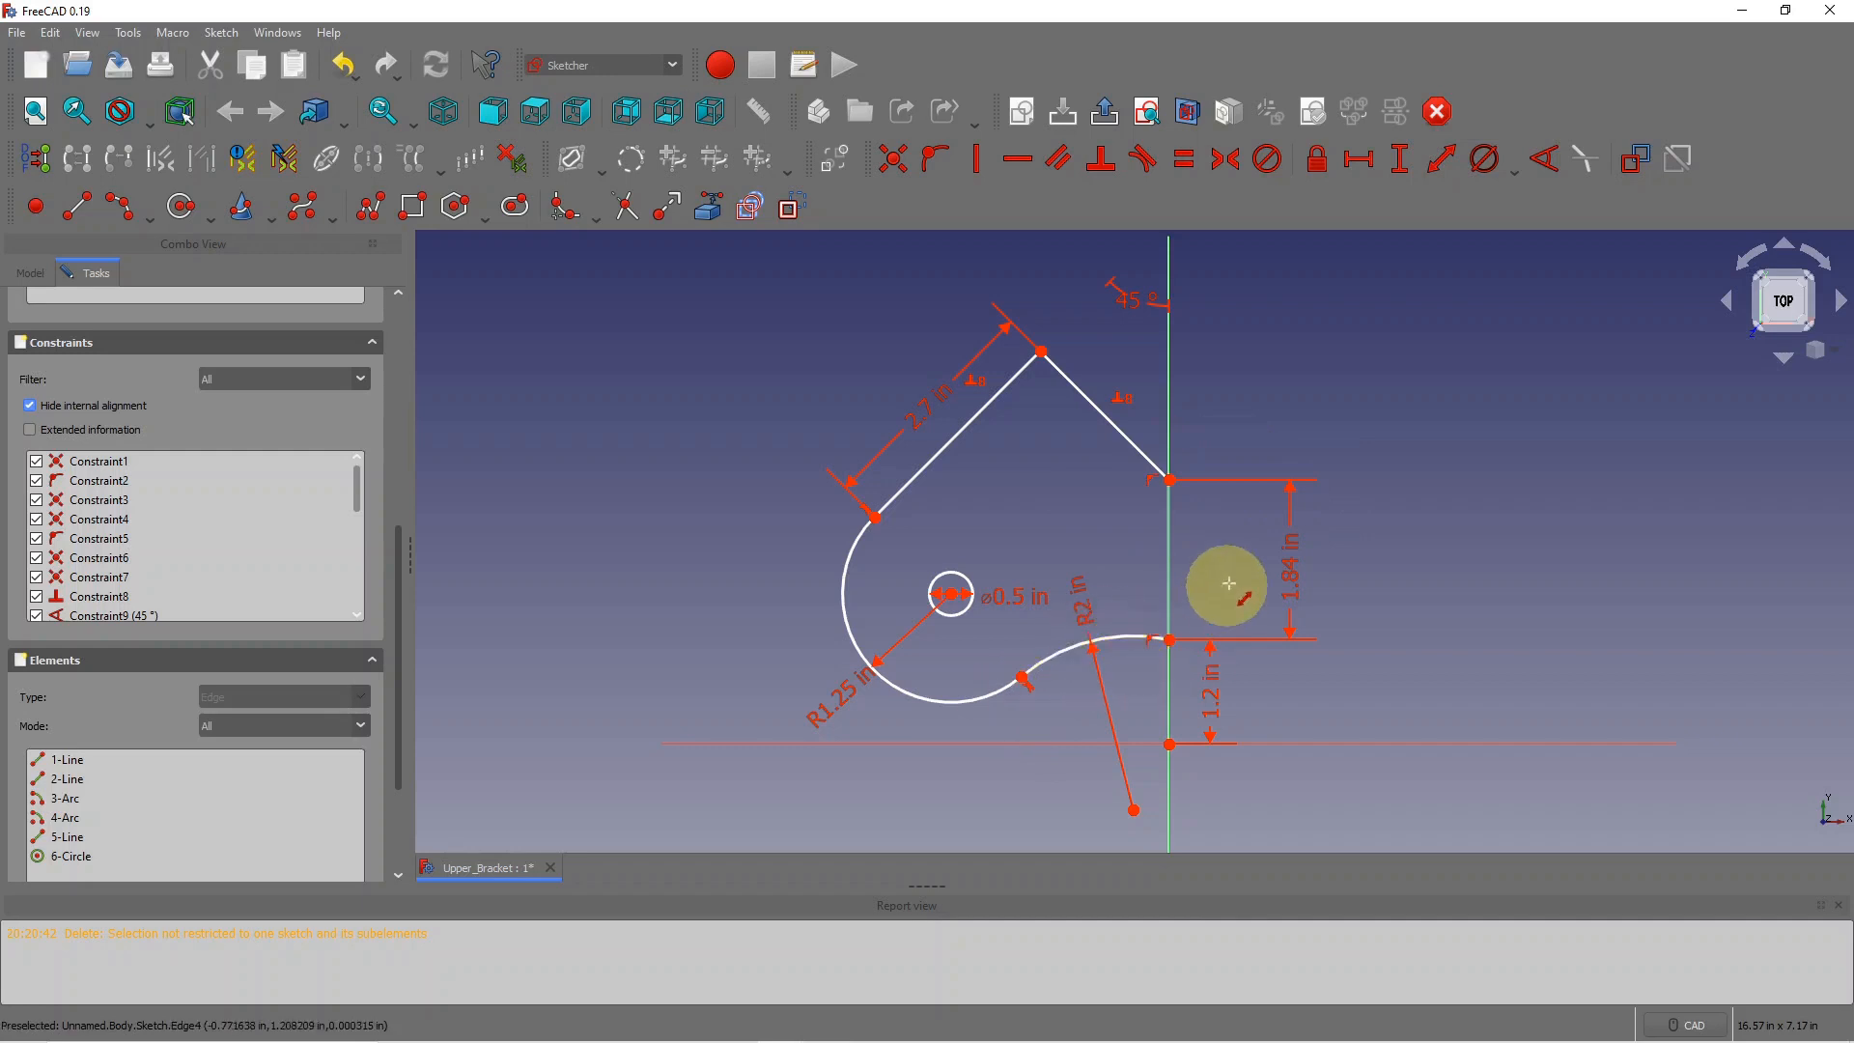
key(Escape)
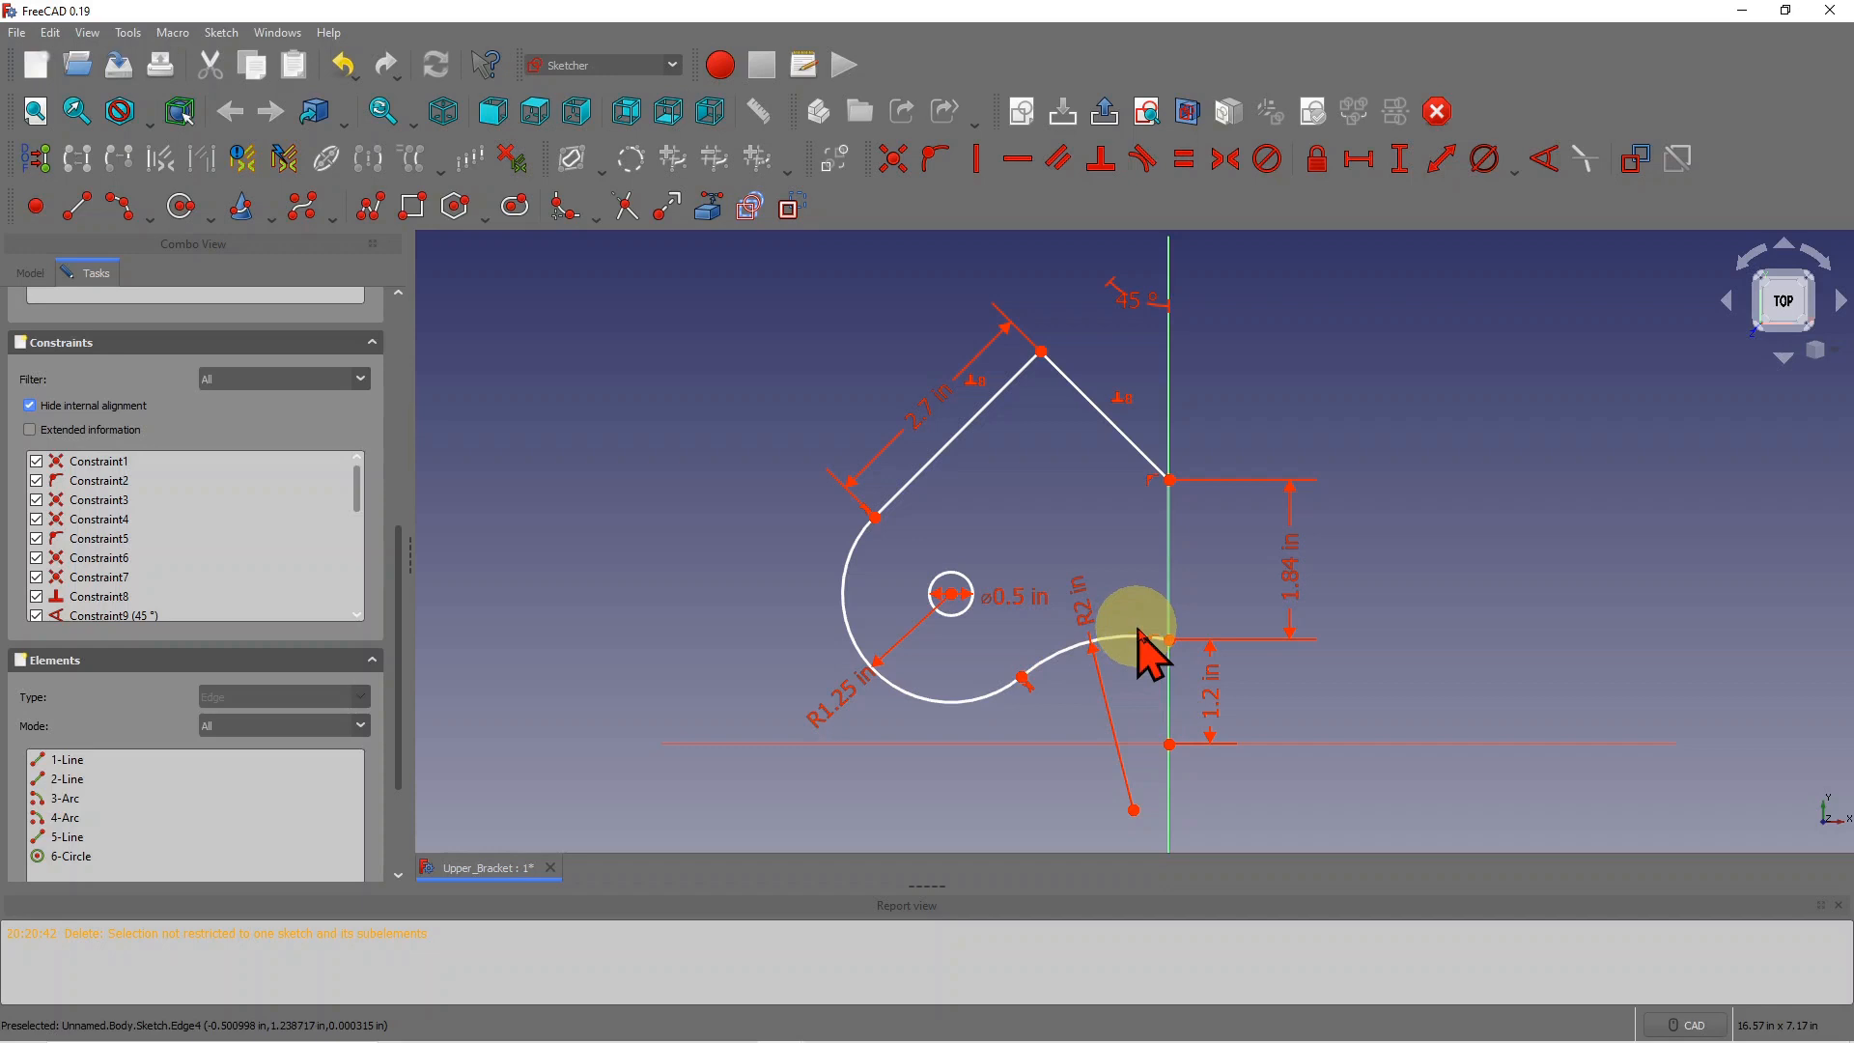
Step: Make the vertical line perpendicular to the concave lower arc
click(1101, 161)
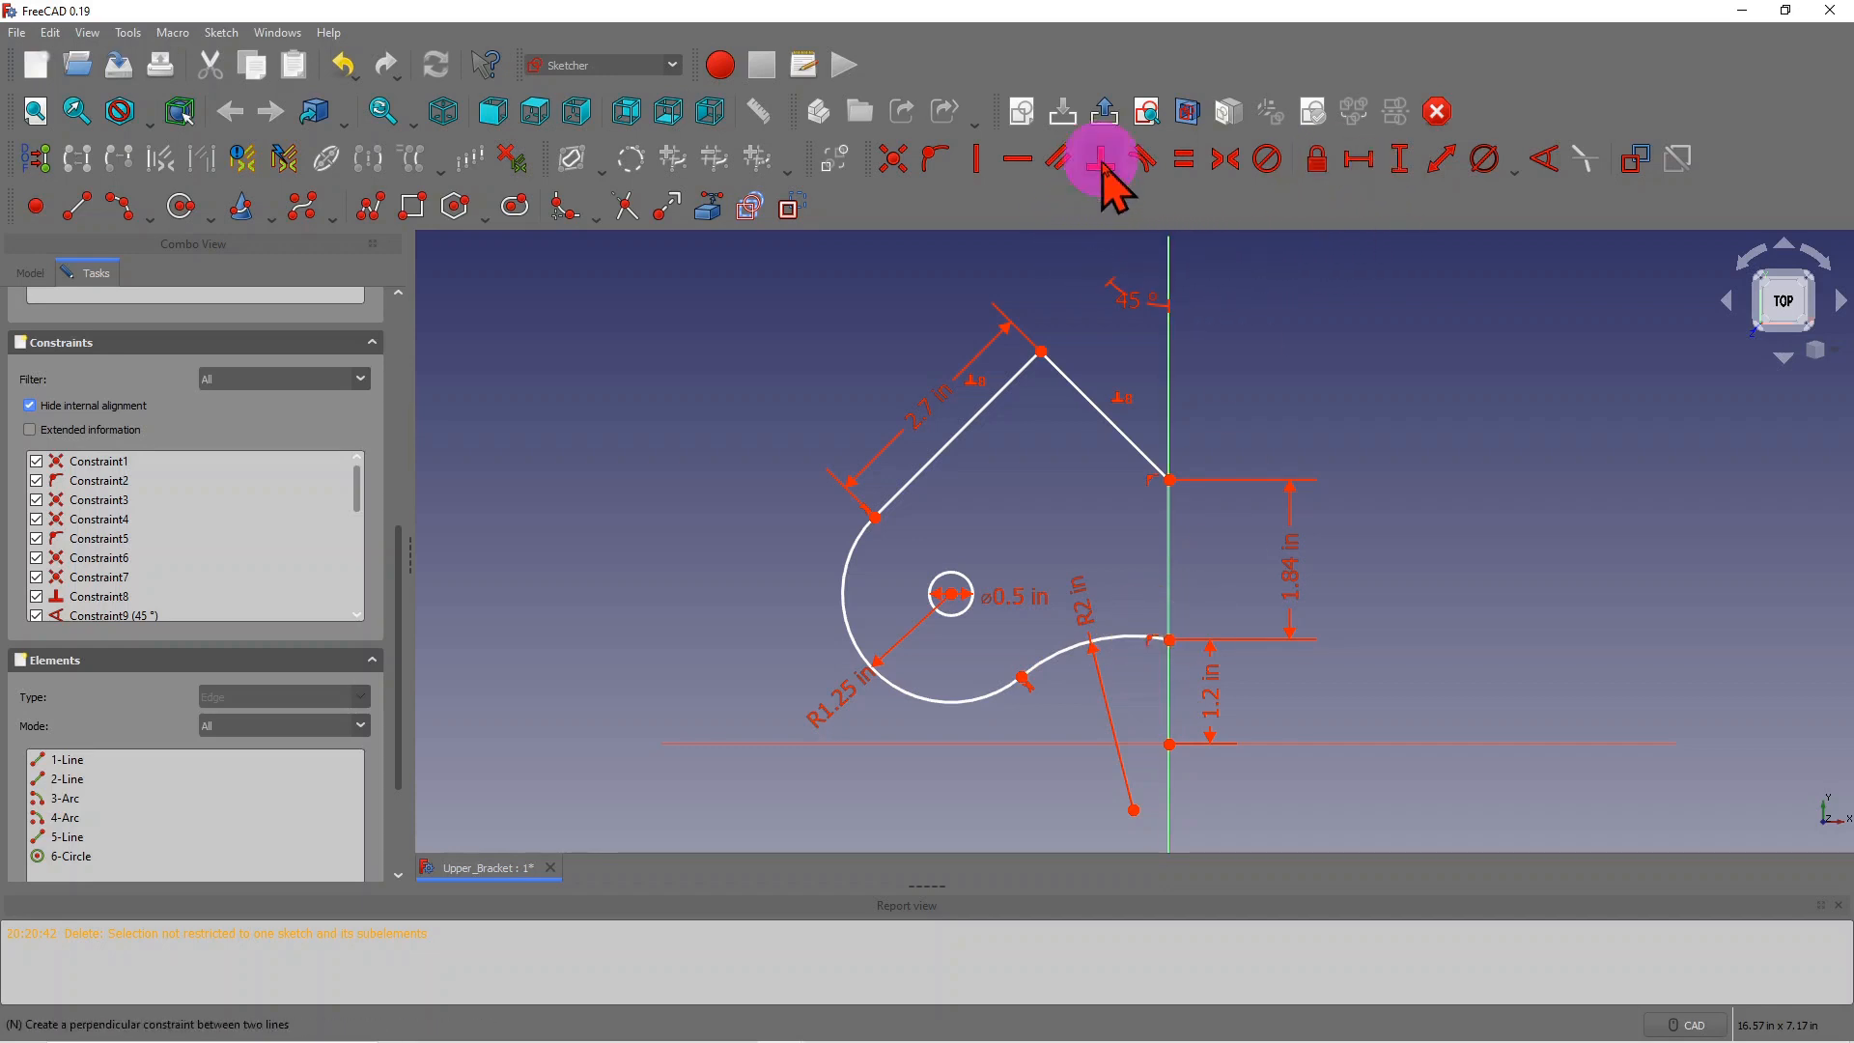
click(1169, 575)
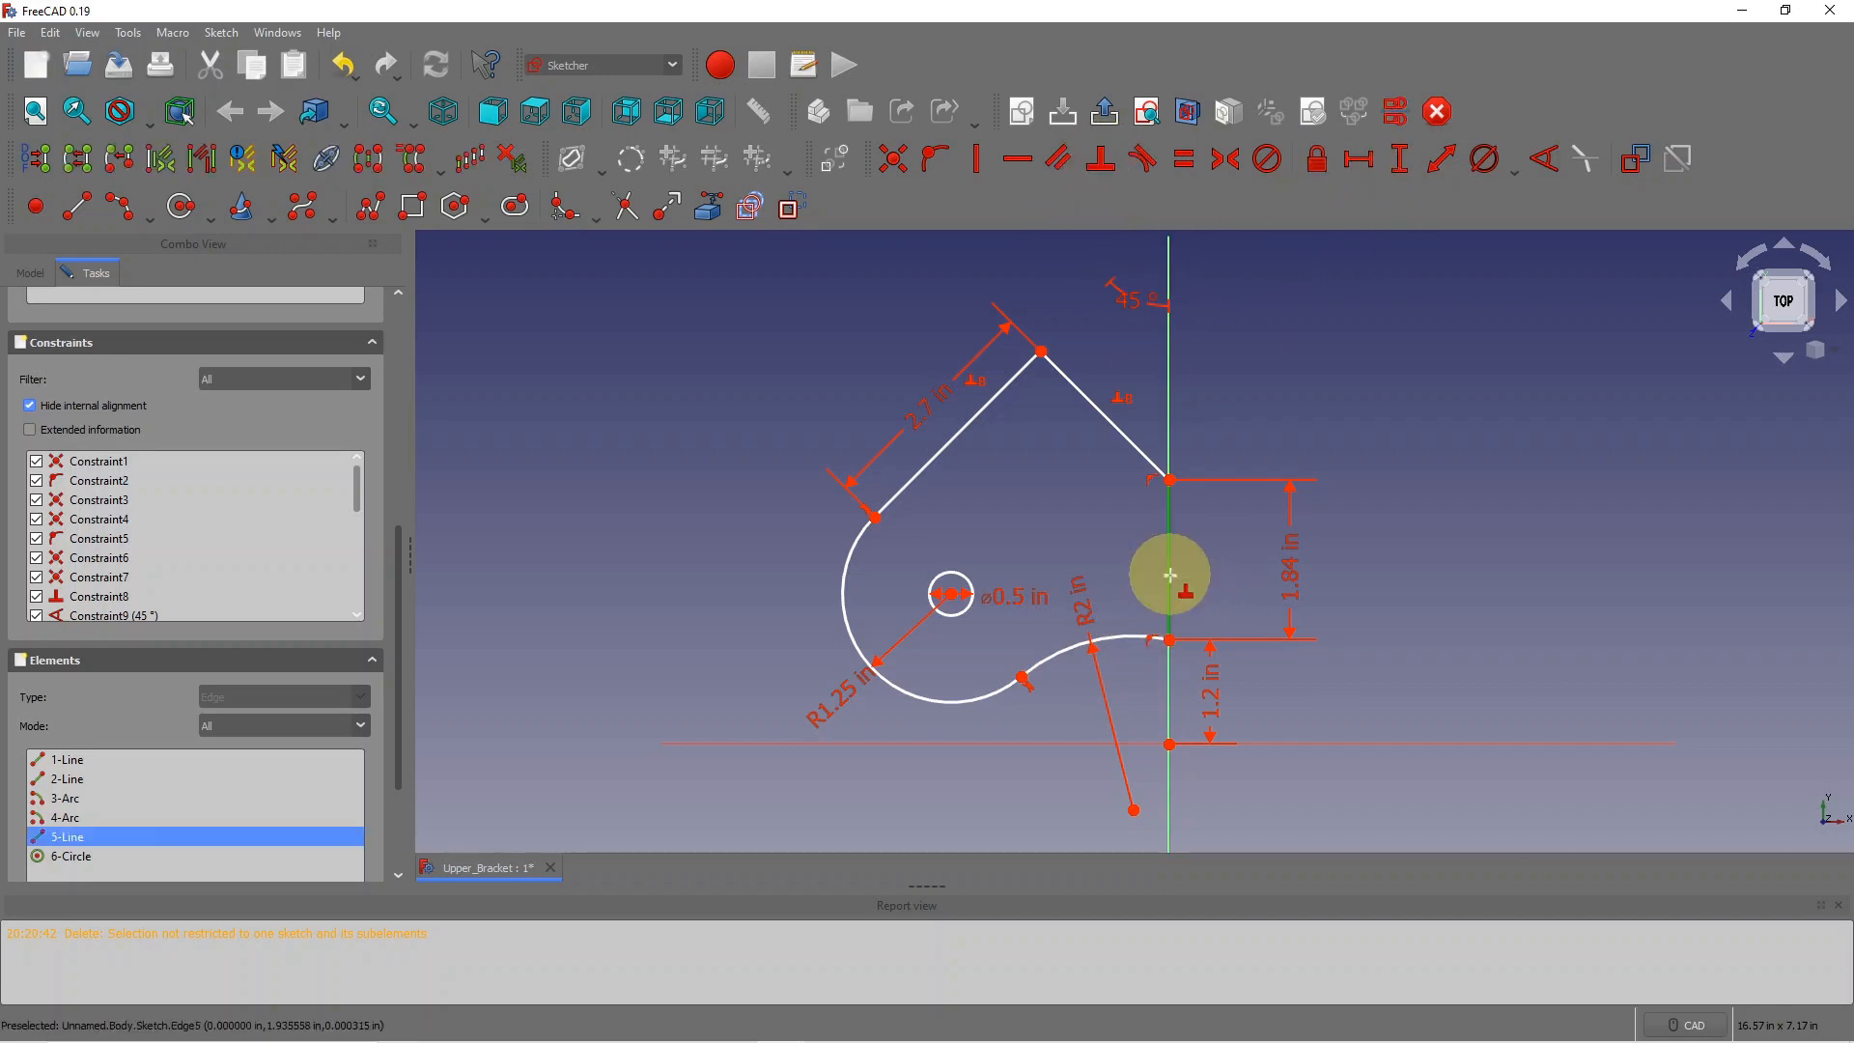
click(1116, 638)
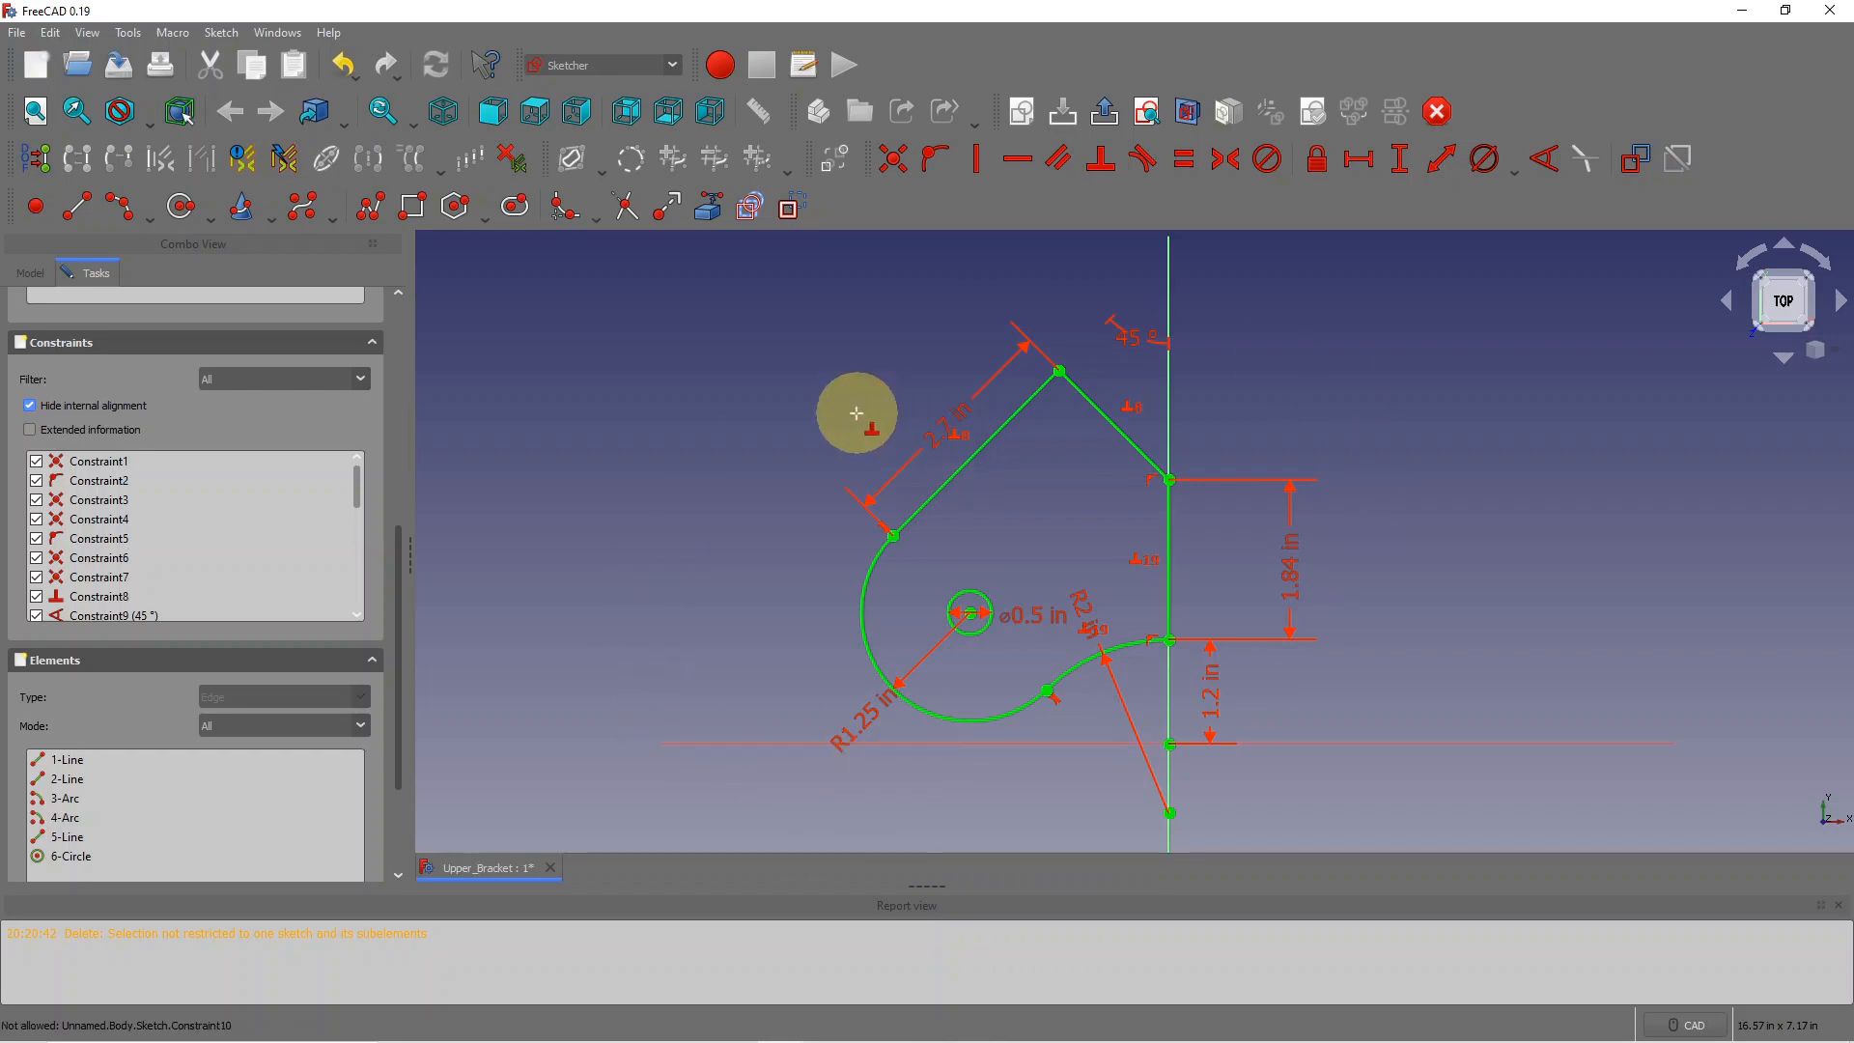
Step: Finish editing the bracket profile sketch
scroll(855, 414, down, 1)
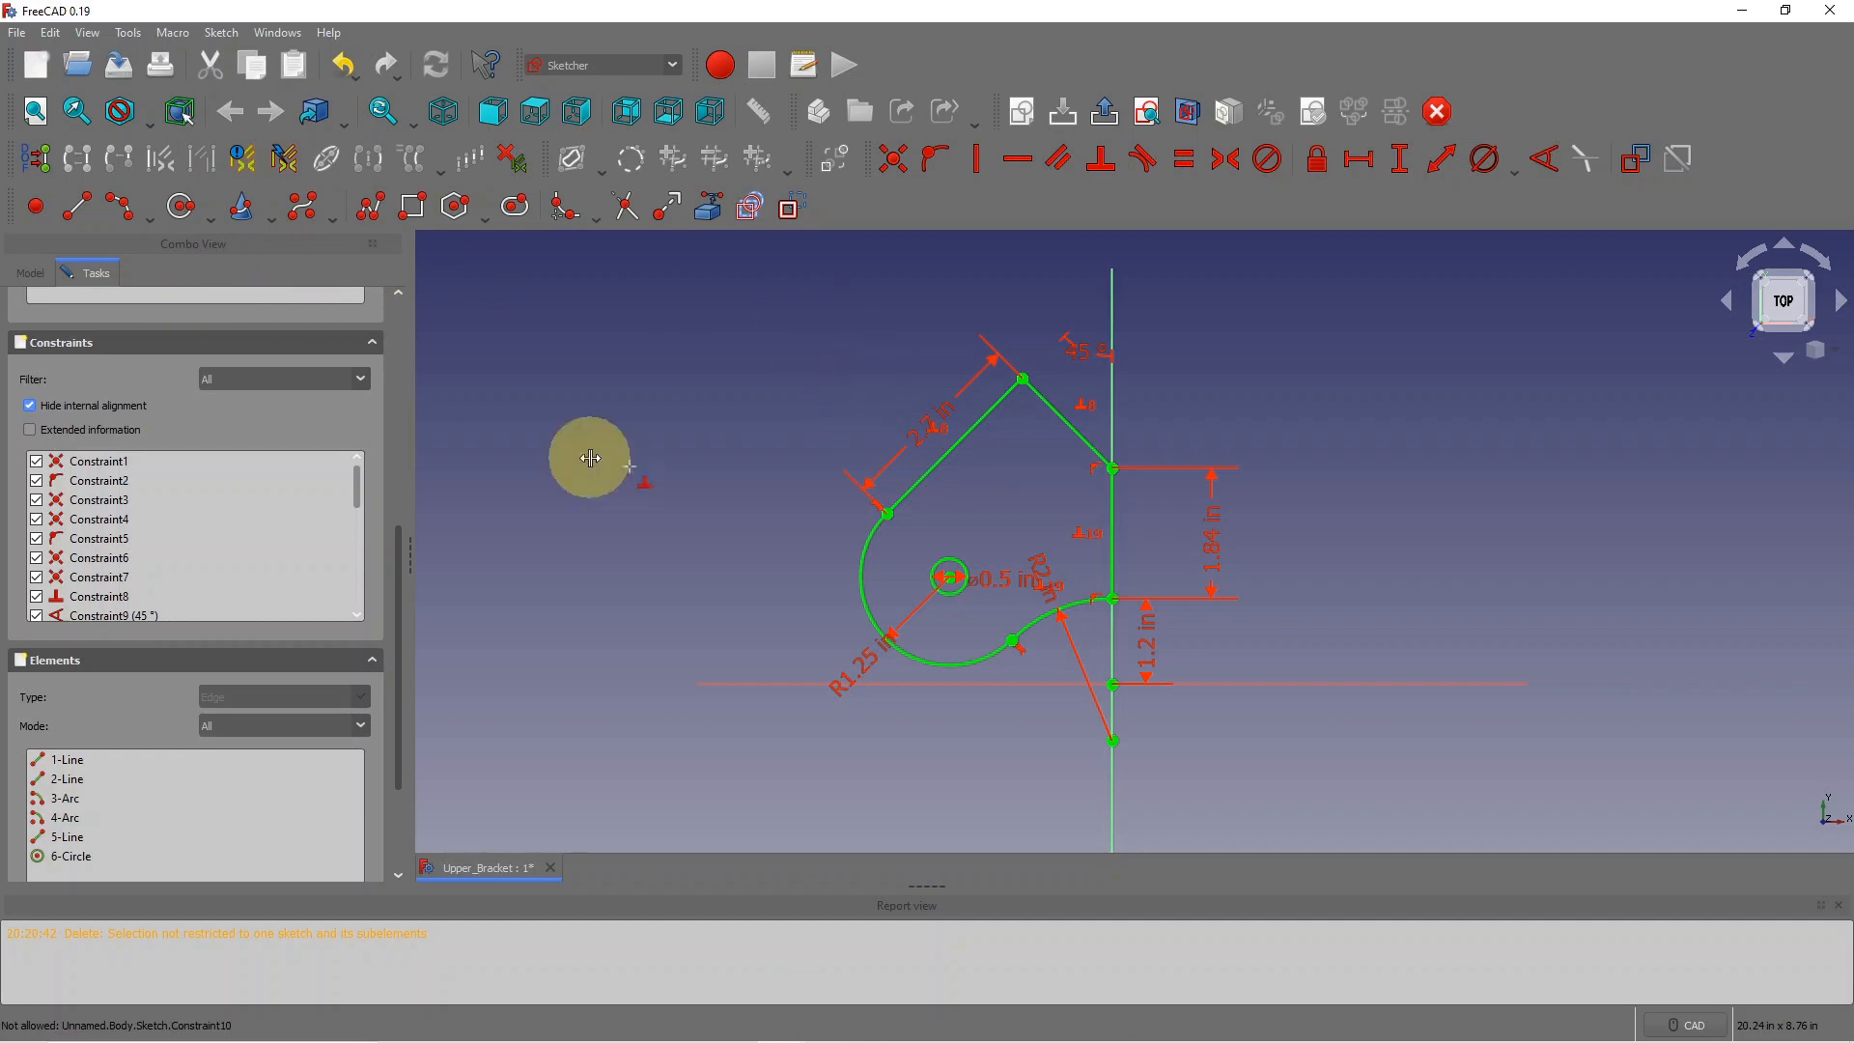
scroll(381, 364, up, 5)
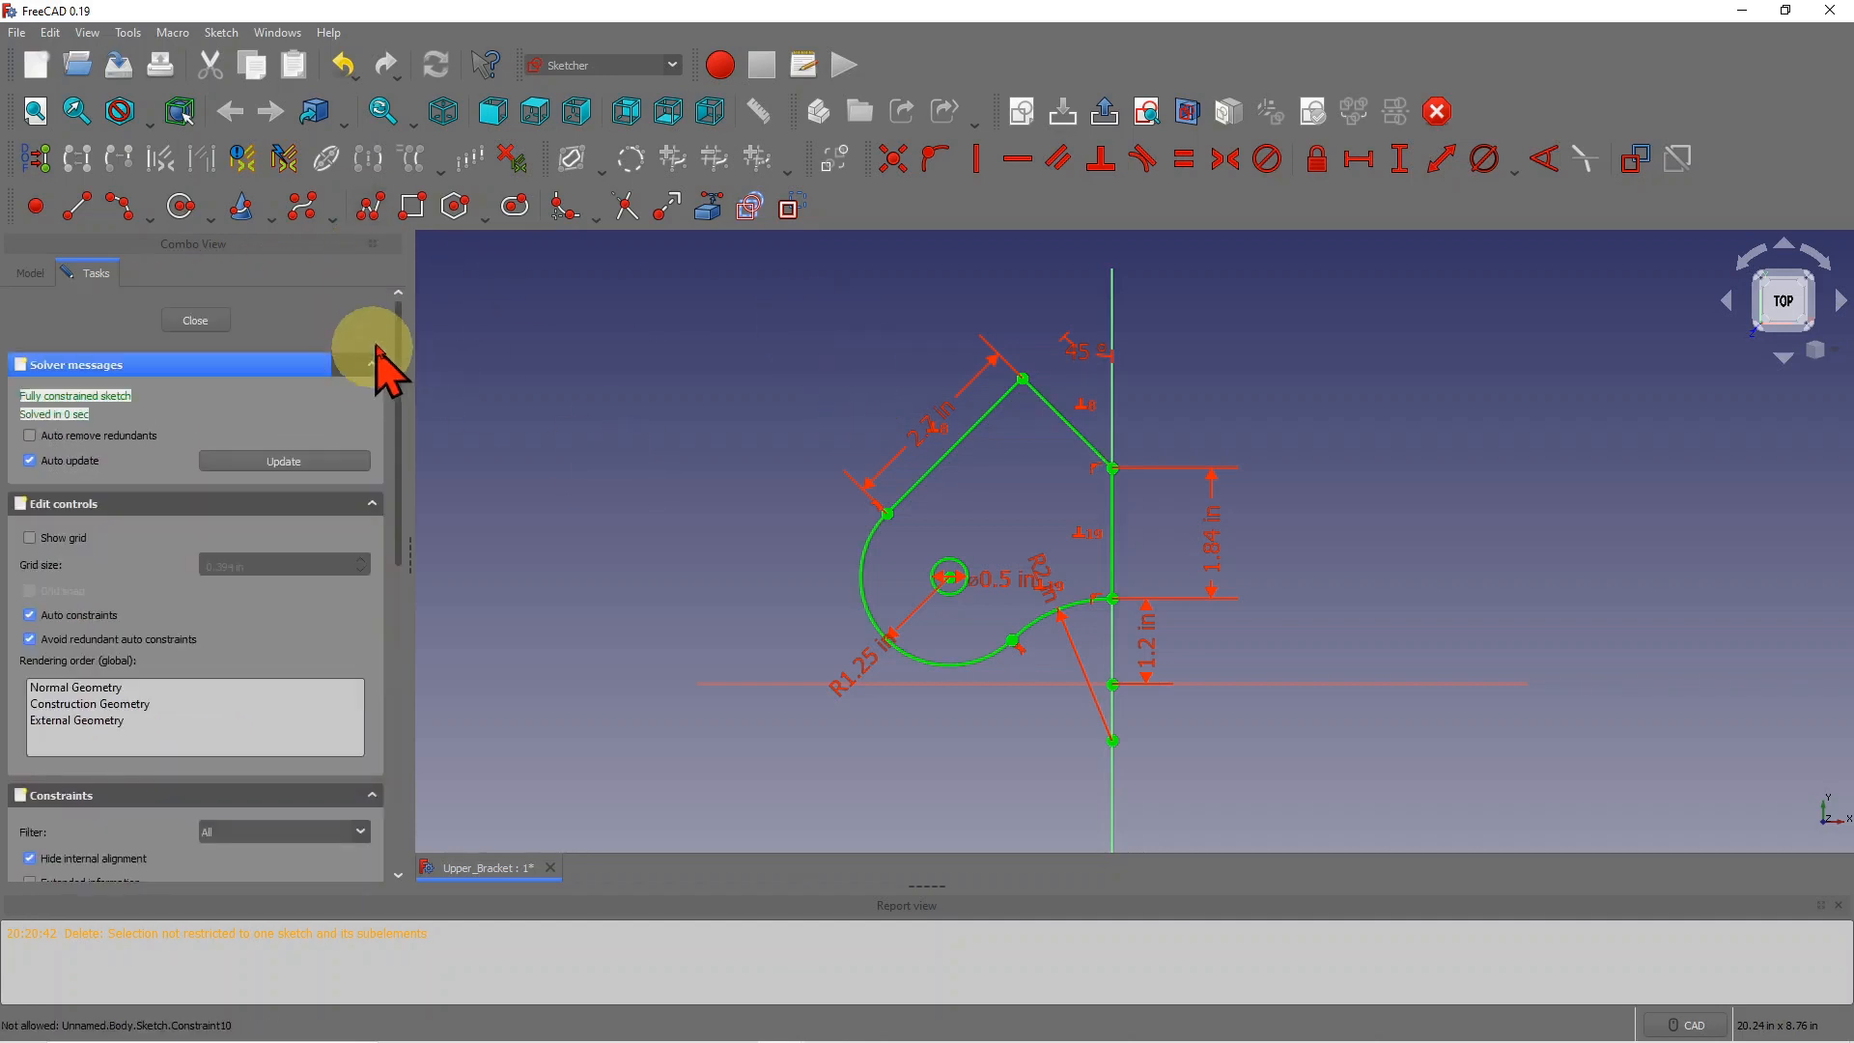
click(195, 323)
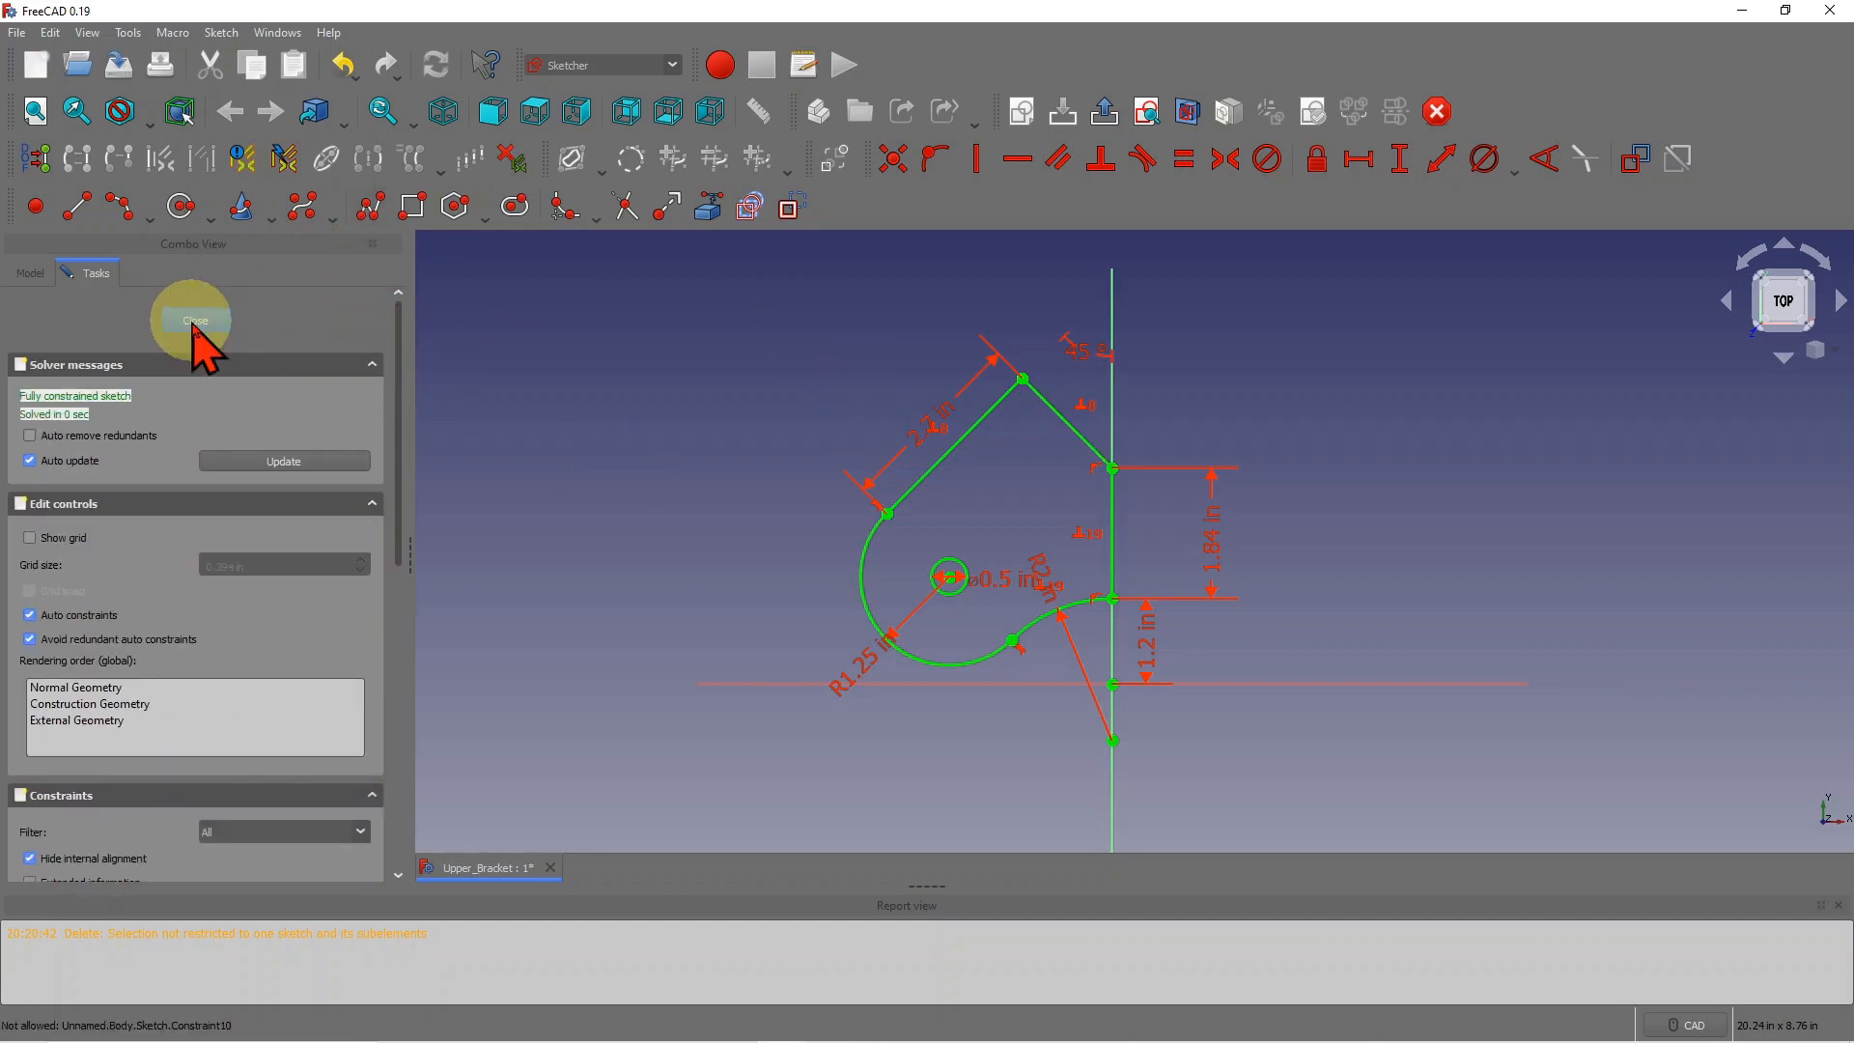
Step: Pad the bracket profile sketch to a length of 0.5 in
scroll(1312, 370, down, 4)
scroll(1188, 214, up, 3)
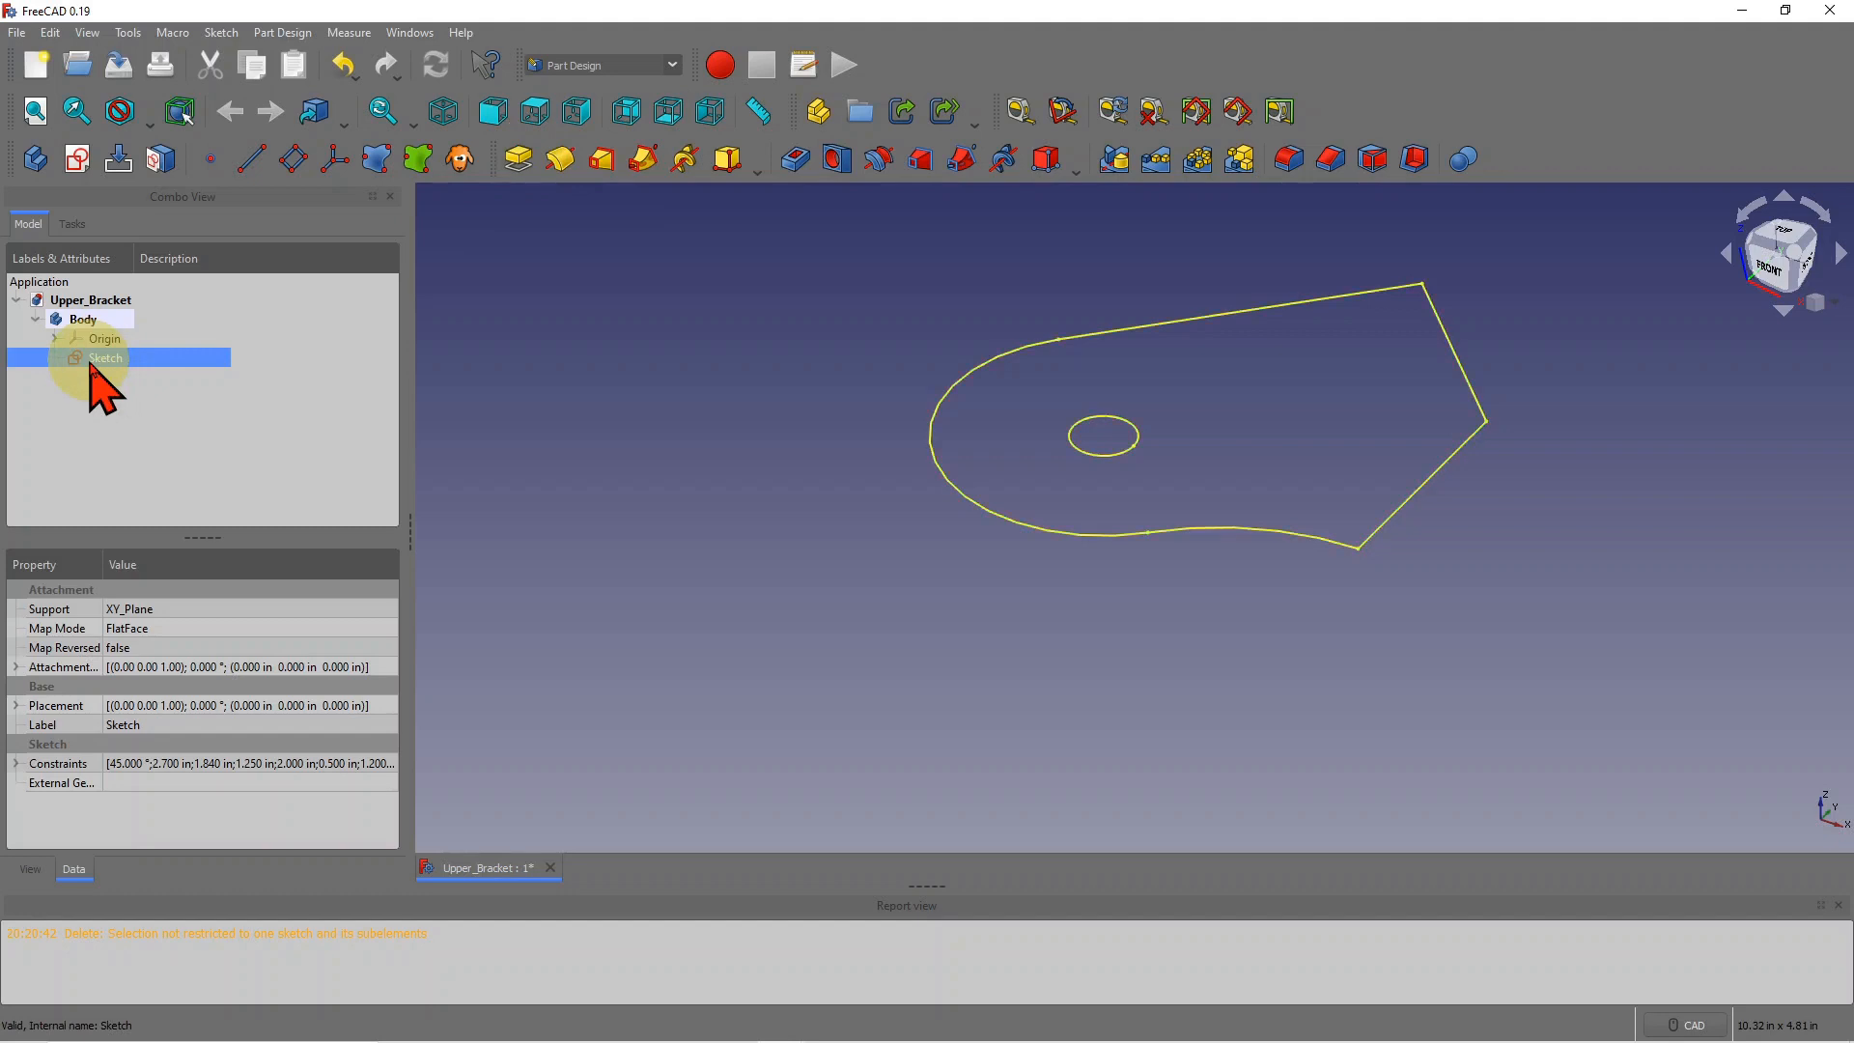
click(519, 160)
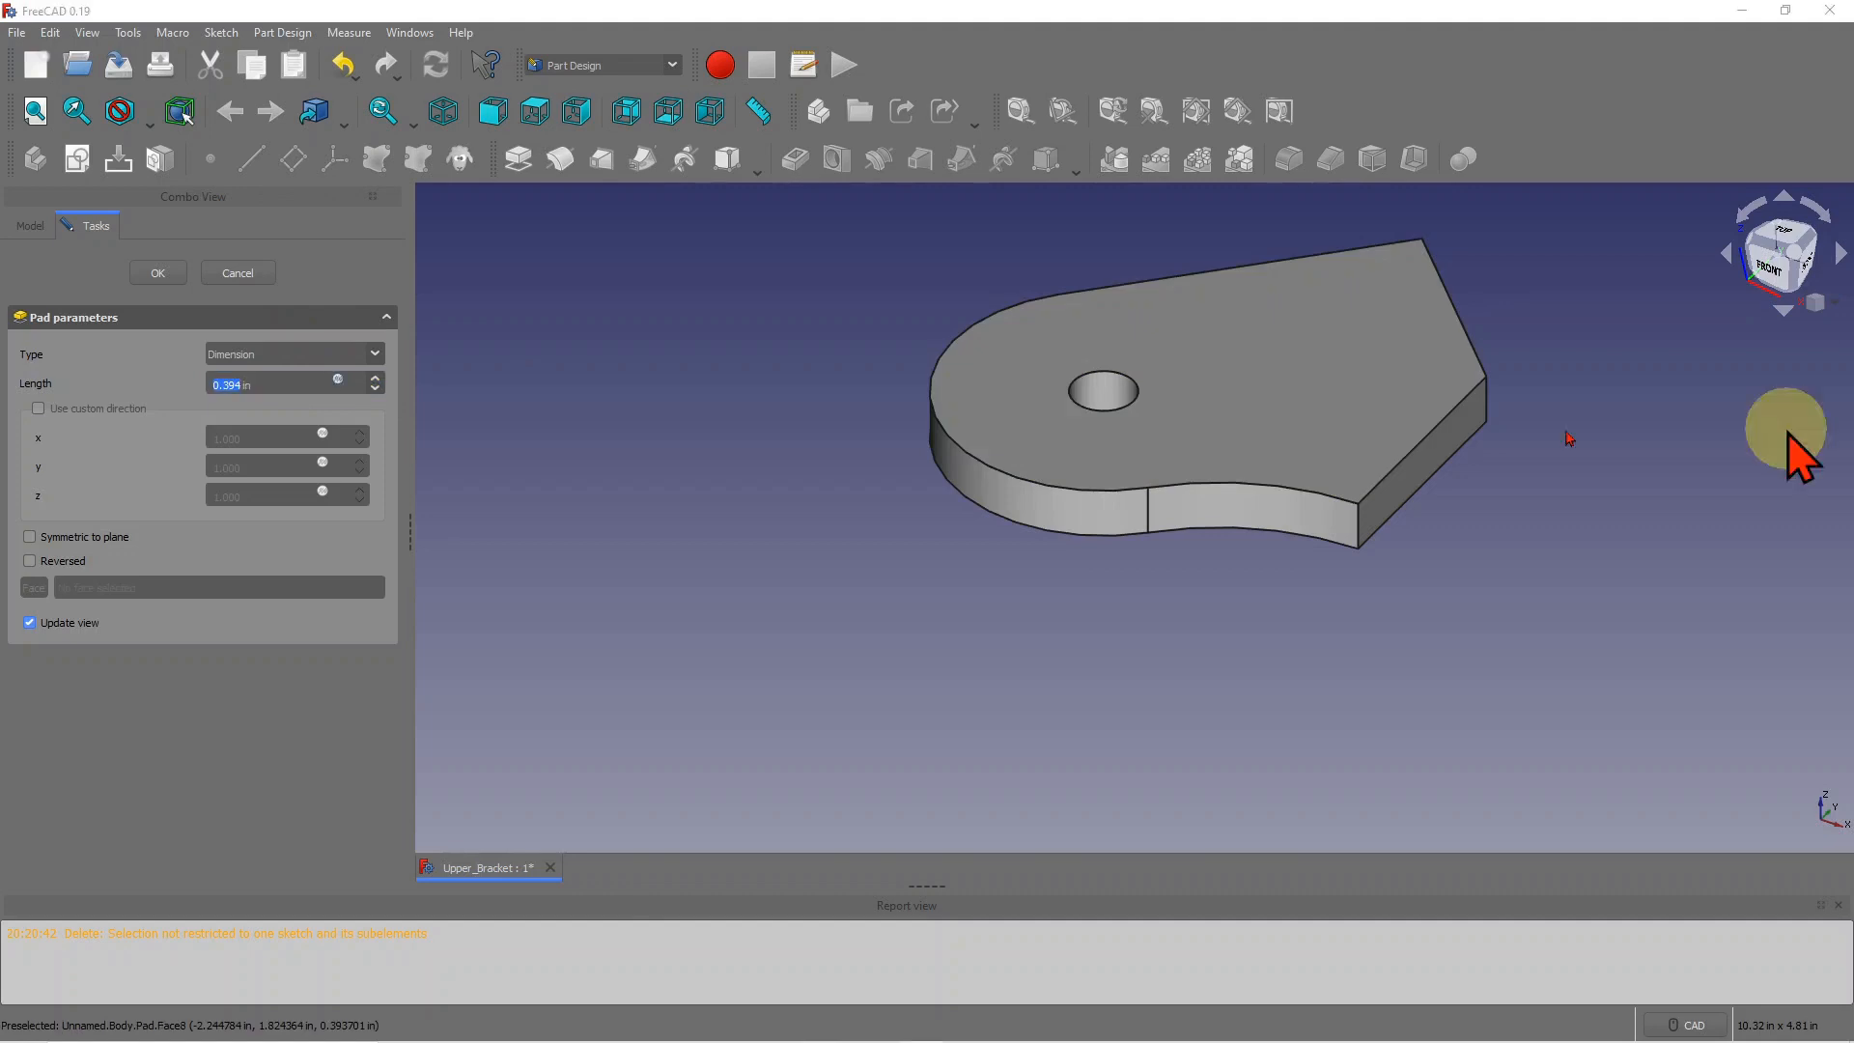
click(232, 386)
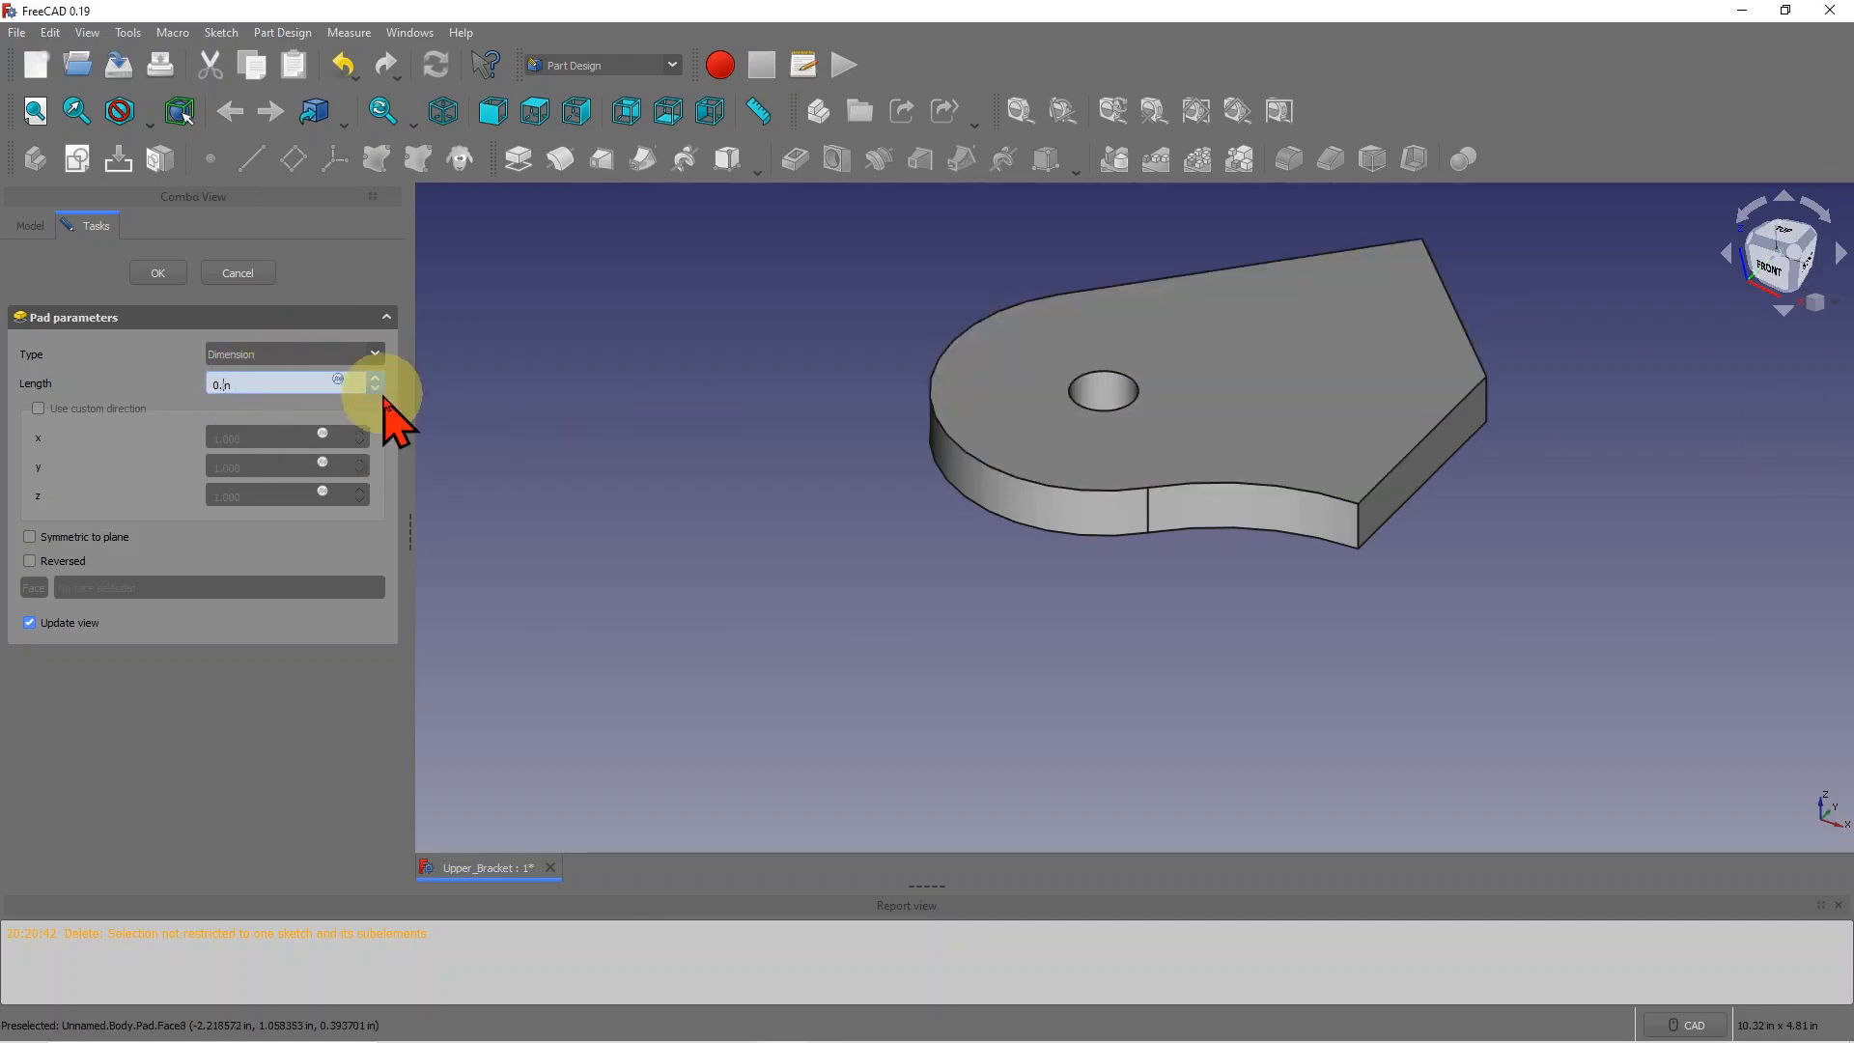
text(0.5in)
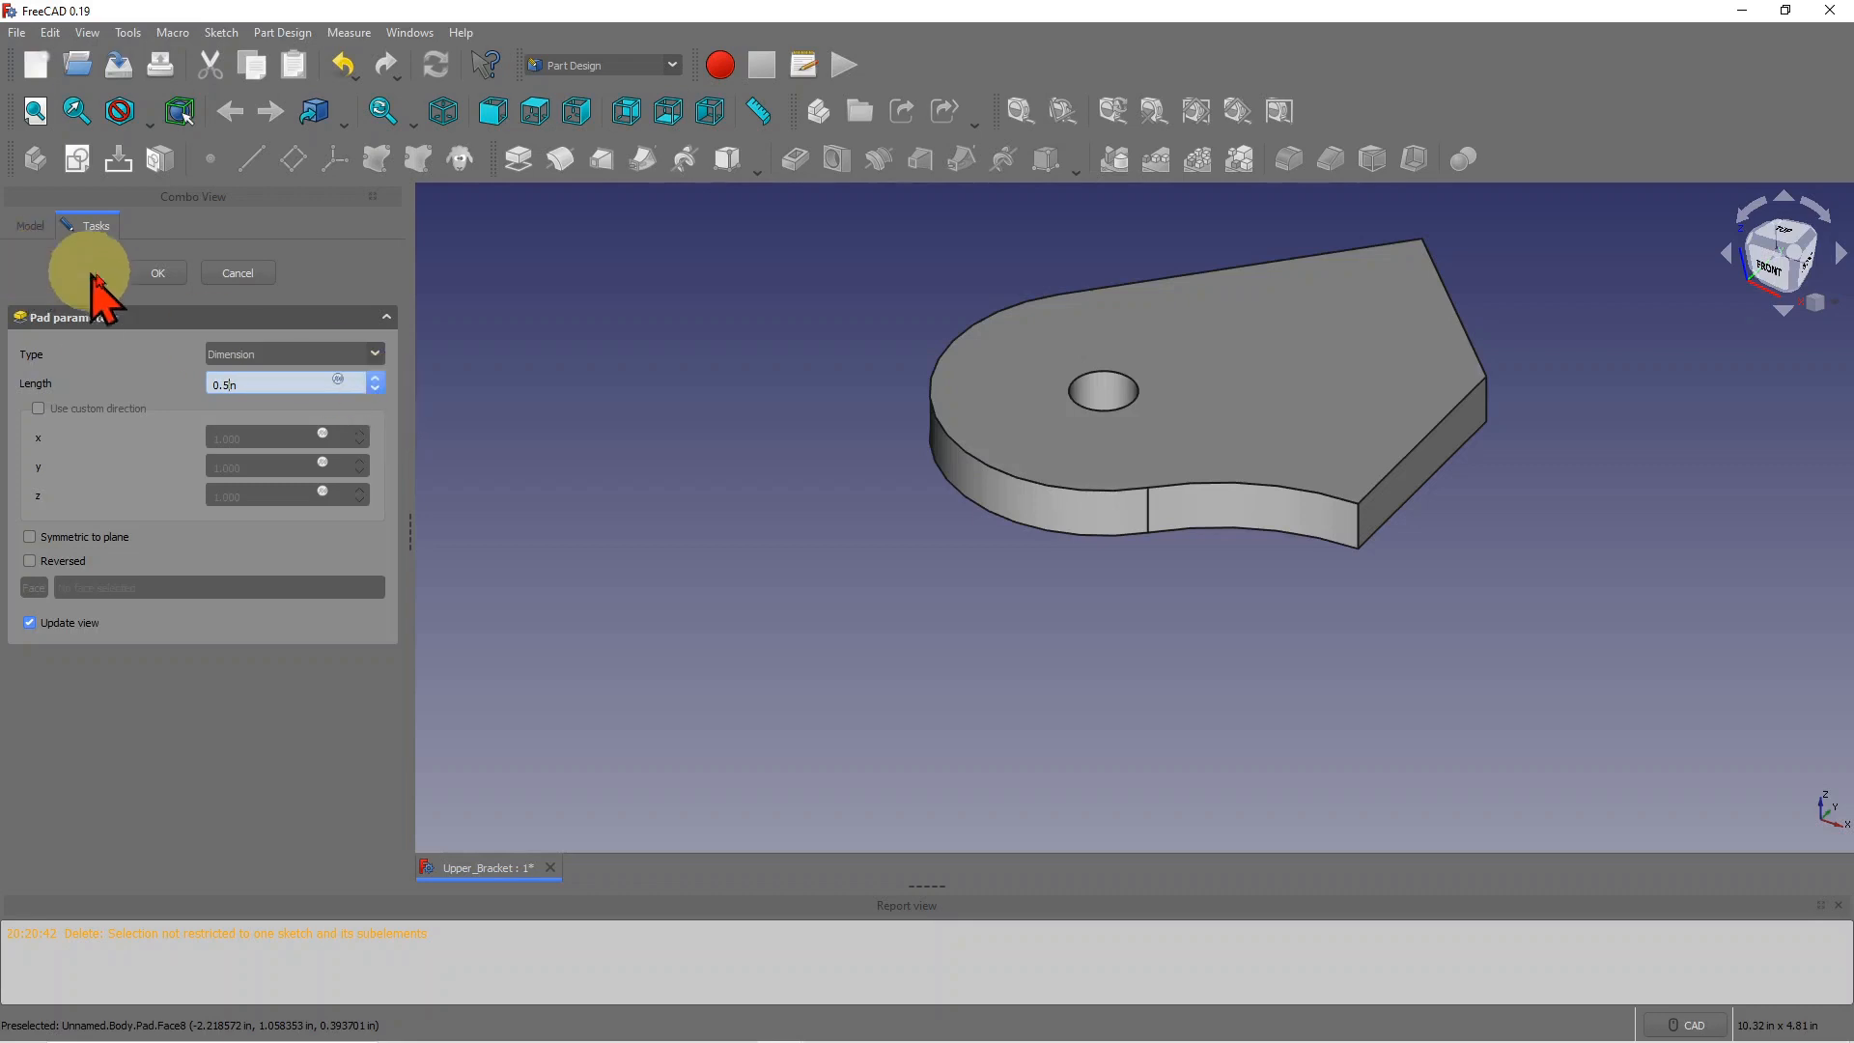
click(157, 273)
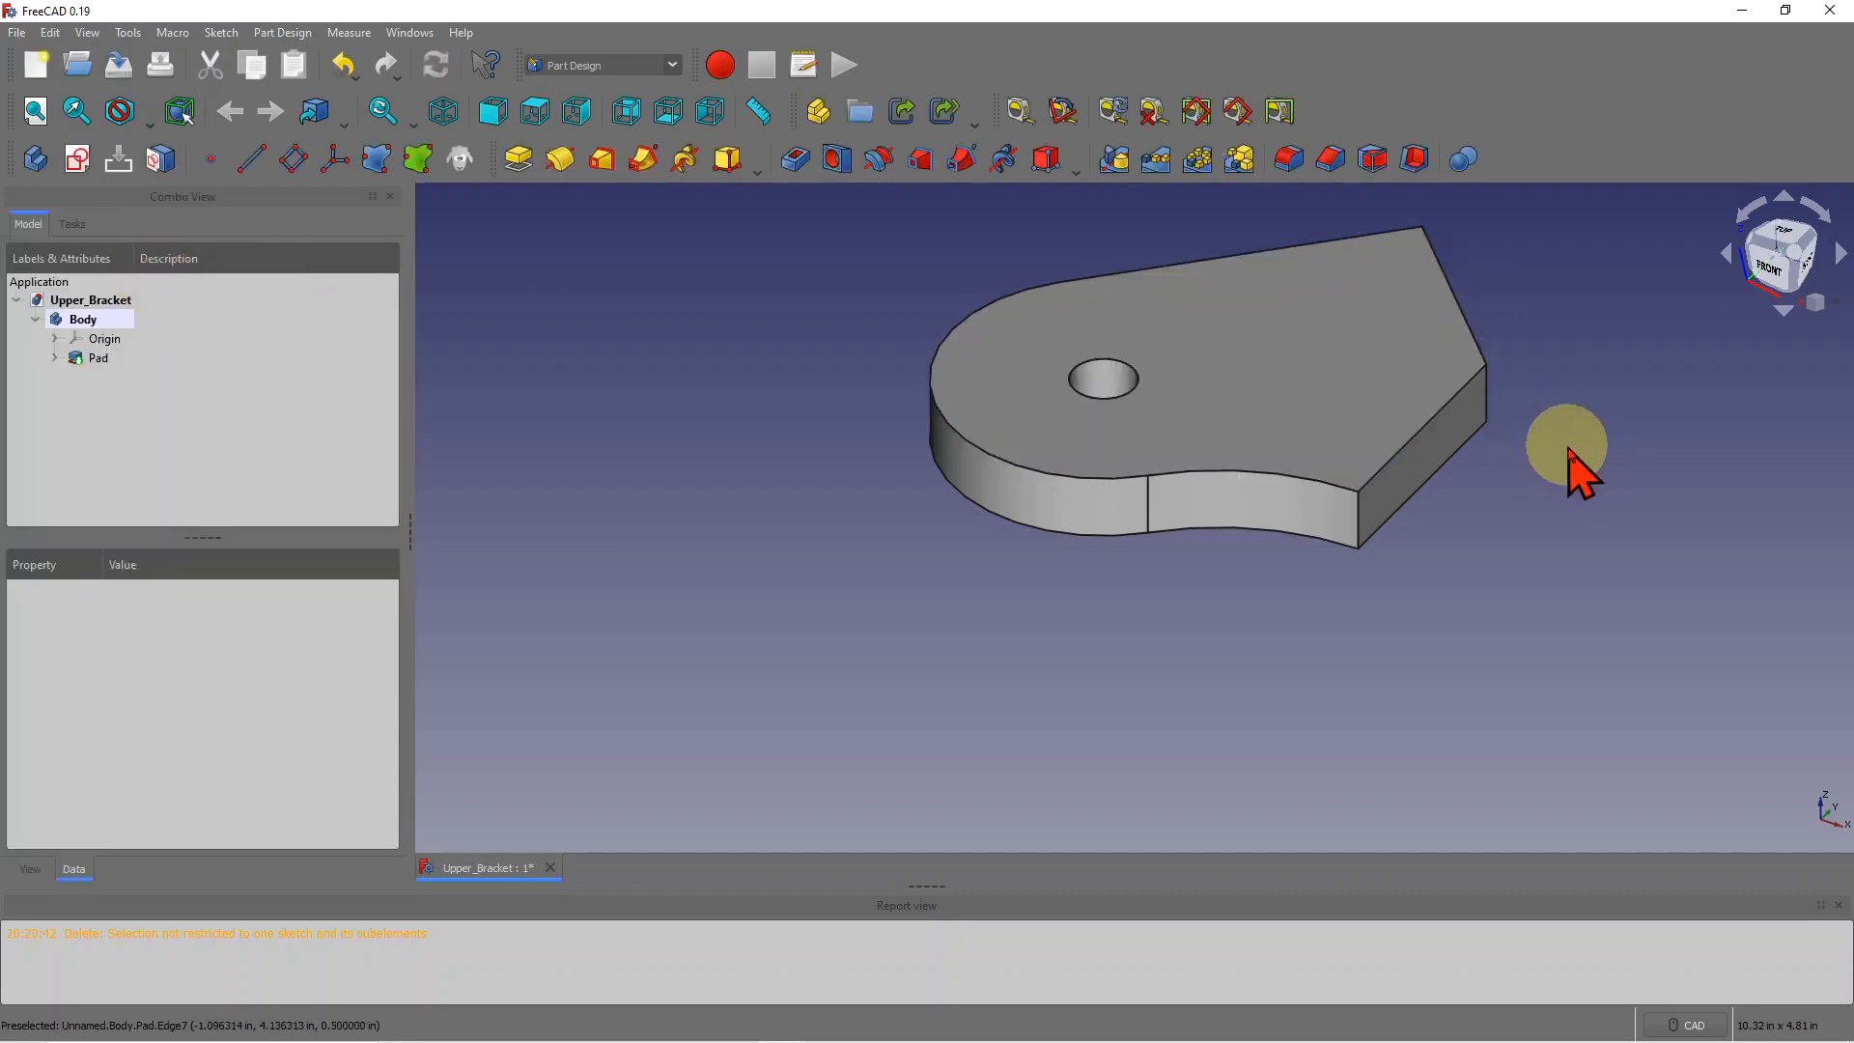
Step: Set the Z position of the datum plane's attachment offset to 0.5 in
middle_drag(1569, 447, 1229, 380)
scroll(1354, 254, down, 4)
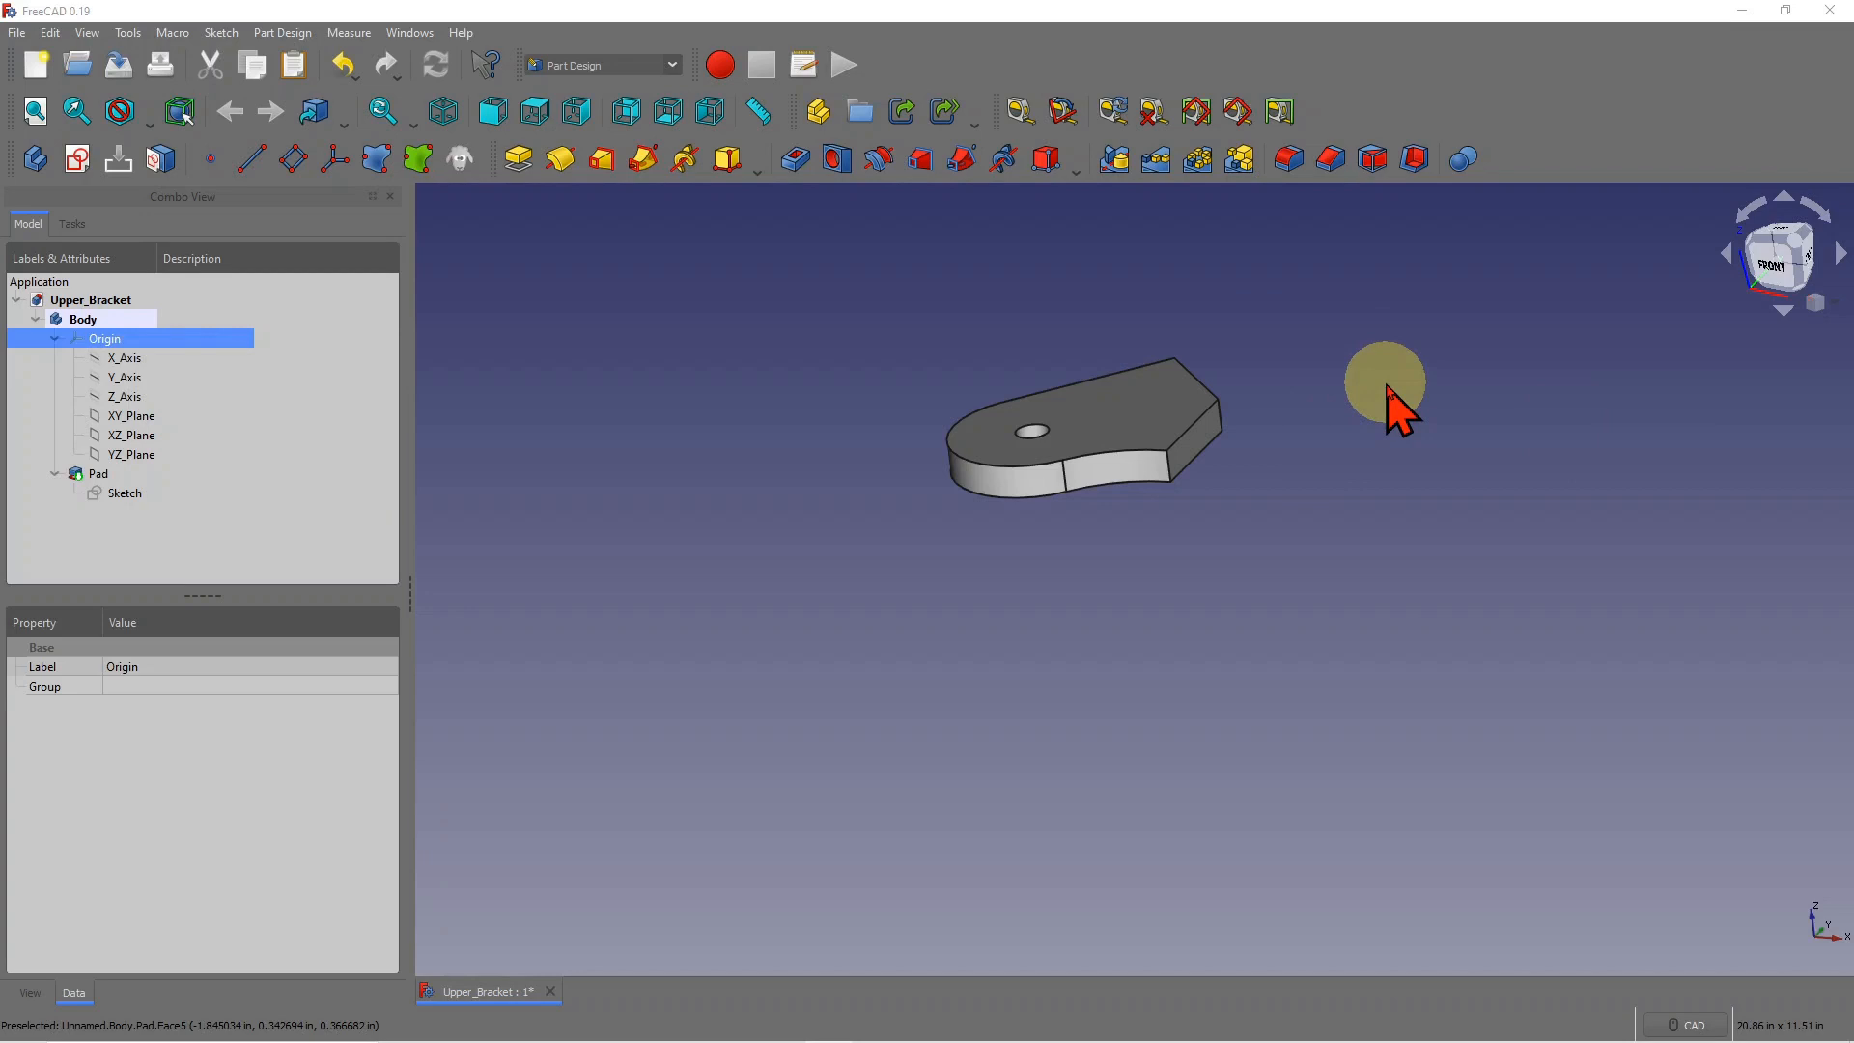
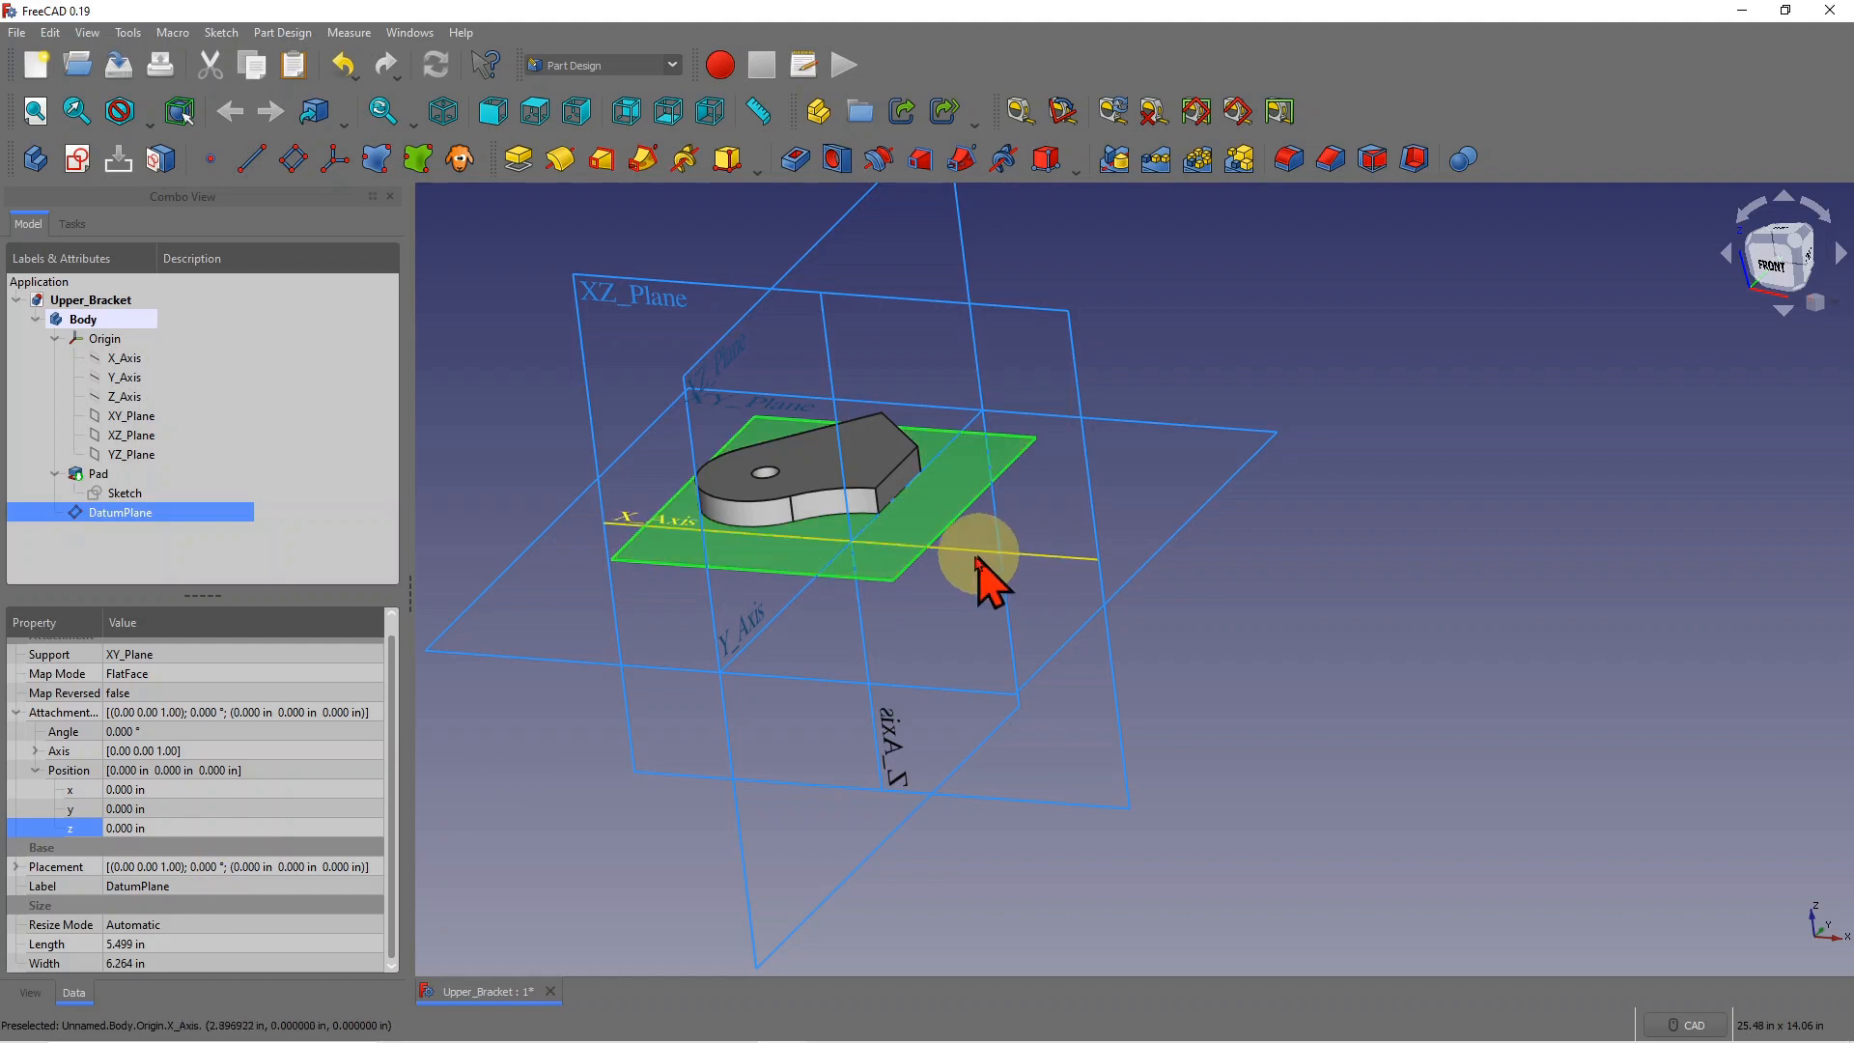
click(120, 829)
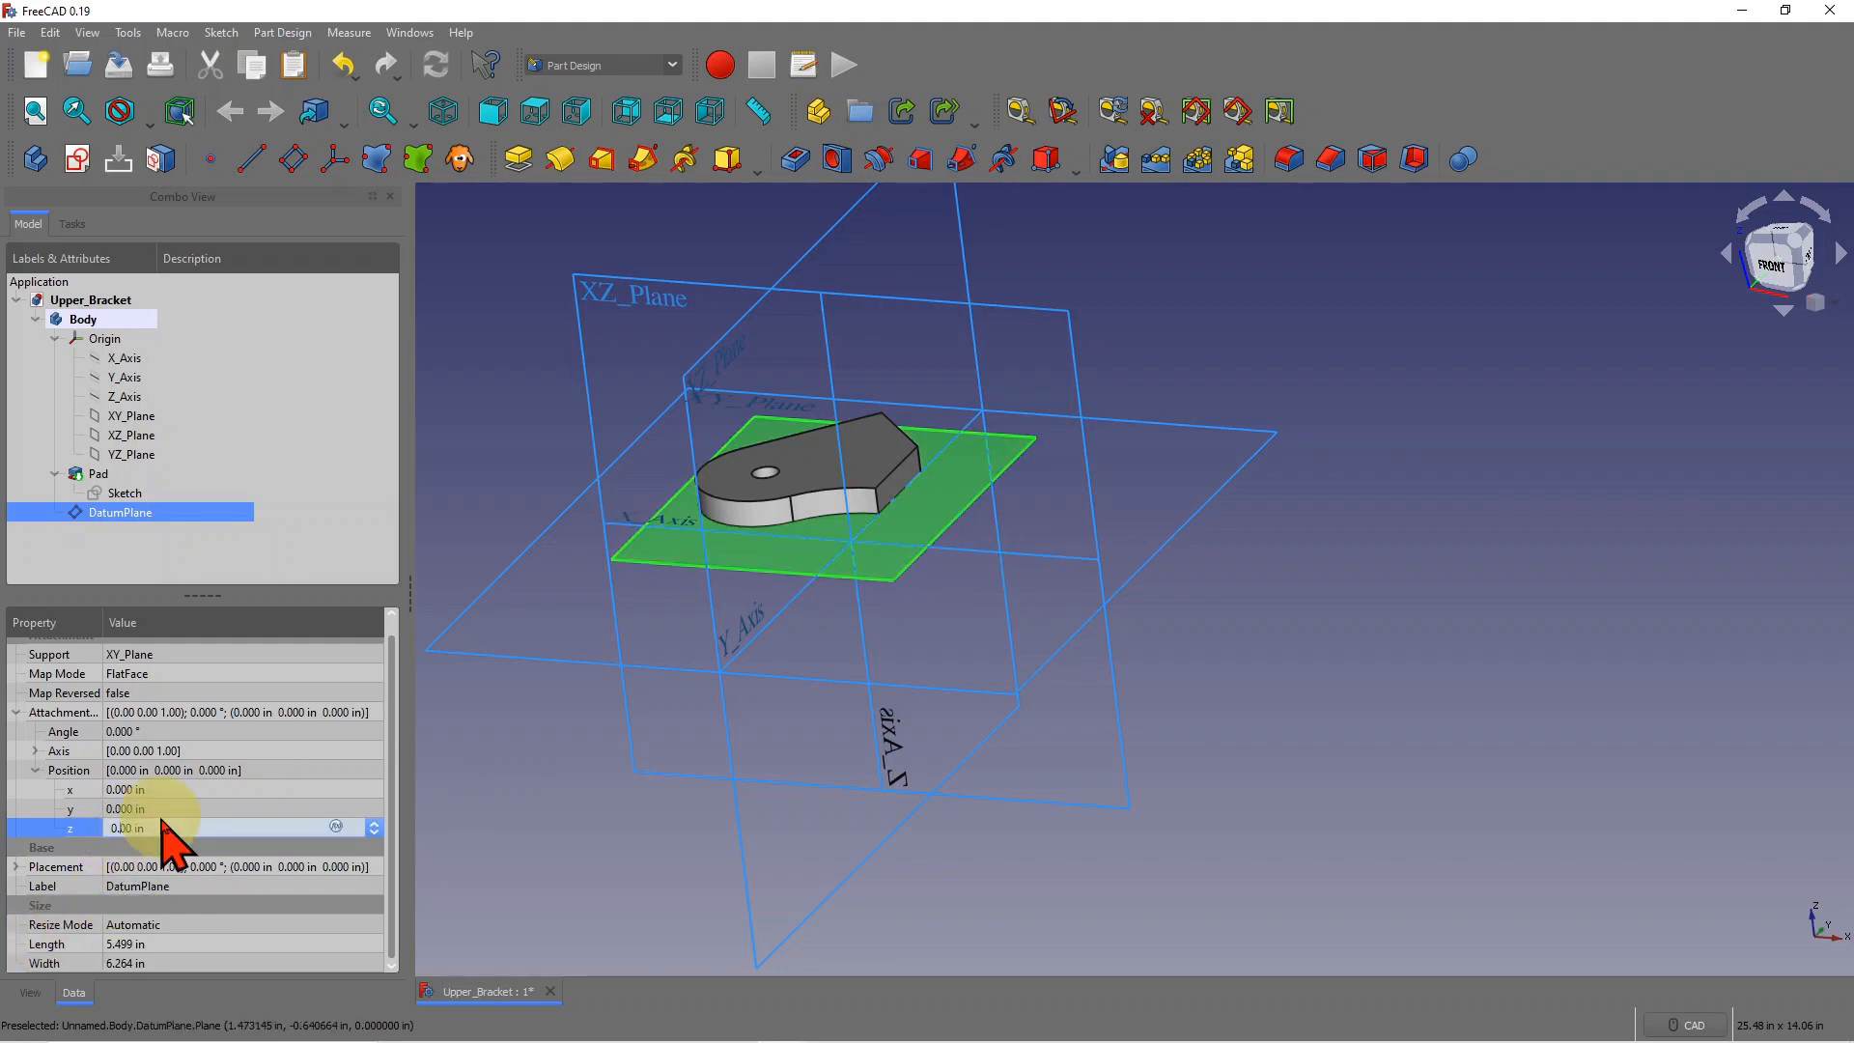
text(5)
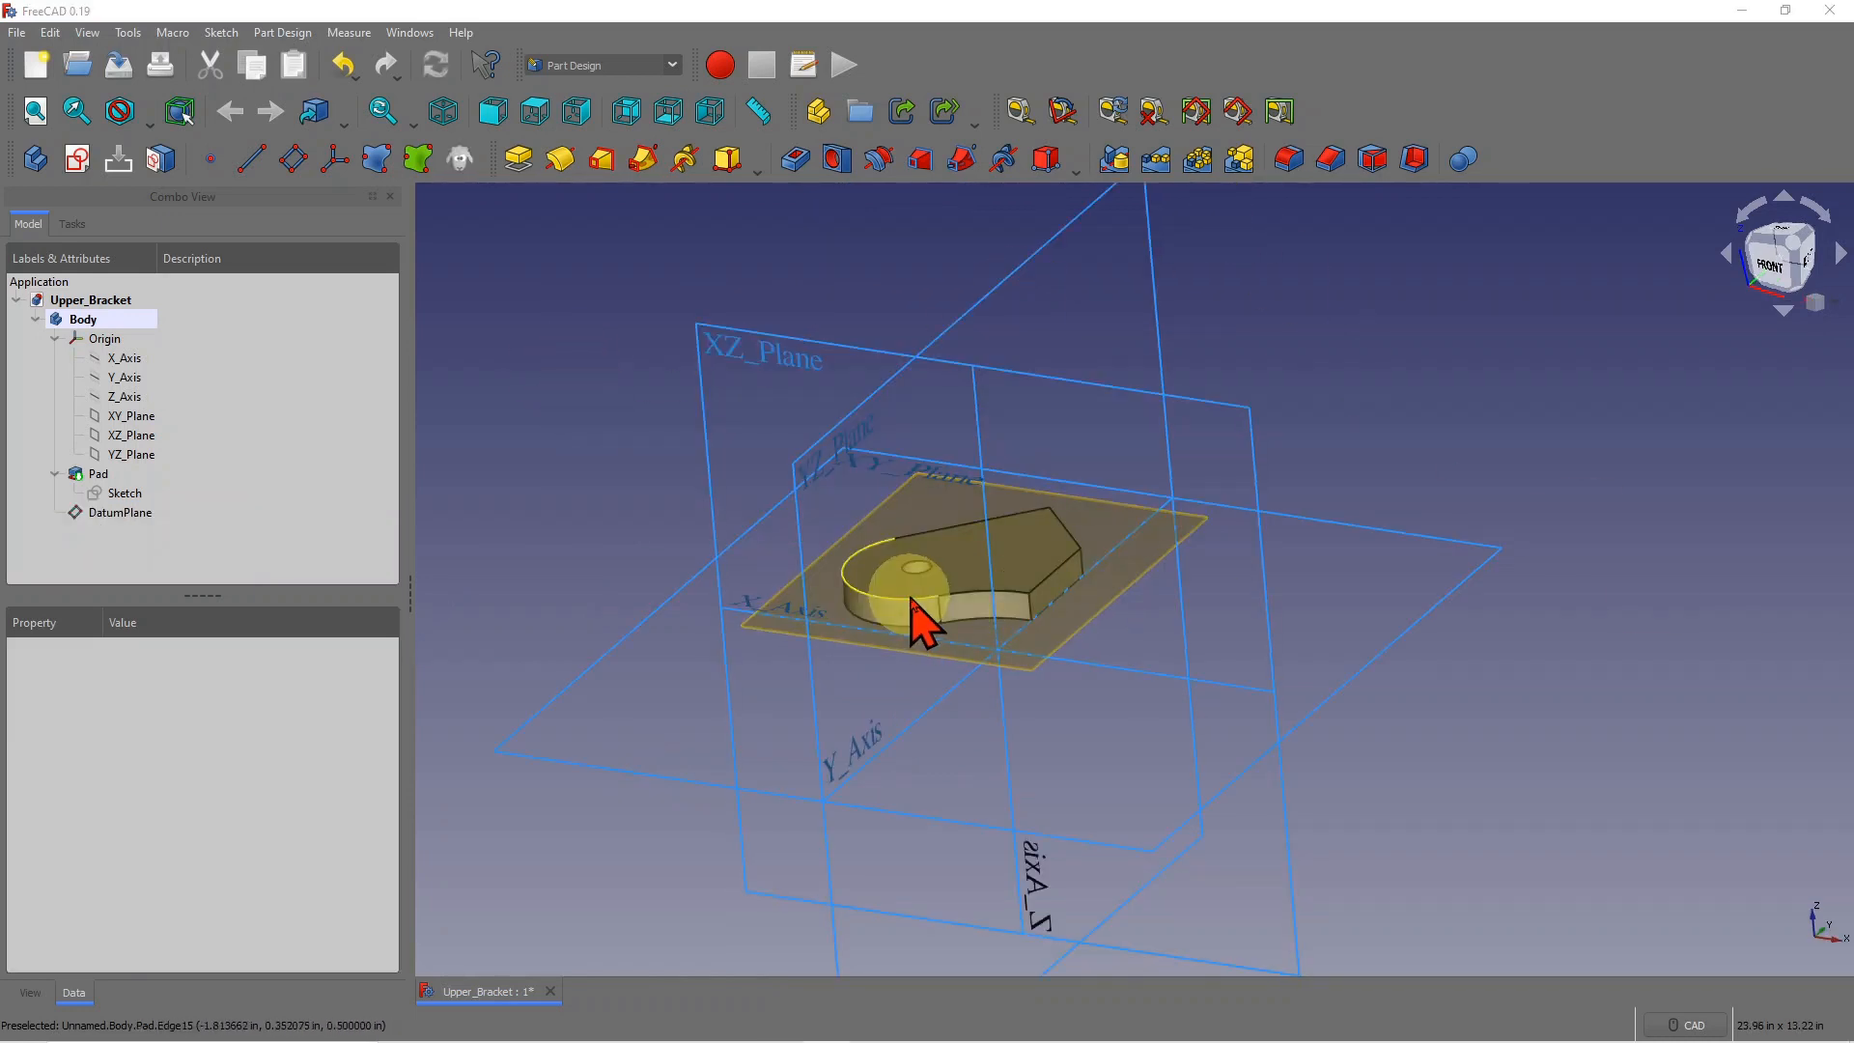
Step: Hide the body's origin planes and axes and create a sketch on the datum plane
click(96, 340)
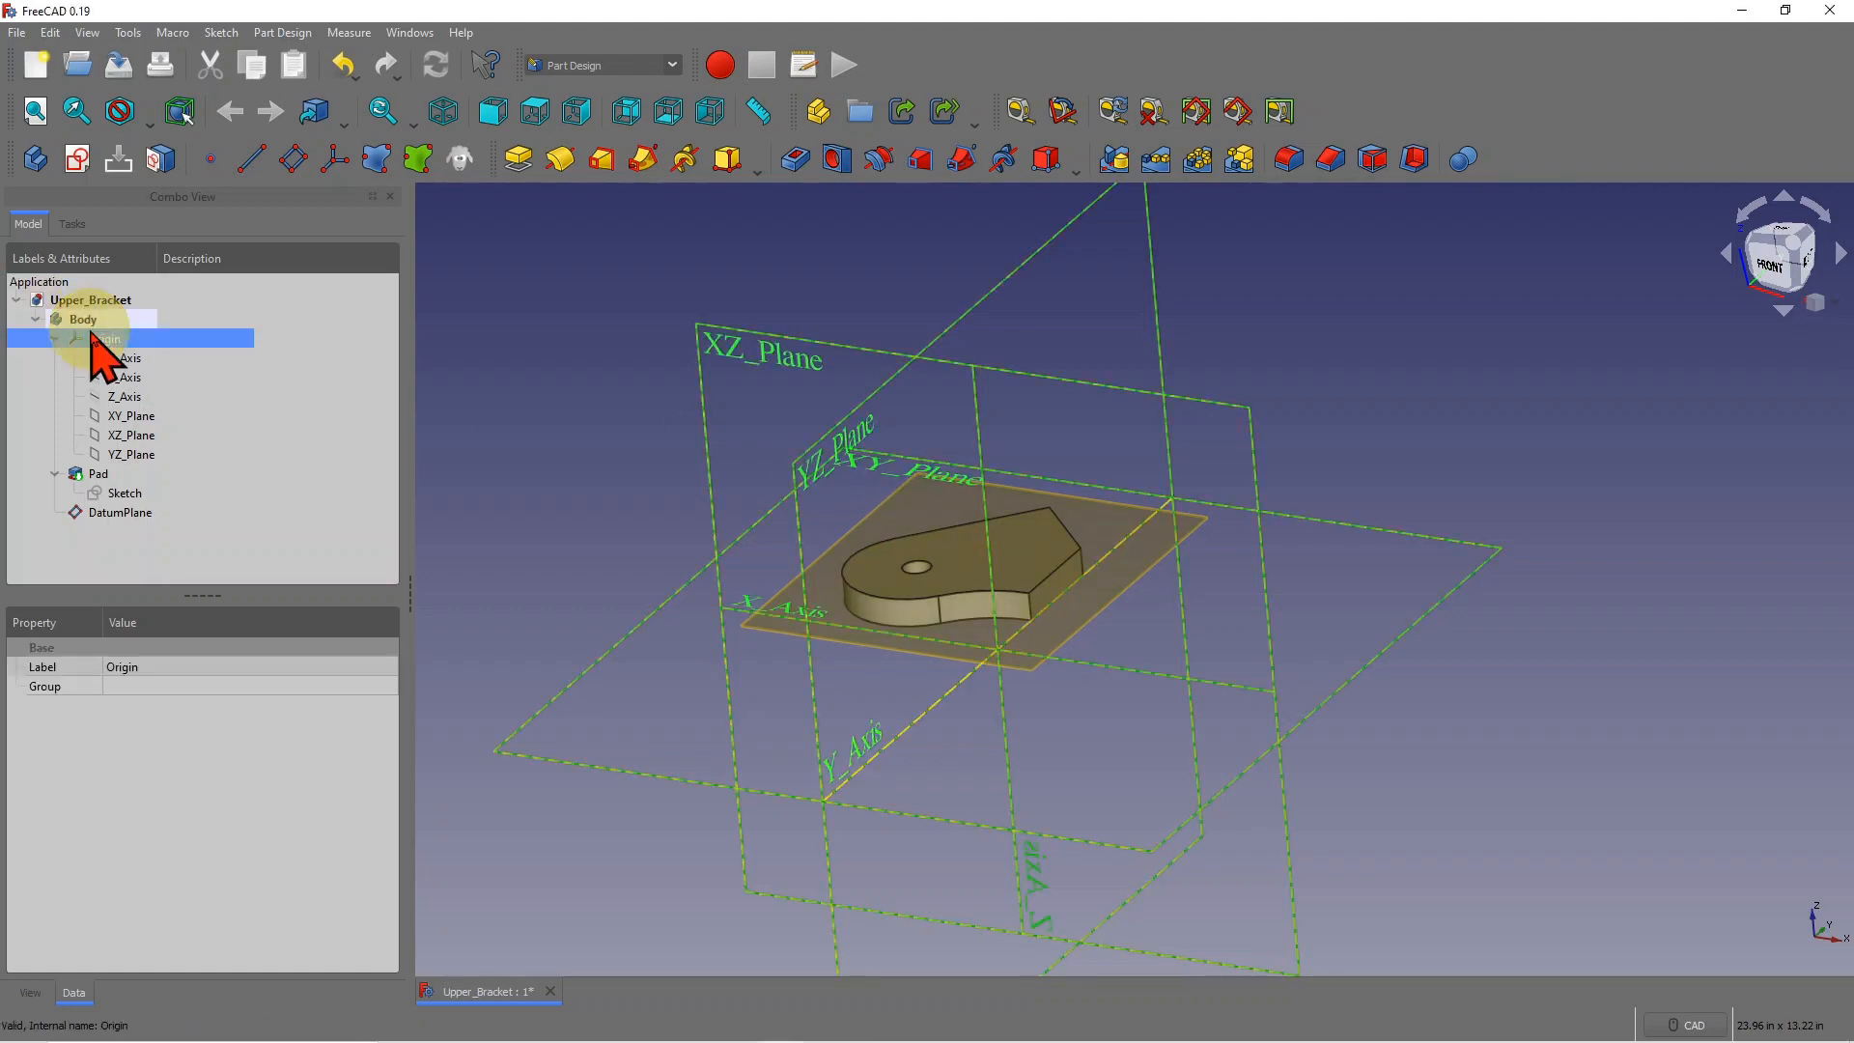
key(space)
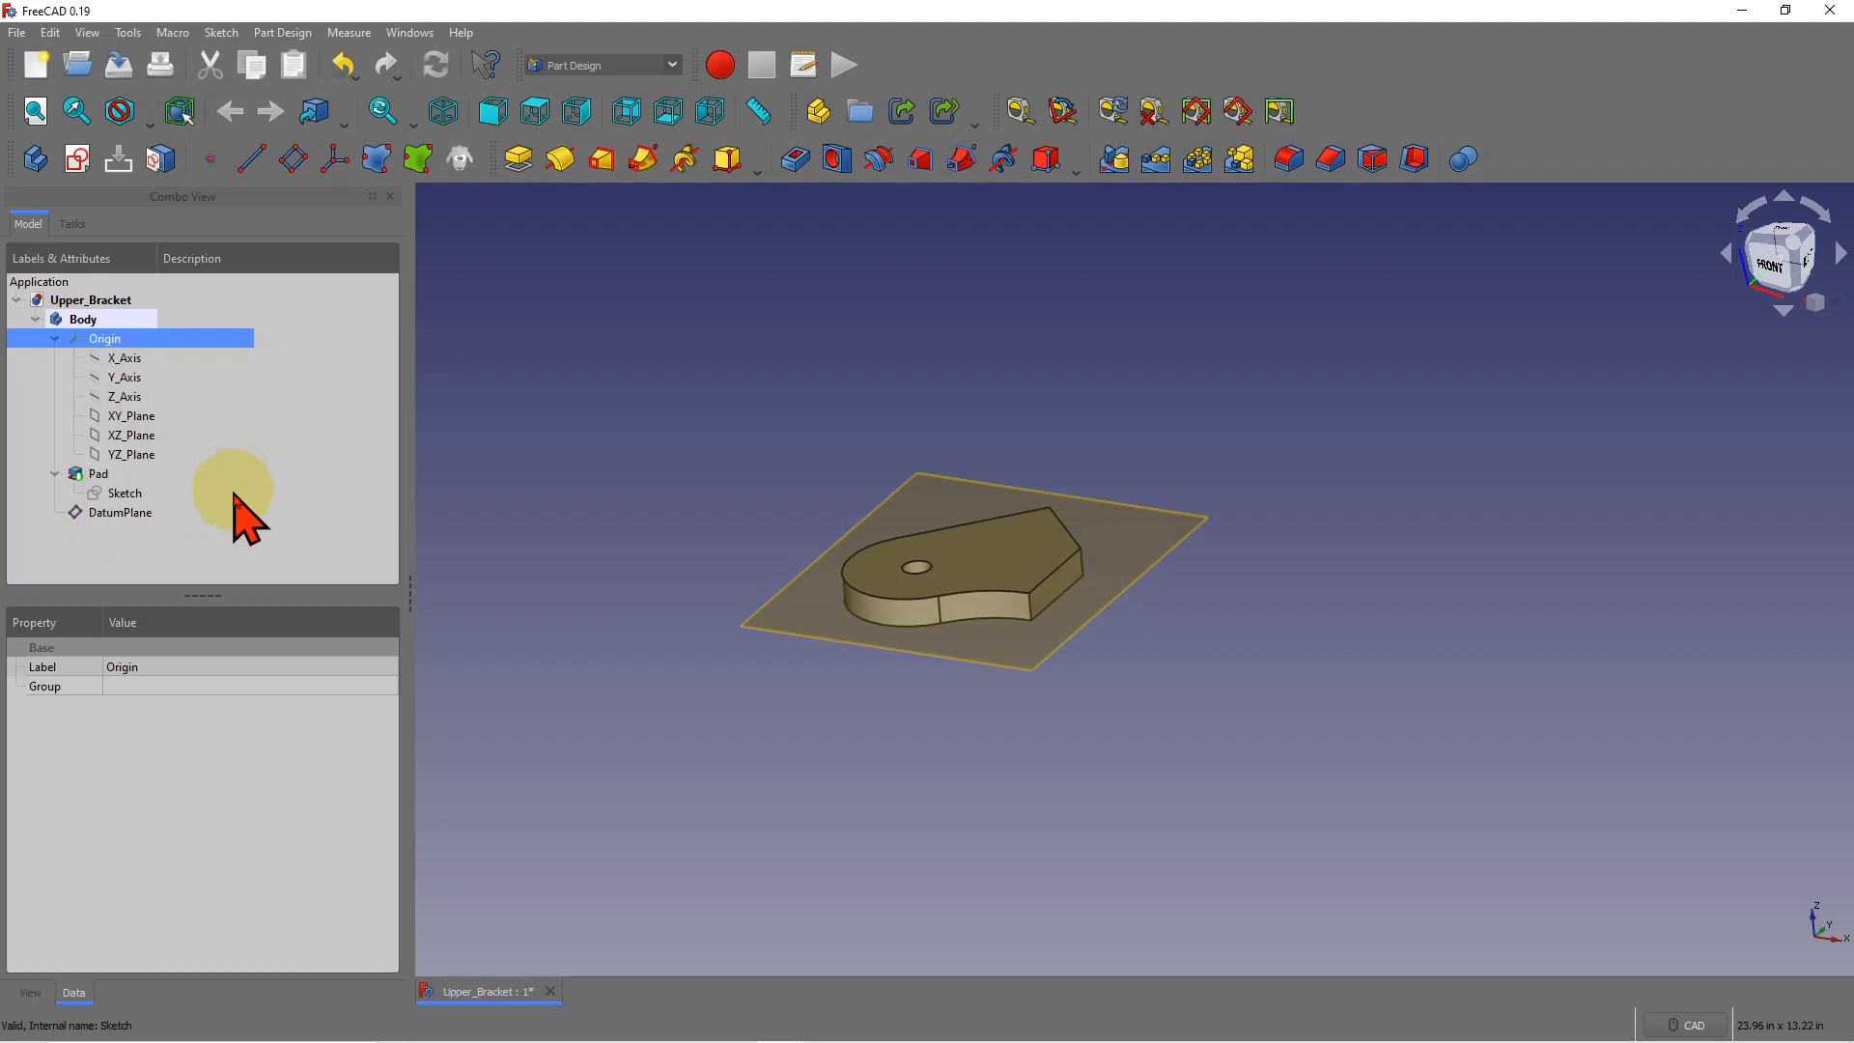
click(948, 507)
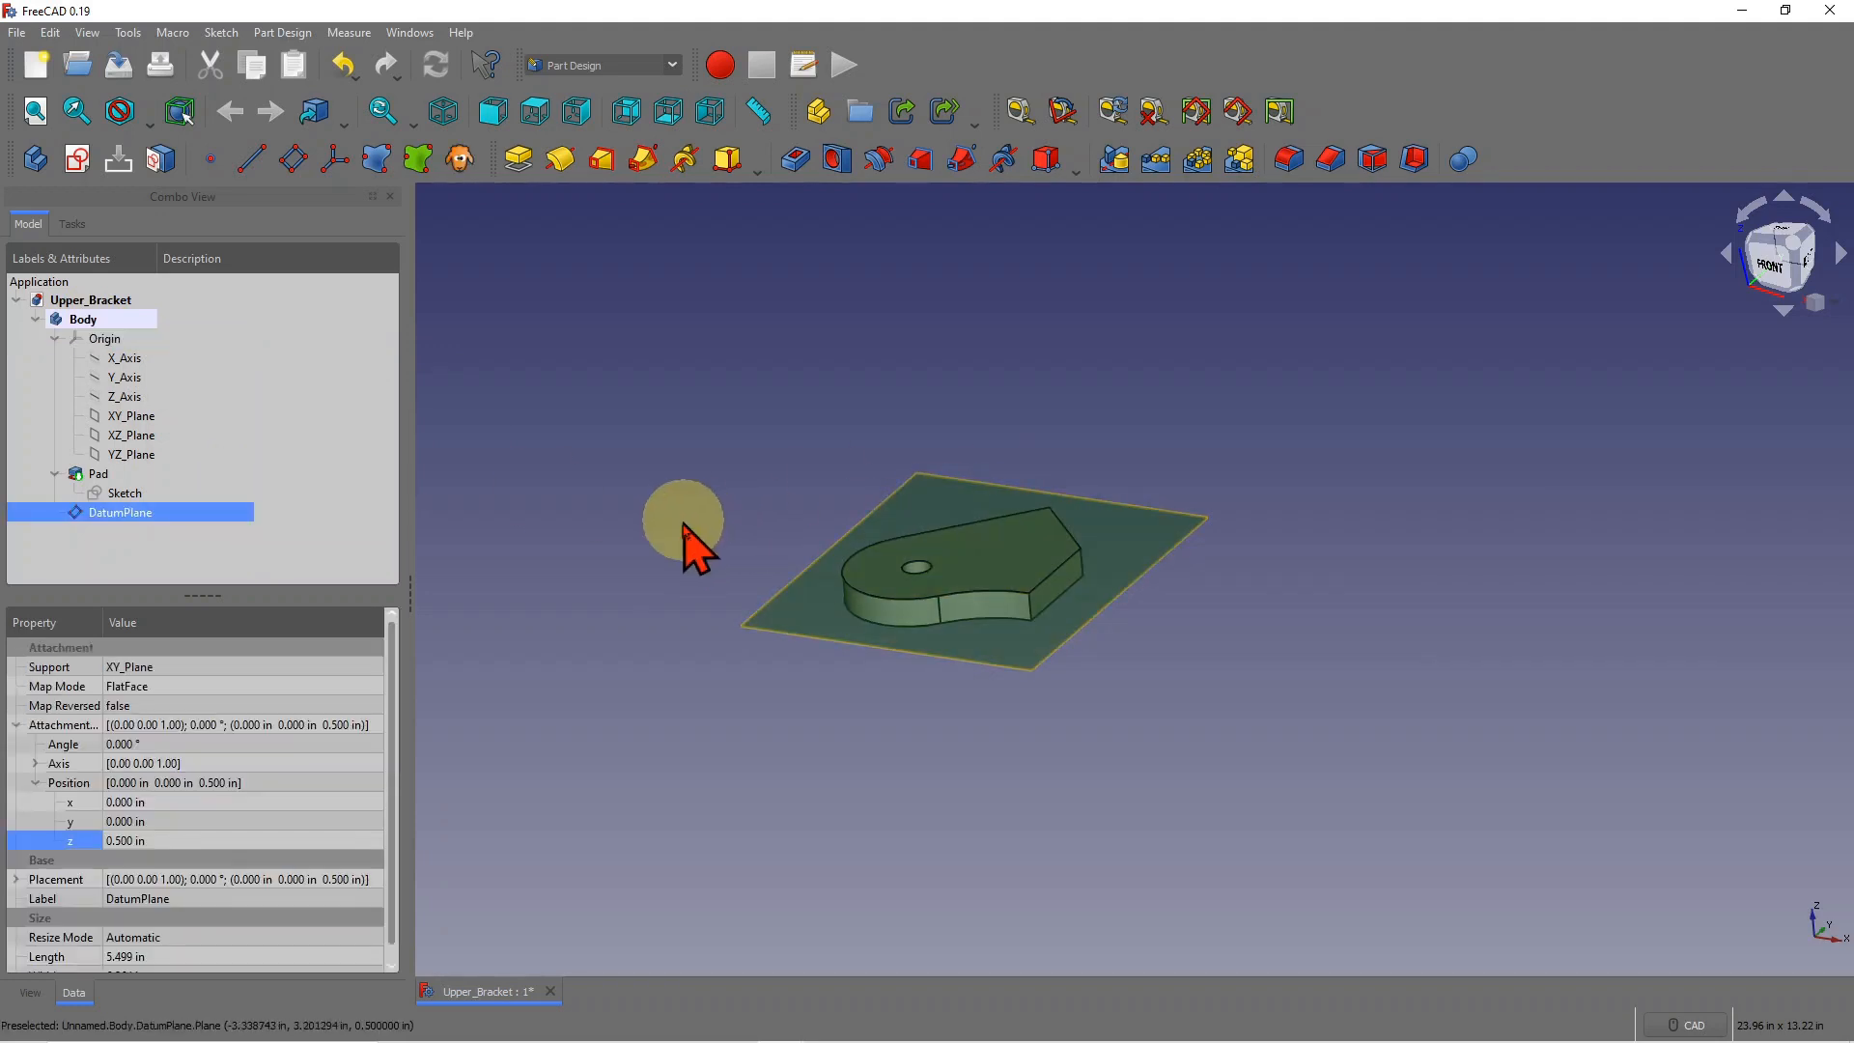
click(78, 159)
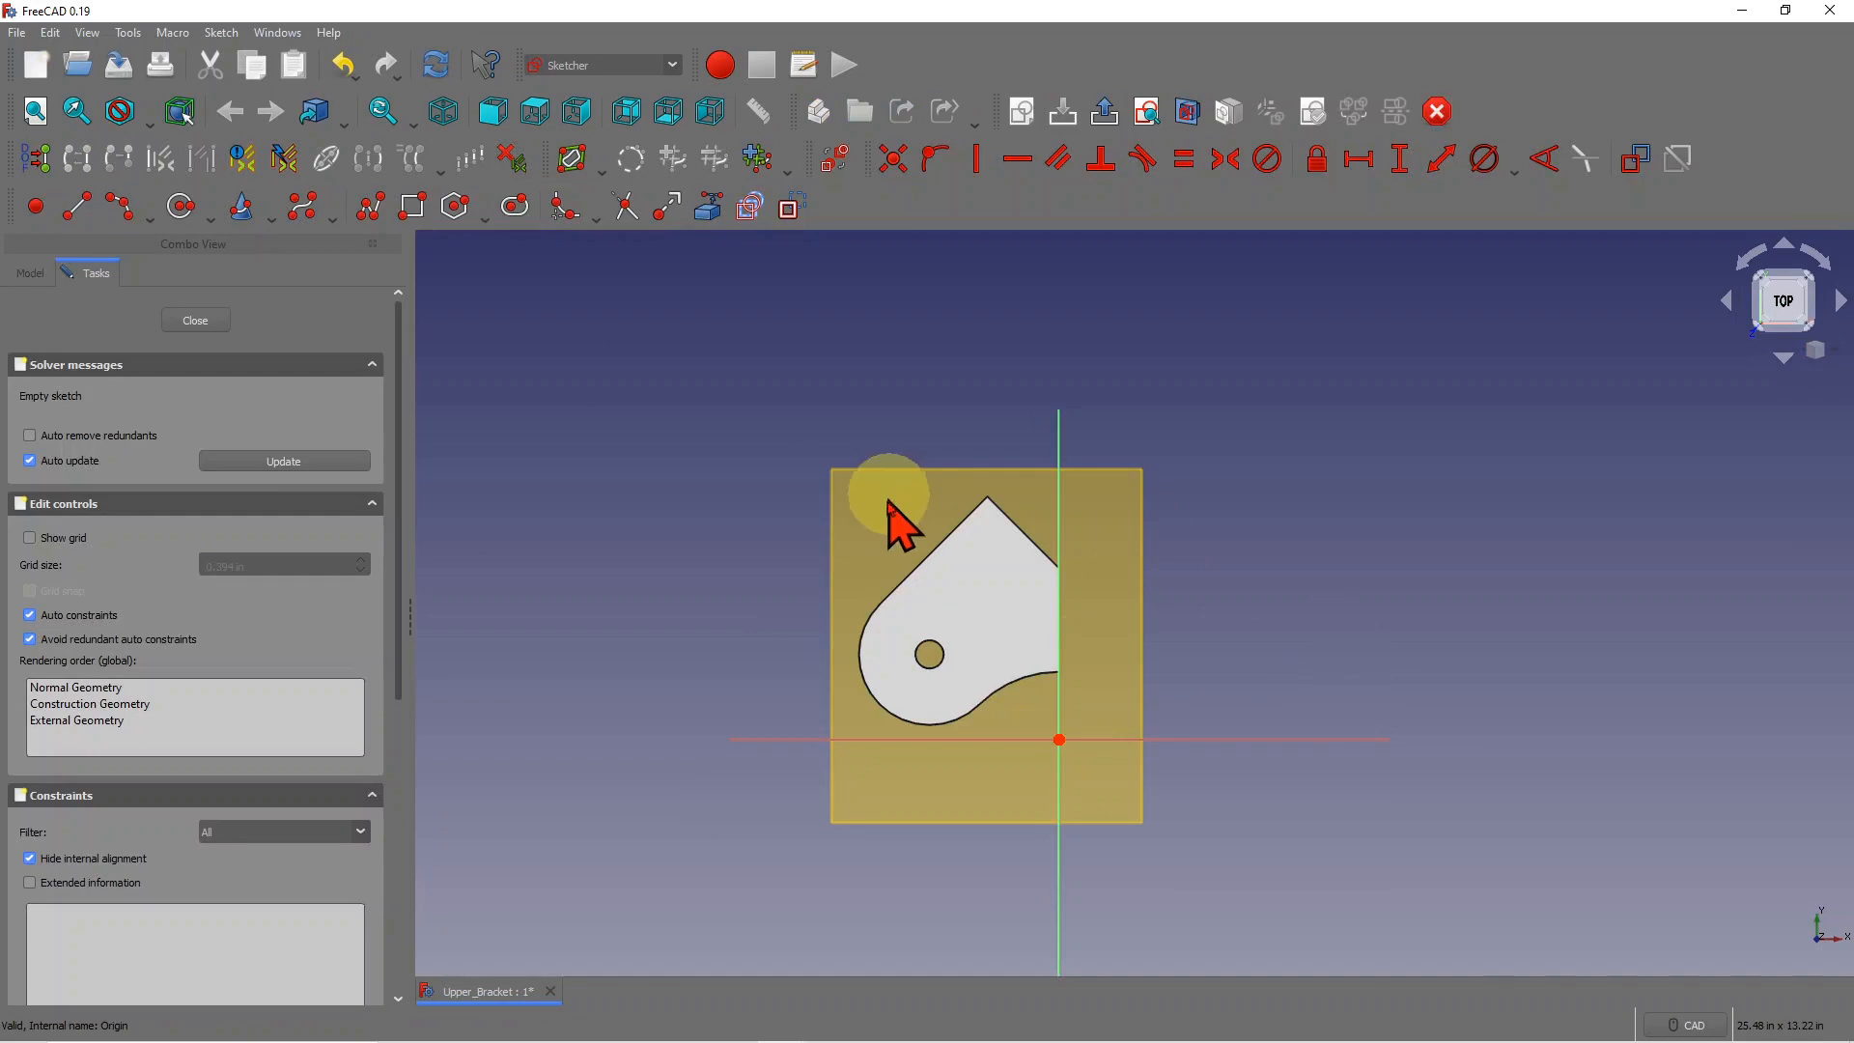
Step: Link the pad's two slanted straight edges and its vertical edge into the sketch as external geometry
scroll(915, 551, up, 2)
scroll(1060, 864, up, 2)
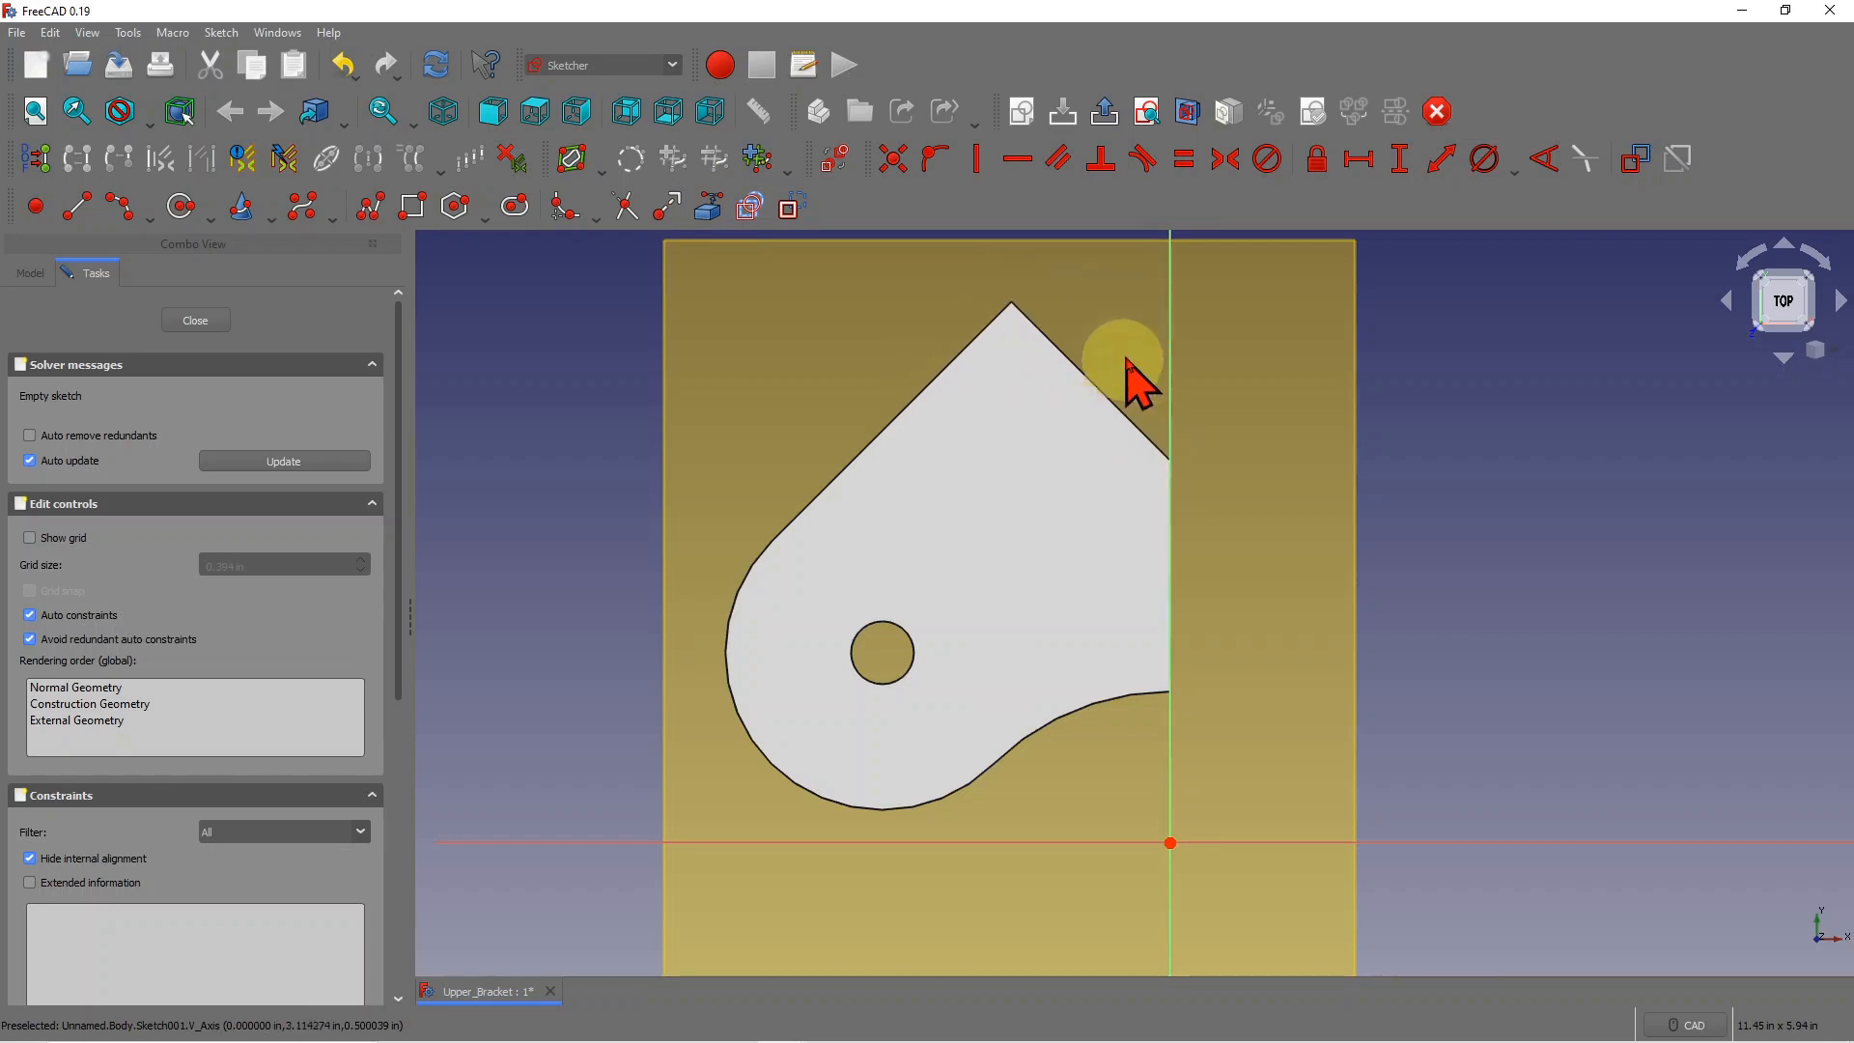
click(710, 214)
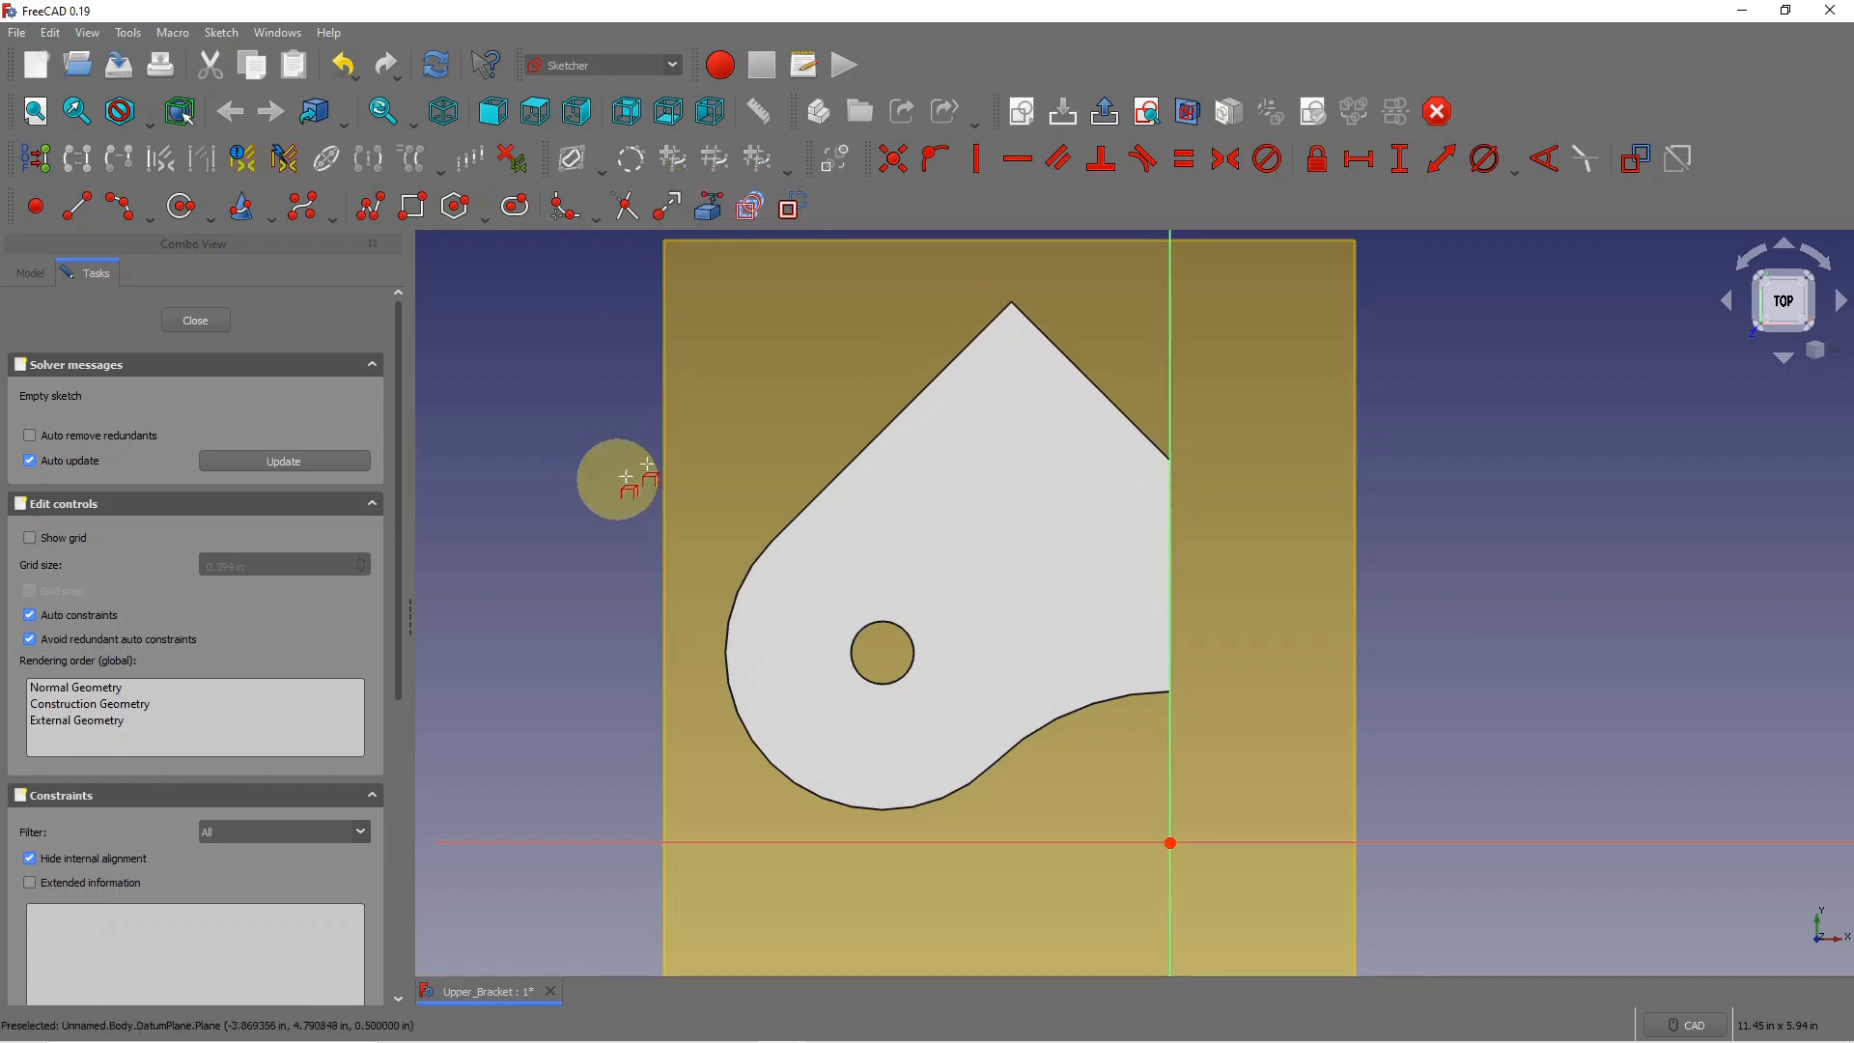
click(943, 384)
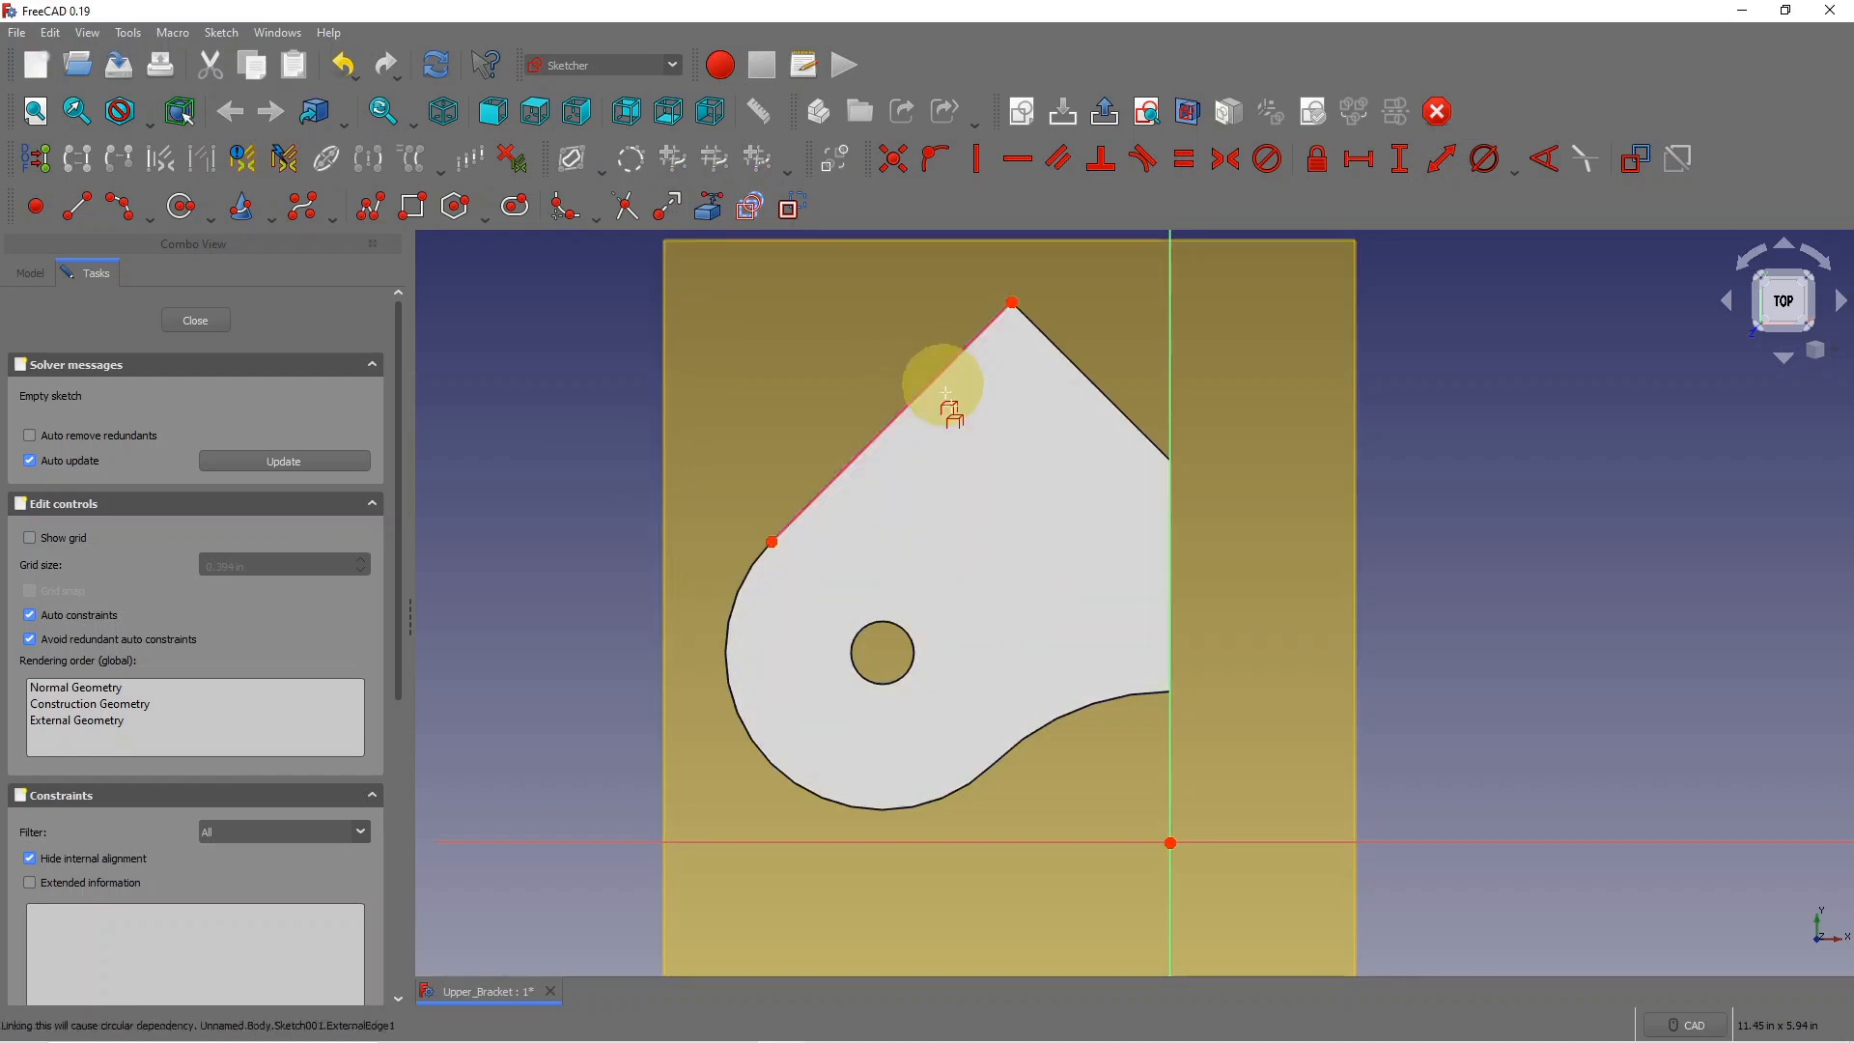
click(1104, 396)
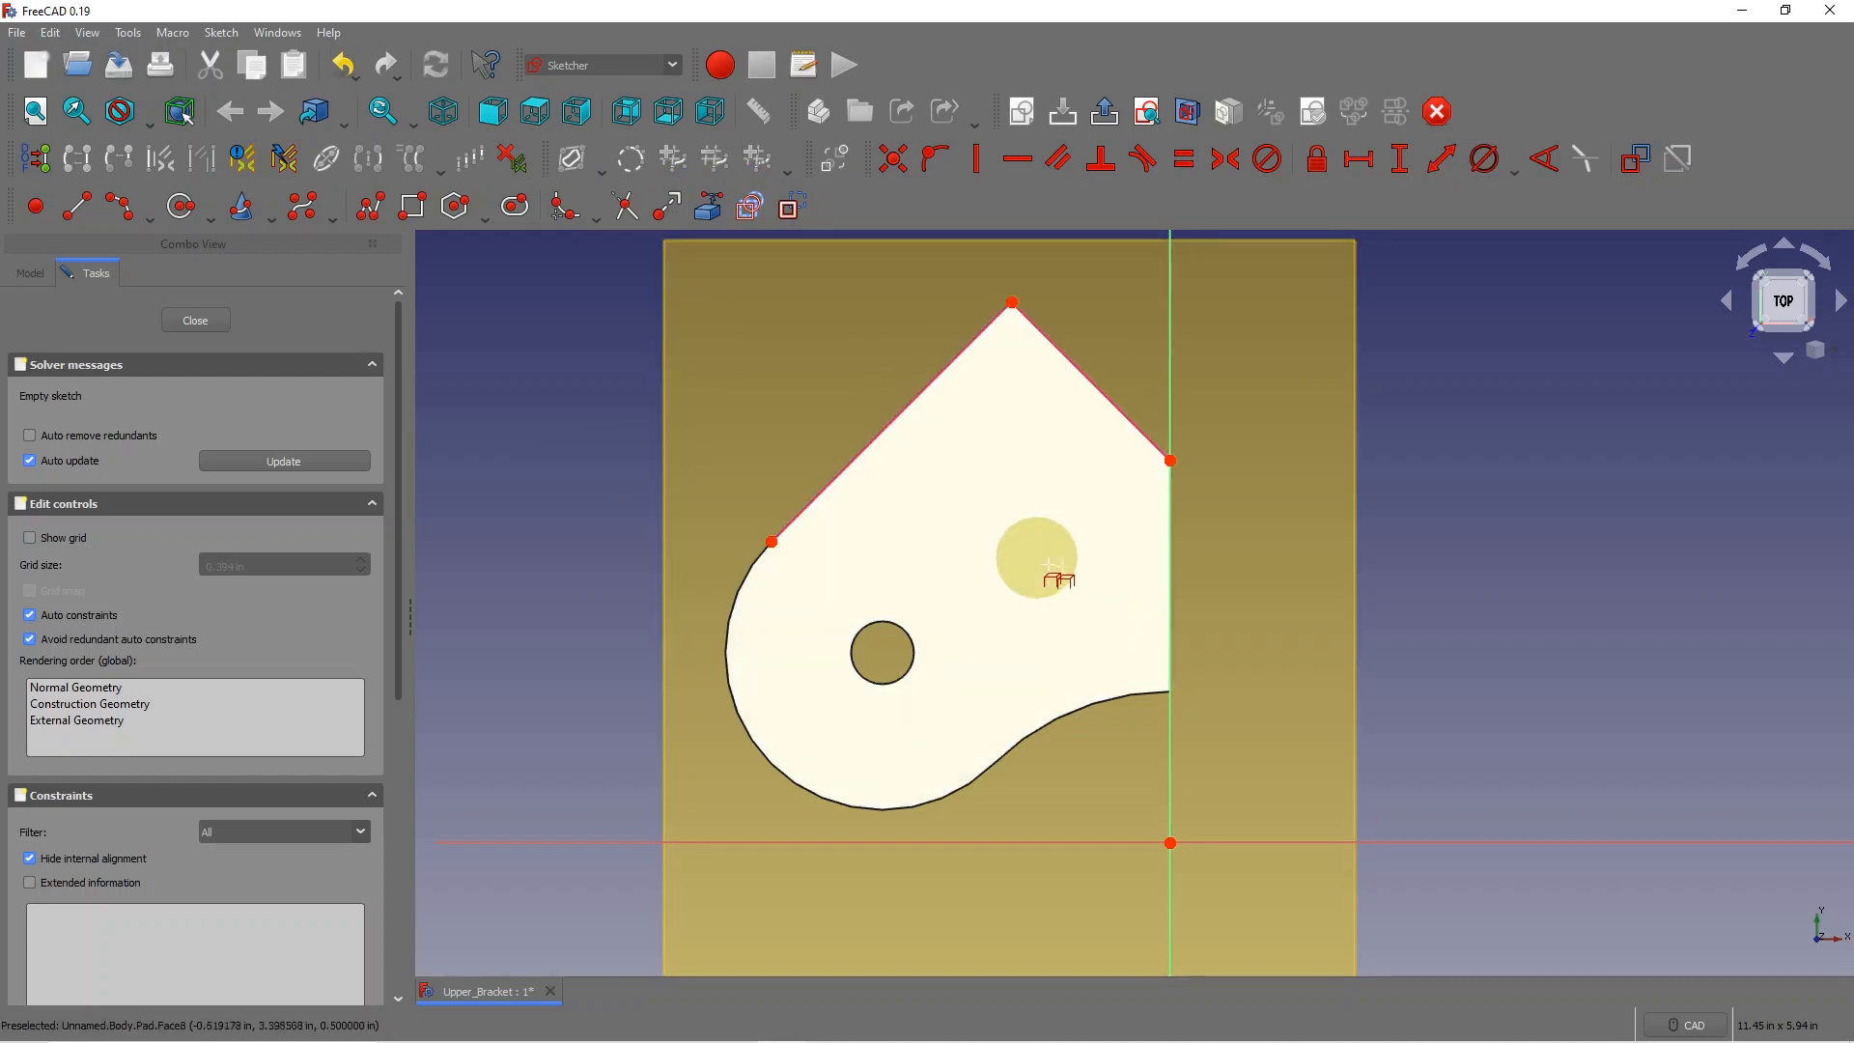
click(1167, 538)
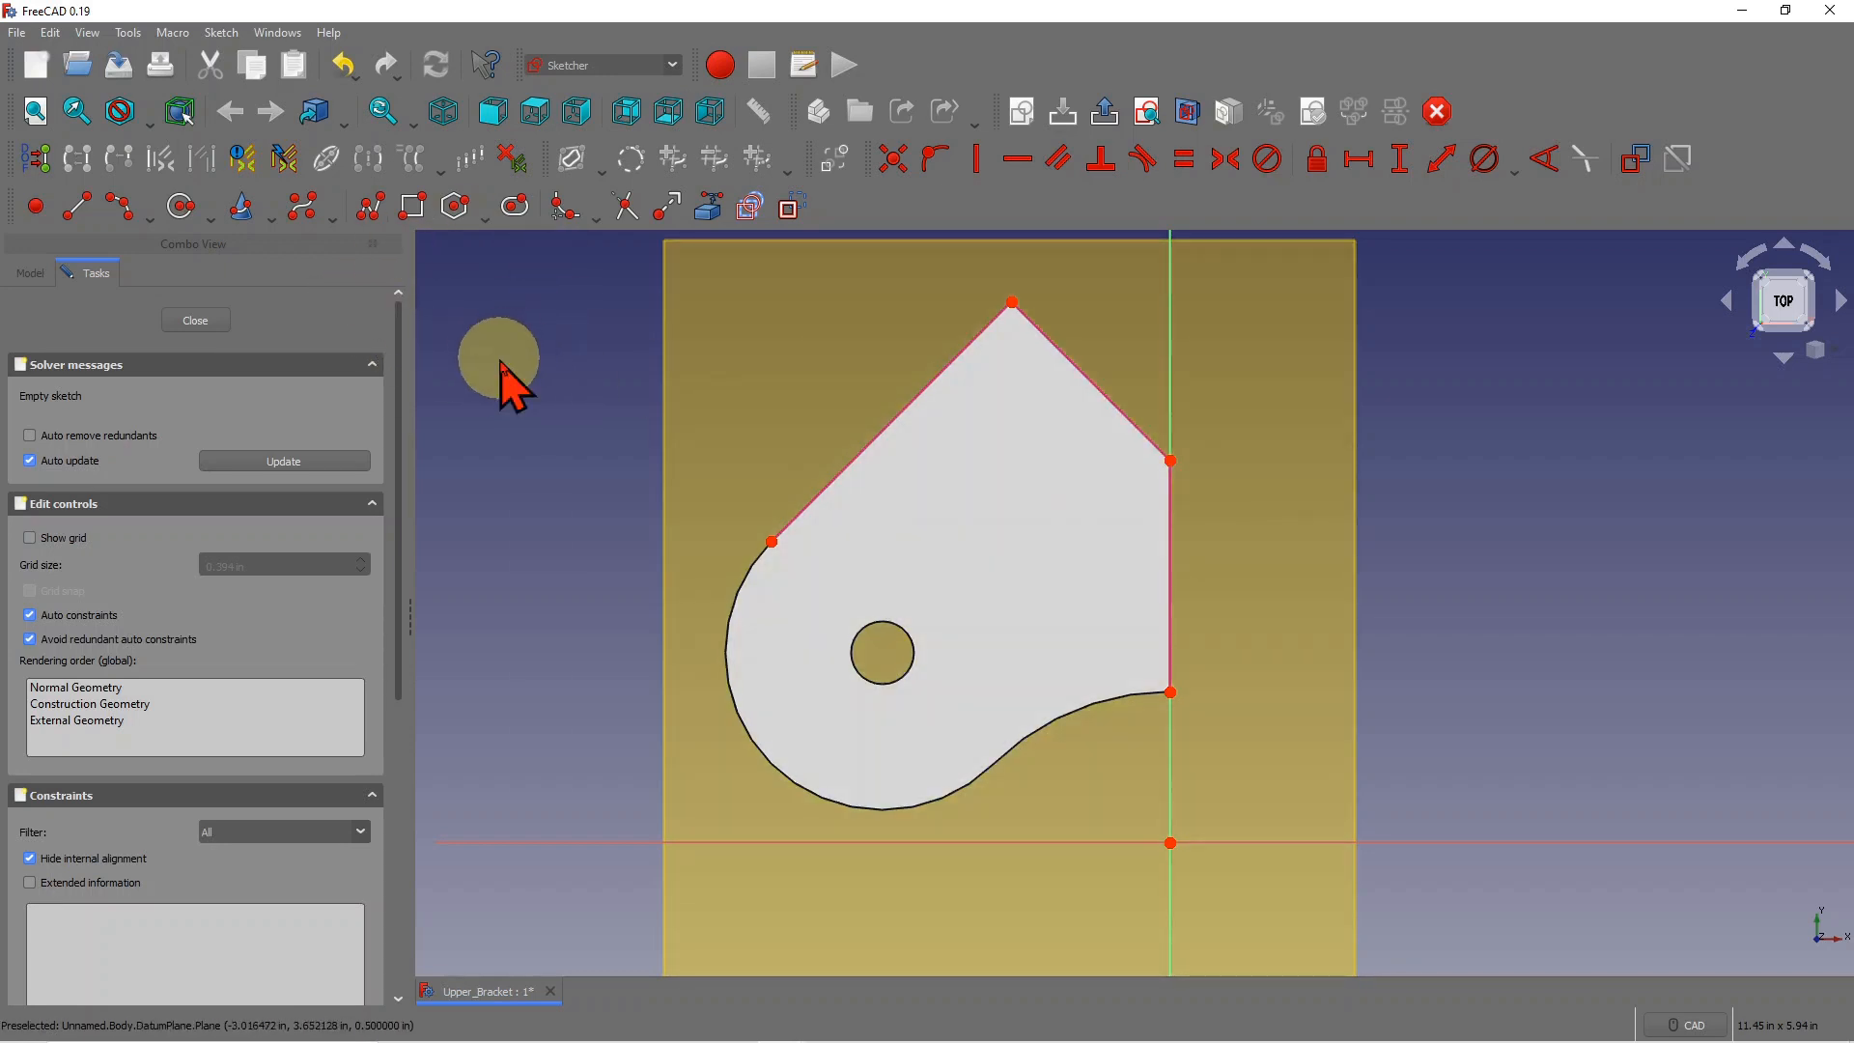
Step: Draw a closed four-line strip about 10.5 mm wide along the slanted edge between the apex and the upper end of the vertical edge
click(83, 221)
click(1170, 459)
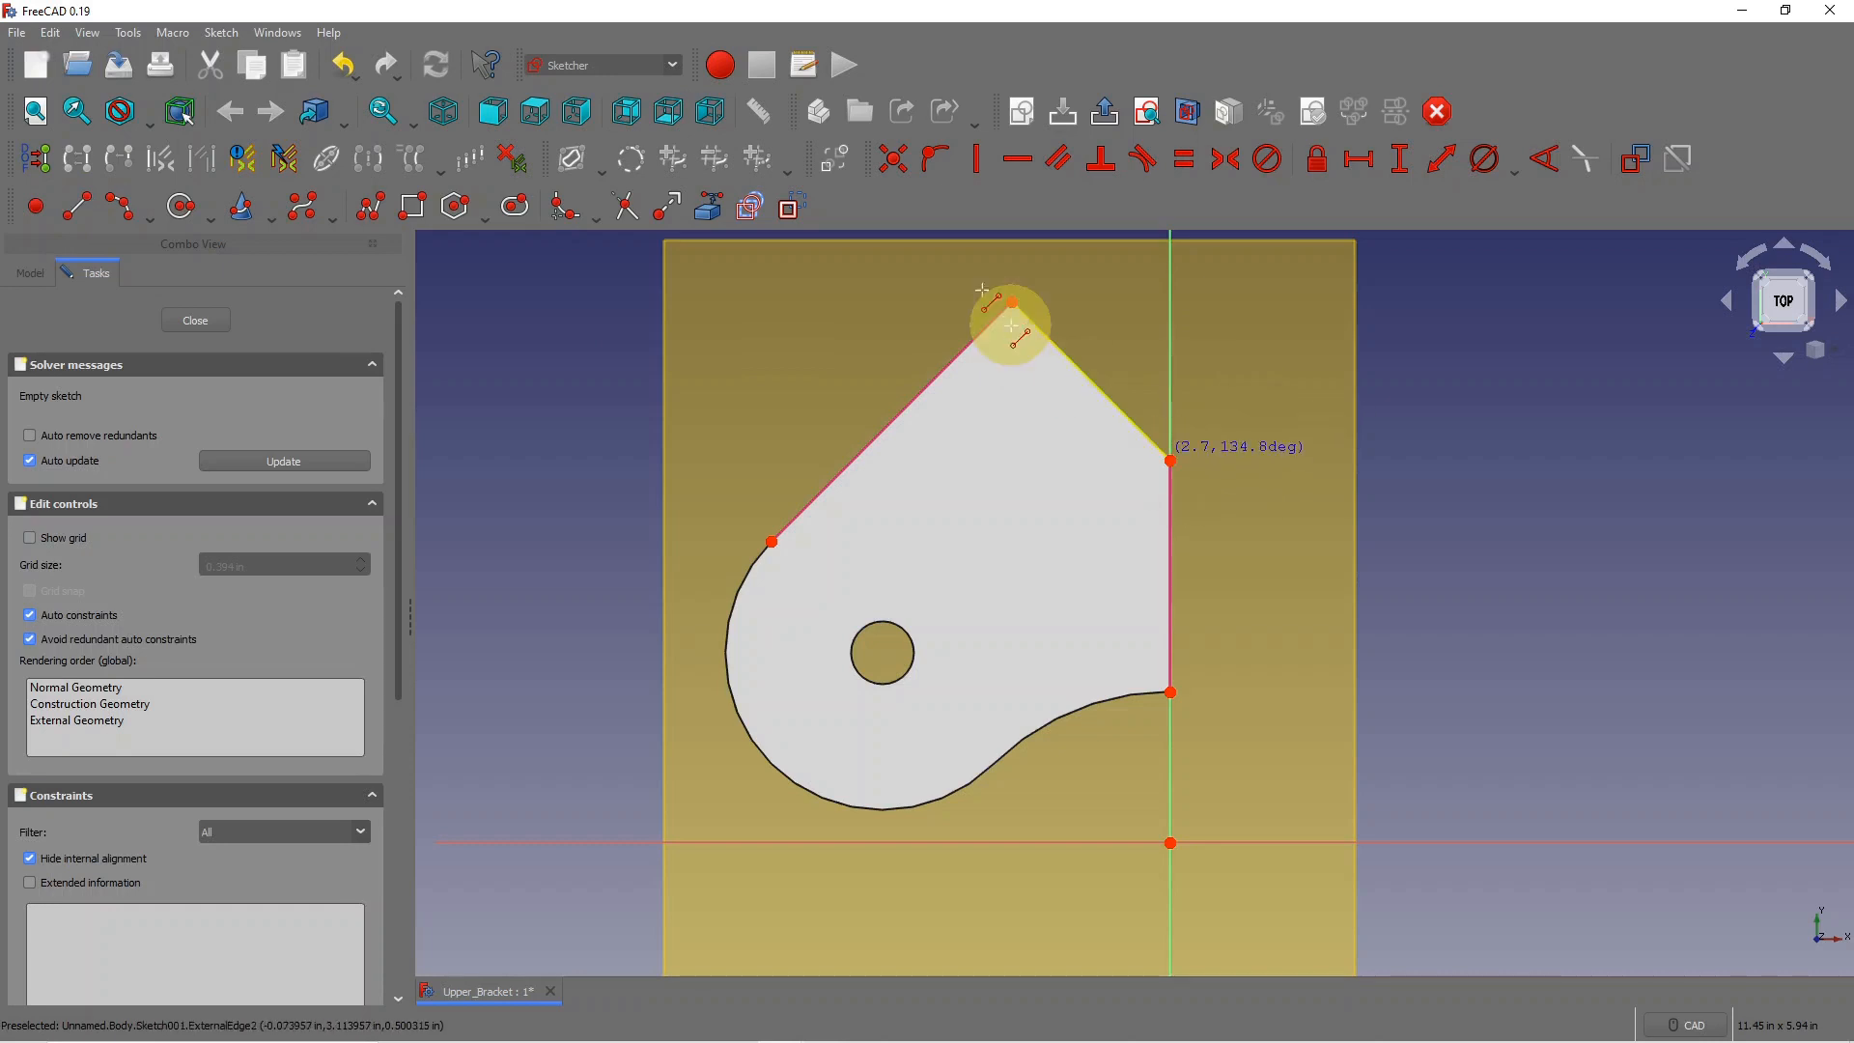
click(1012, 307)
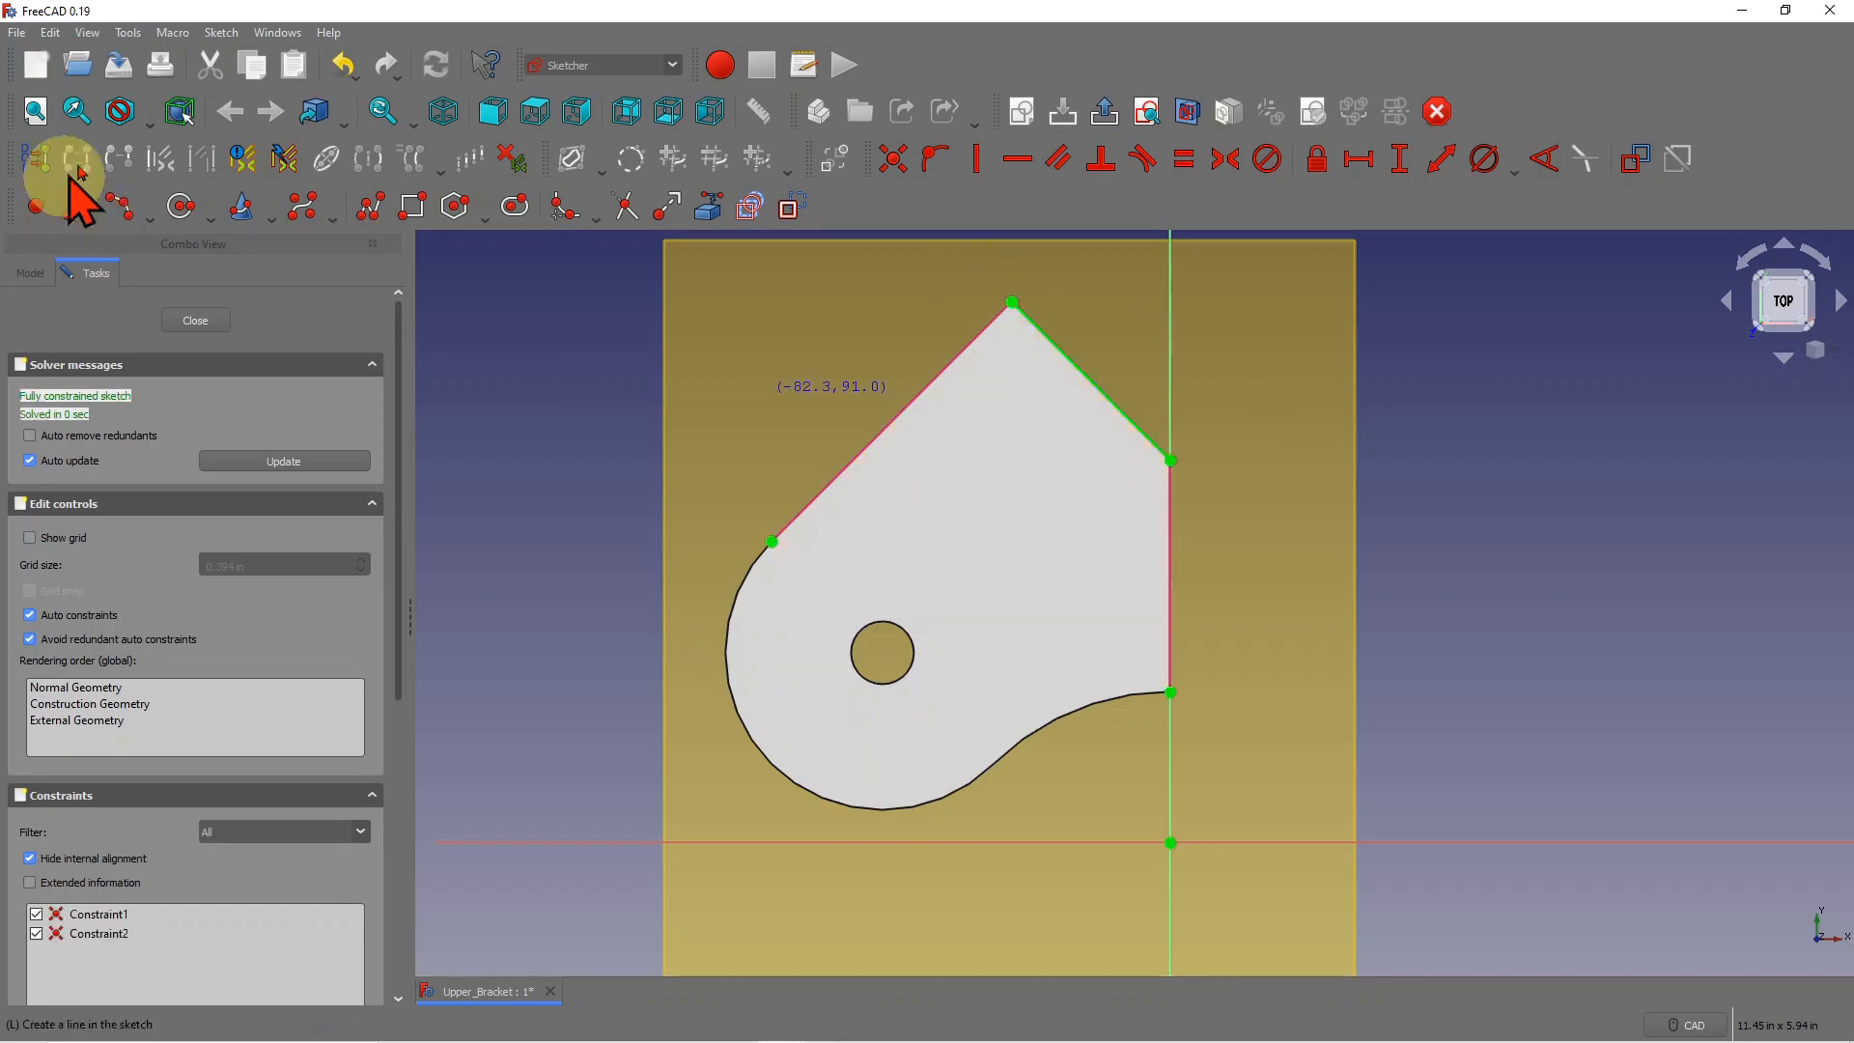
click(77, 206)
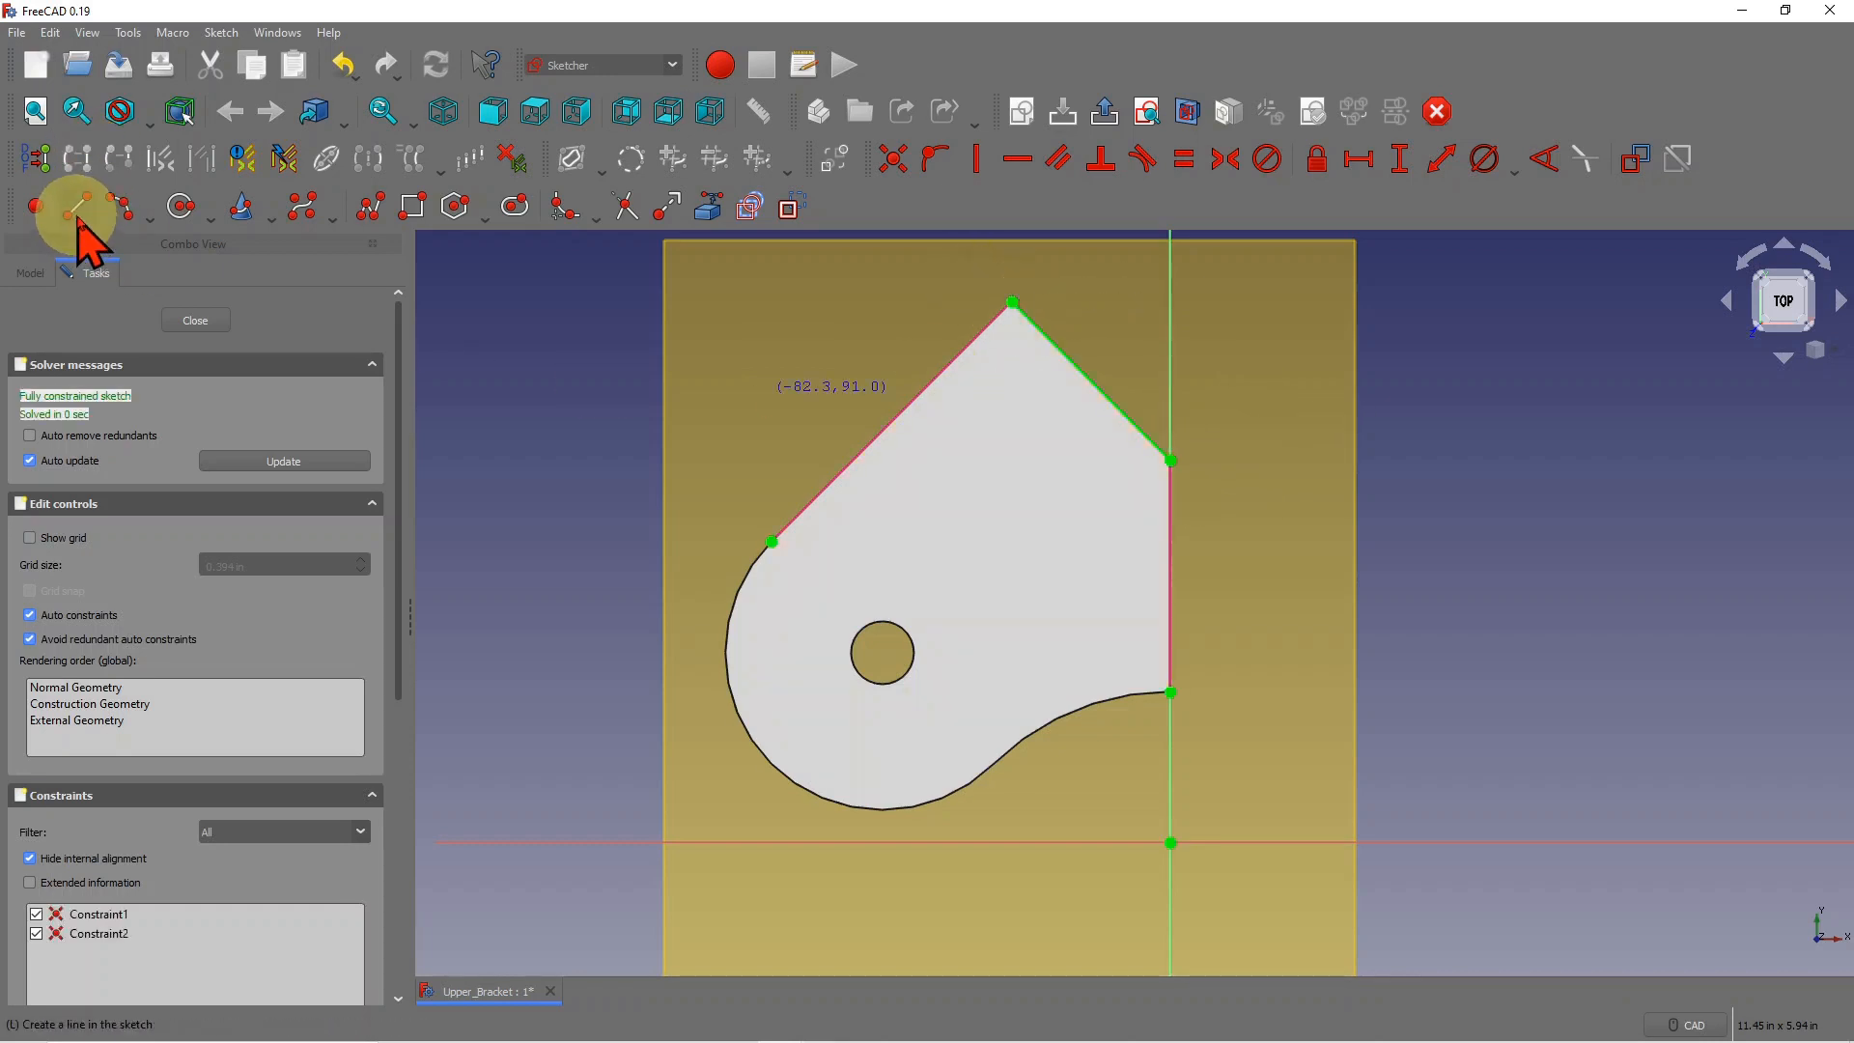
click(1012, 302)
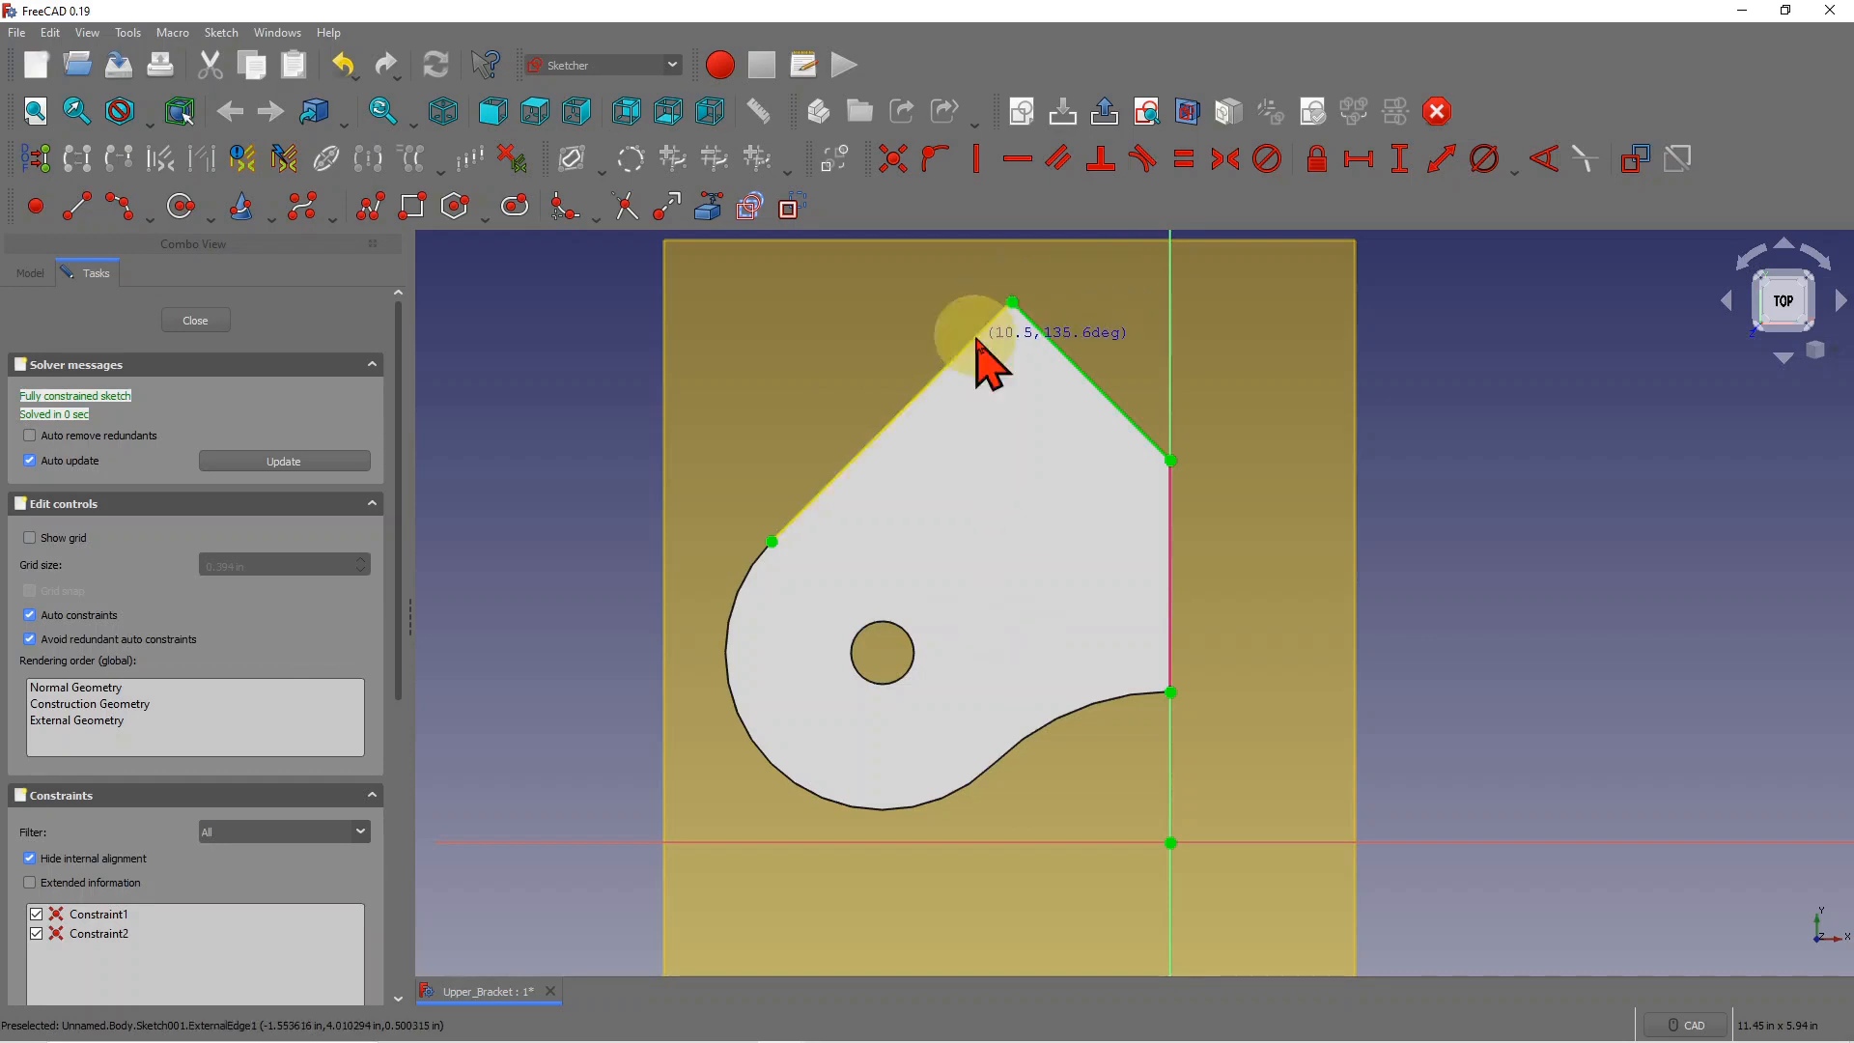
click(978, 338)
click(975, 339)
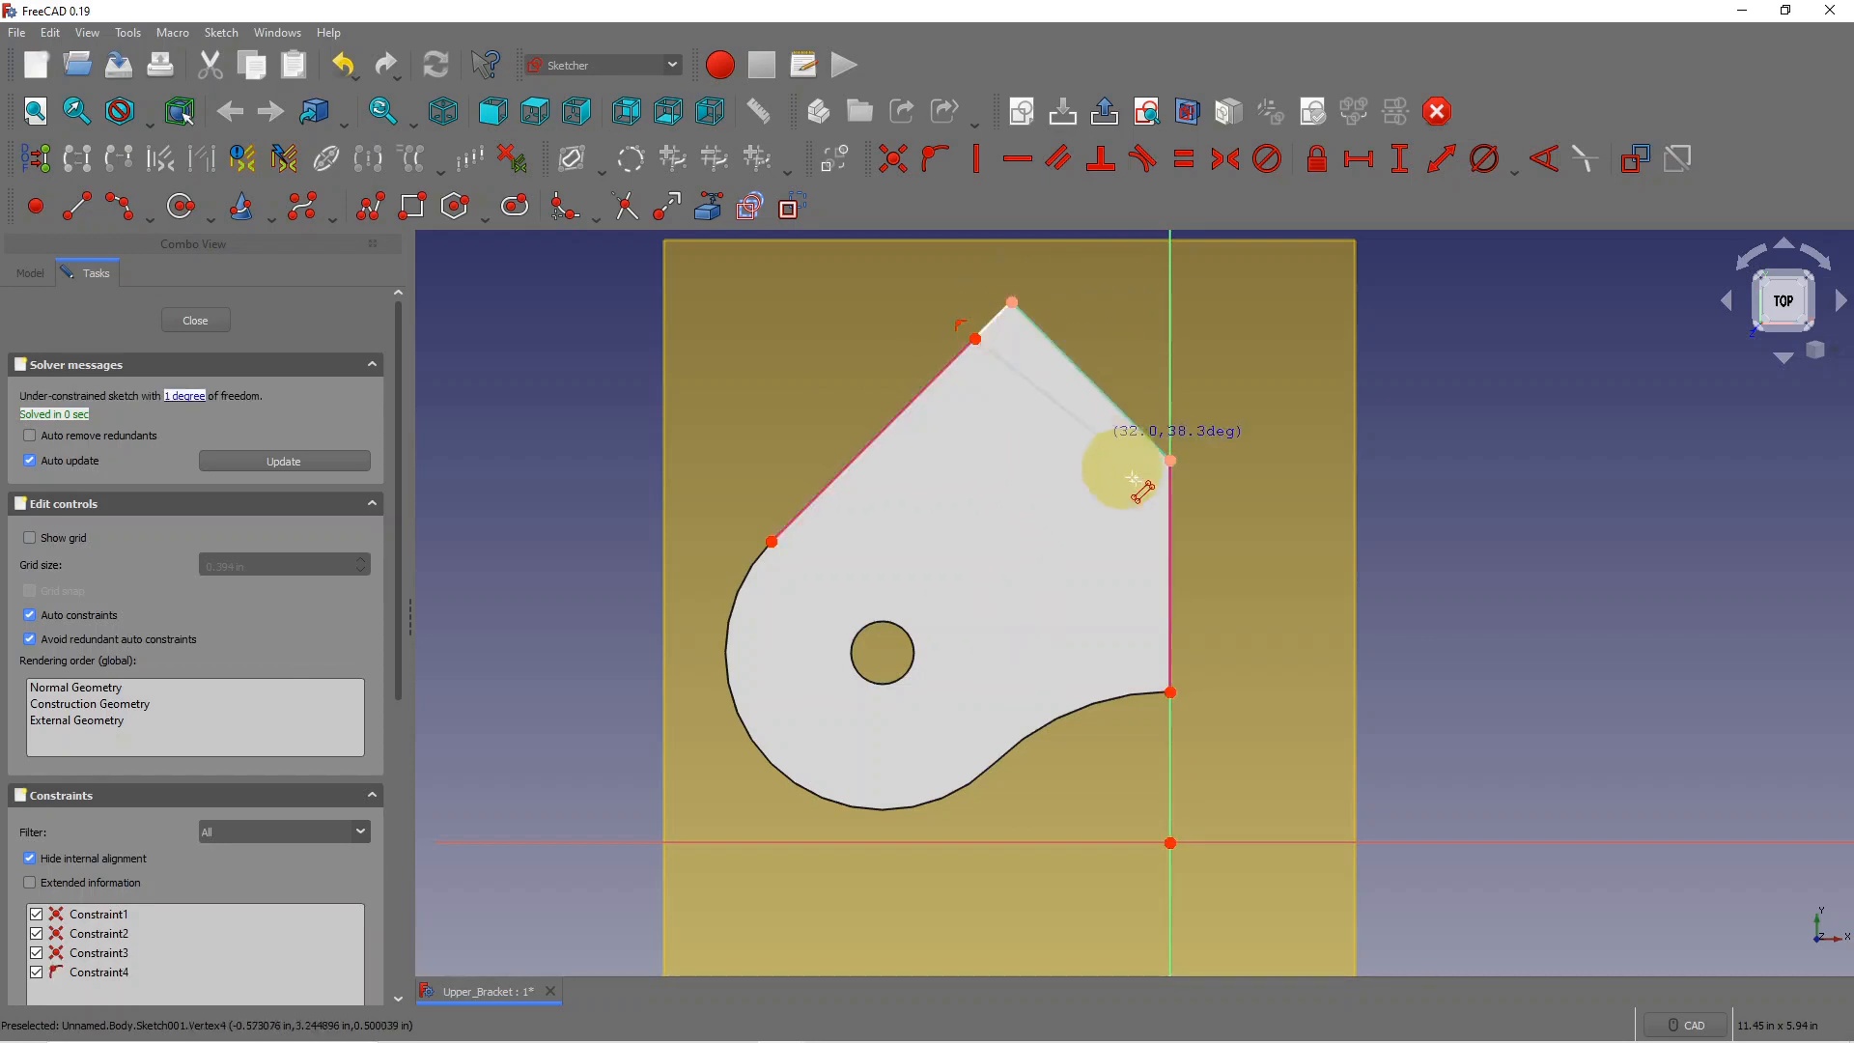
click(1170, 533)
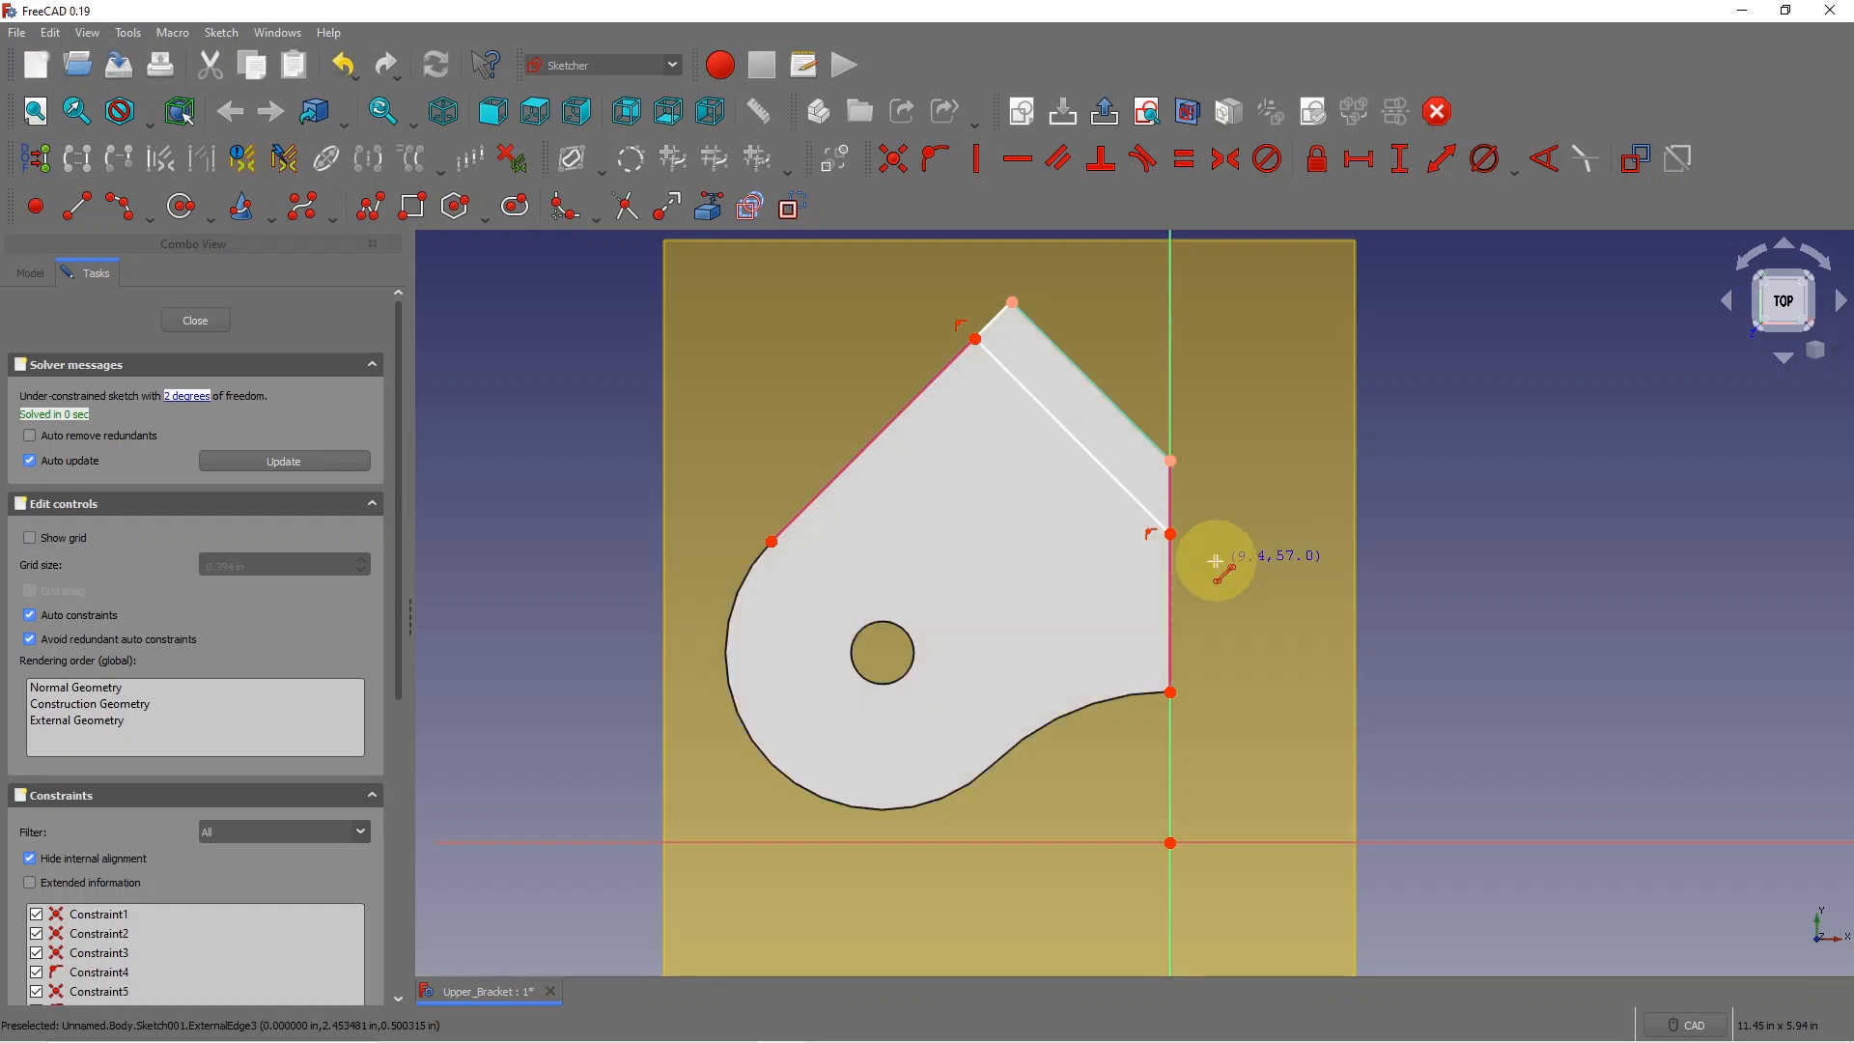
click(1170, 533)
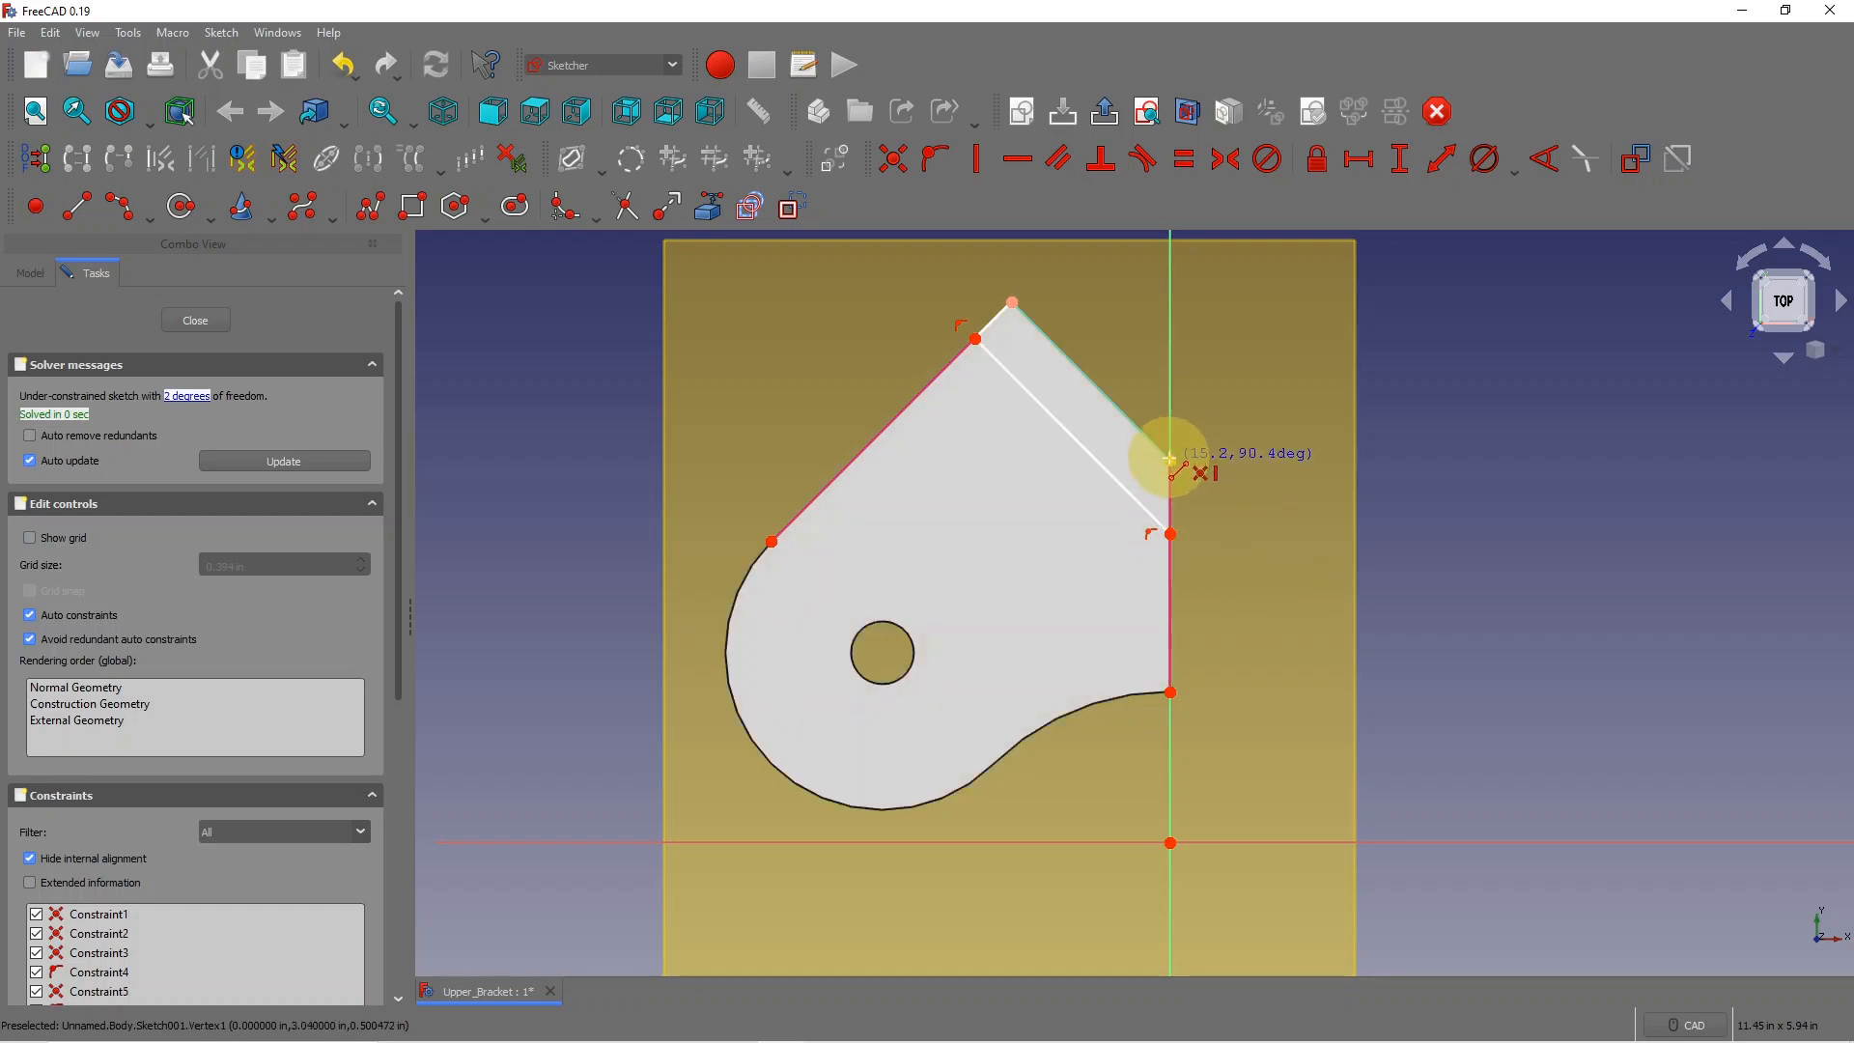
click(1170, 459)
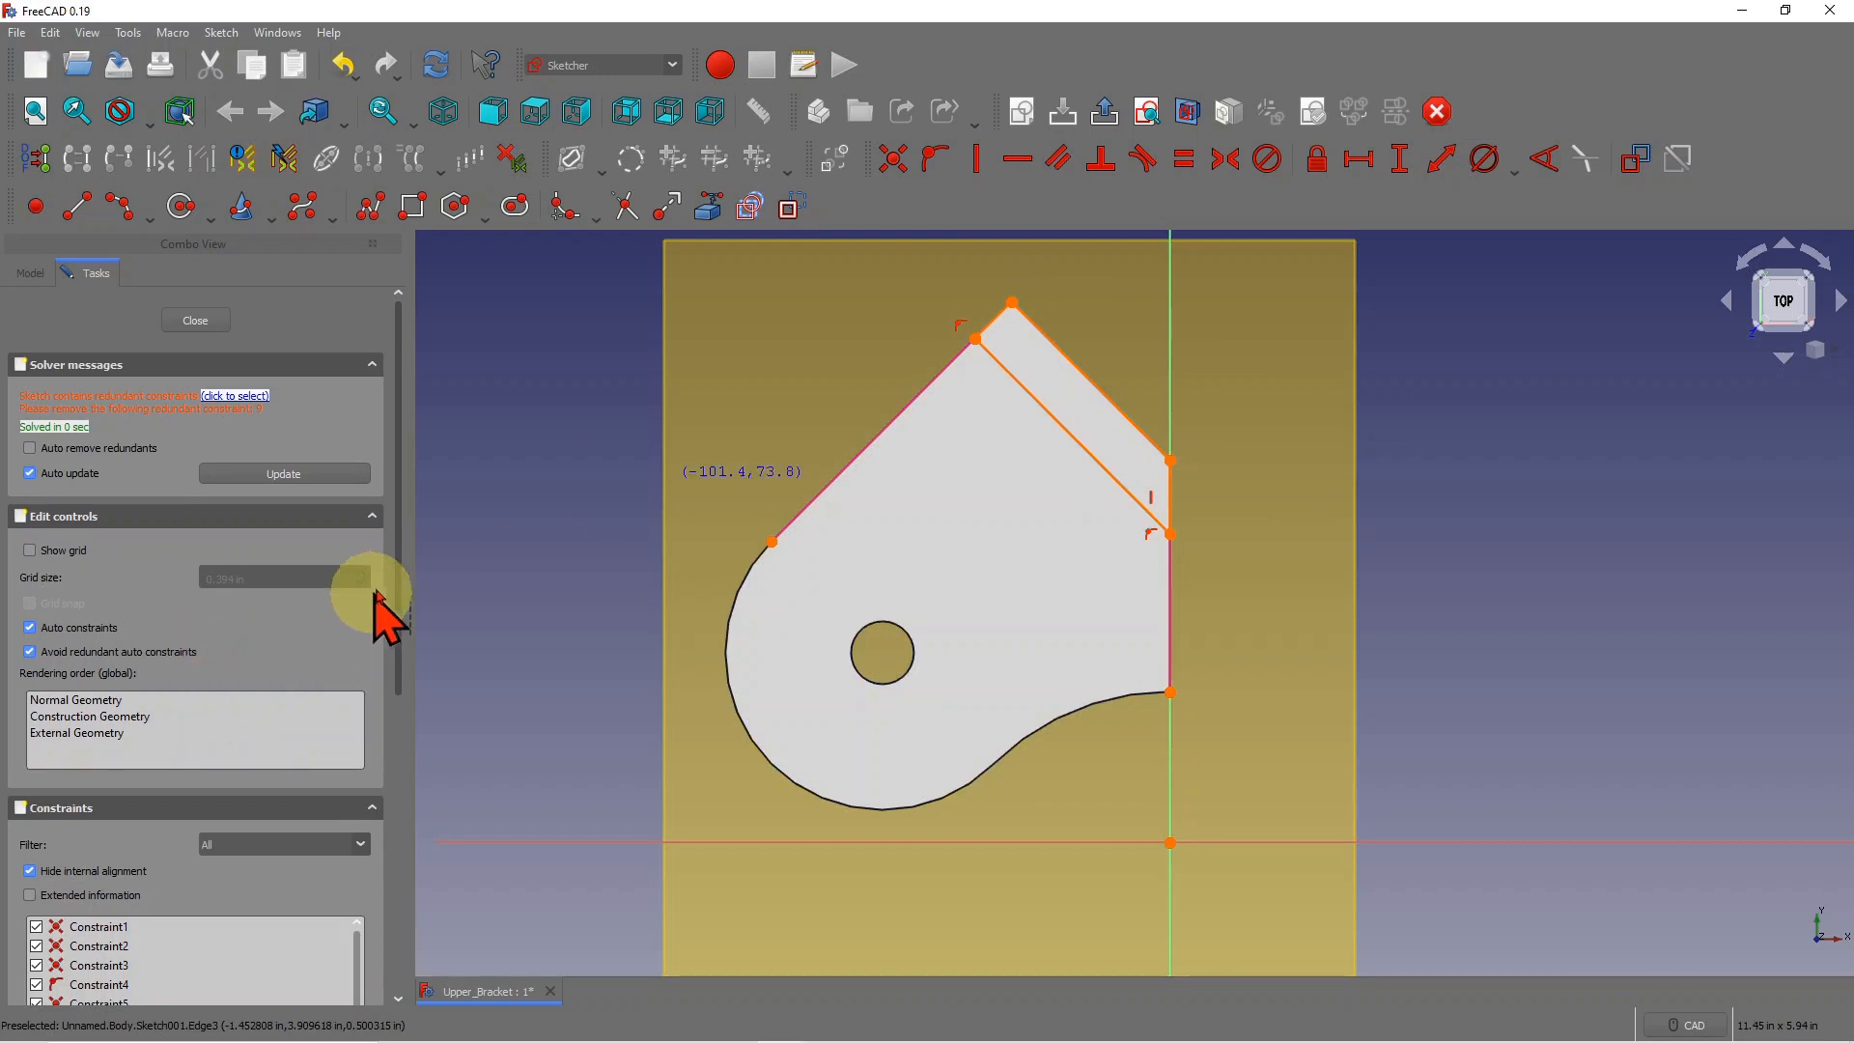
Step: Delete the redundant vertical constraint from the strip's short vertical line
drag(400, 541, 411, 779)
drag(357, 603, 356, 643)
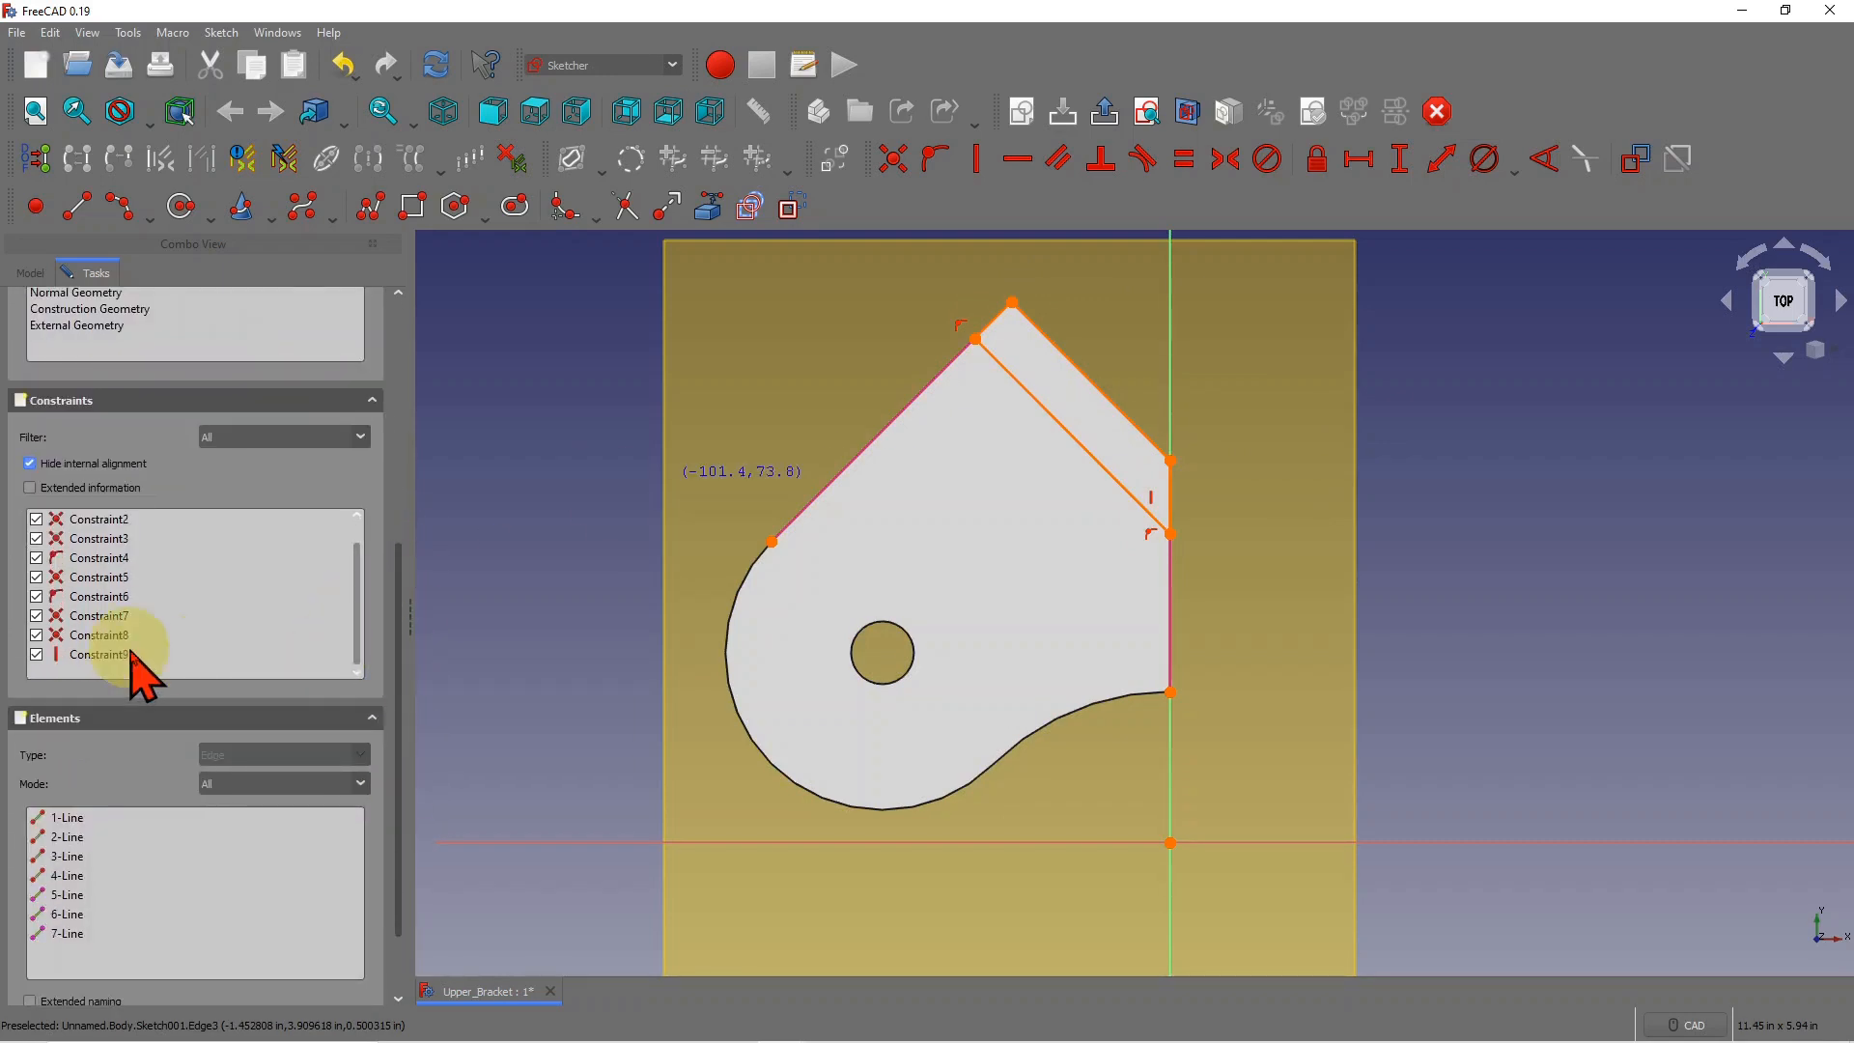
click(89, 654)
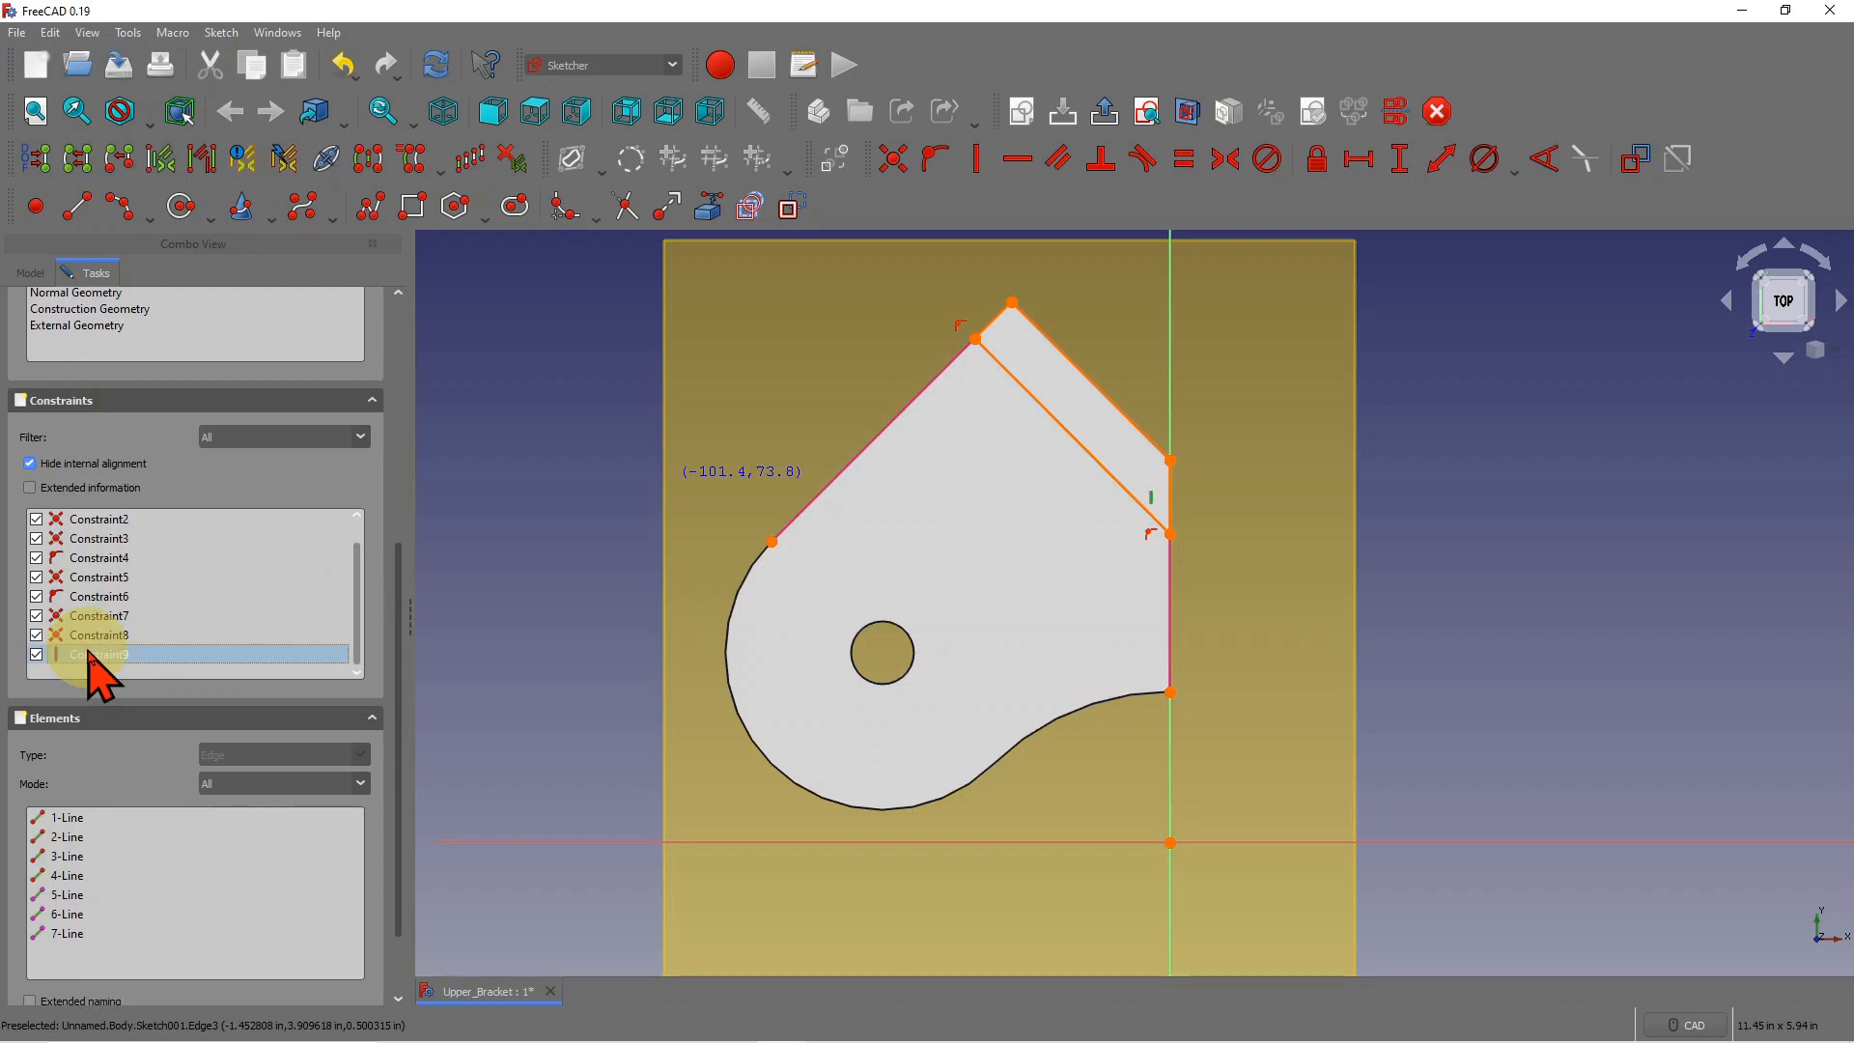
key(Delete)
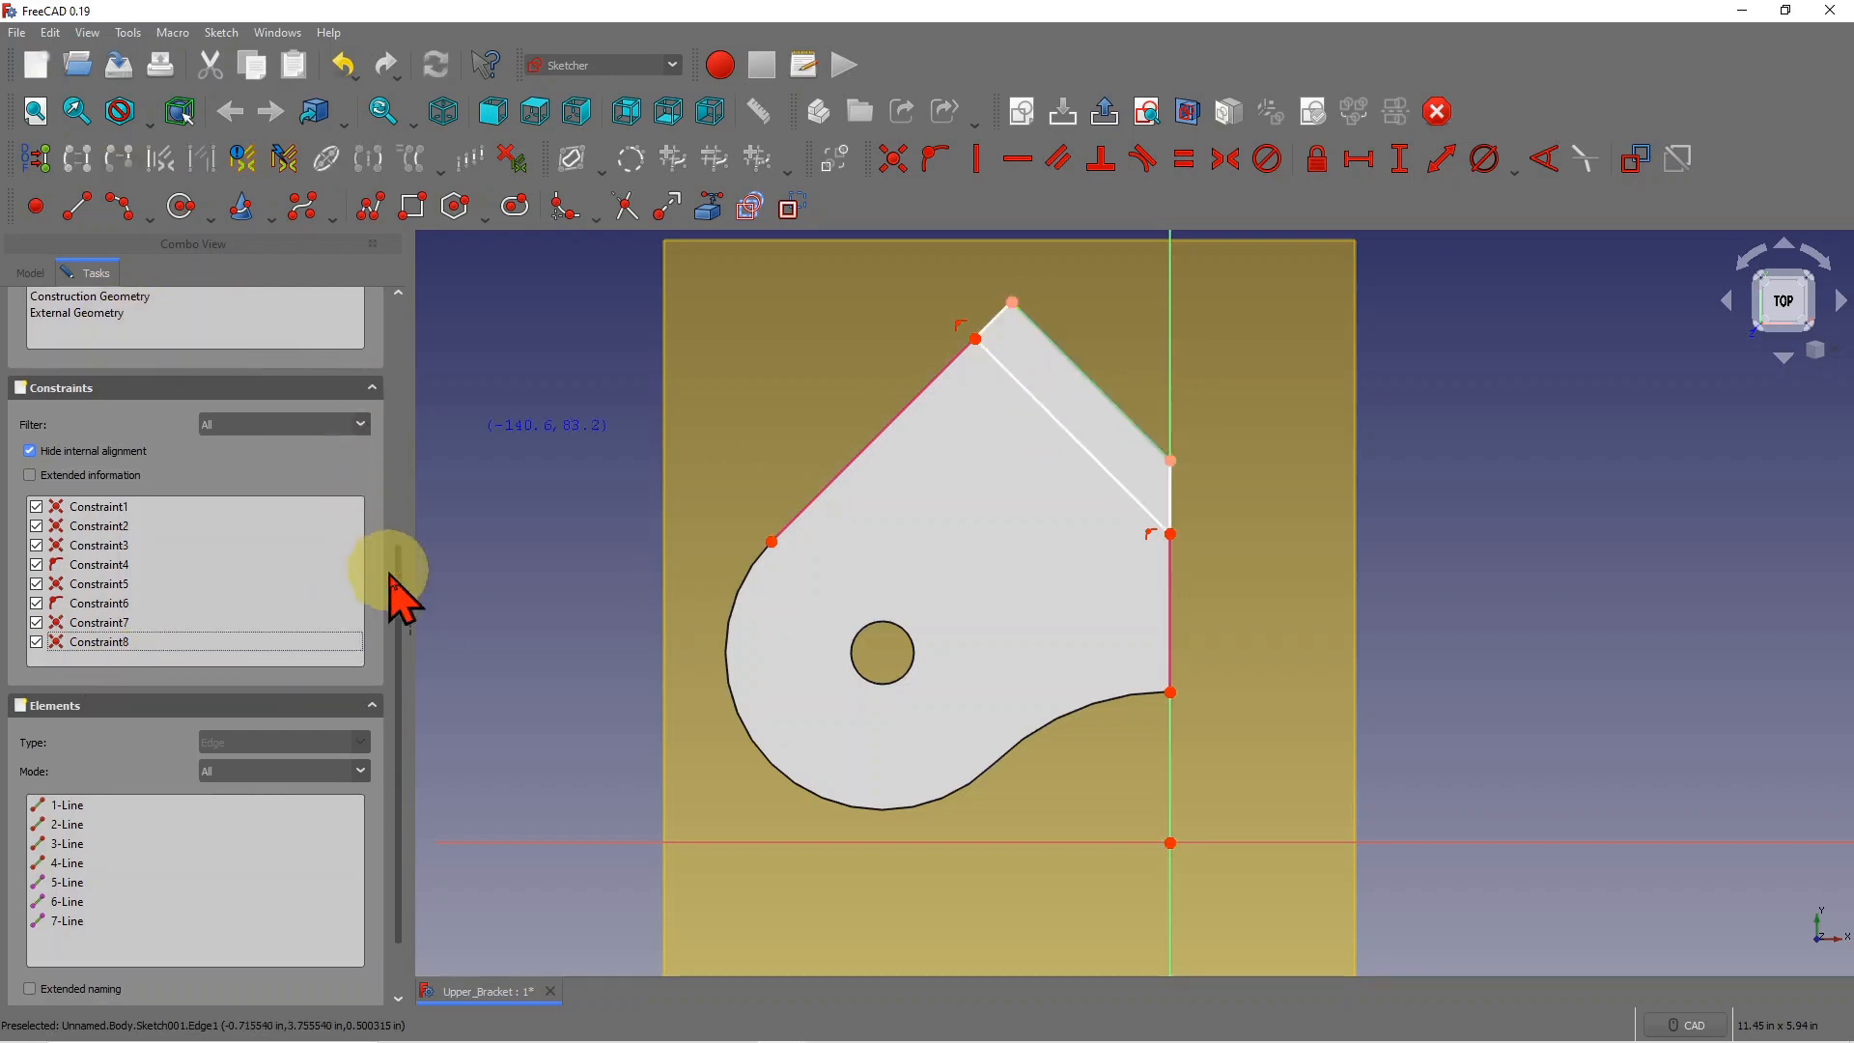
Step: Leave the line tool and reopen the strip sketch on the datum plane for editing
drag(399, 589, 394, 302)
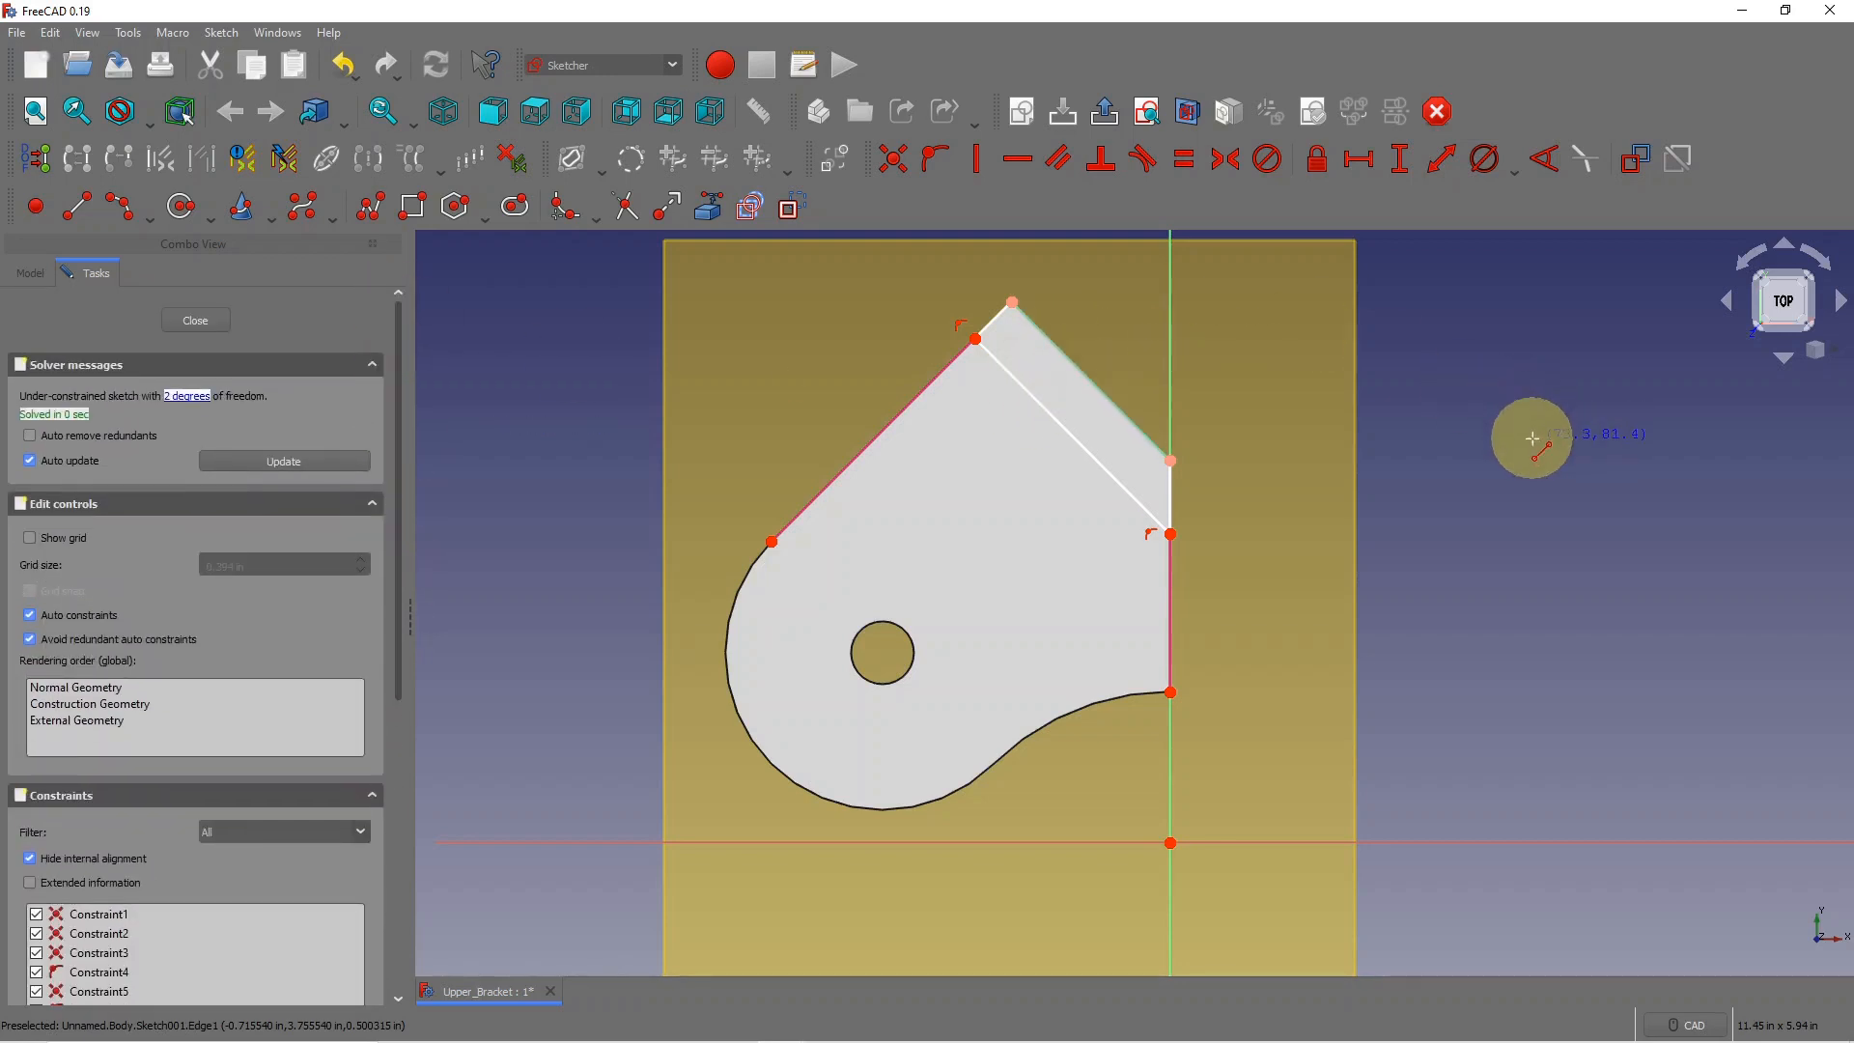
key(Escape)
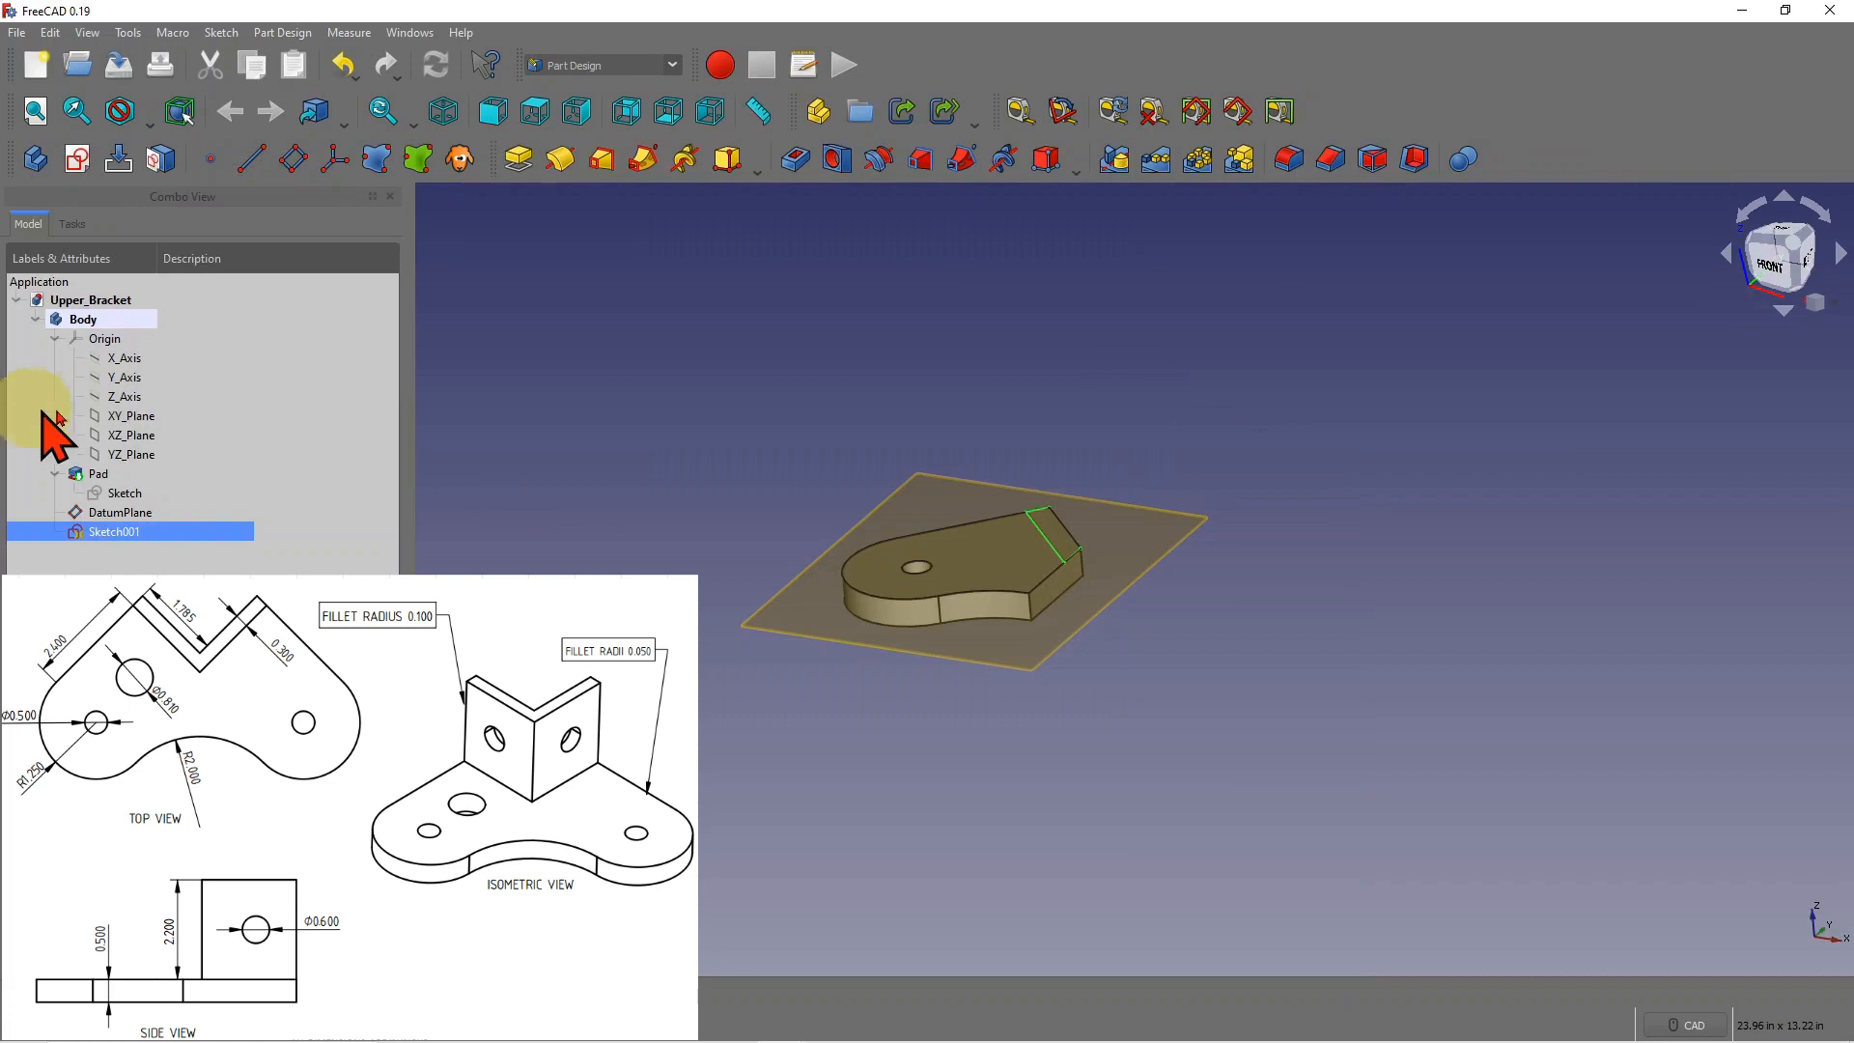
double_click(111, 537)
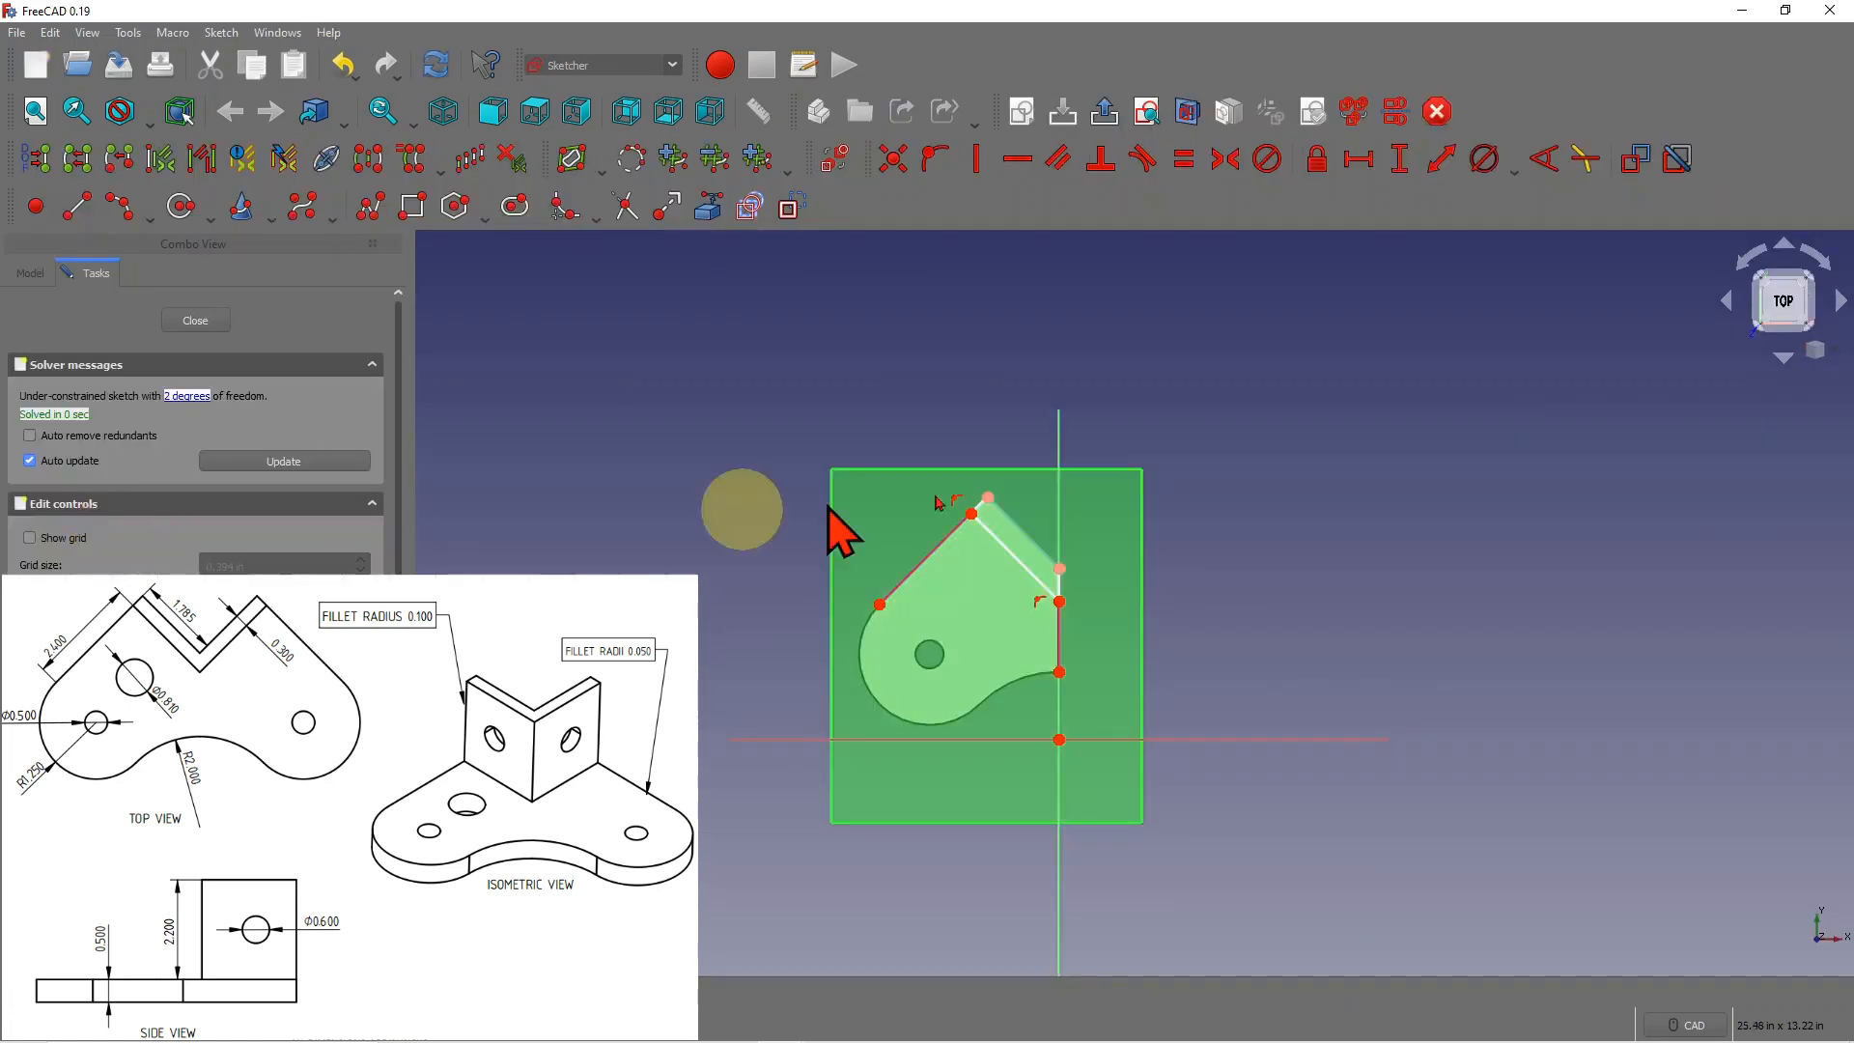
Step: Make the strip's two long slanted lines parallel to each other
scroll(924, 621, up, 3)
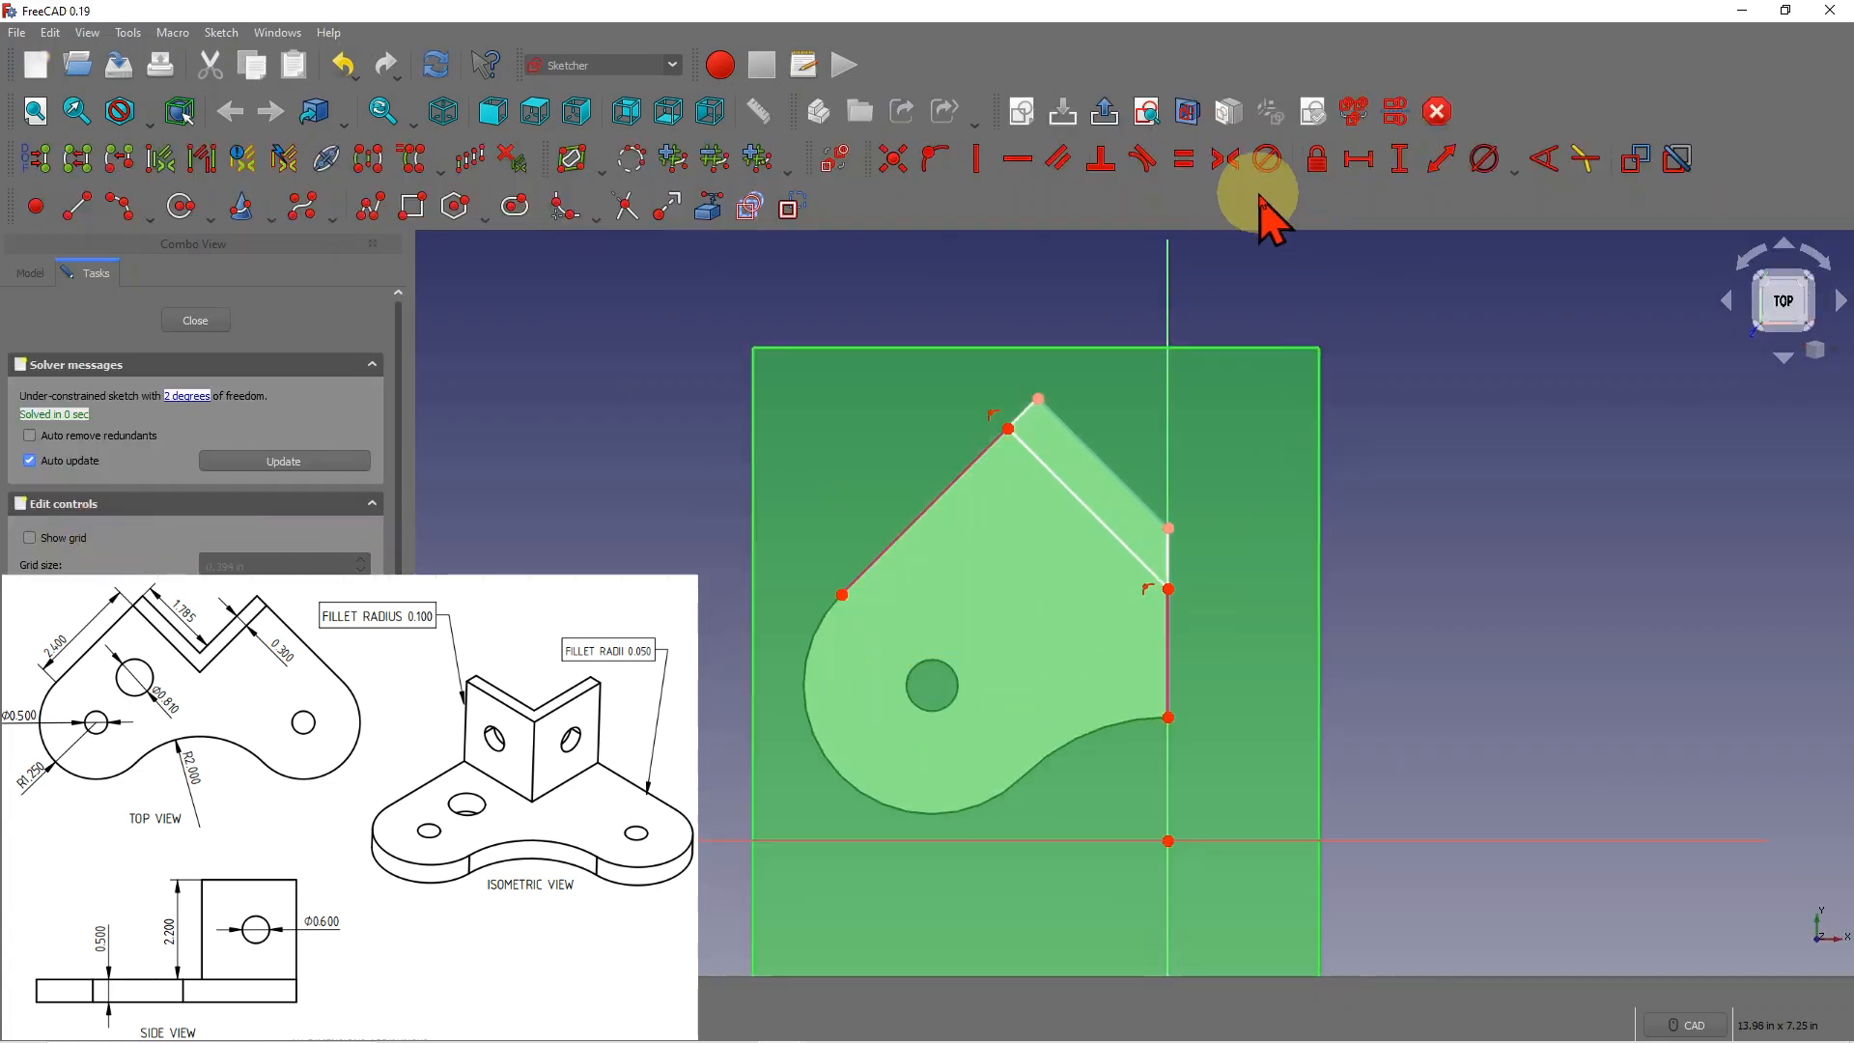
click(1060, 162)
click(1048, 476)
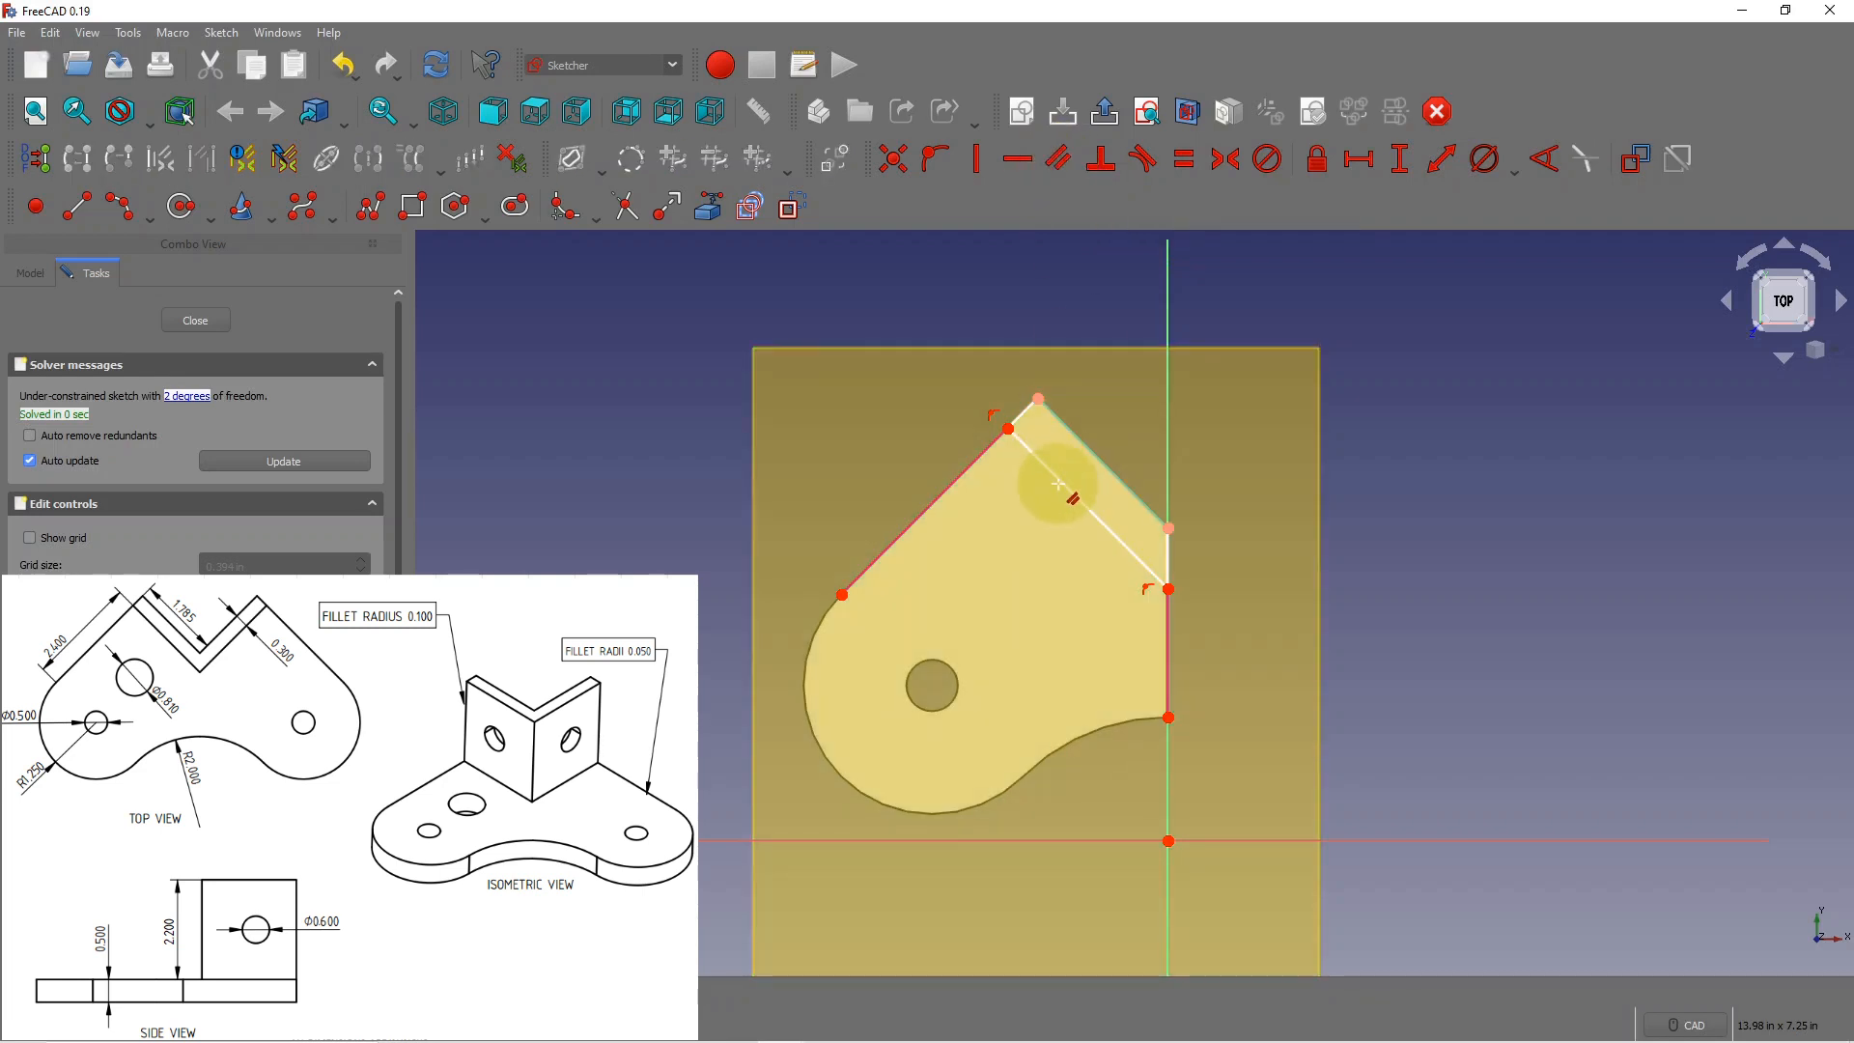
click(1059, 480)
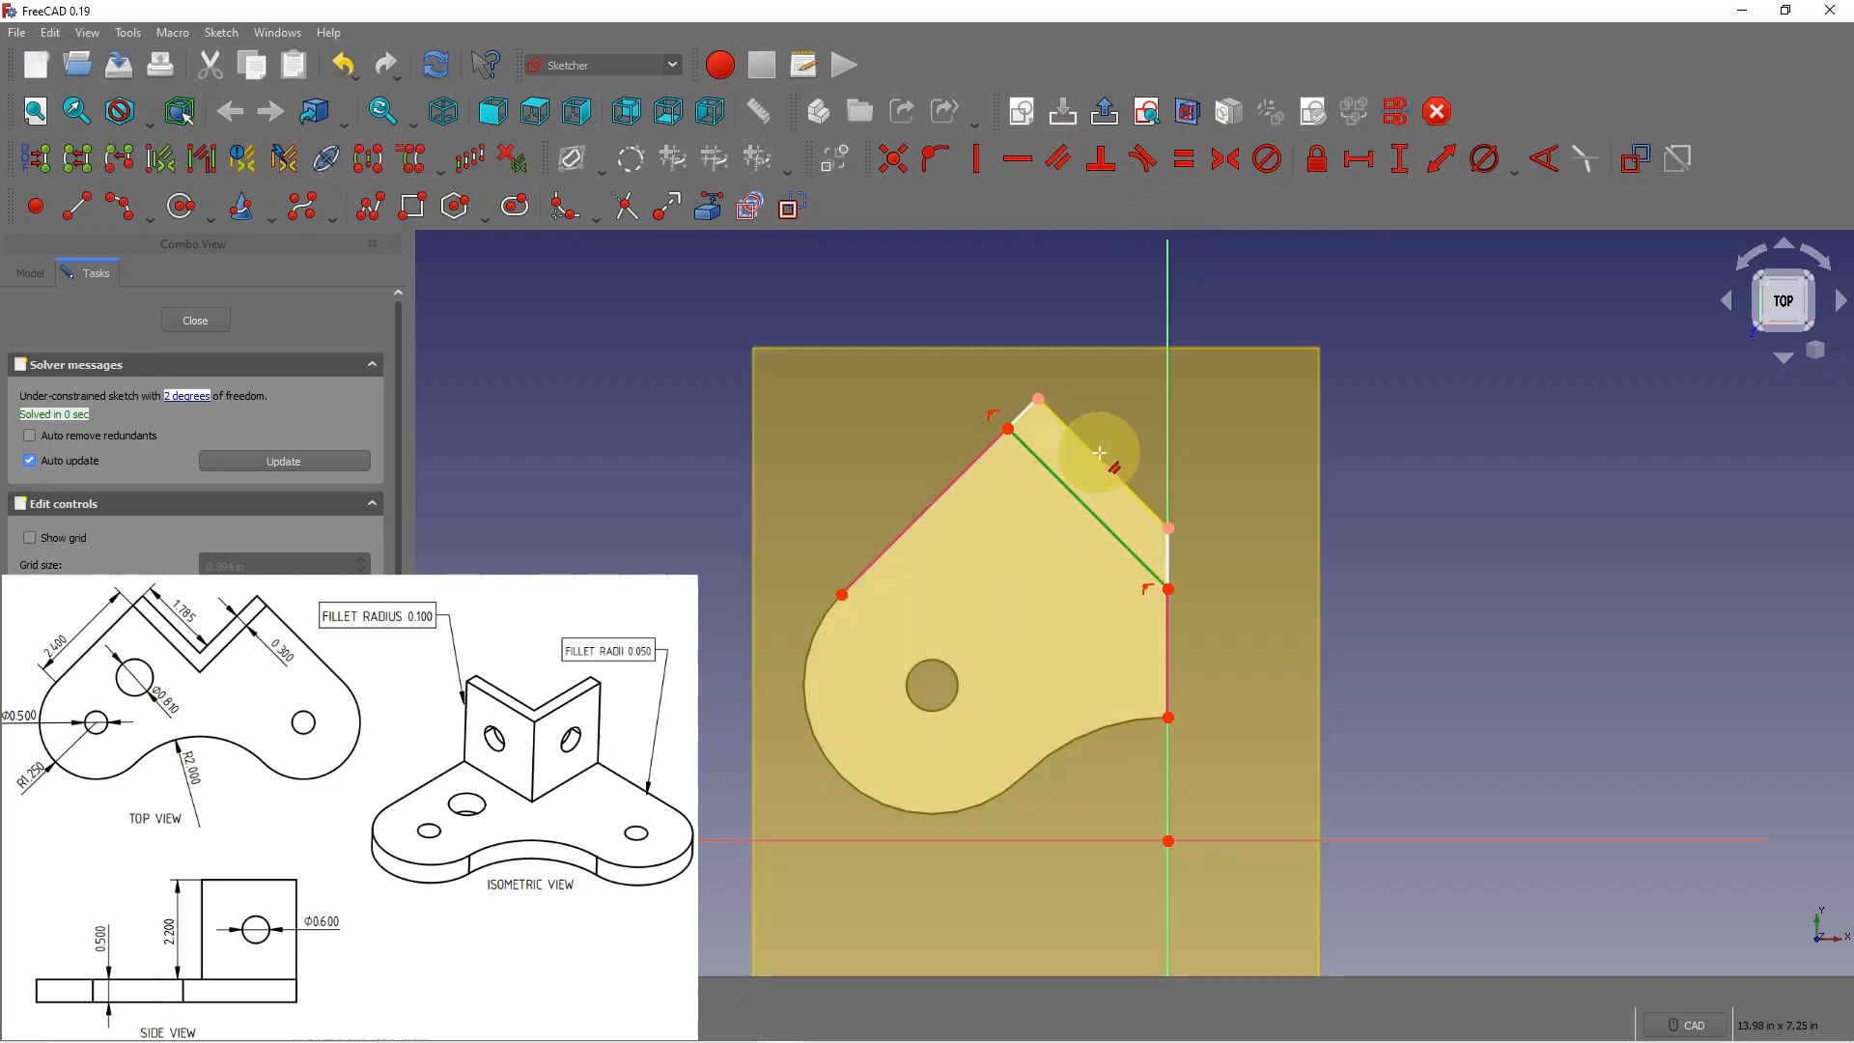
click(1106, 462)
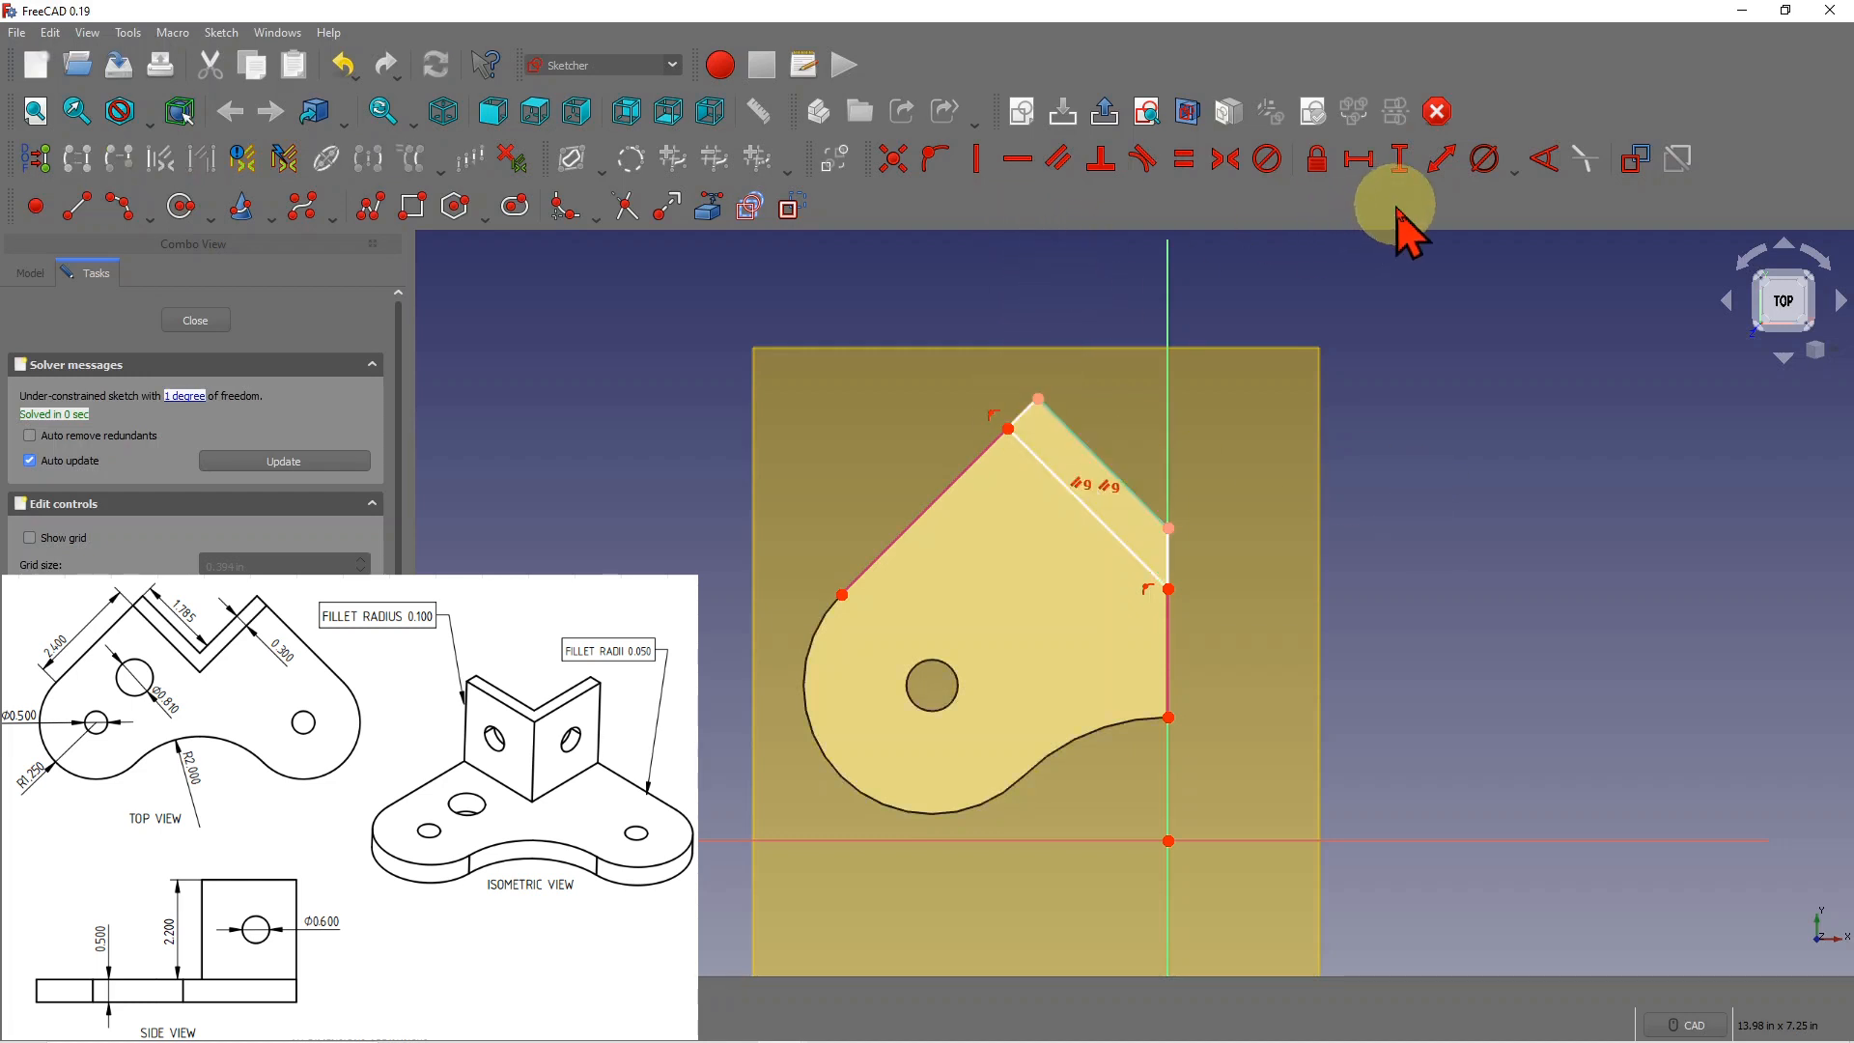
Step: Constrain the strip's short slanted edge to a length of 0.3 in
click(1441, 158)
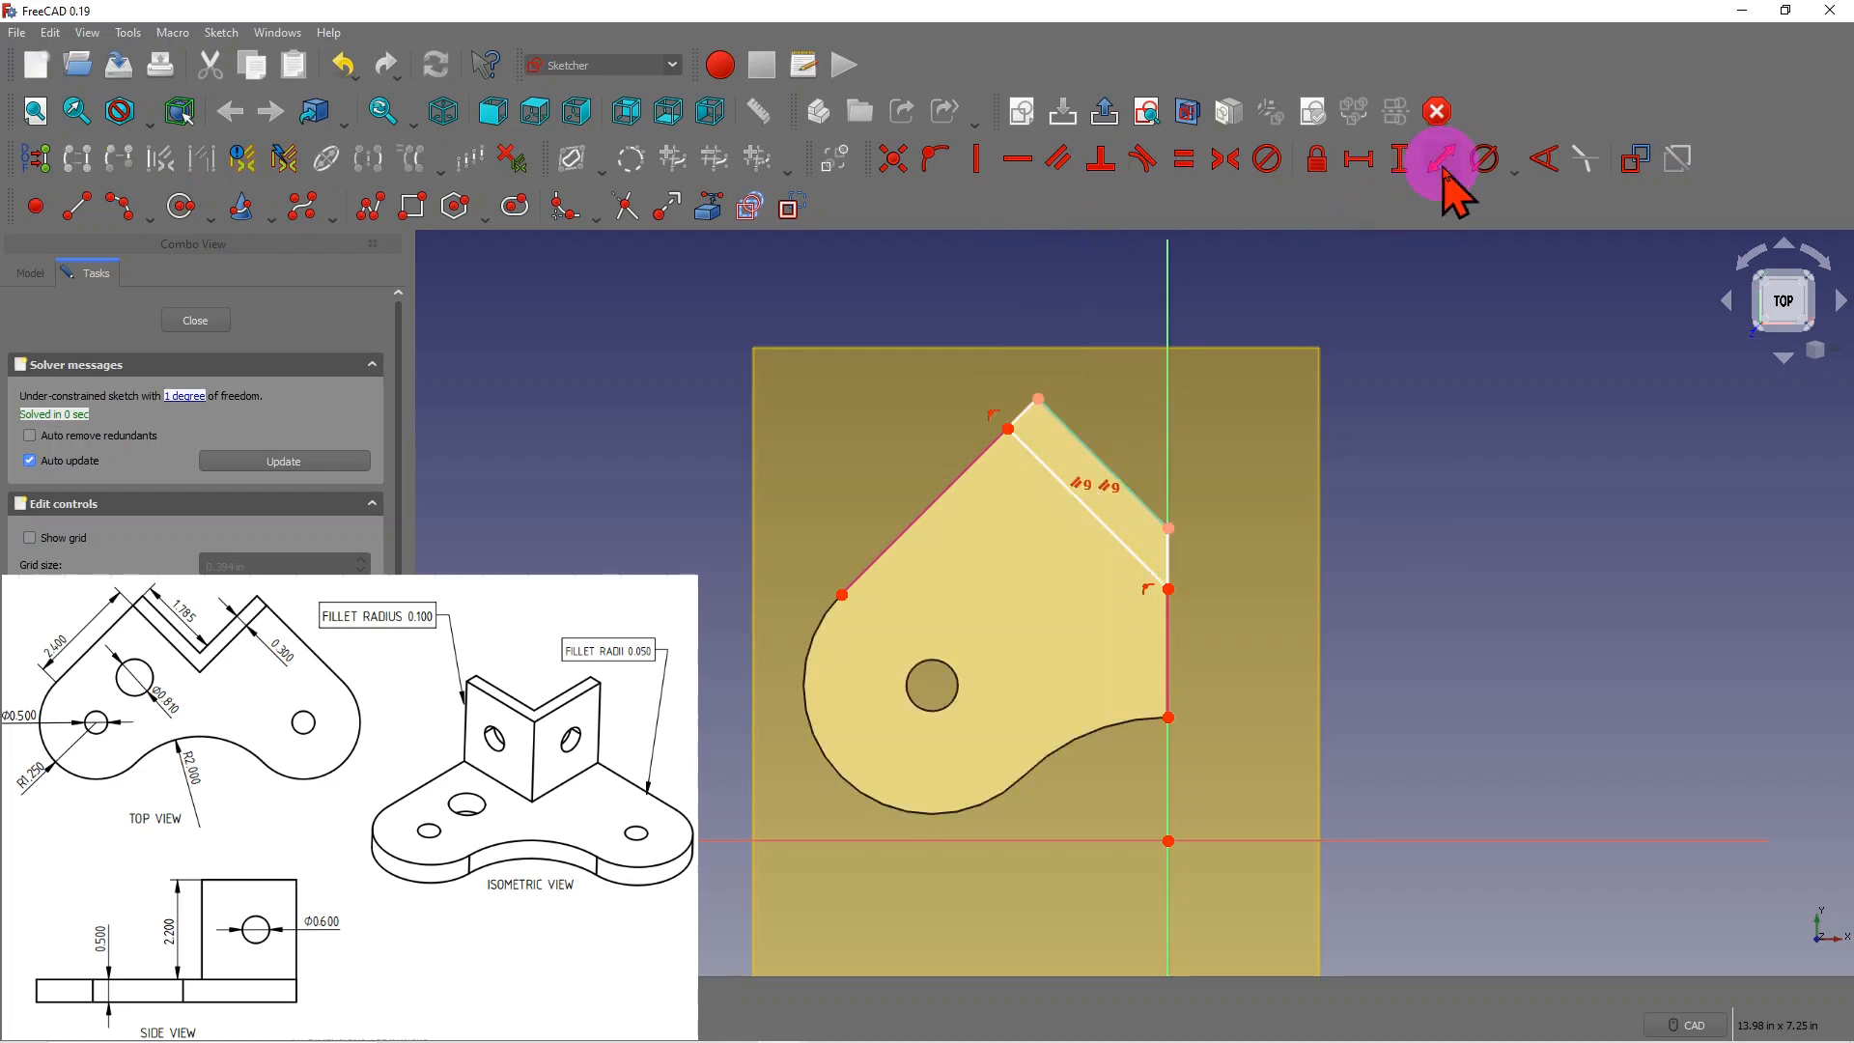
click(1007, 426)
click(1037, 400)
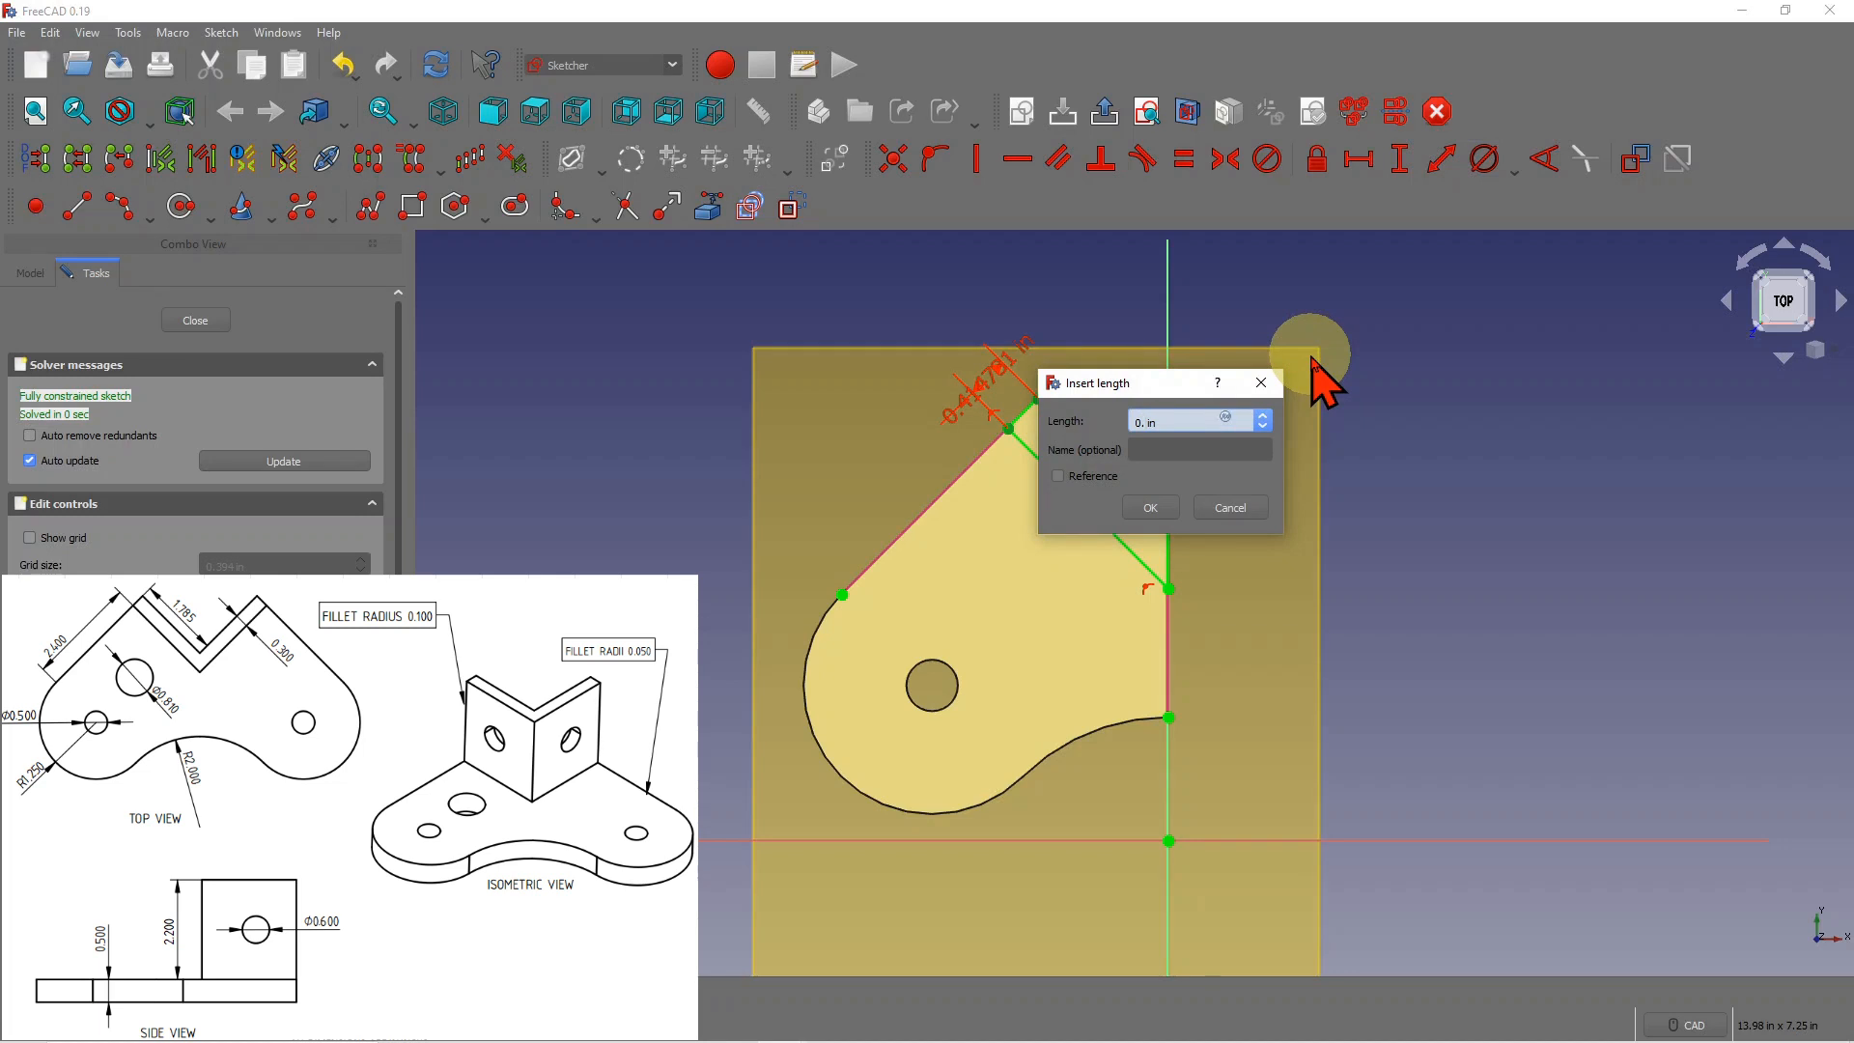
click(1151, 509)
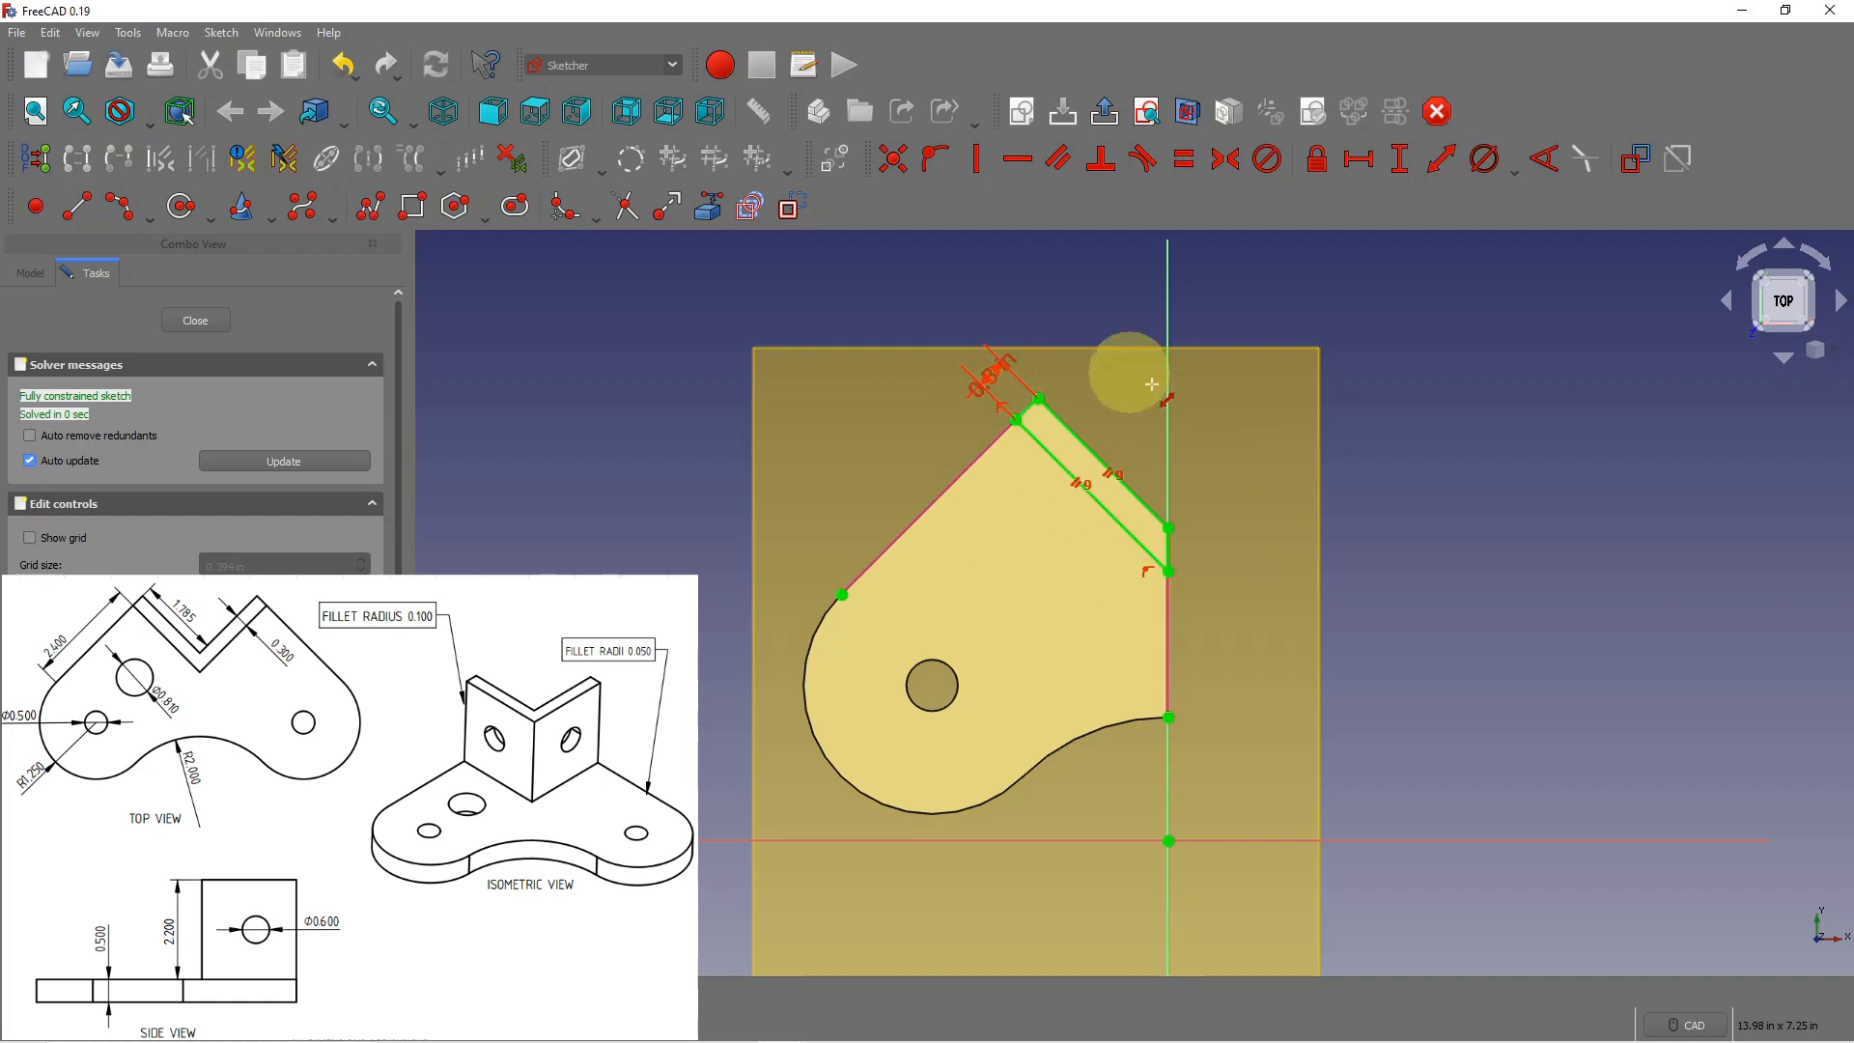
Step: Close the strip sketch and pad it 2.2 in to form the upright flange
click(200, 321)
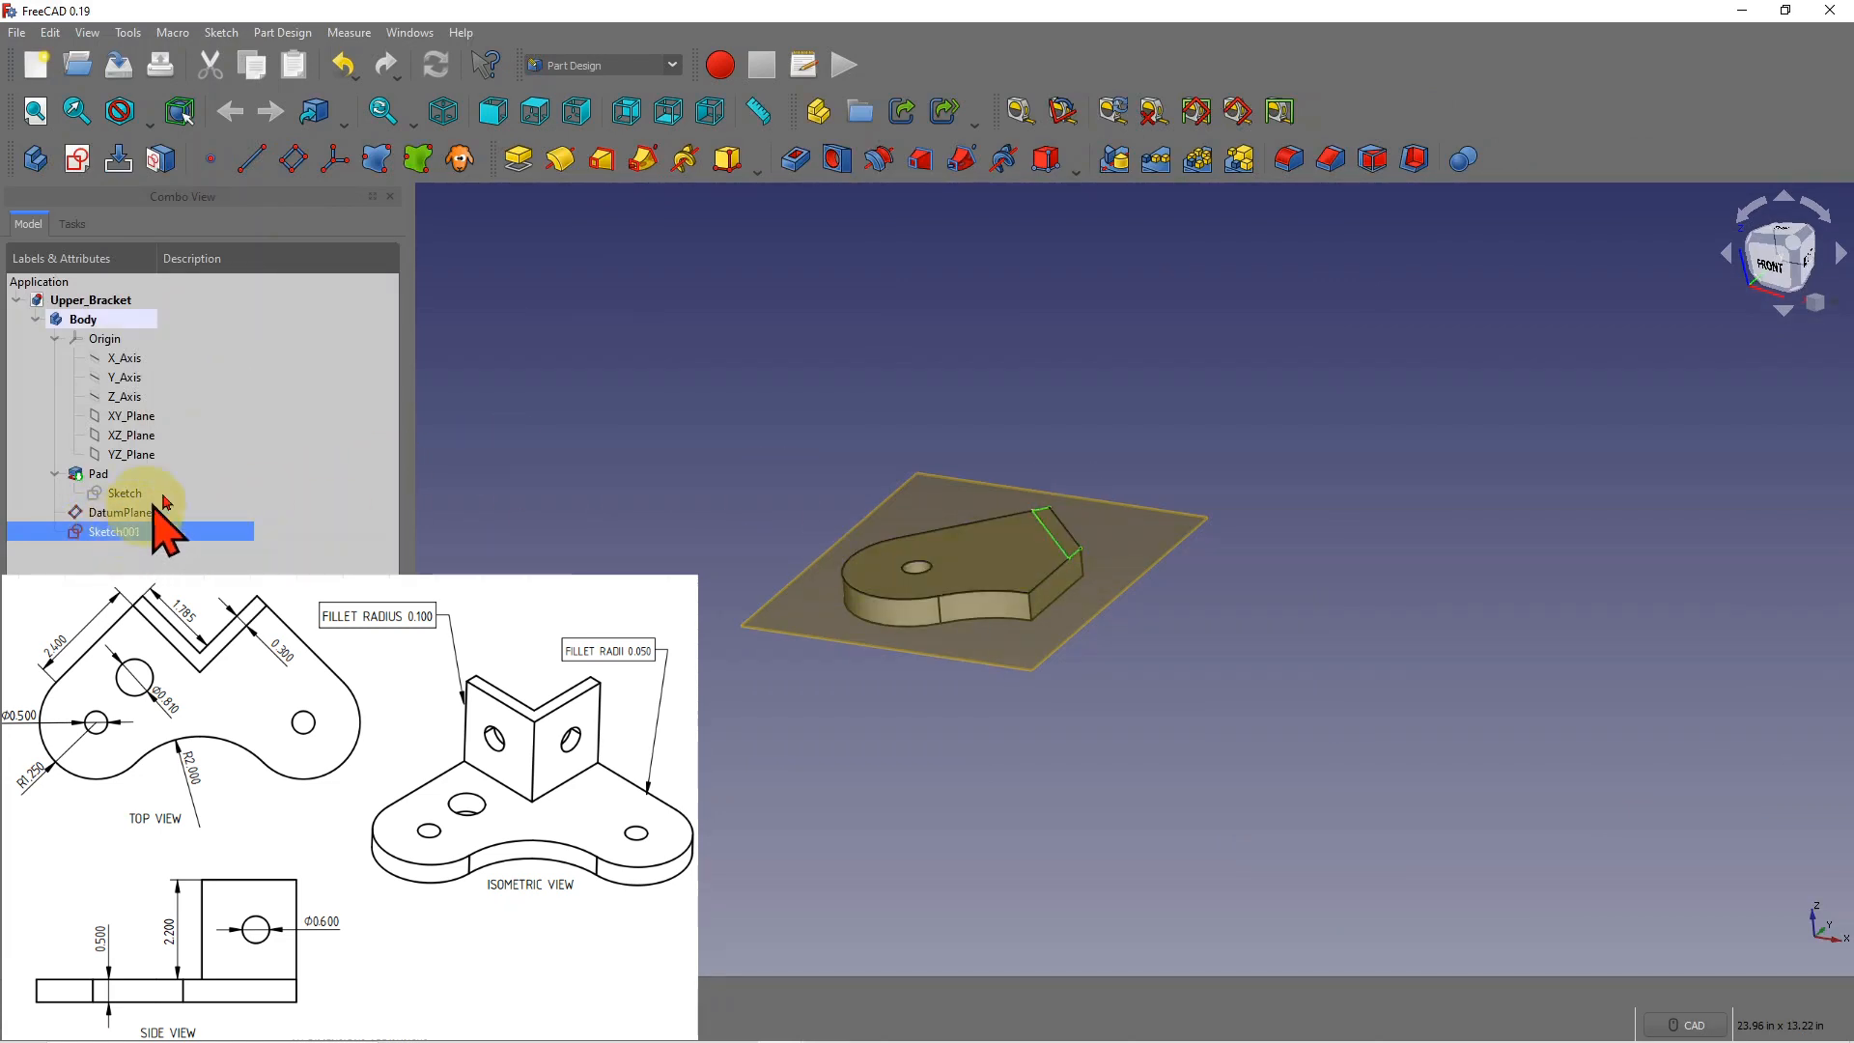
click(521, 160)
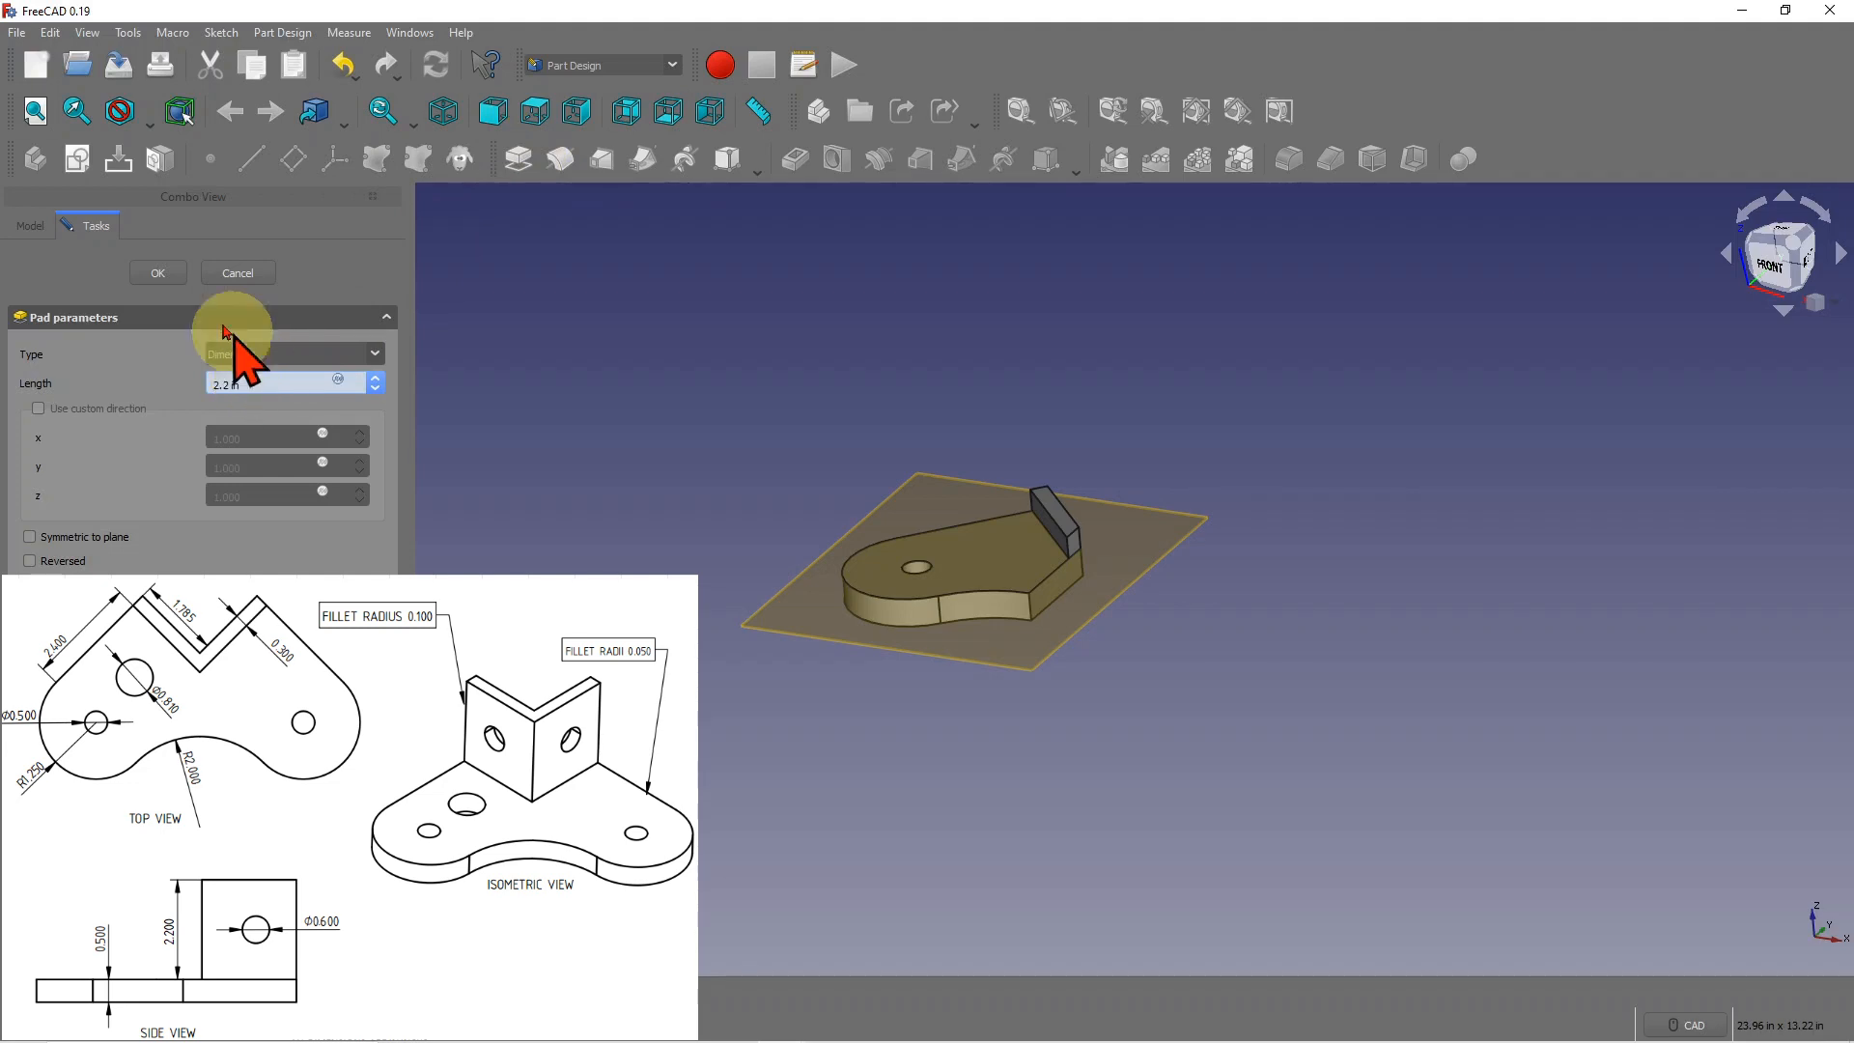
click(158, 274)
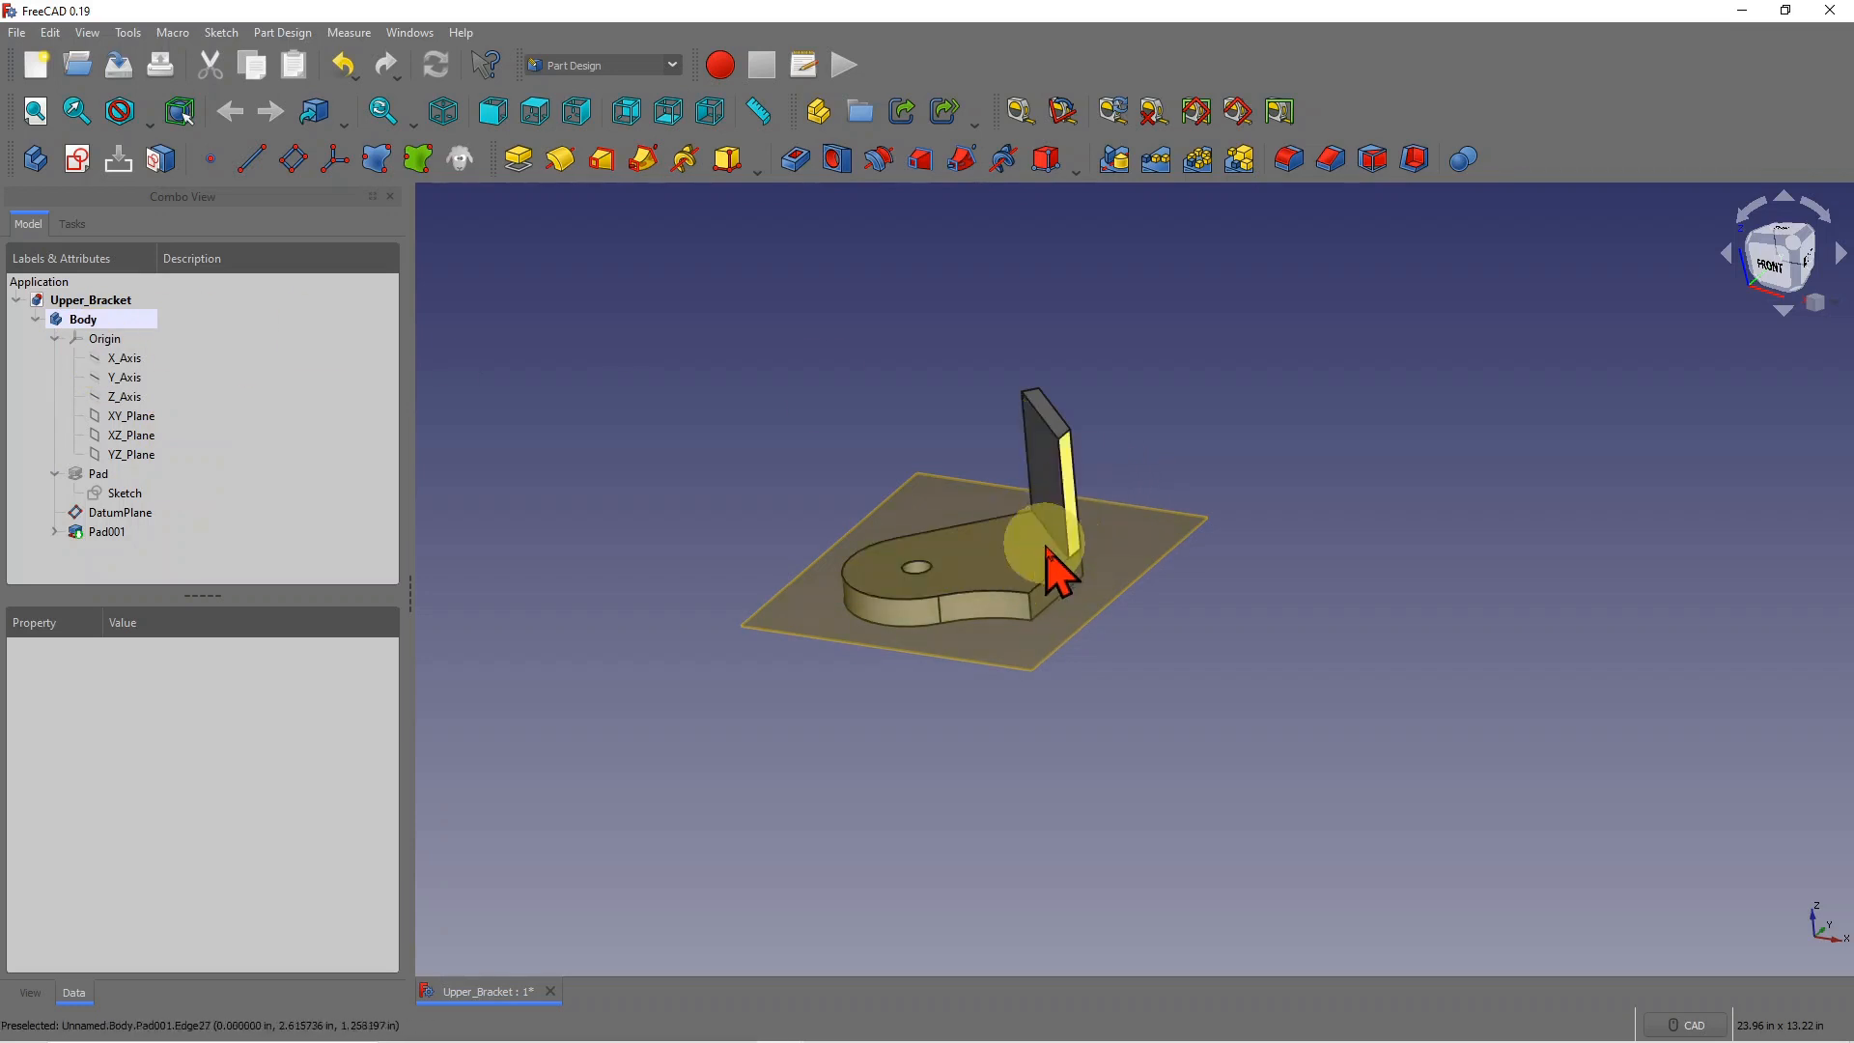
double_click(86, 320)
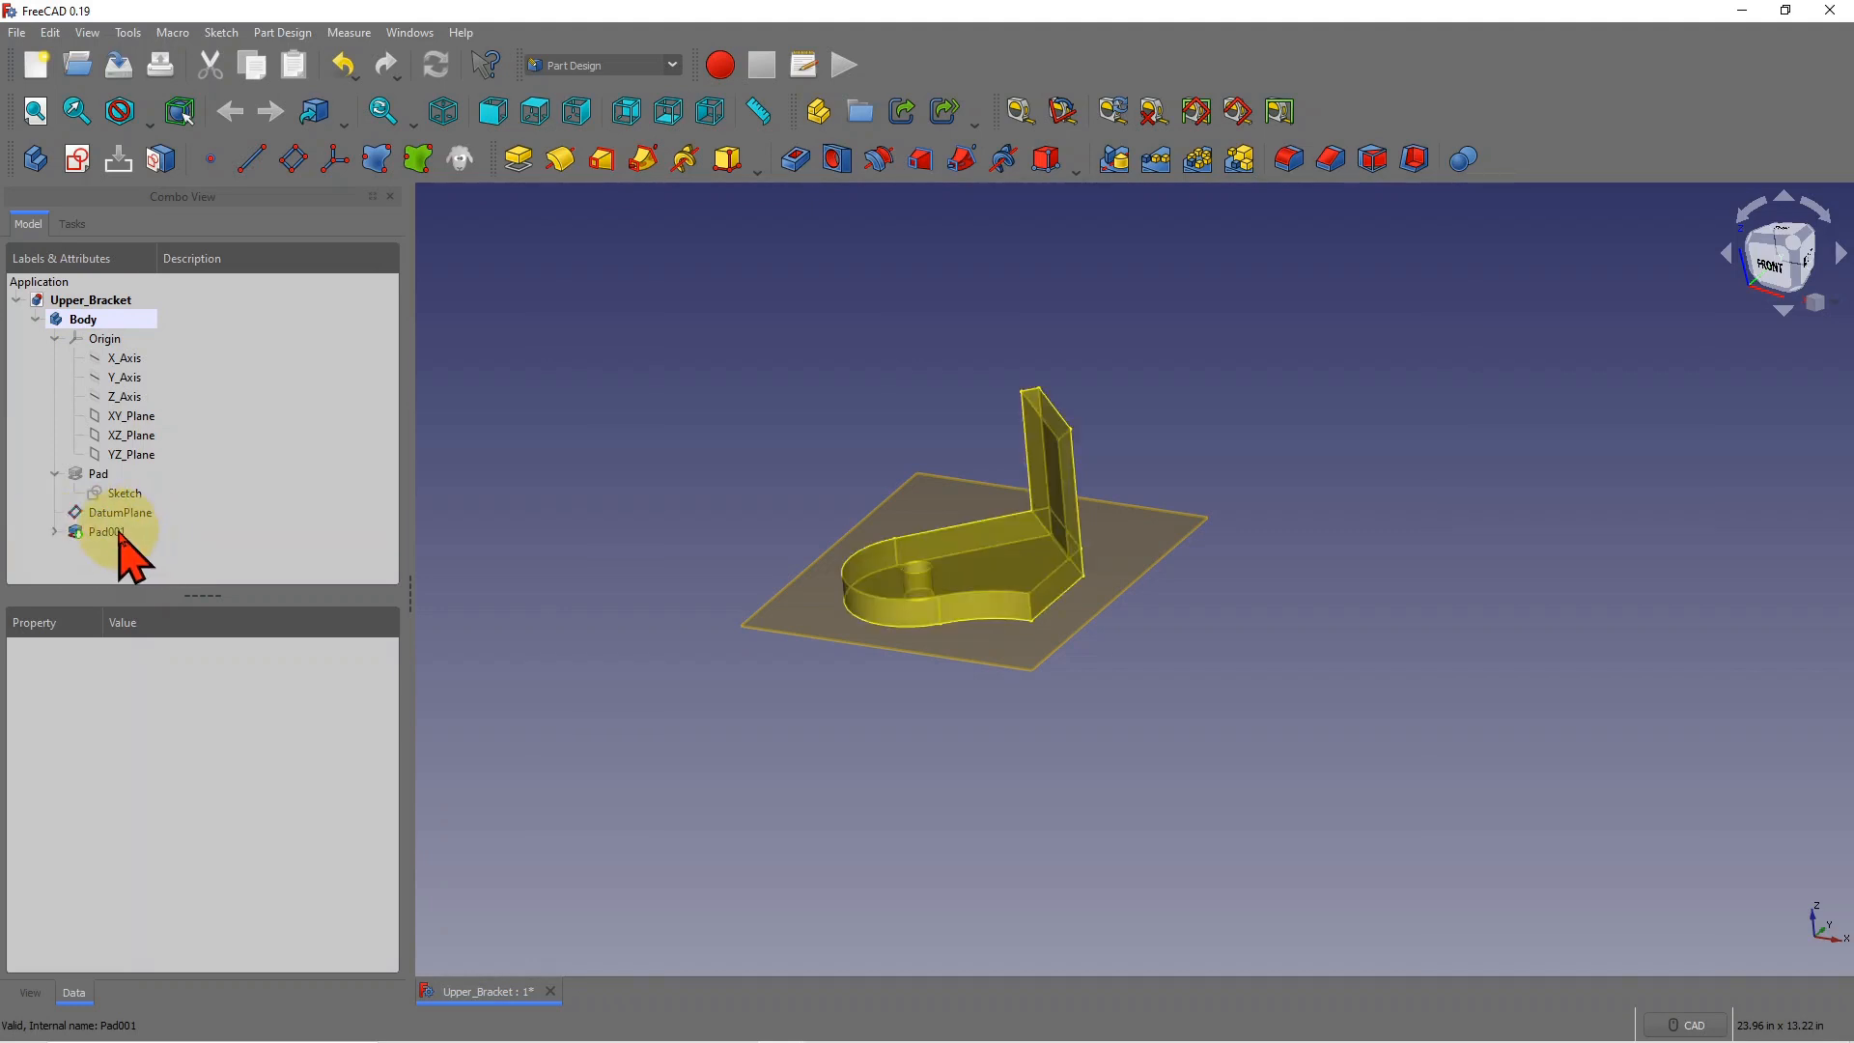
click(107, 532)
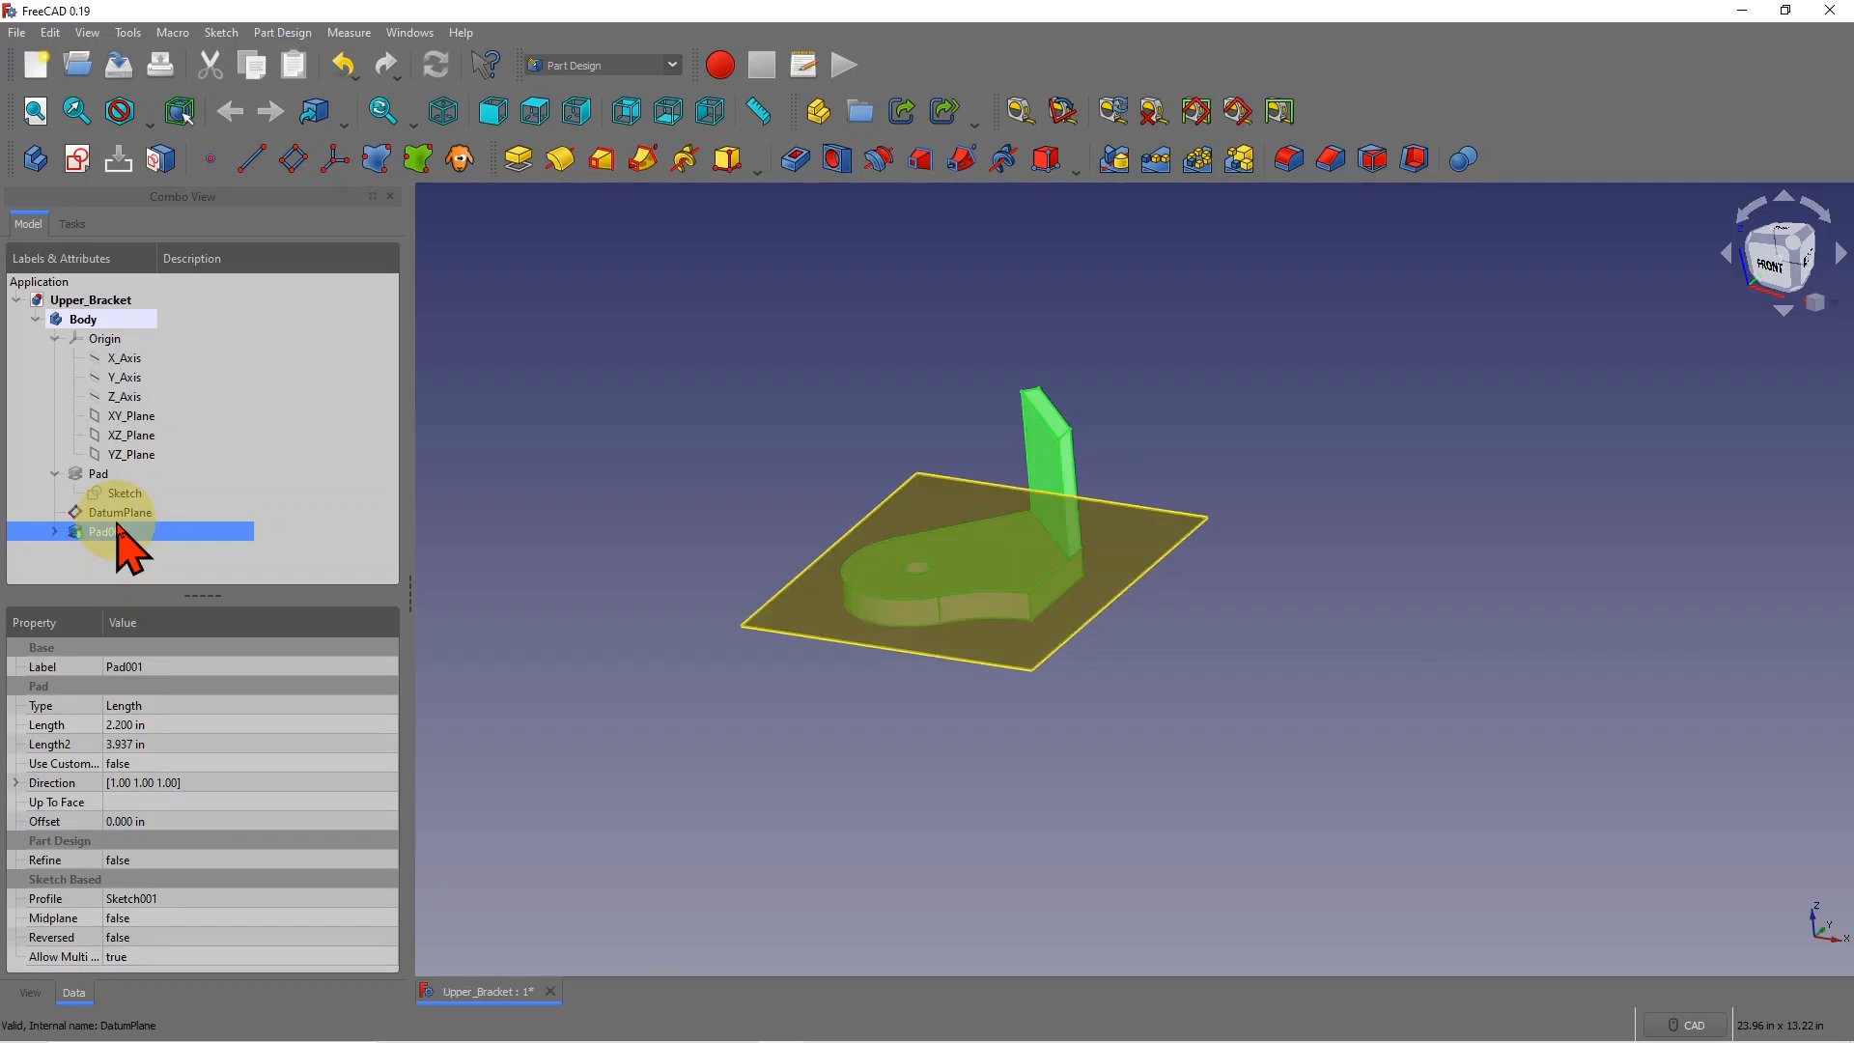
key(space)
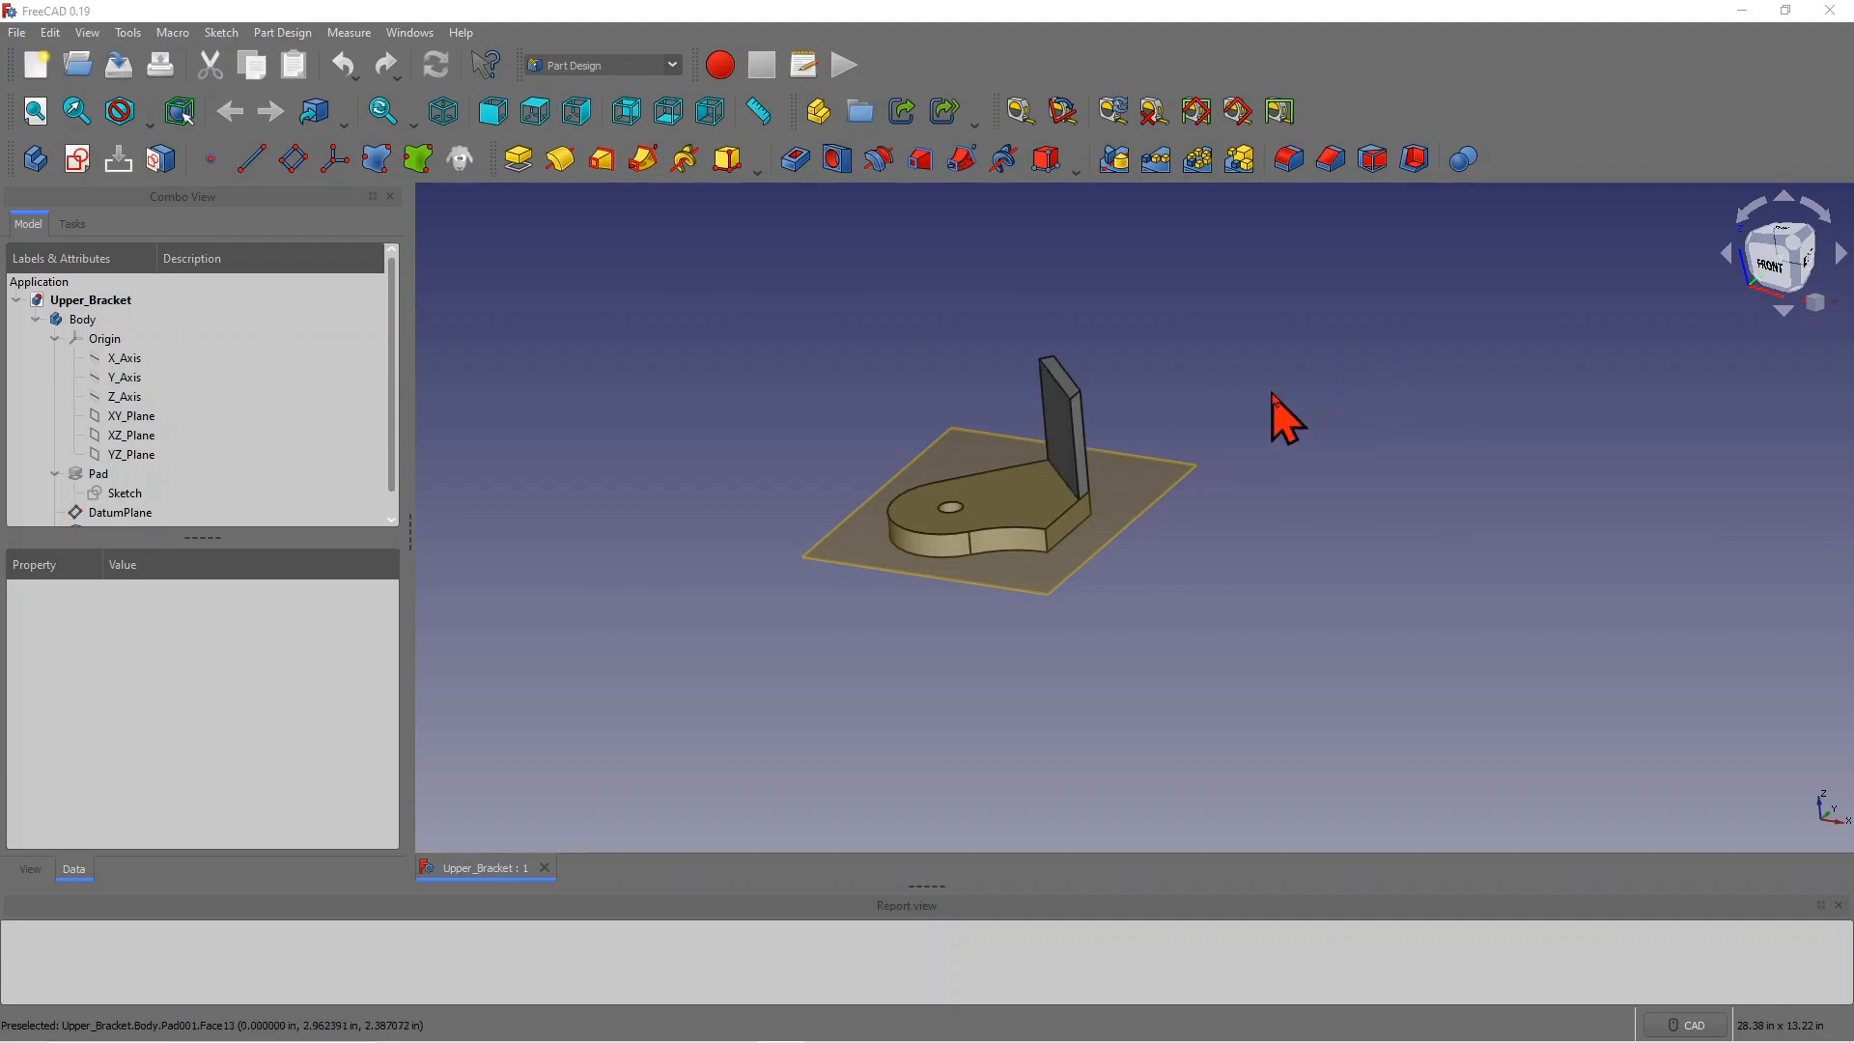
Step: Make the body's origin planes and axes visible
click(105, 339)
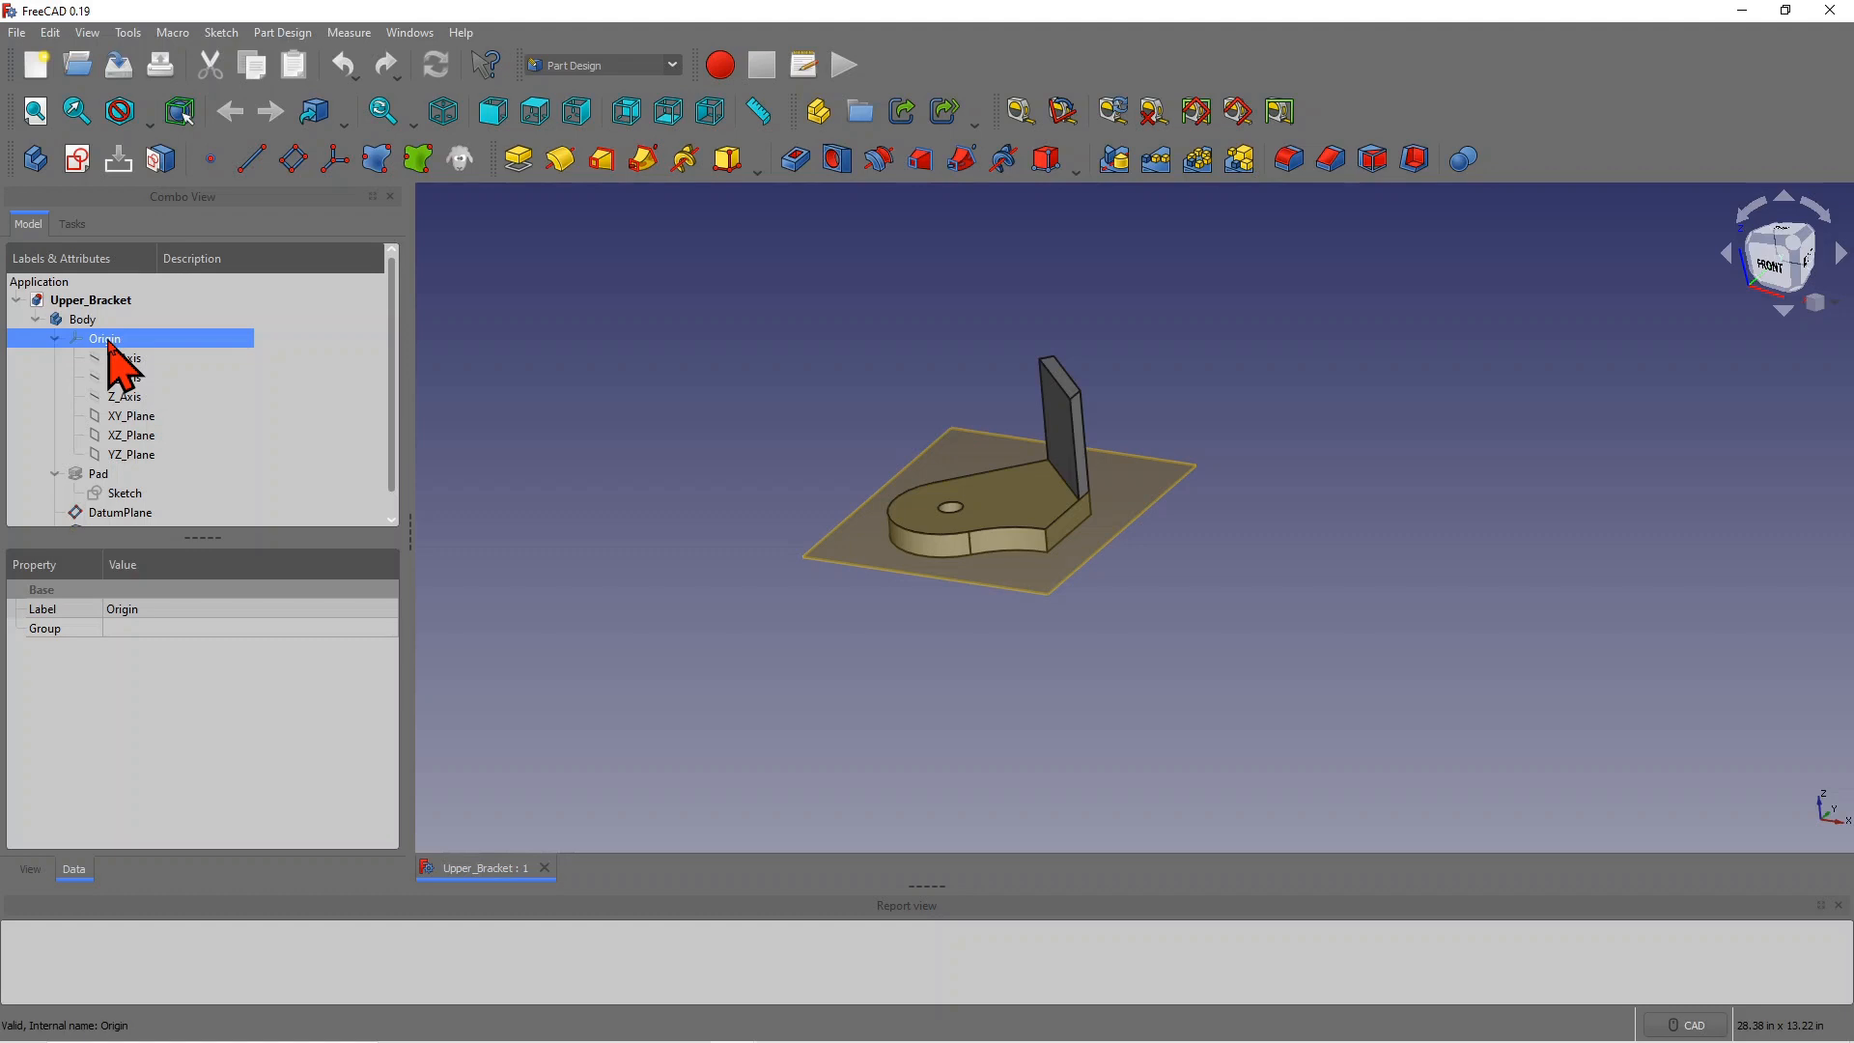
key(space)
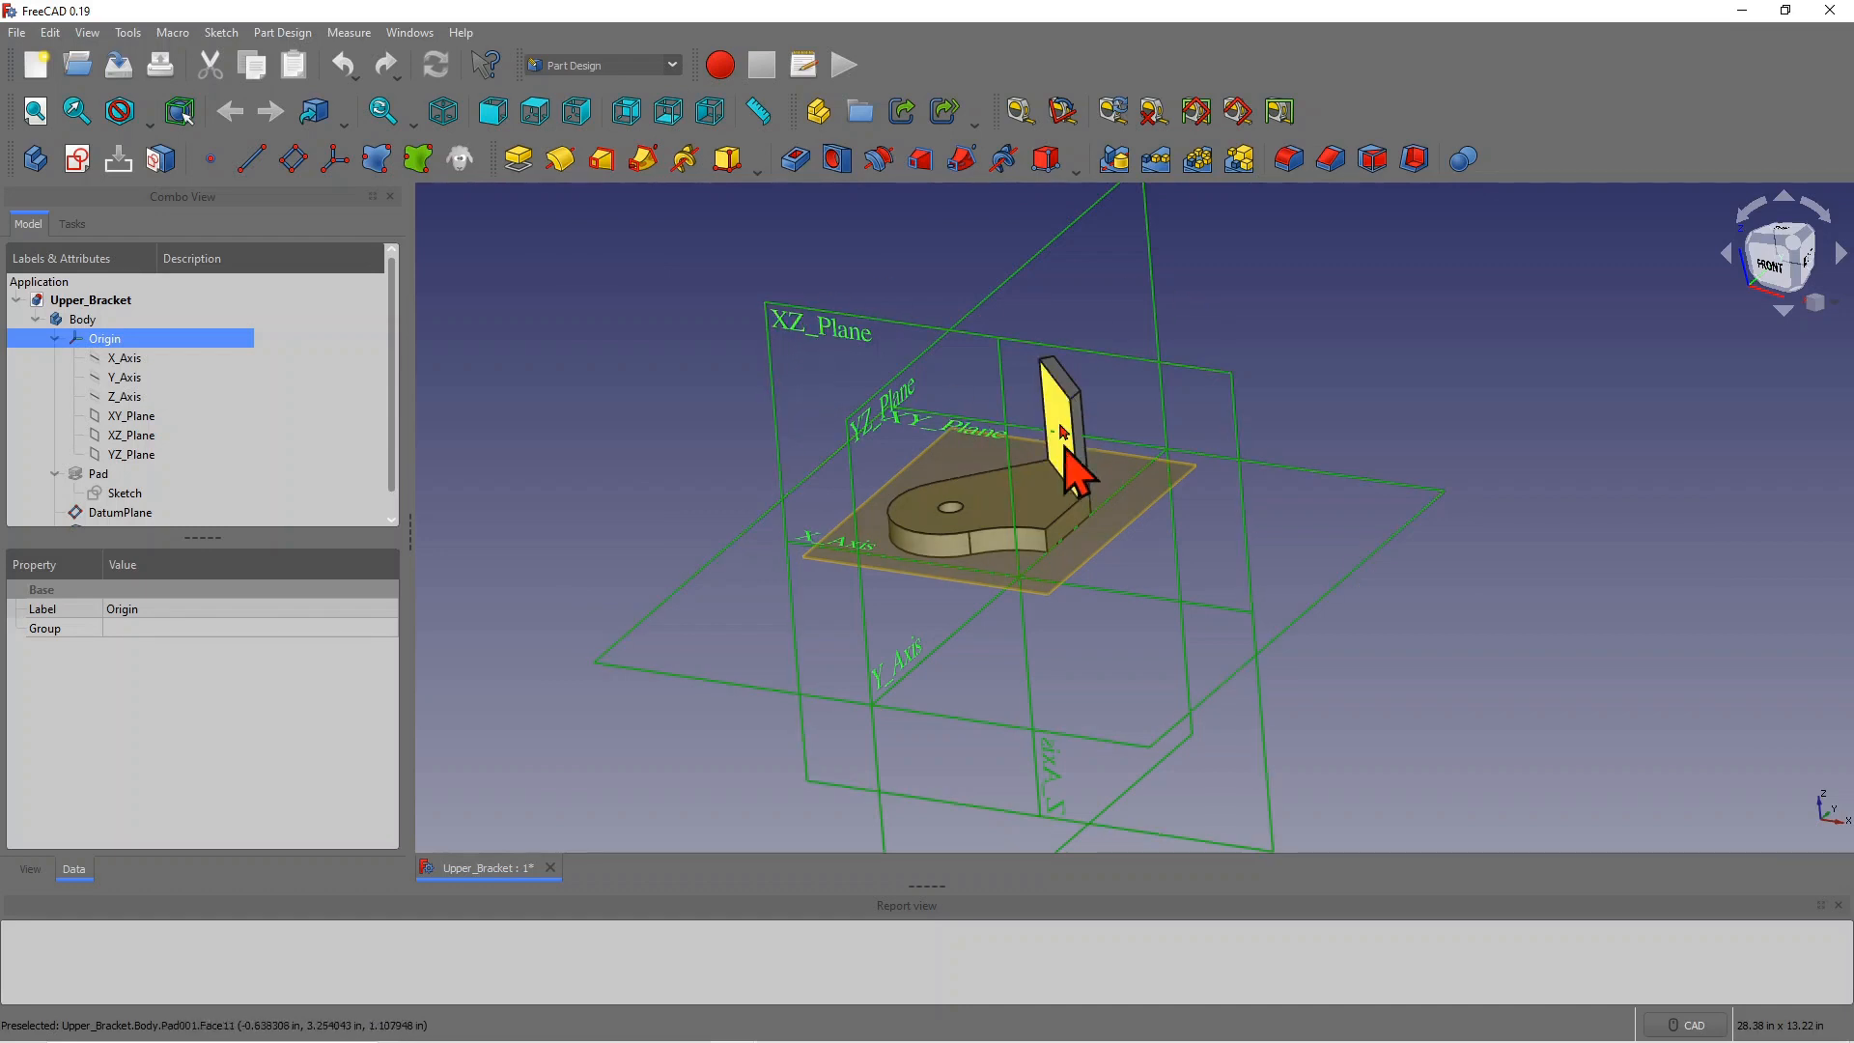
click(503, 348)
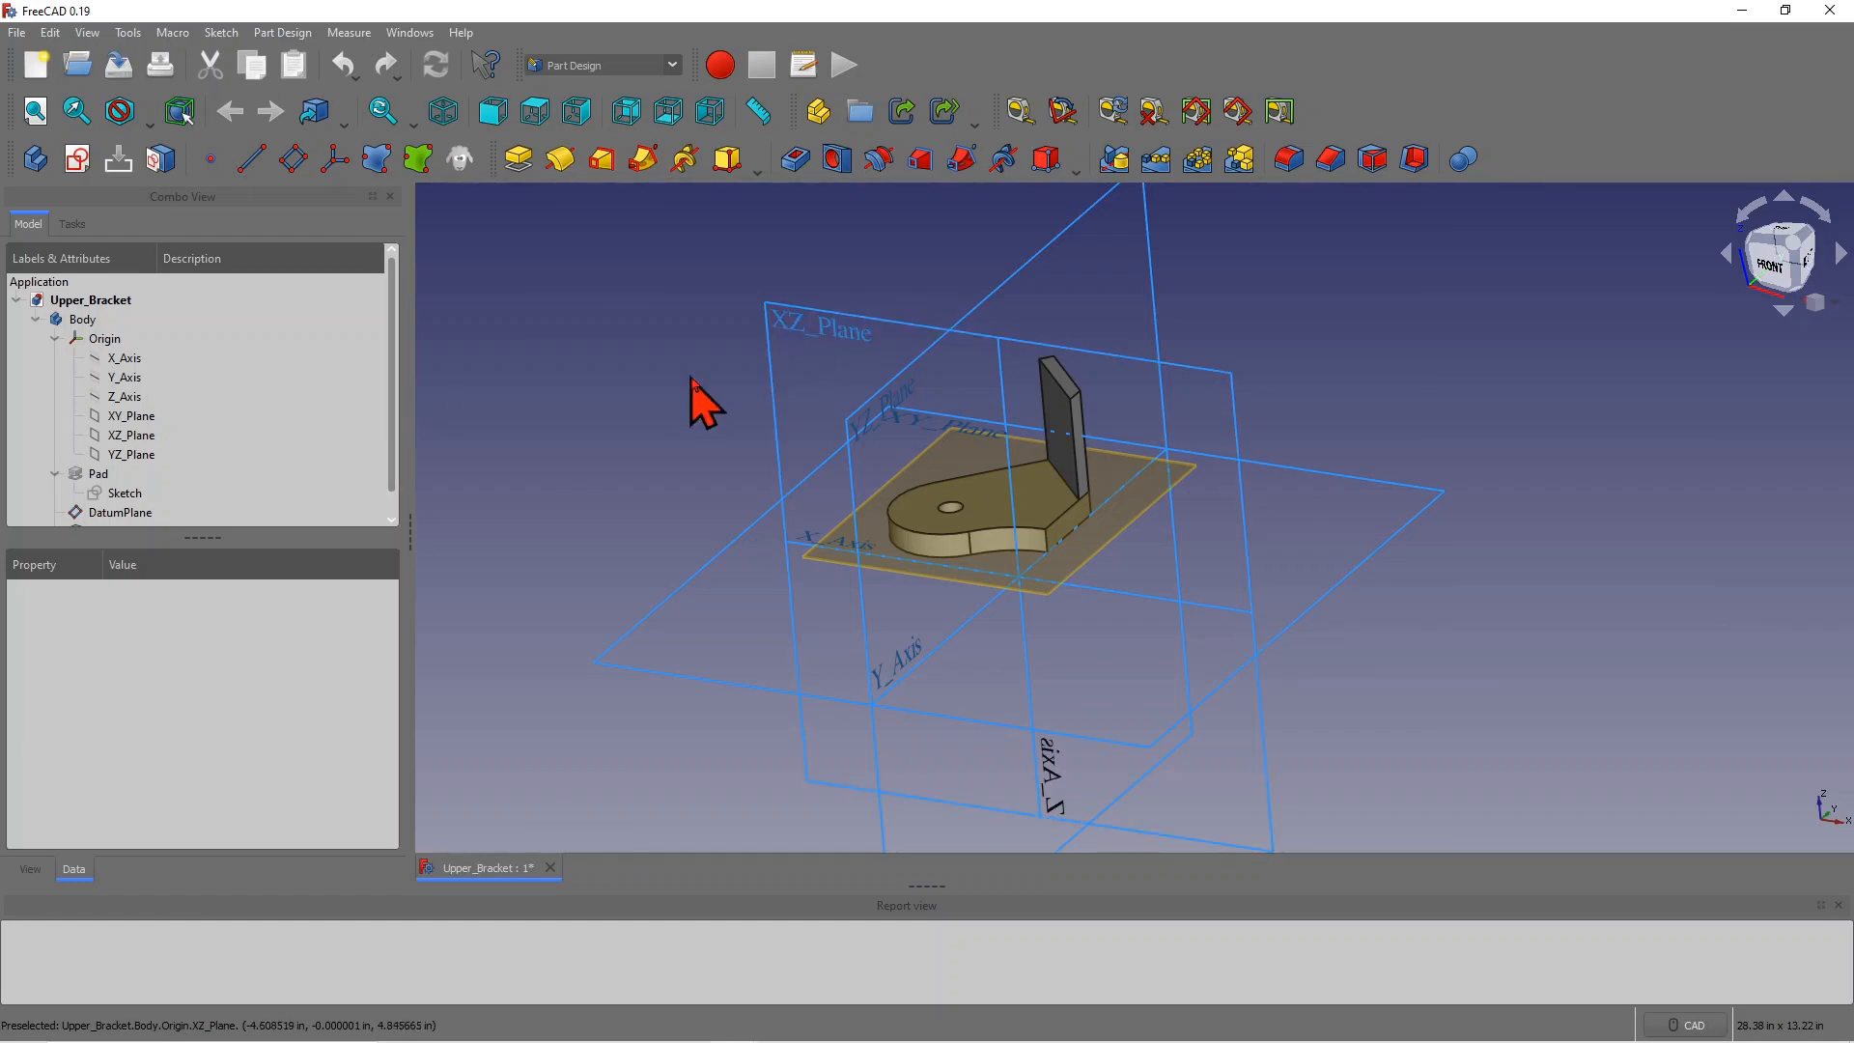
Step: Create a datum plane attached to the XZ plane and rotated -45° around its y-axis
click(780, 336)
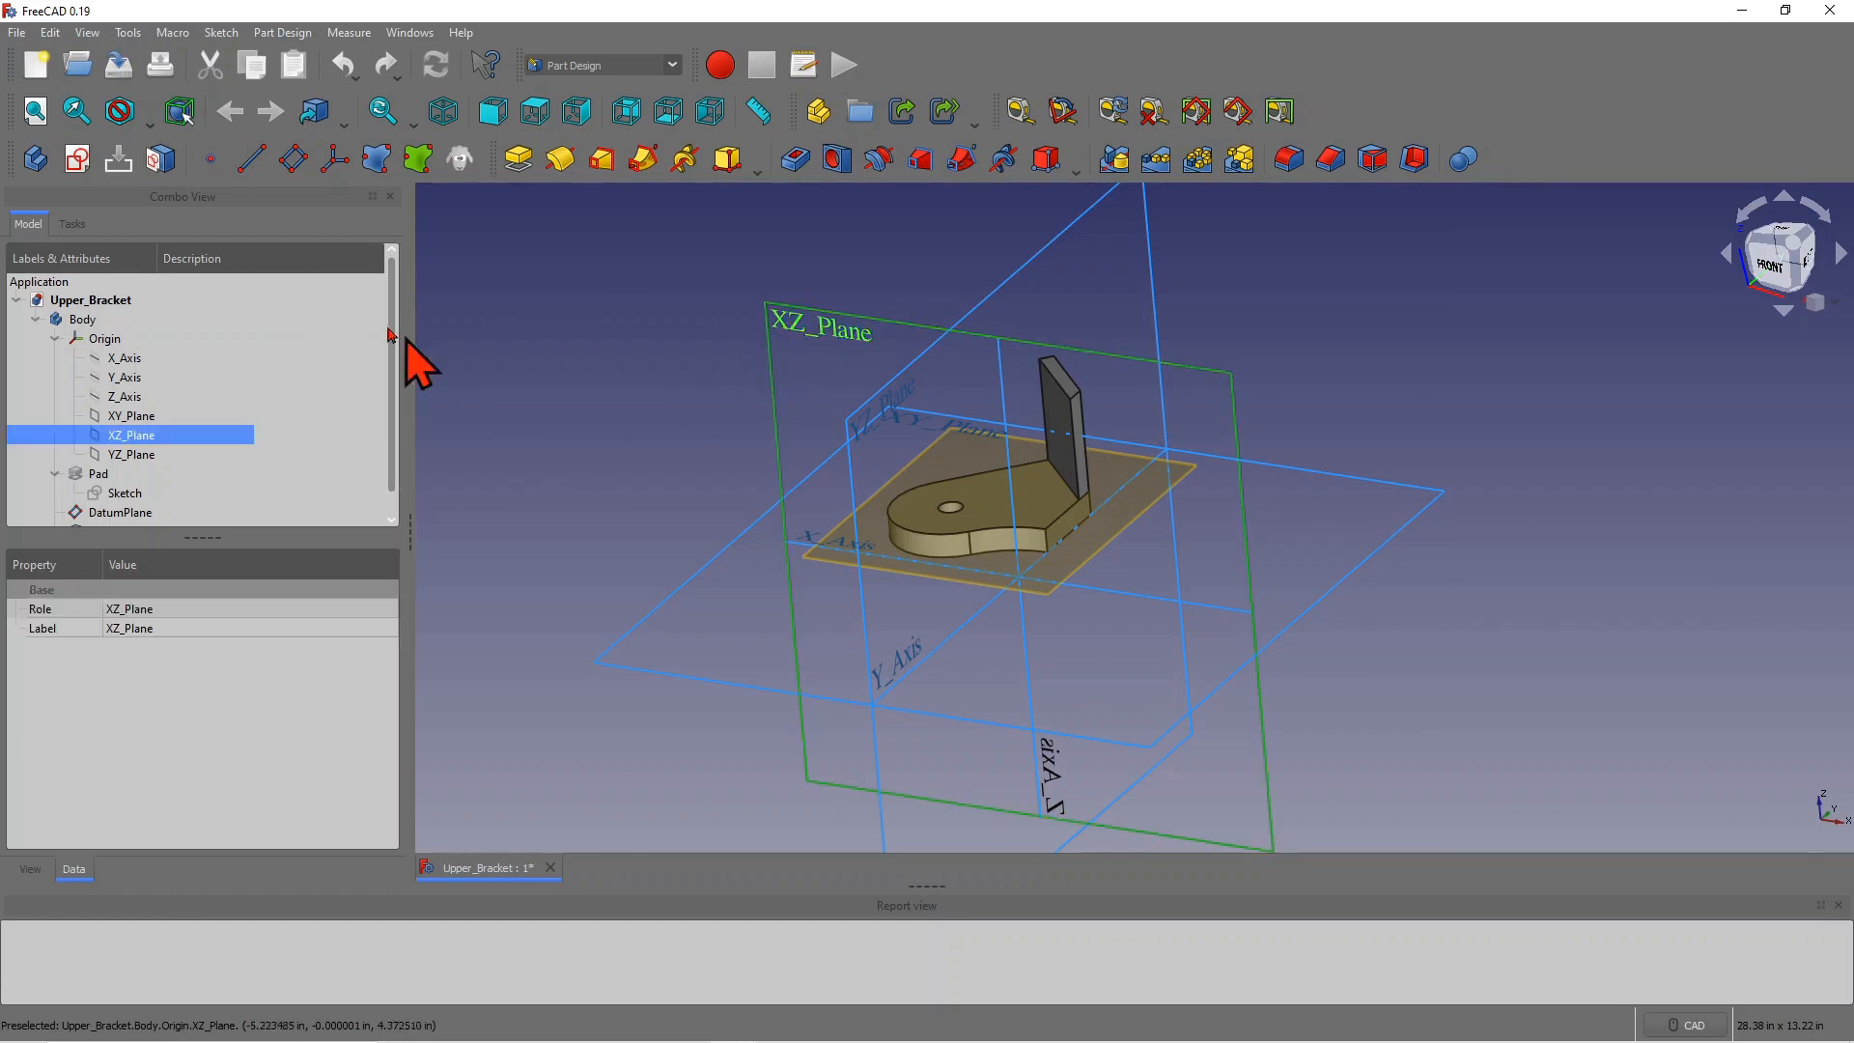
click(287, 171)
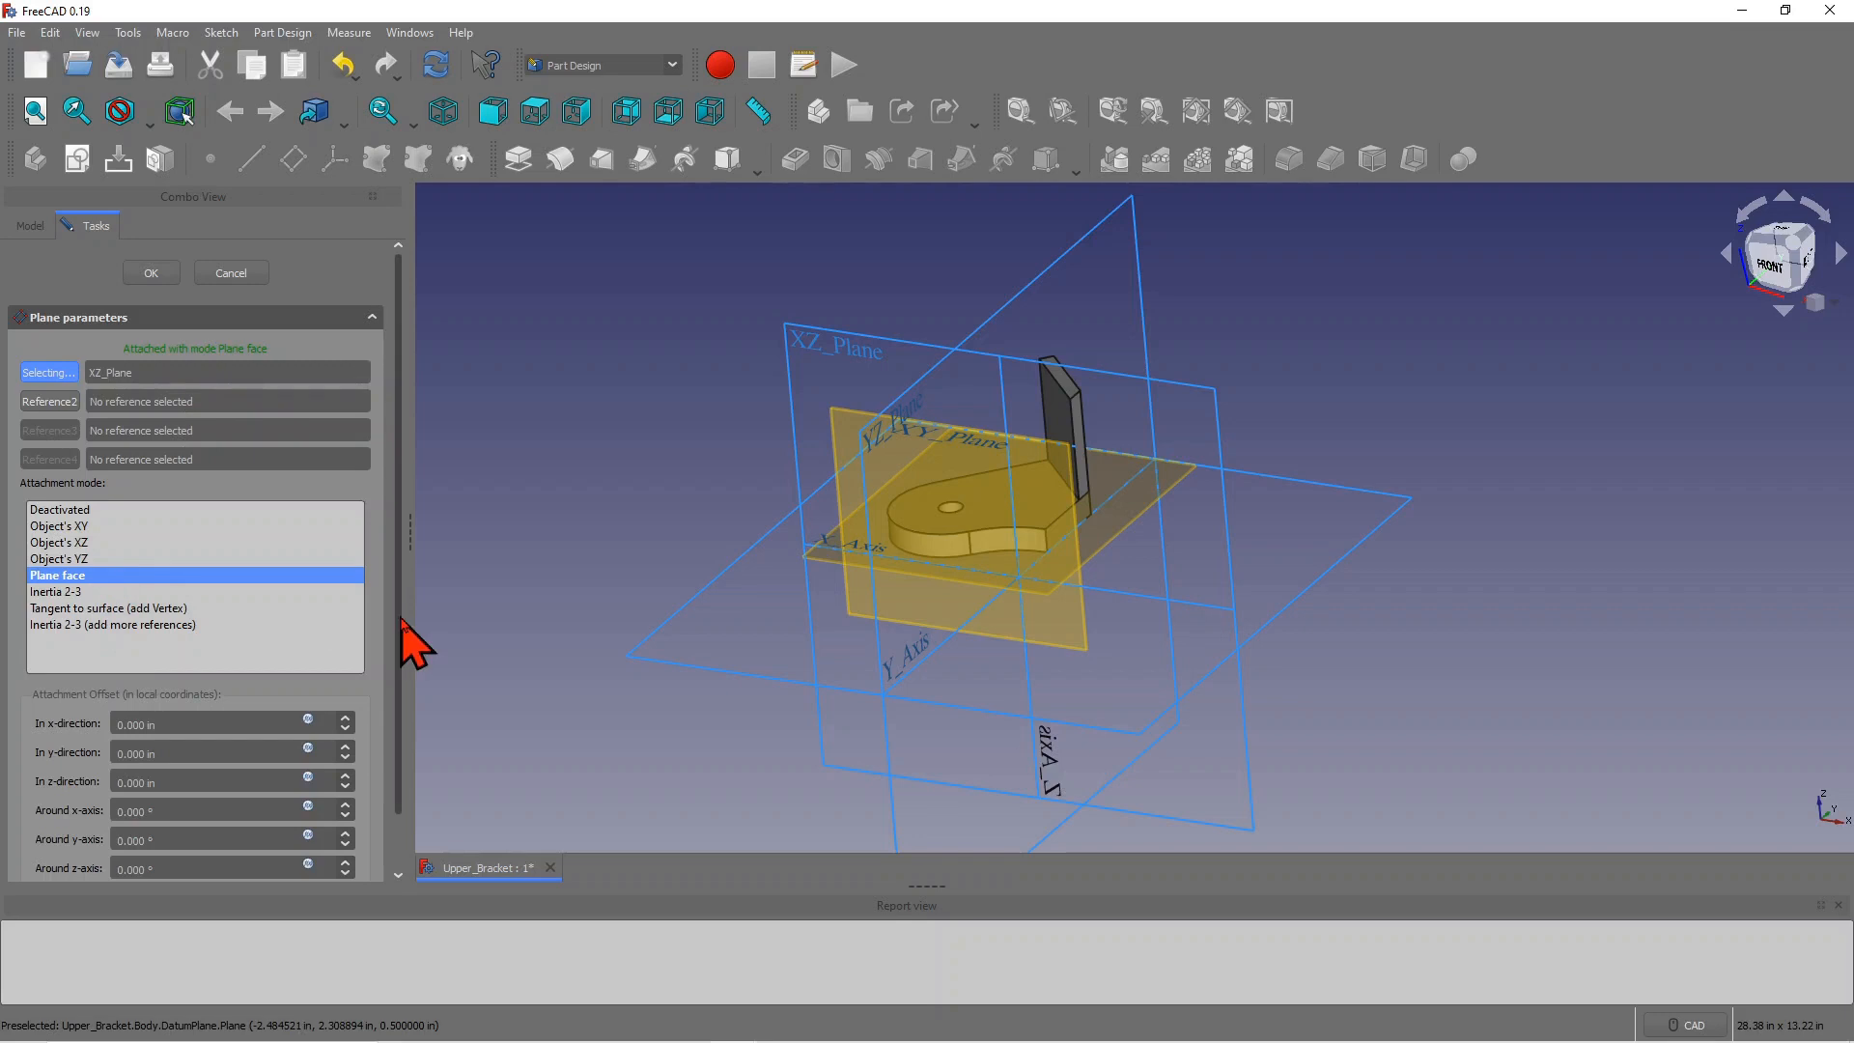
drag(402, 621, 402, 679)
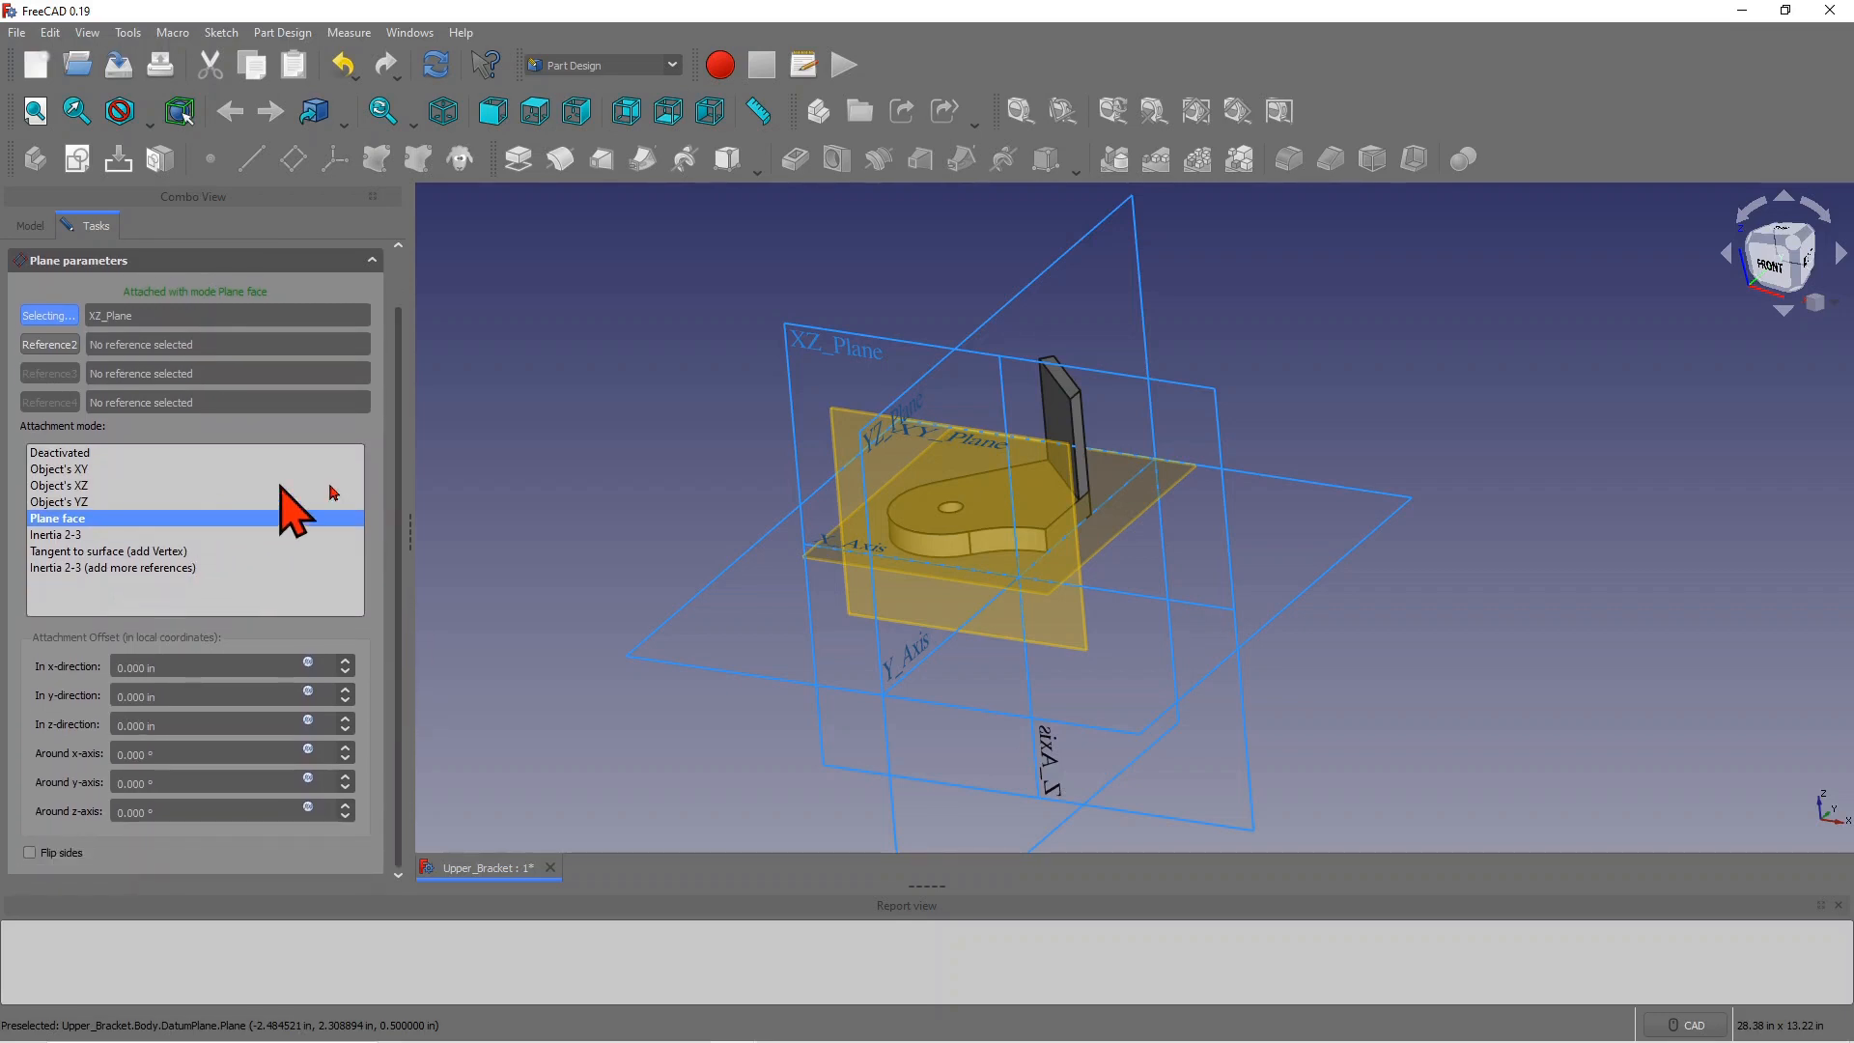
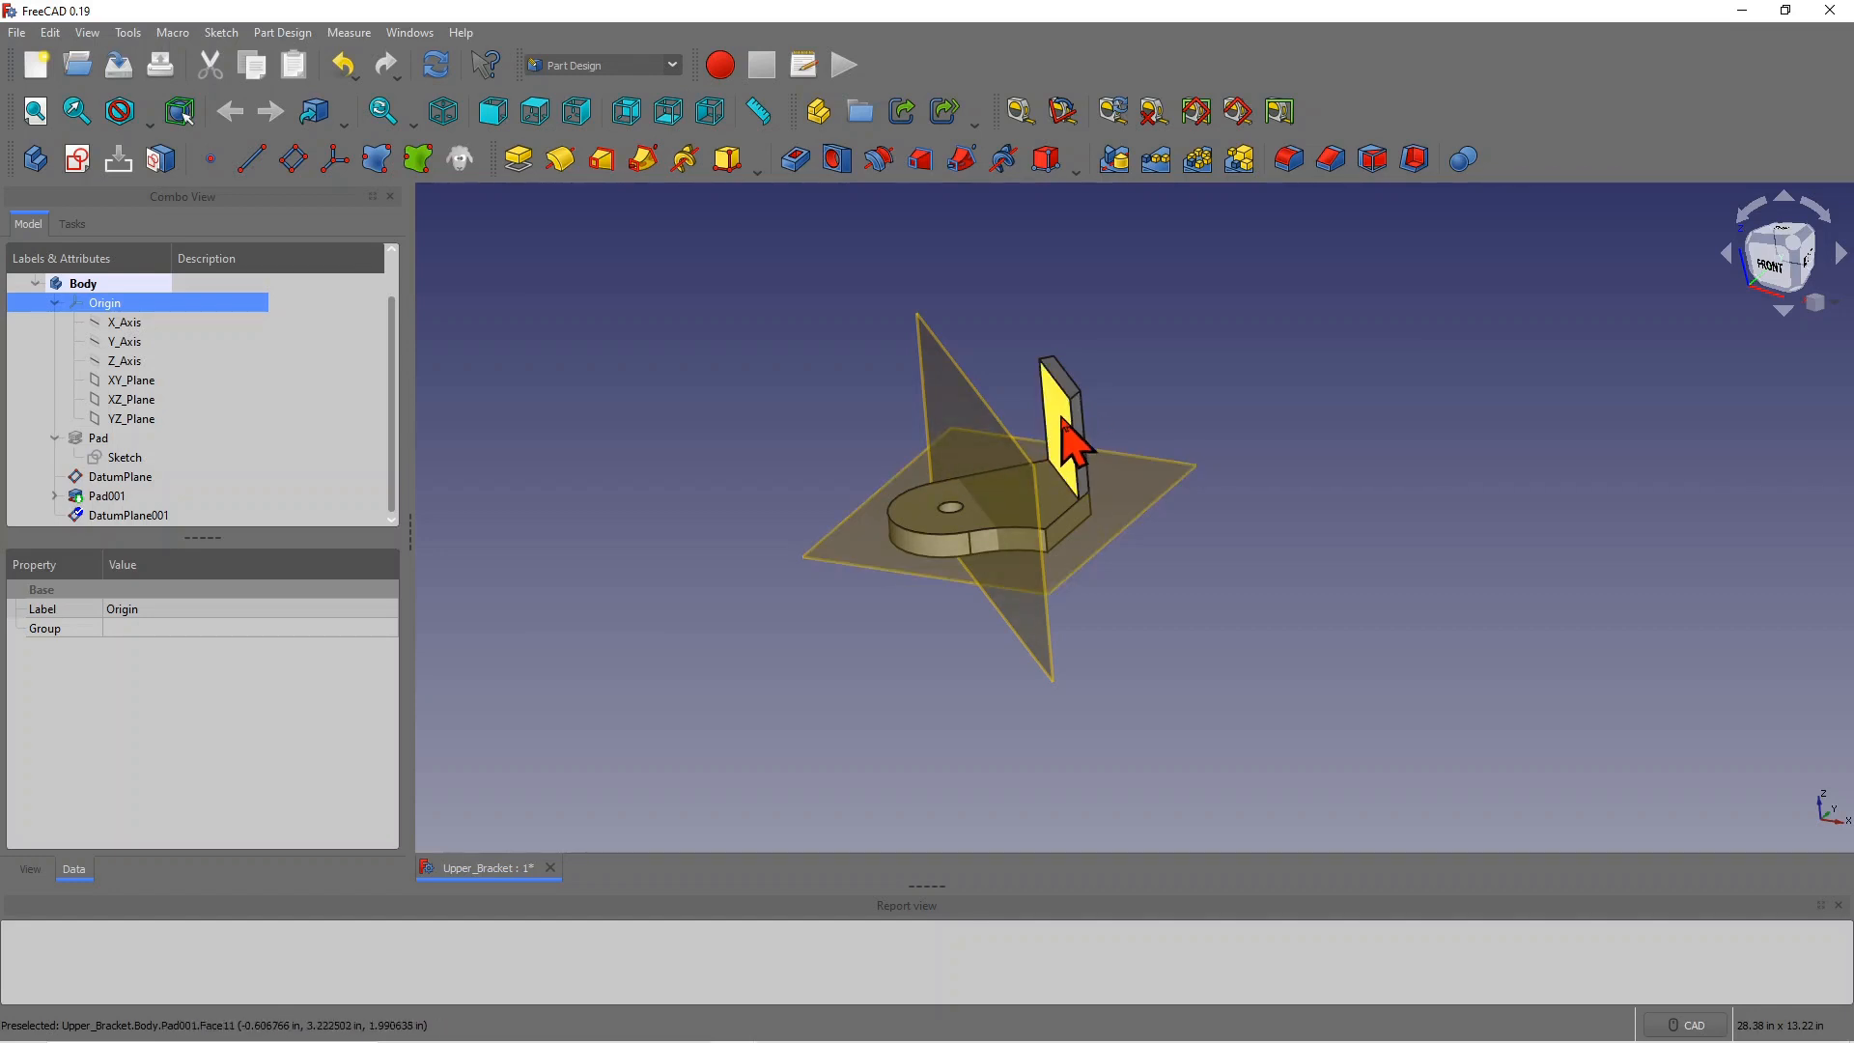
Step: Start a sketch on the angled datum plane and link the top and both vertical edges of the flange's outer face as external geometry
click(951, 411)
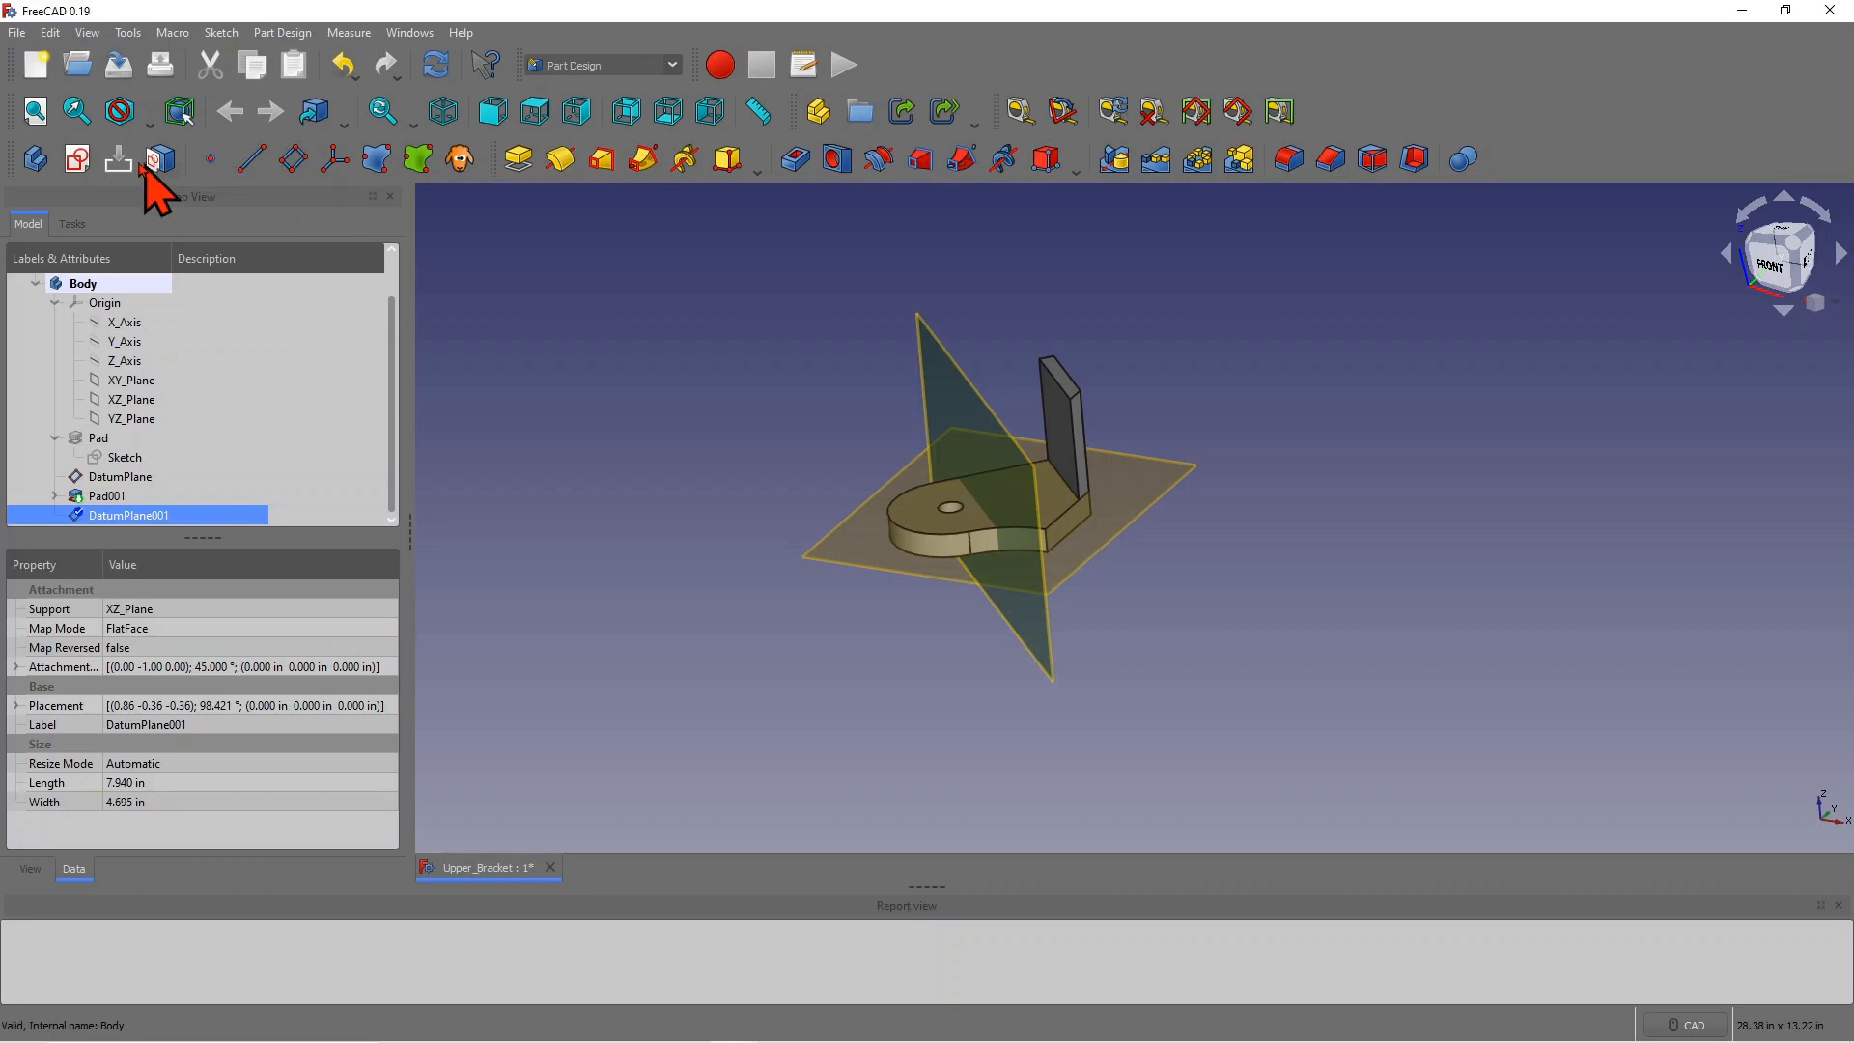
click(78, 159)
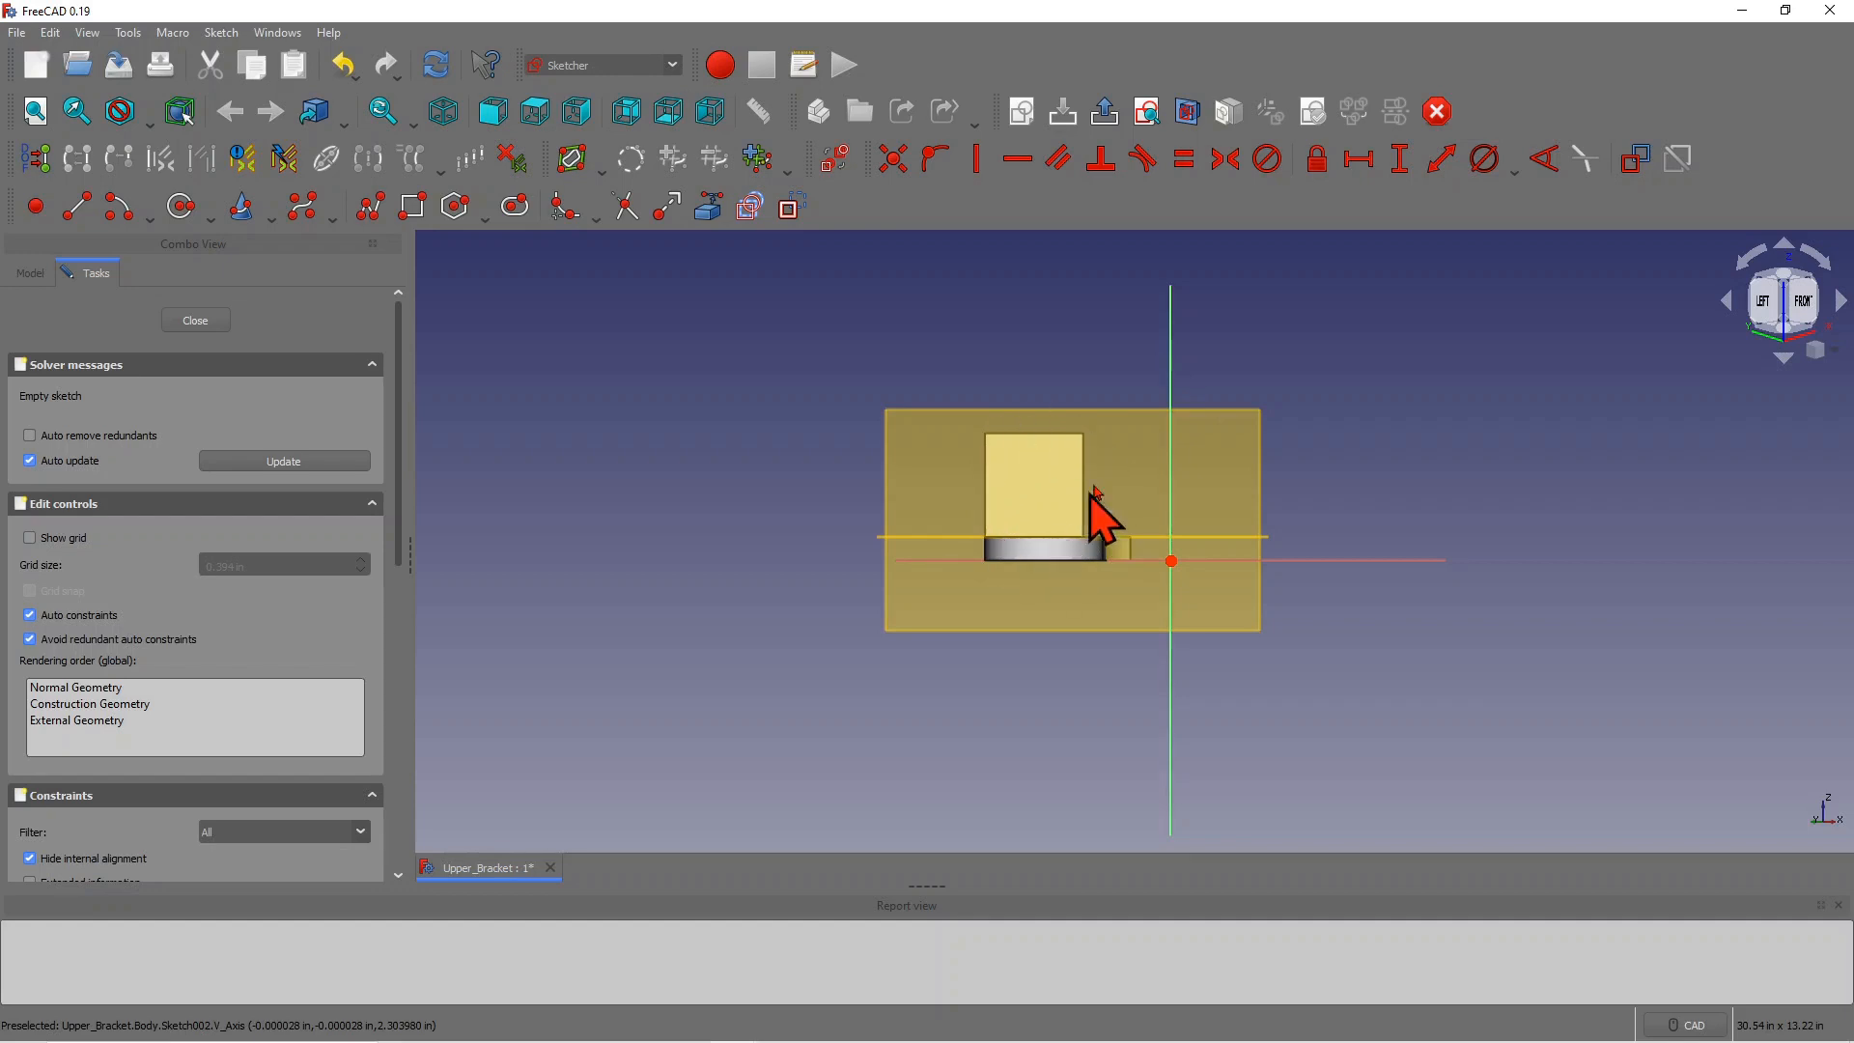
click(1841, 303)
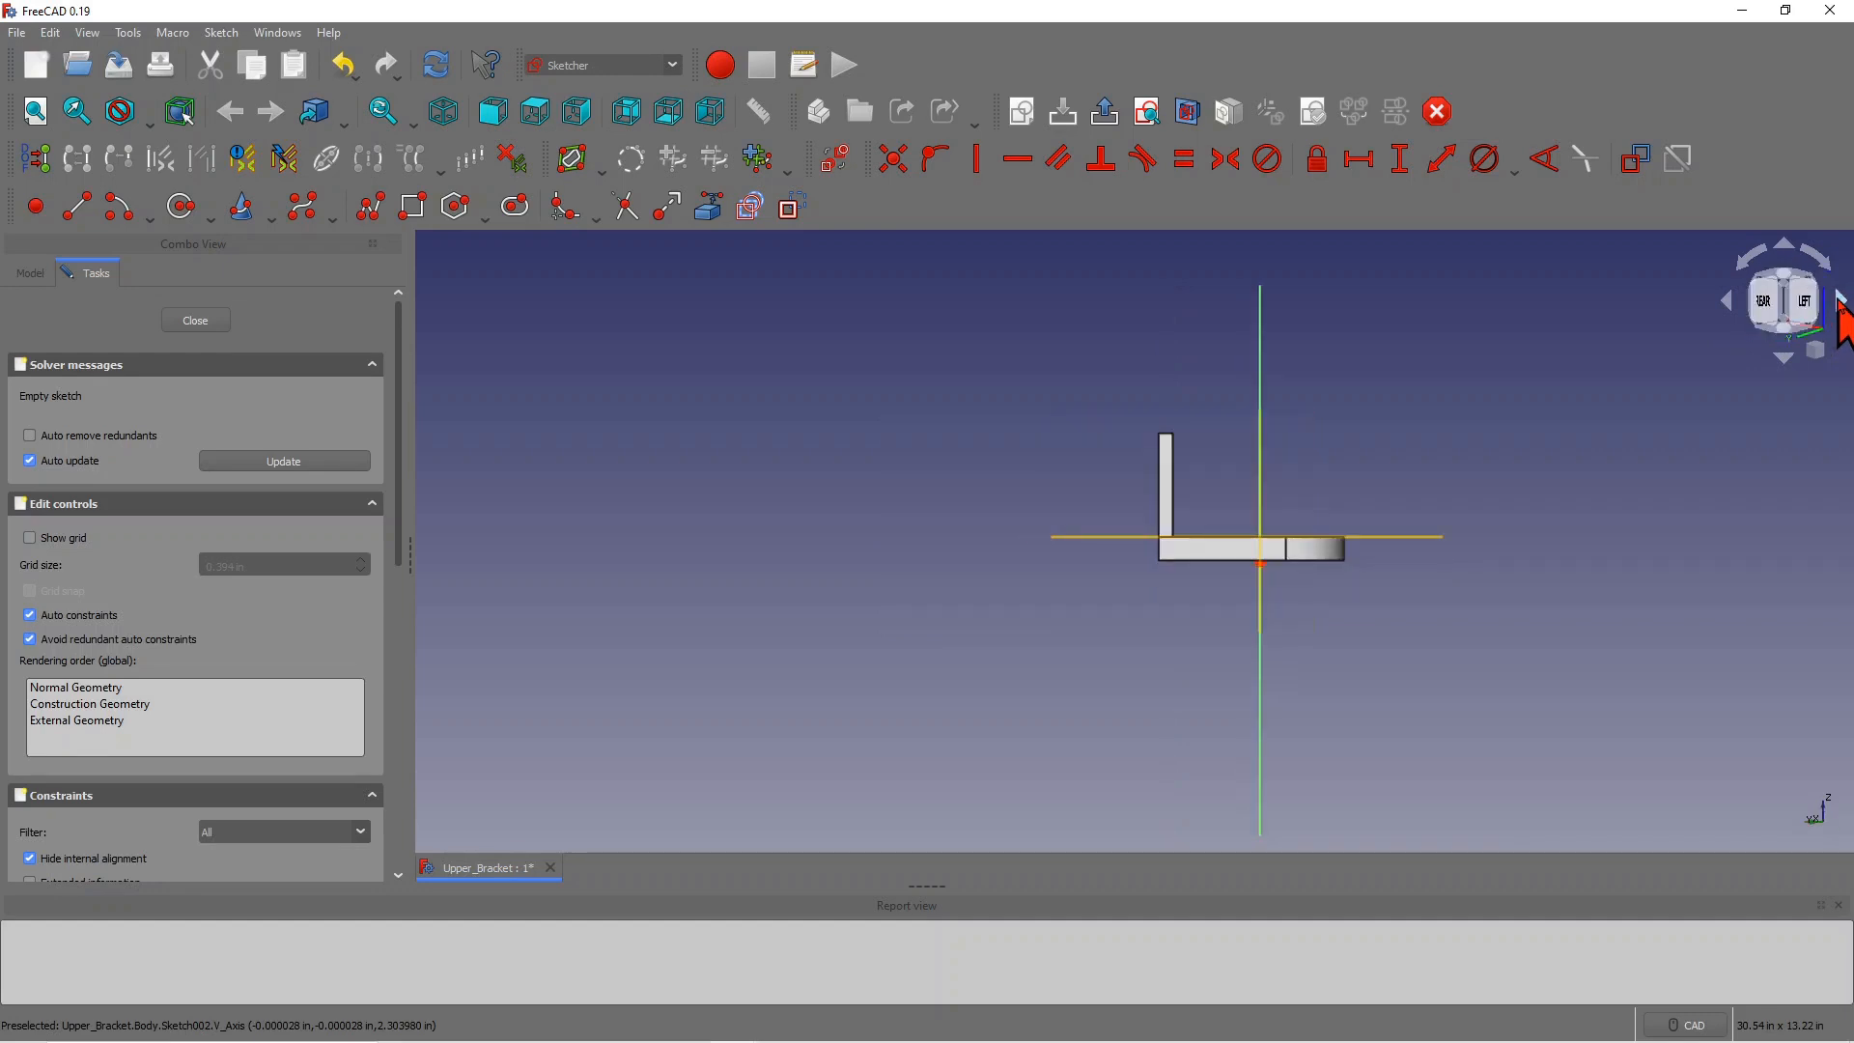
click(1840, 304)
click(1841, 303)
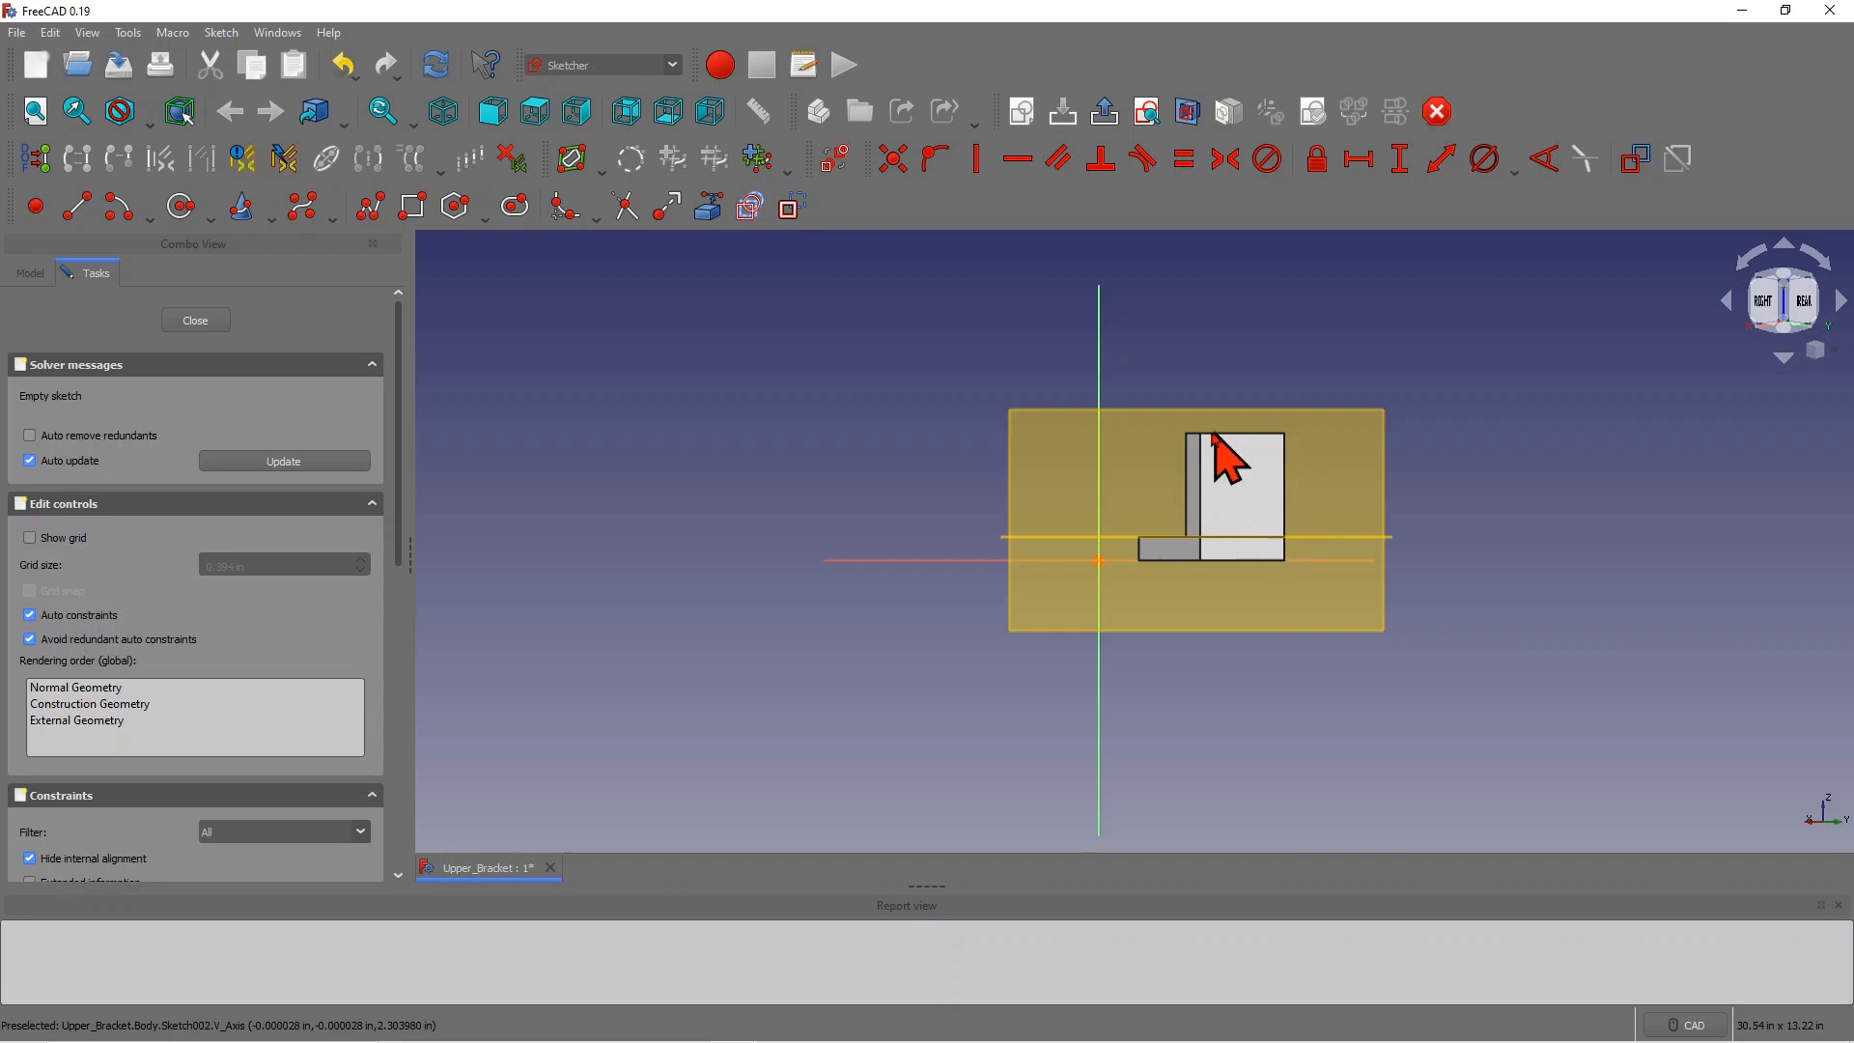
click(706, 213)
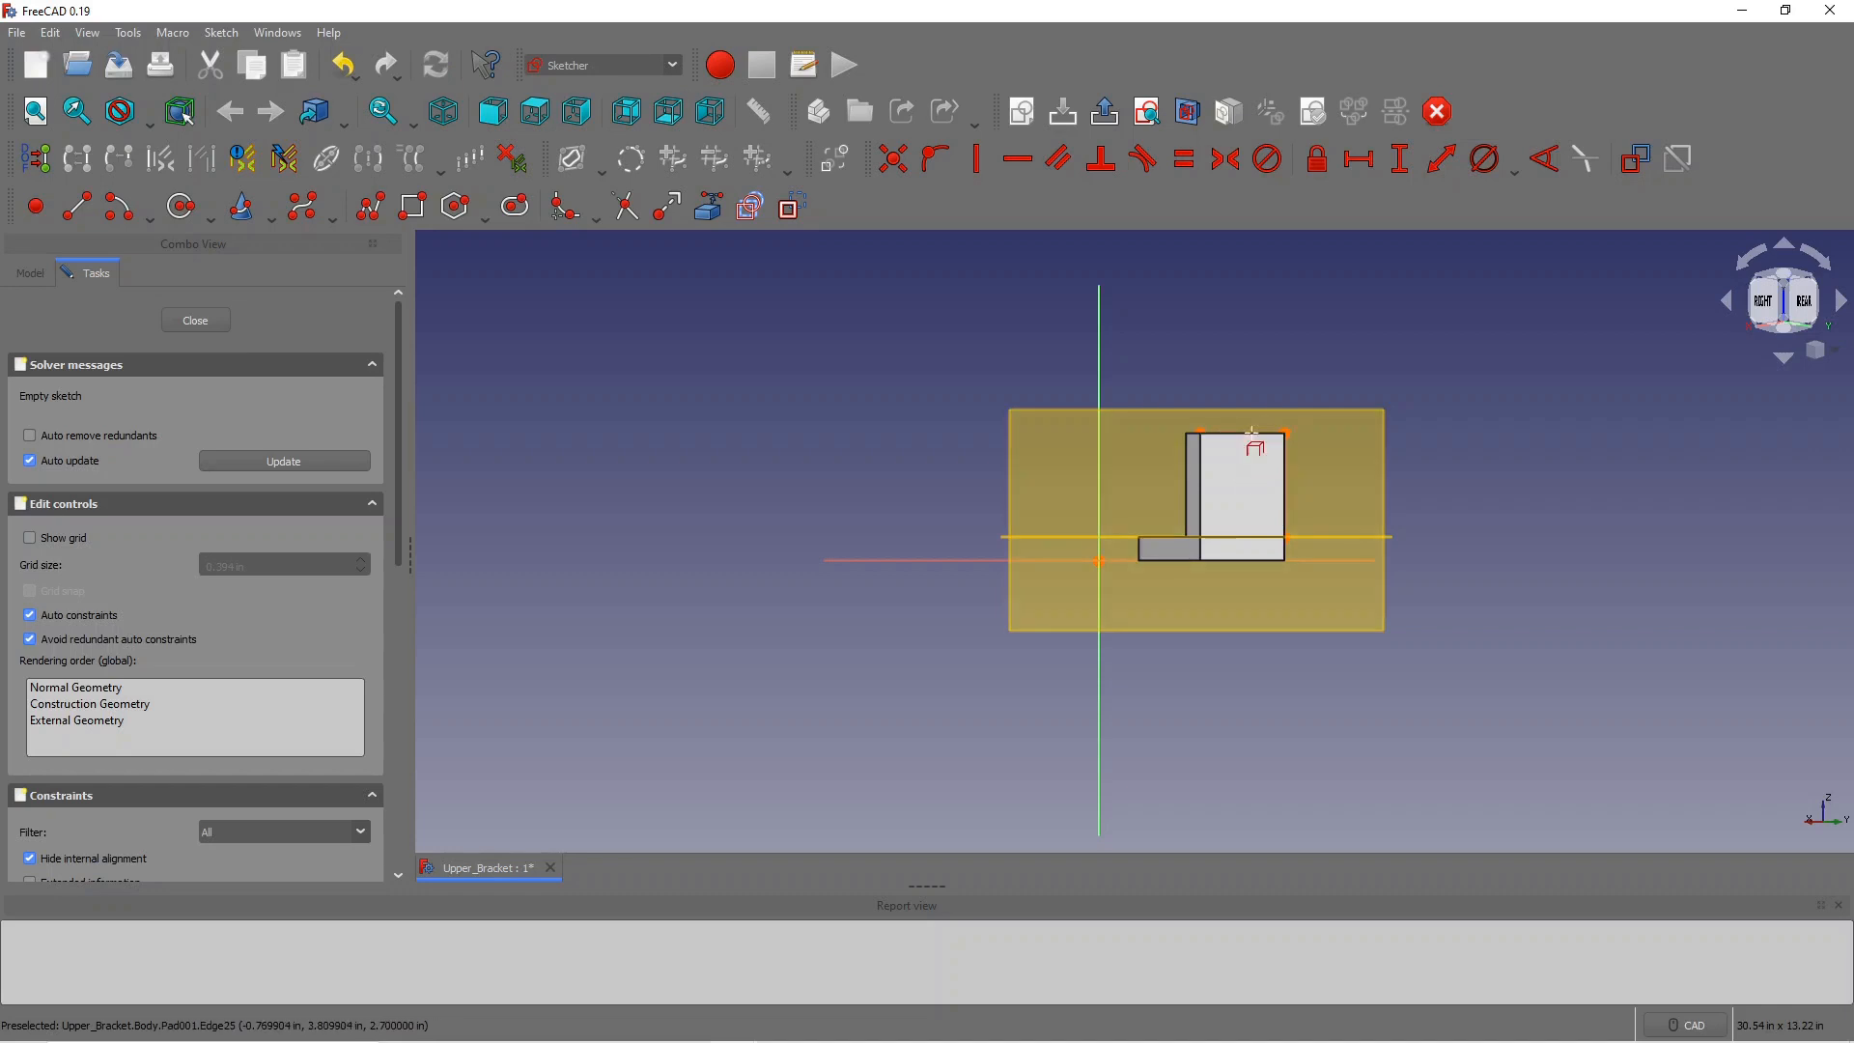
click(1202, 486)
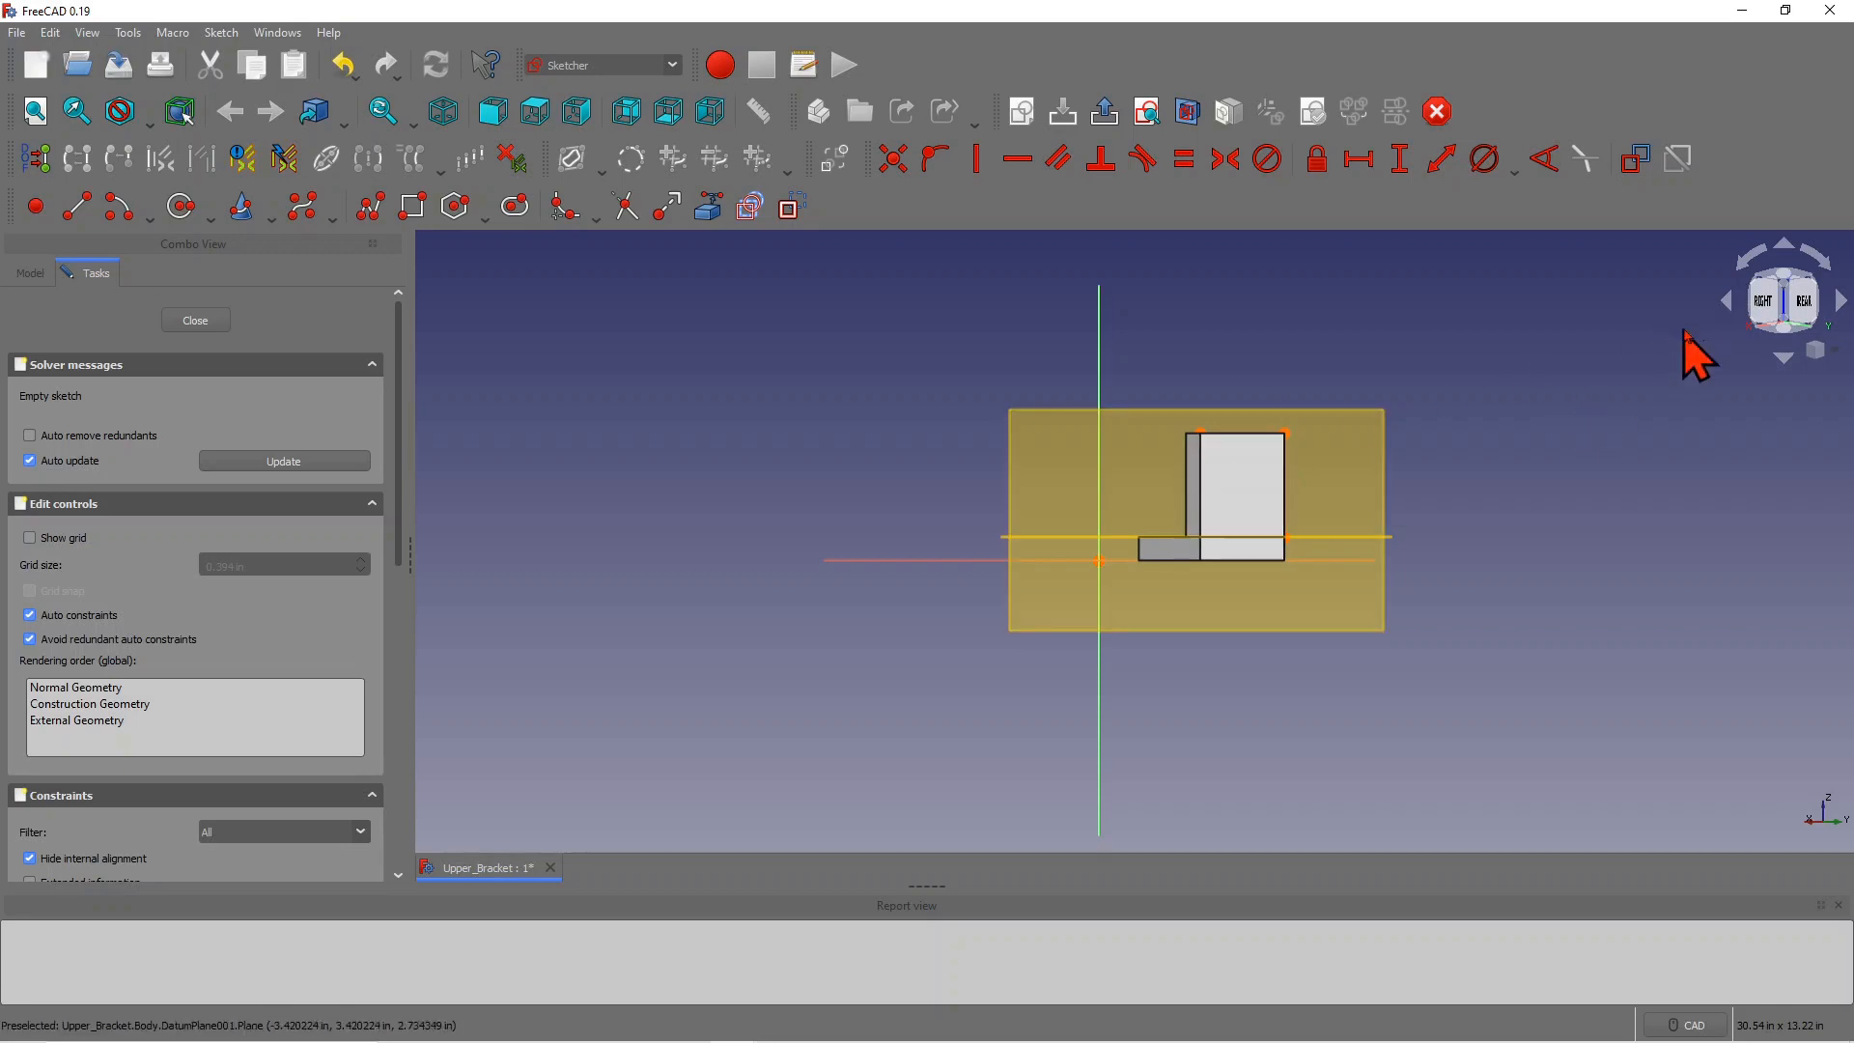
click(1728, 303)
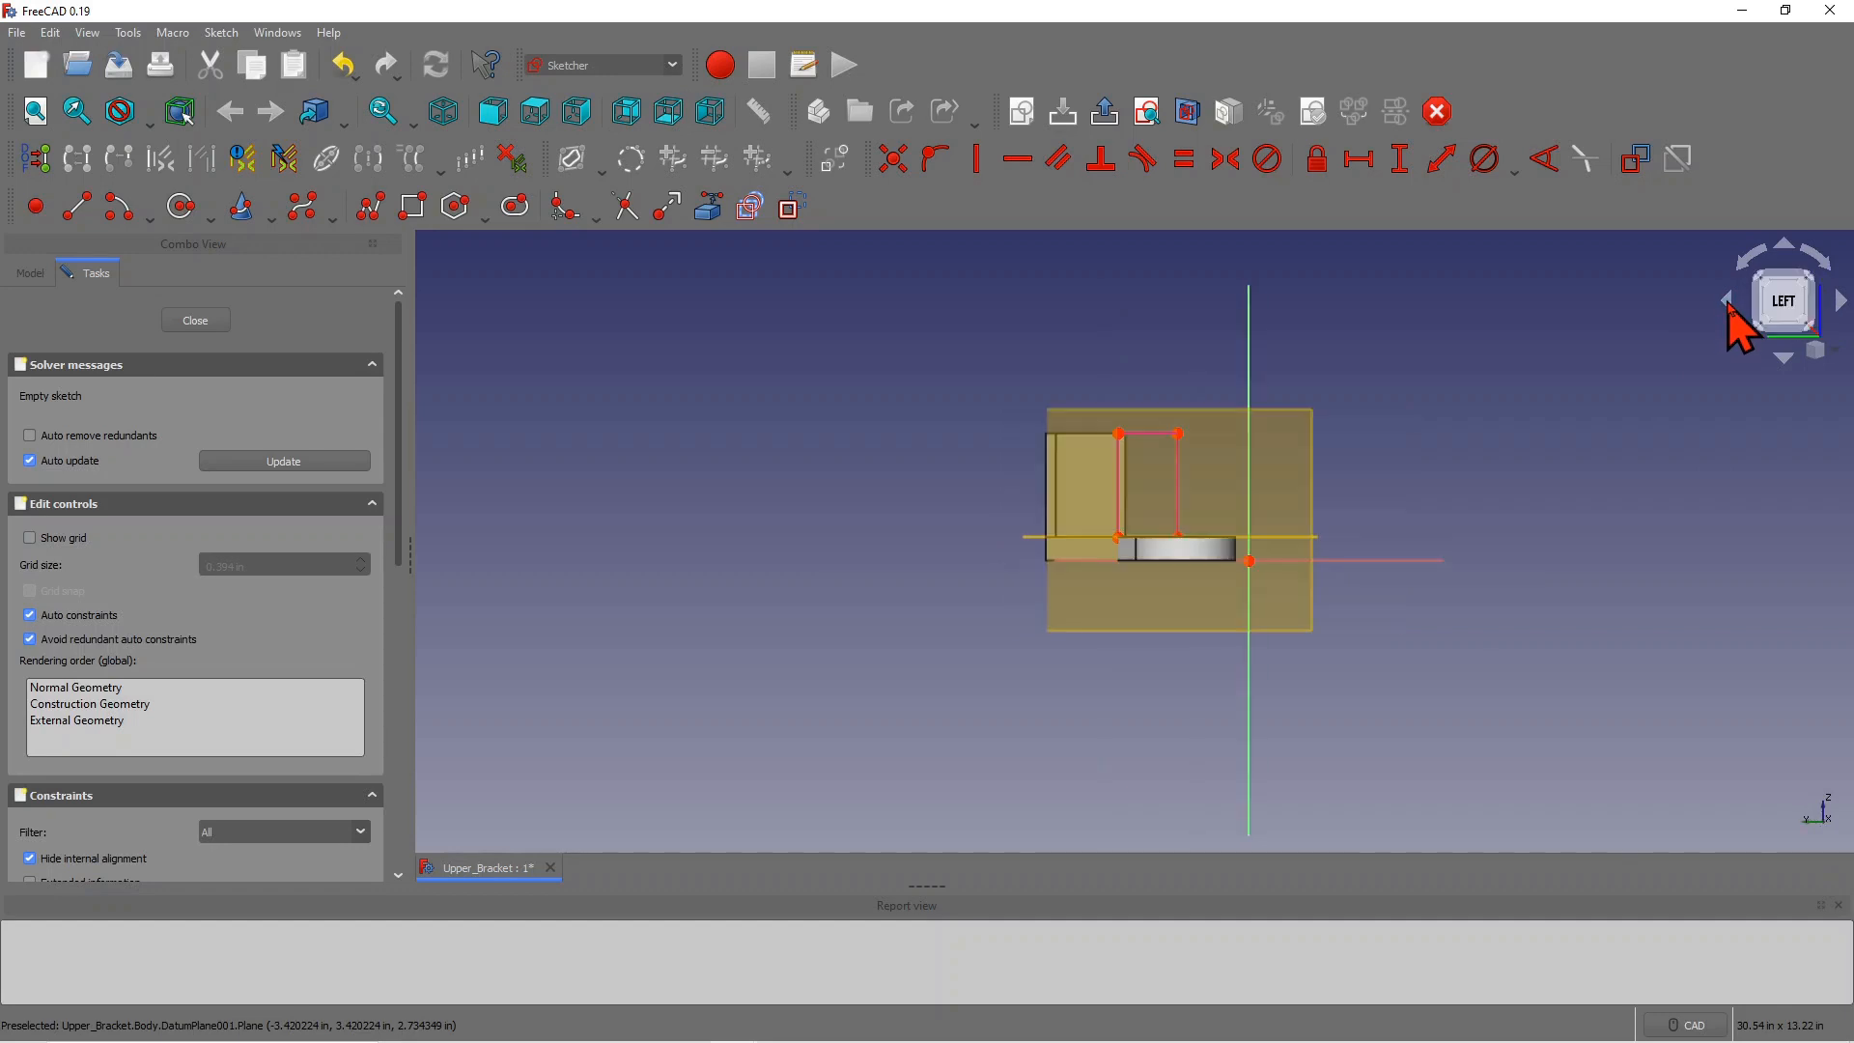
click(1730, 305)
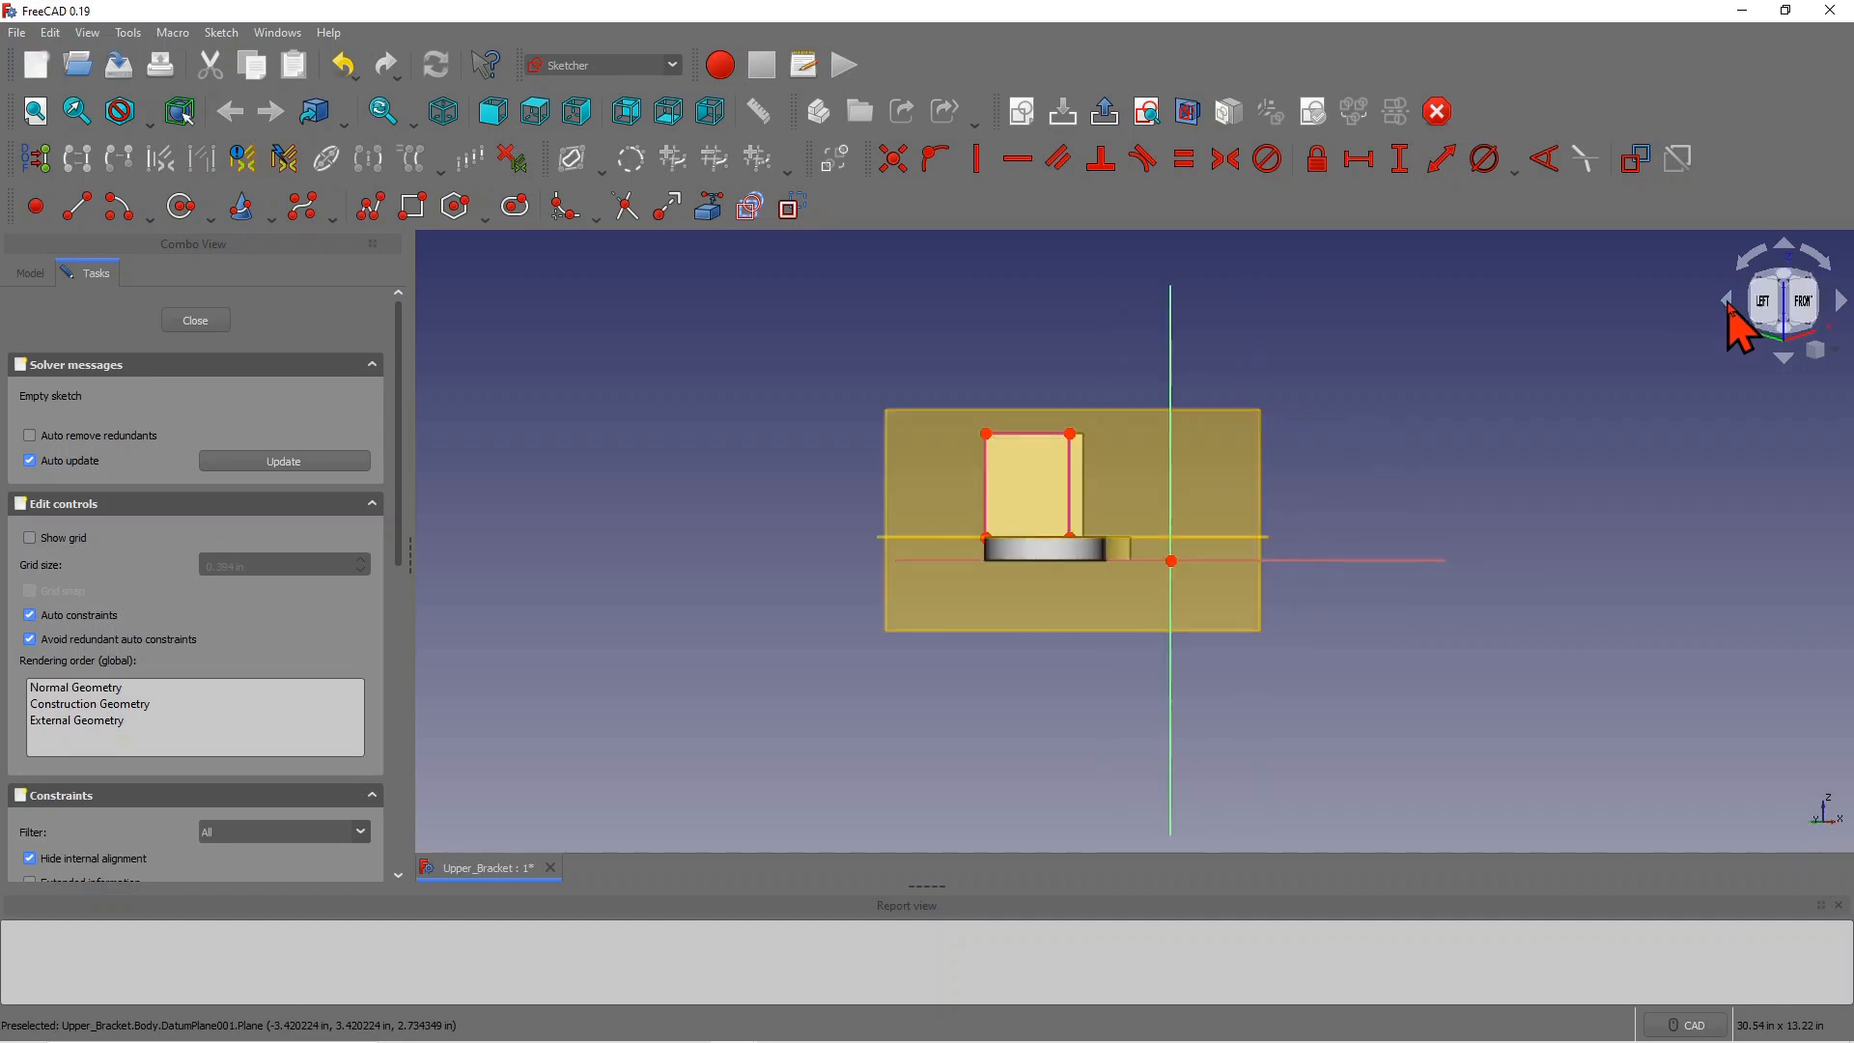
Step: Draw a circle about 0.52 in in diameter near the middle of the flange face
click(185, 211)
click(1019, 480)
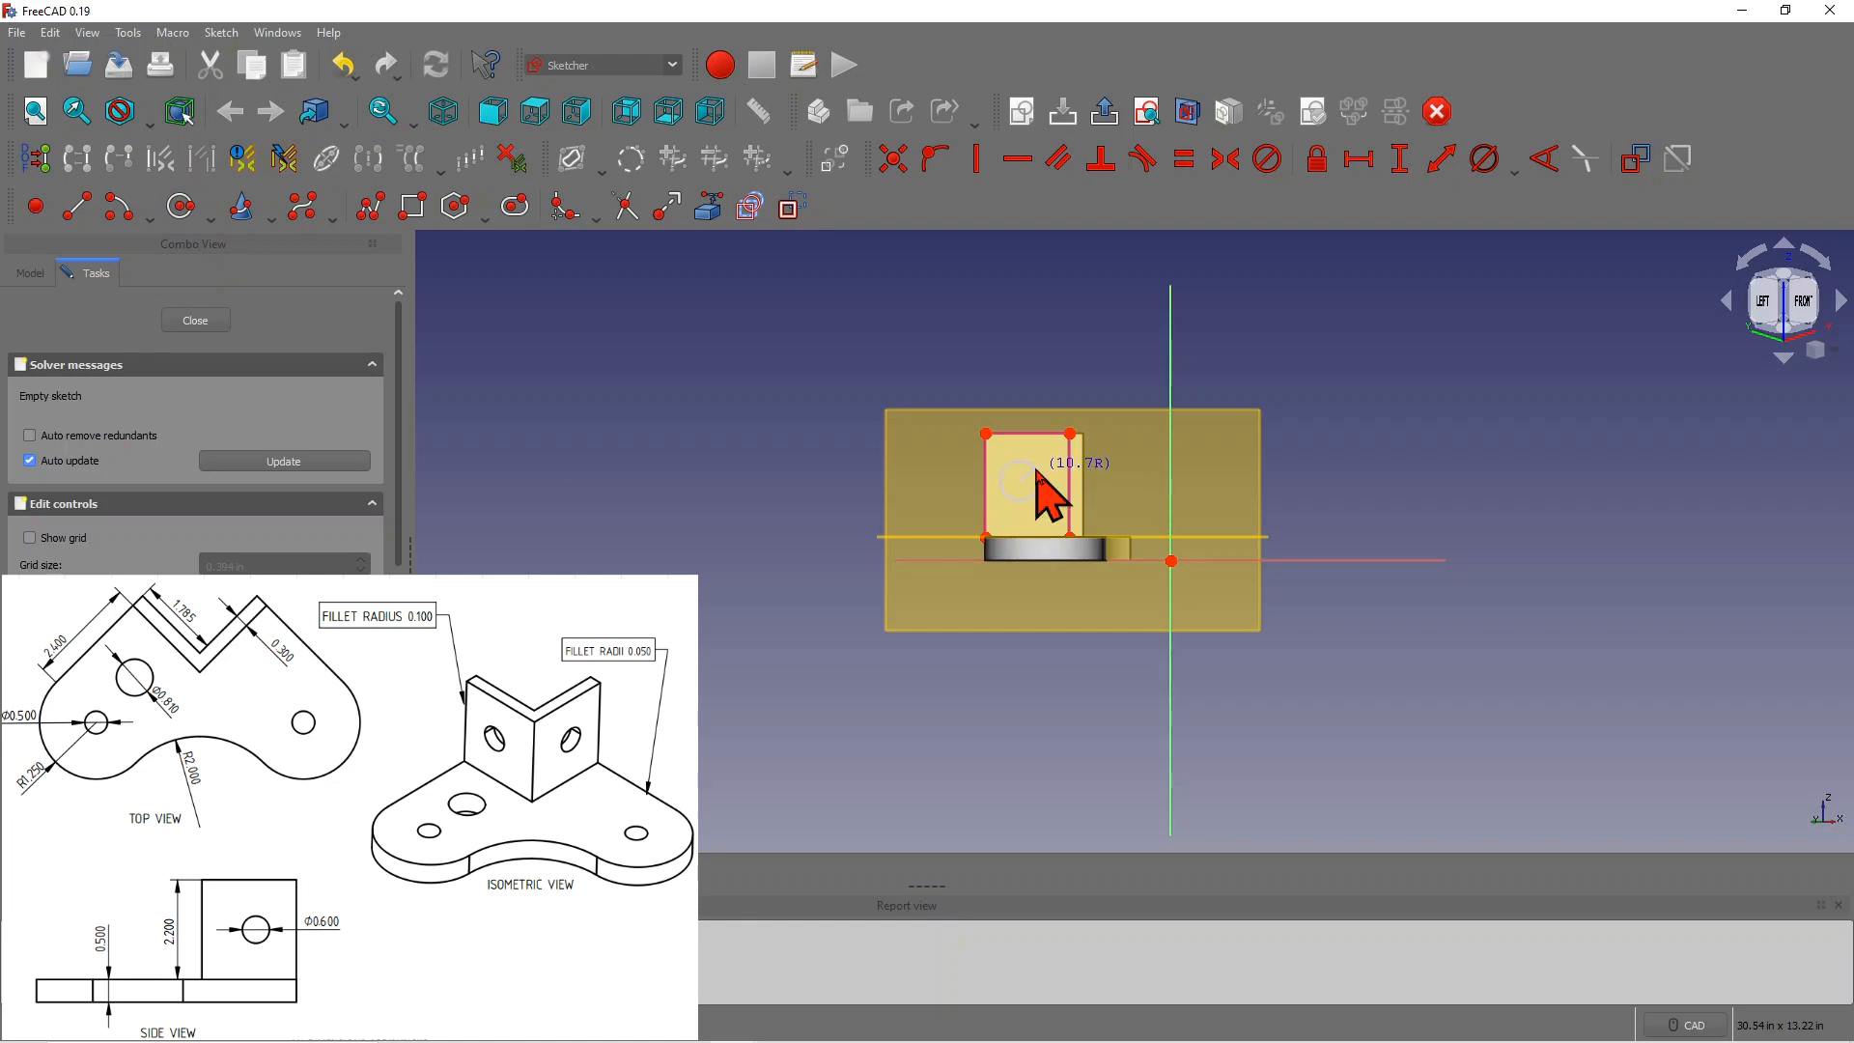
click(1031, 475)
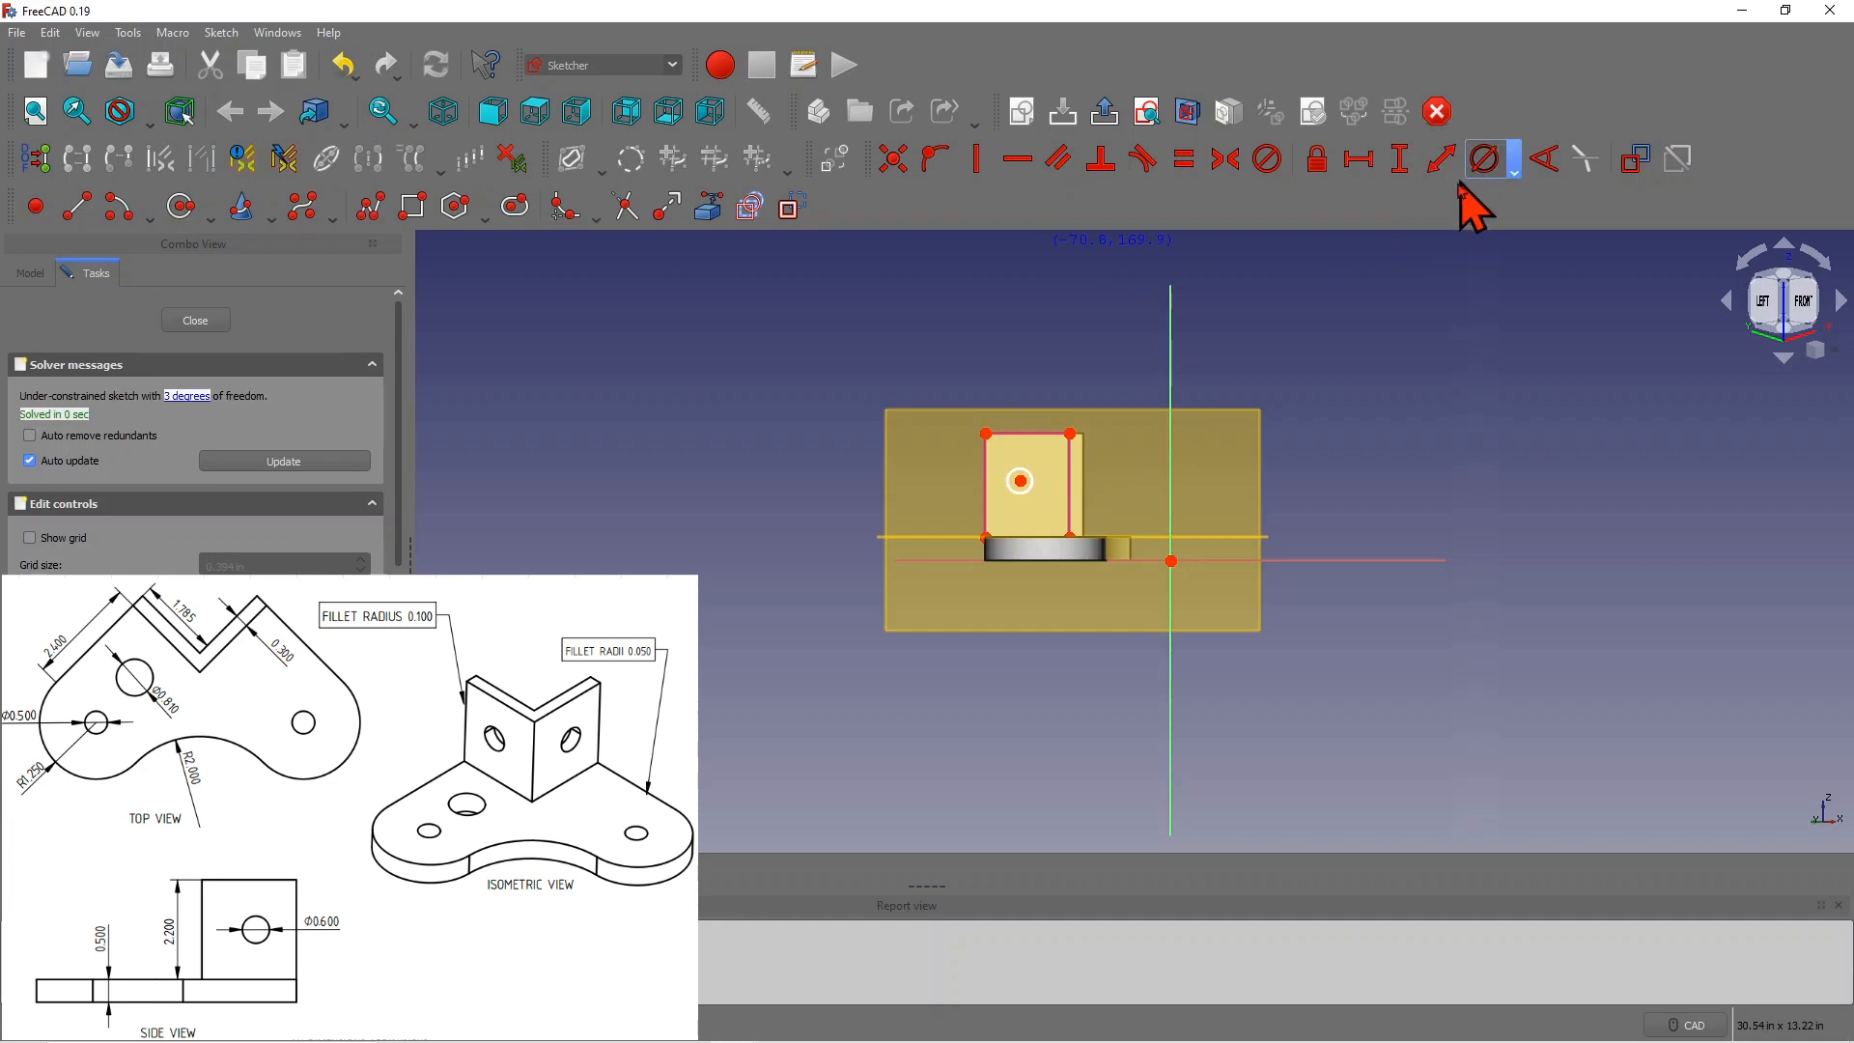
Step: Constrain the flange hole circle's diameter to 0.6 in
click(1512, 171)
scroll(1056, 352, up, 1)
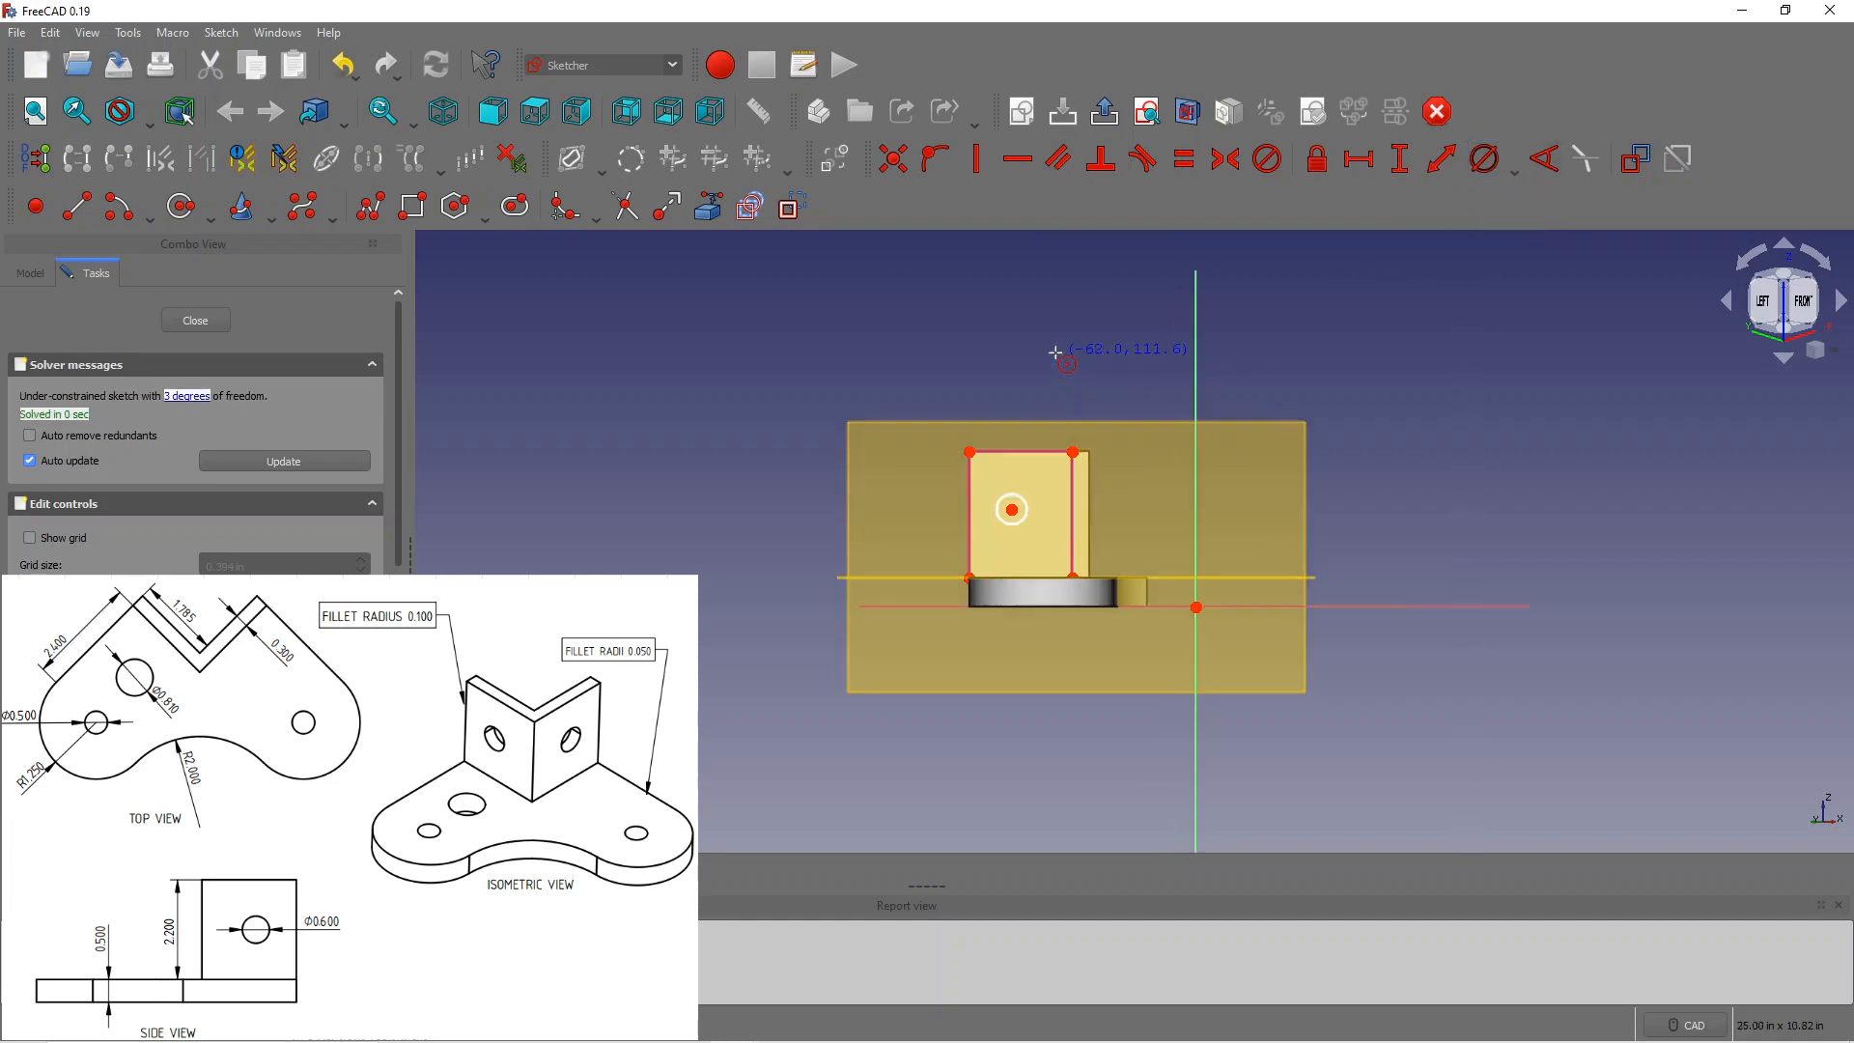
click(1515, 178)
click(1536, 213)
click(1016, 500)
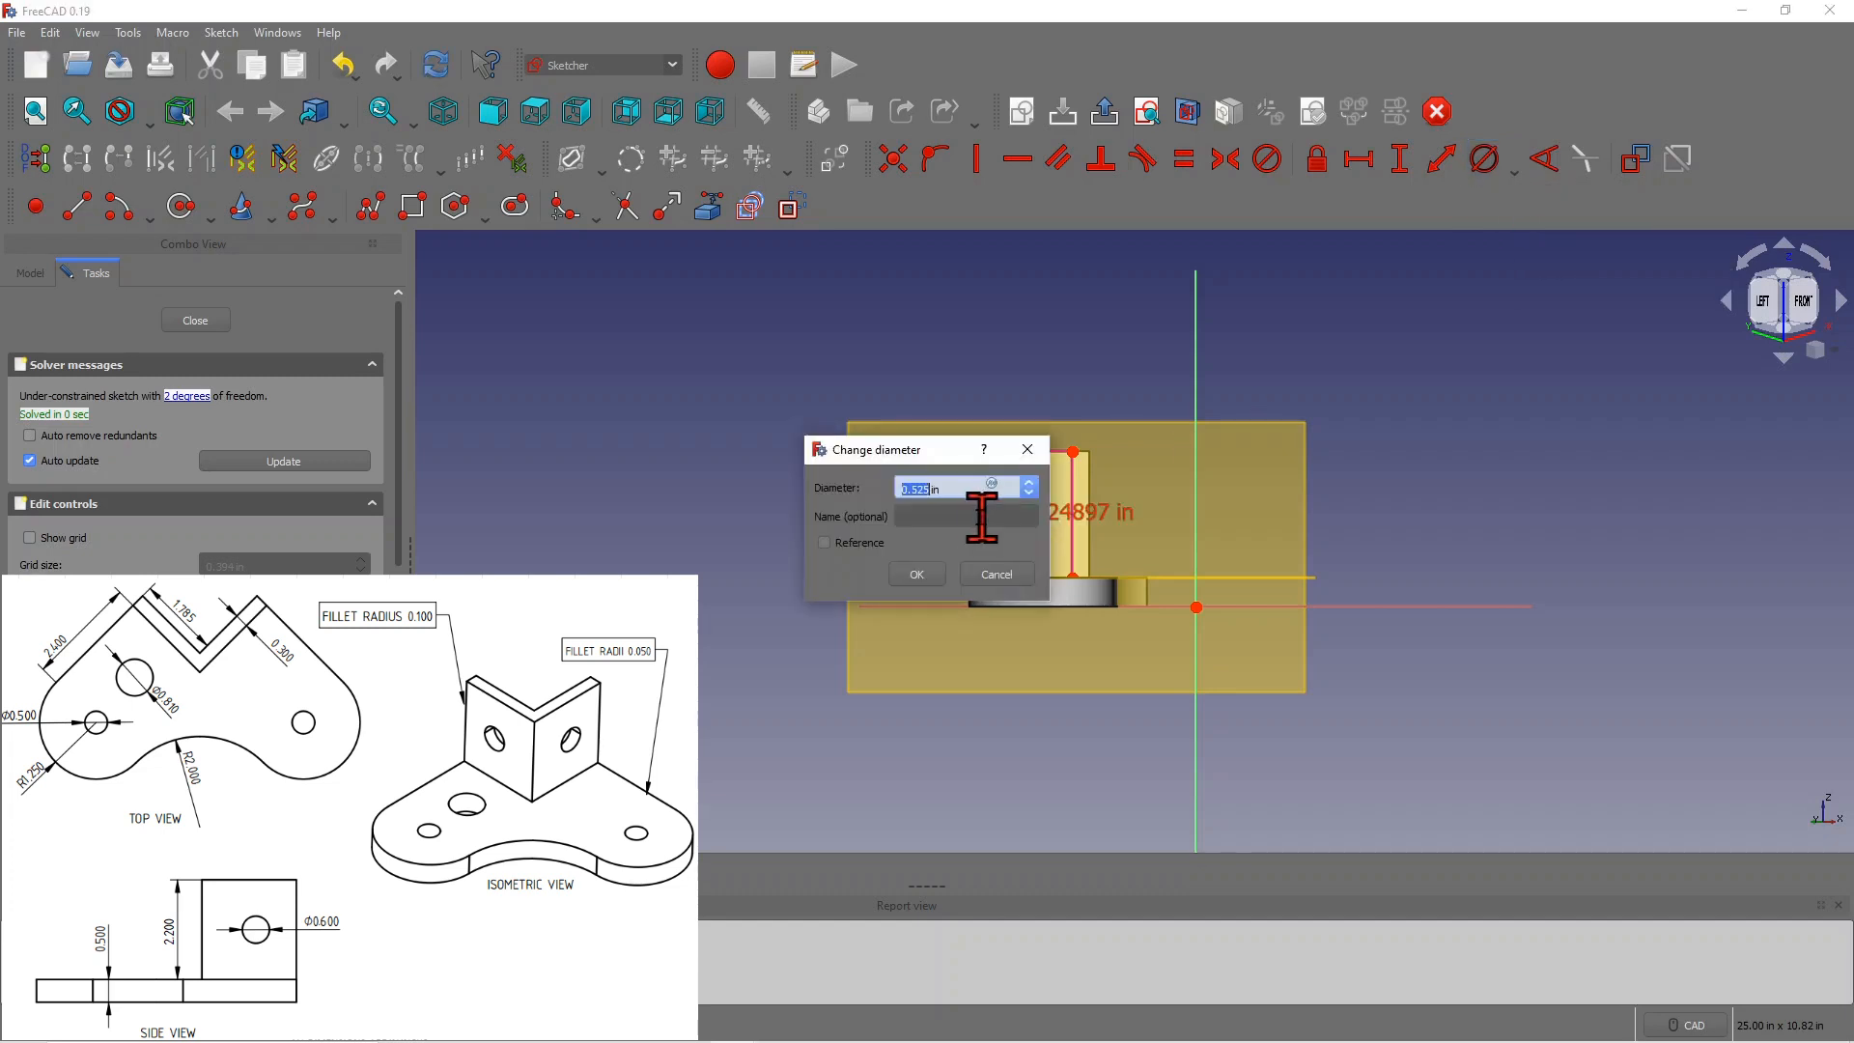
text(0)
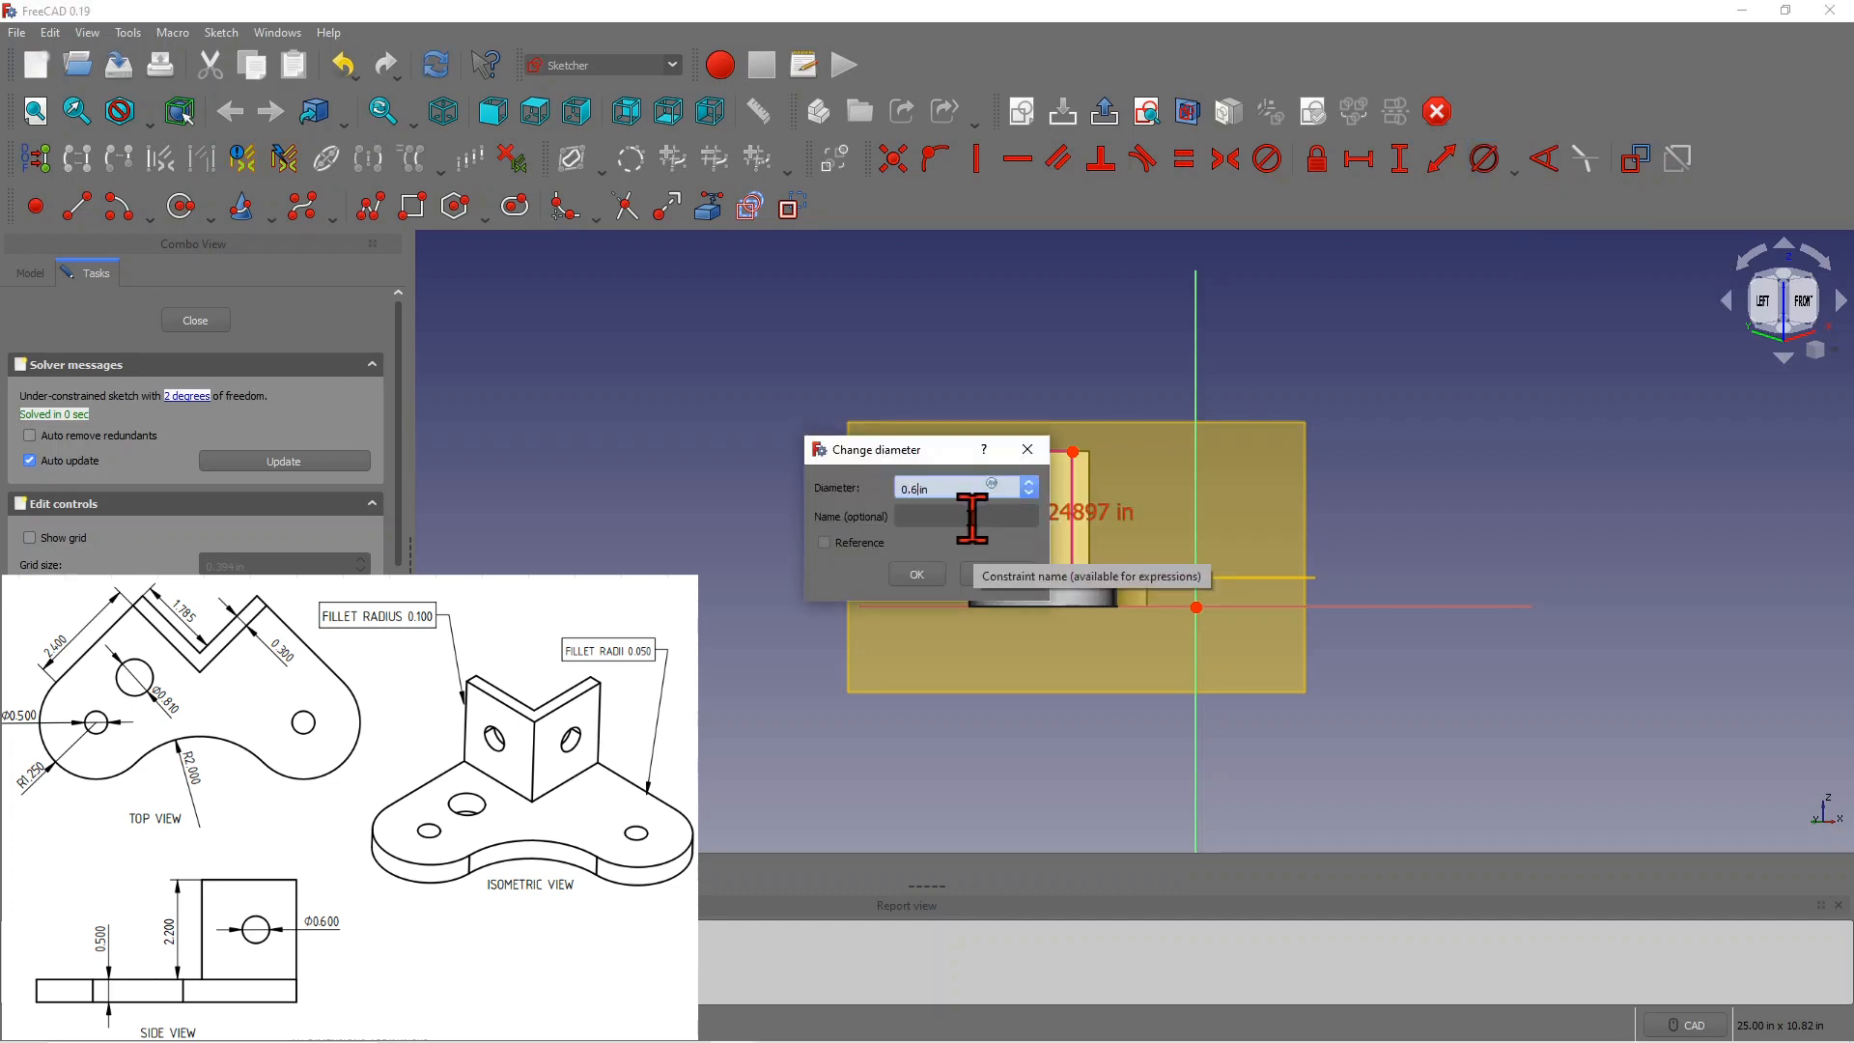
click(917, 574)
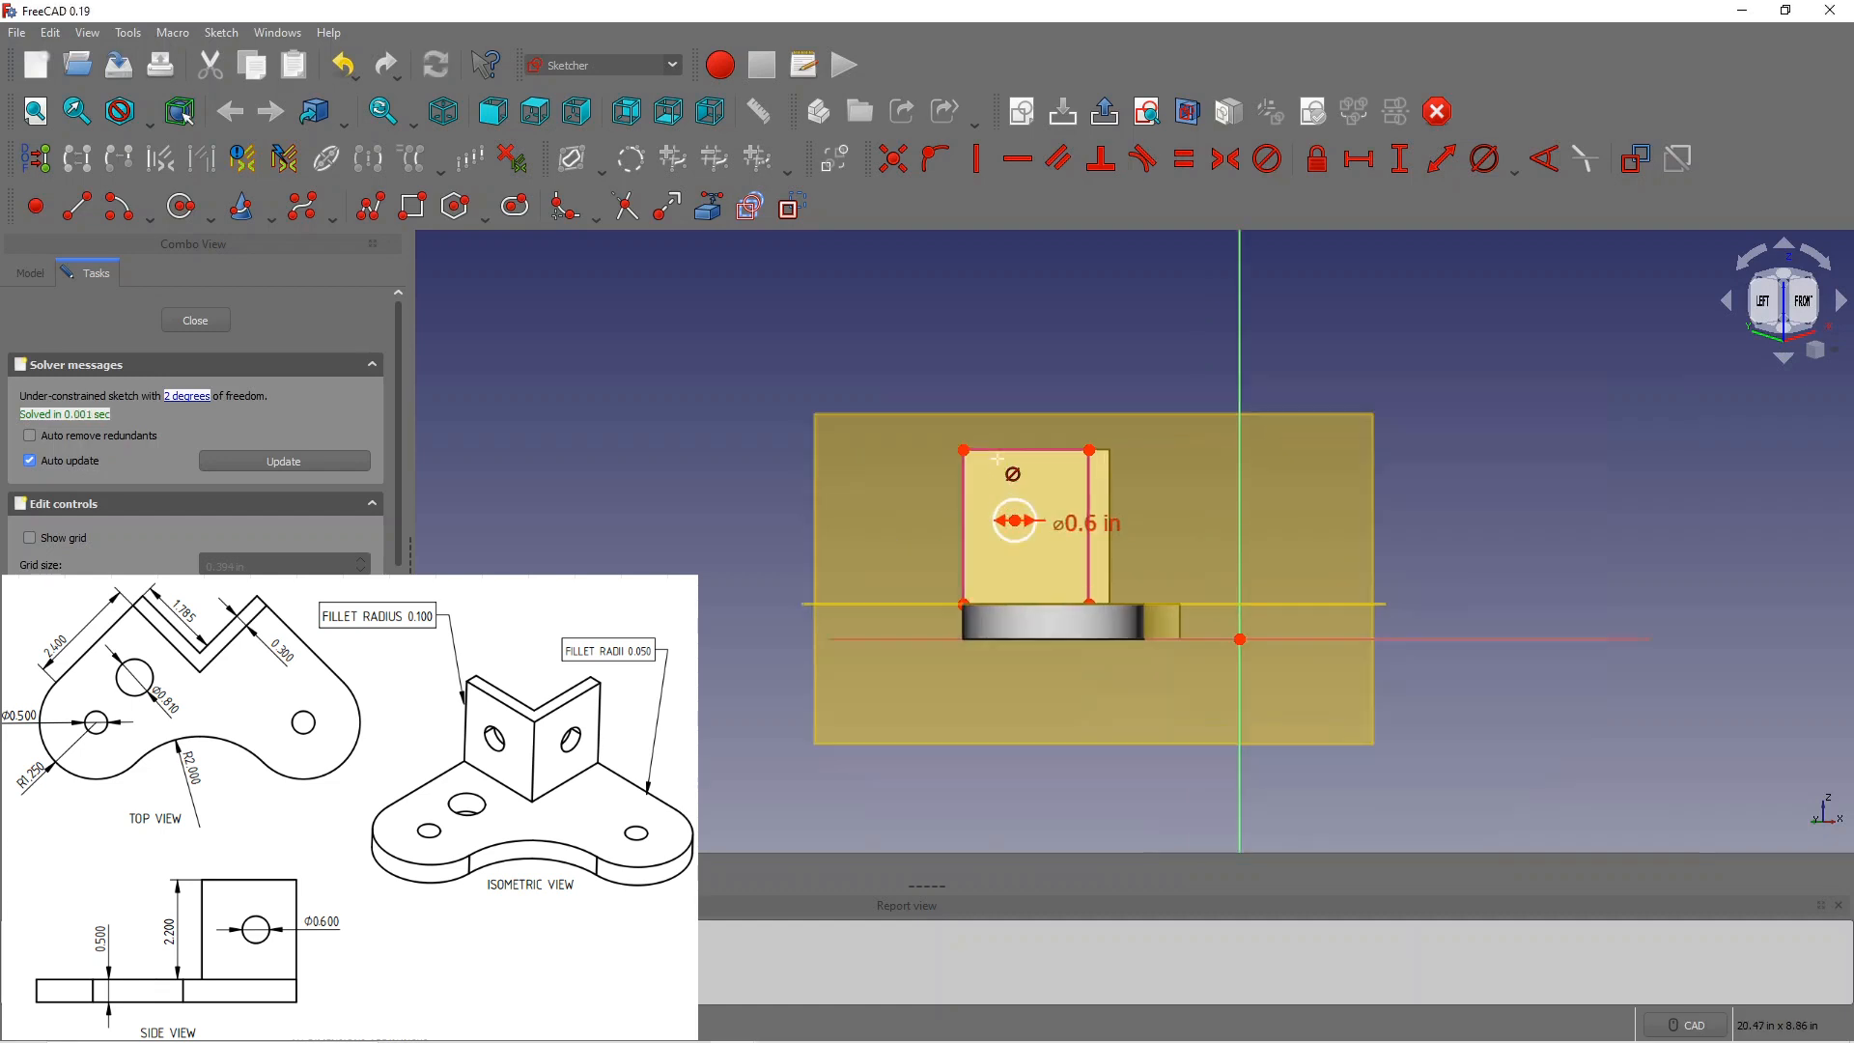
scroll(998, 459, up, 3)
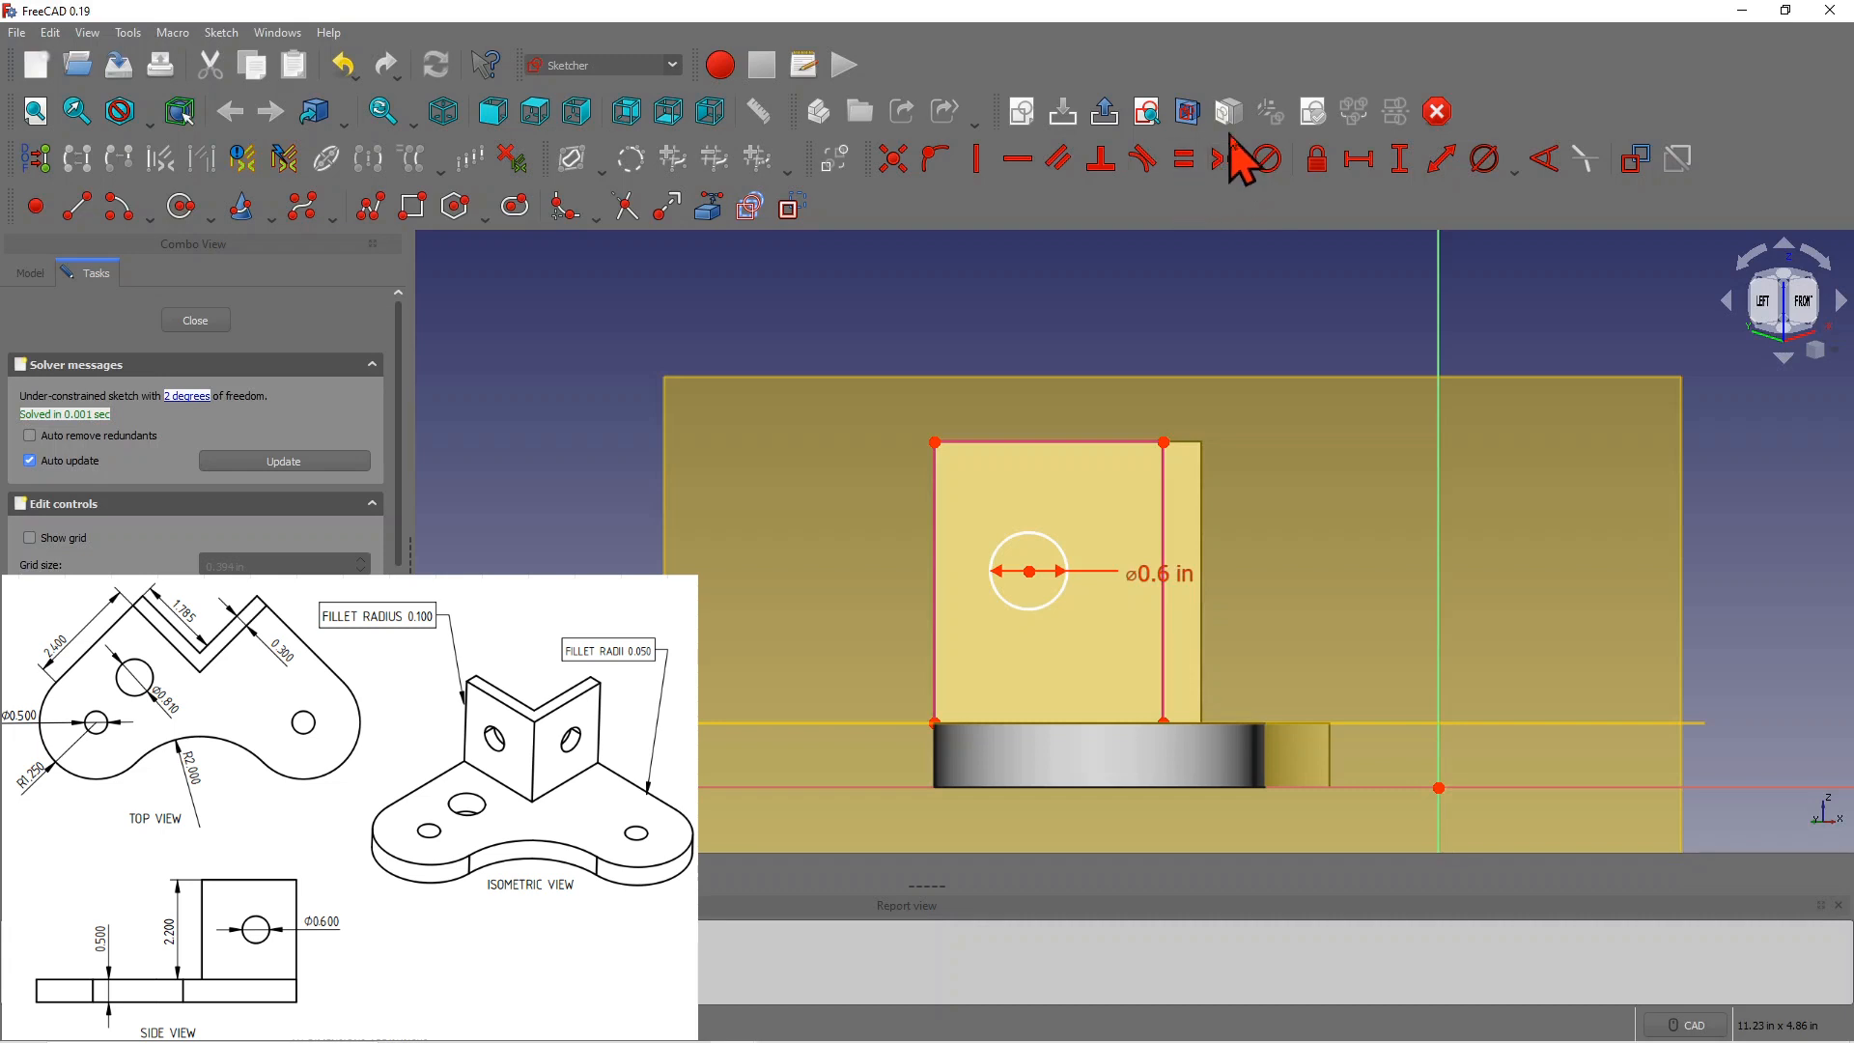
Step: Centre the hole circle on the flange face by making it symmetric about two opposite corners, and close the sketch
click(935, 441)
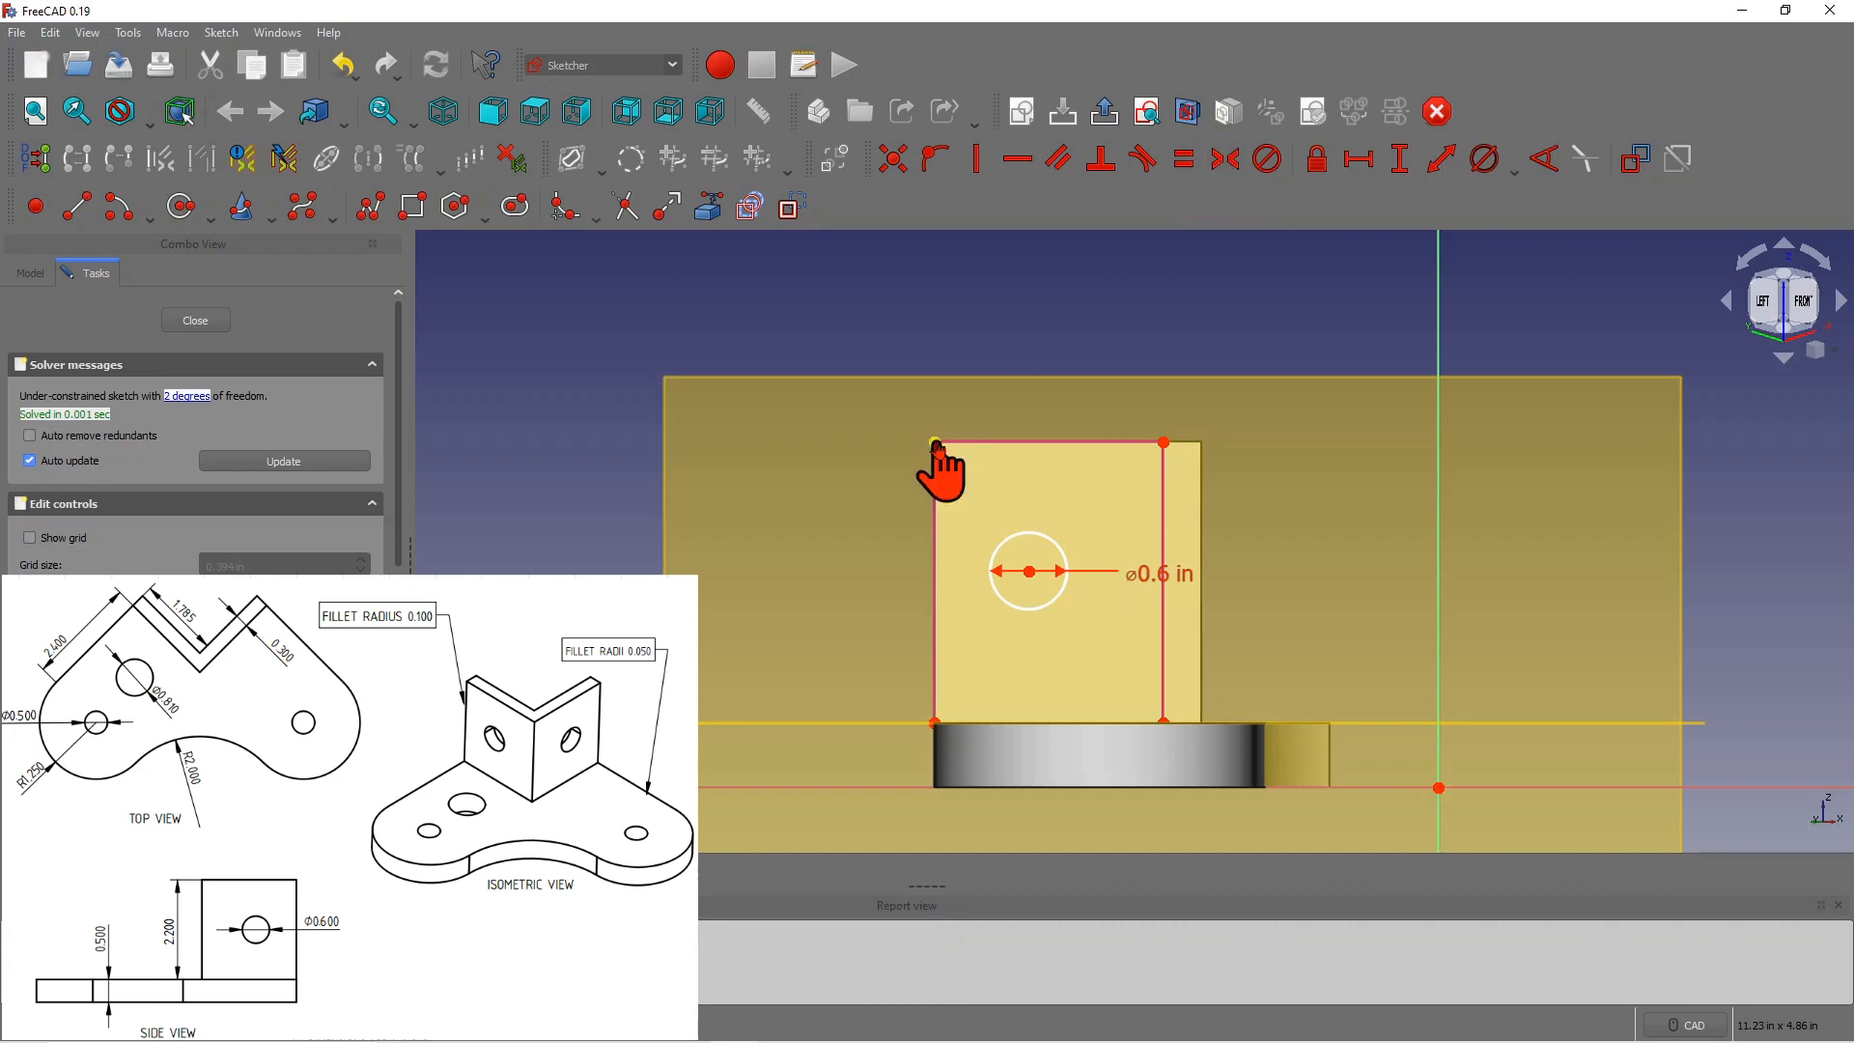
click(1163, 721)
click(1027, 571)
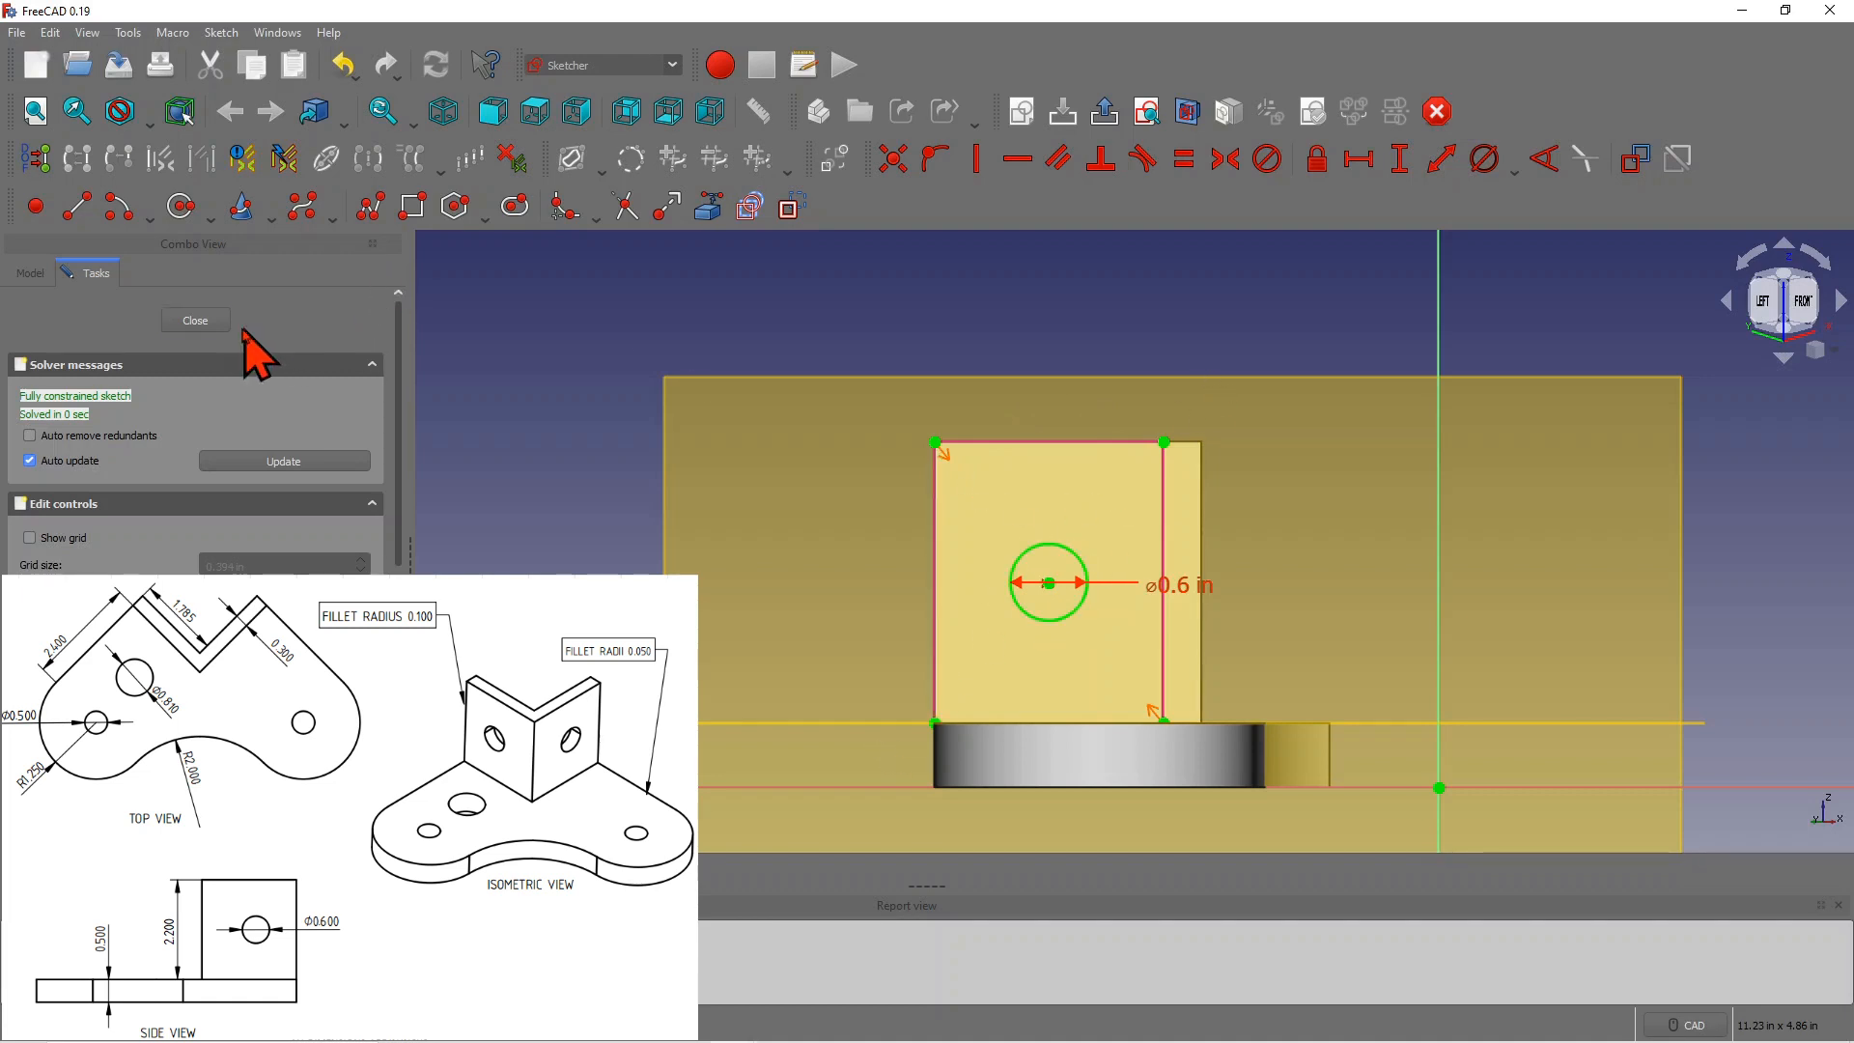
click(208, 325)
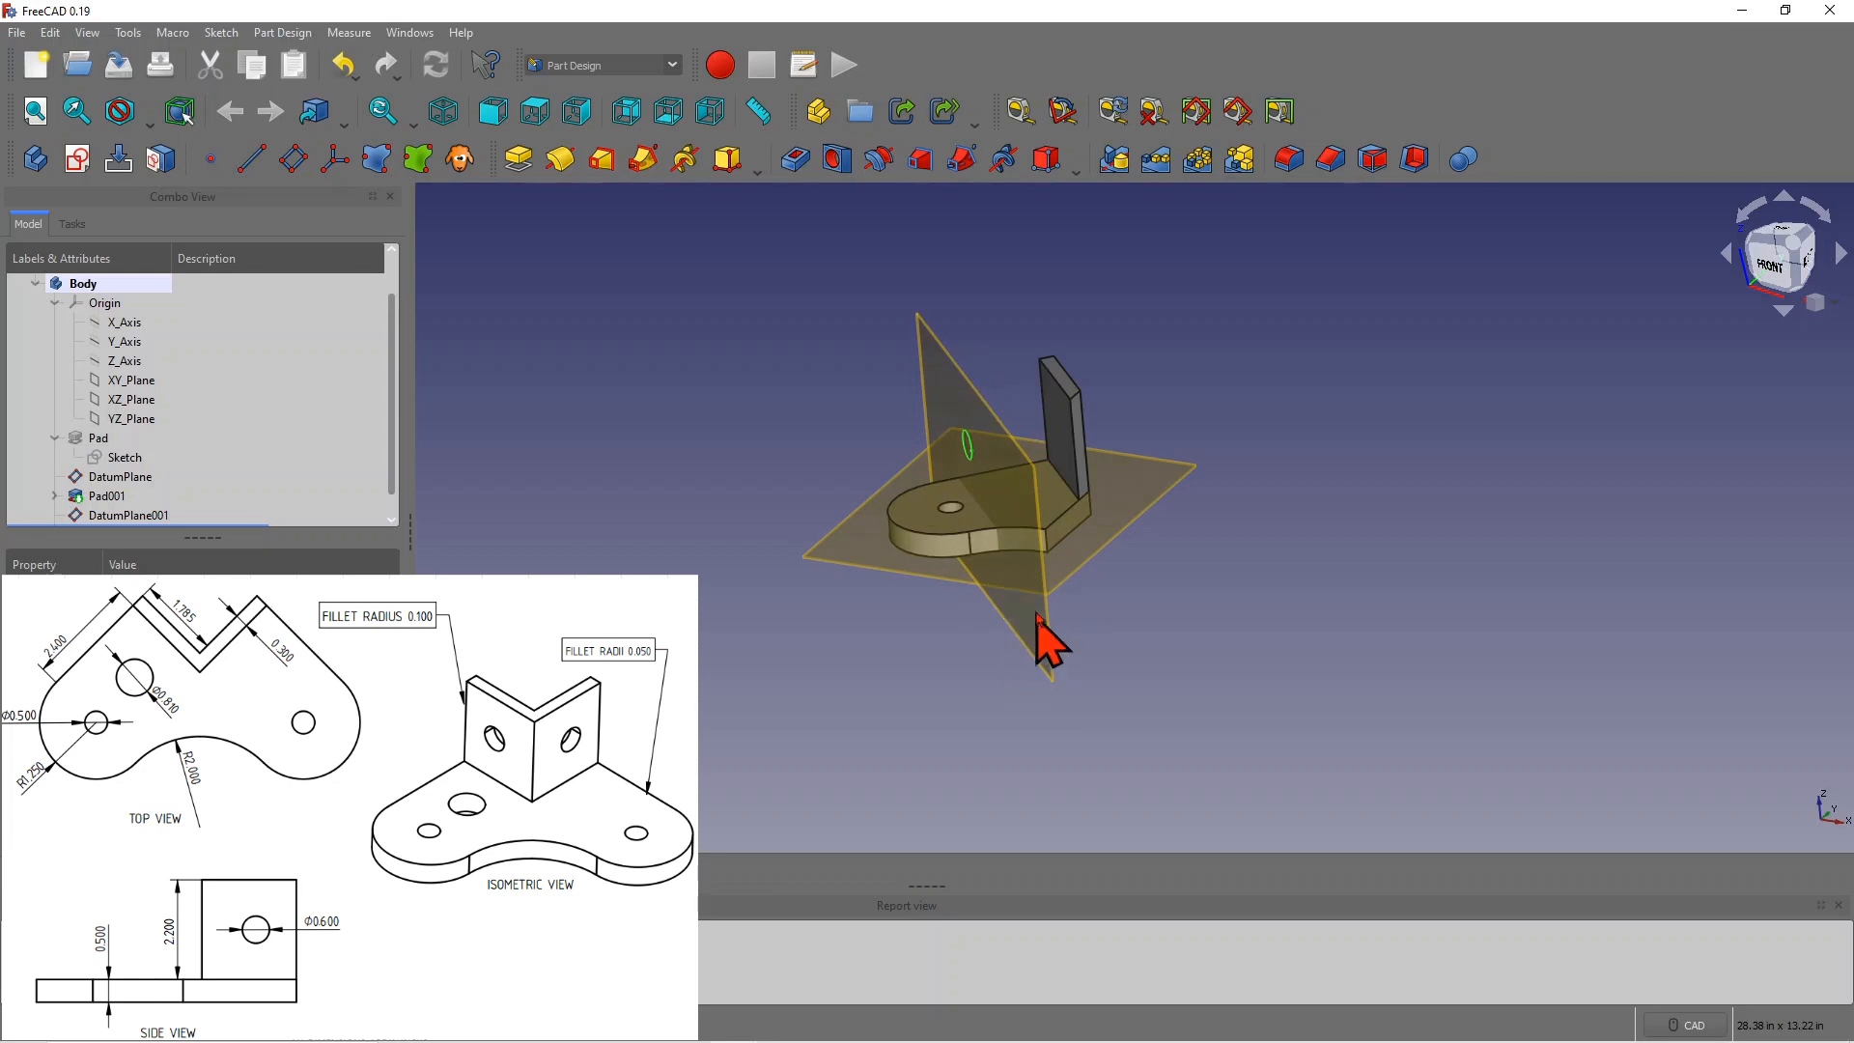
Step: Pocket the flange hole with type Two dimensions and a length of 3.197 in, and hide the angled datum plane
drag(393, 425, 392, 502)
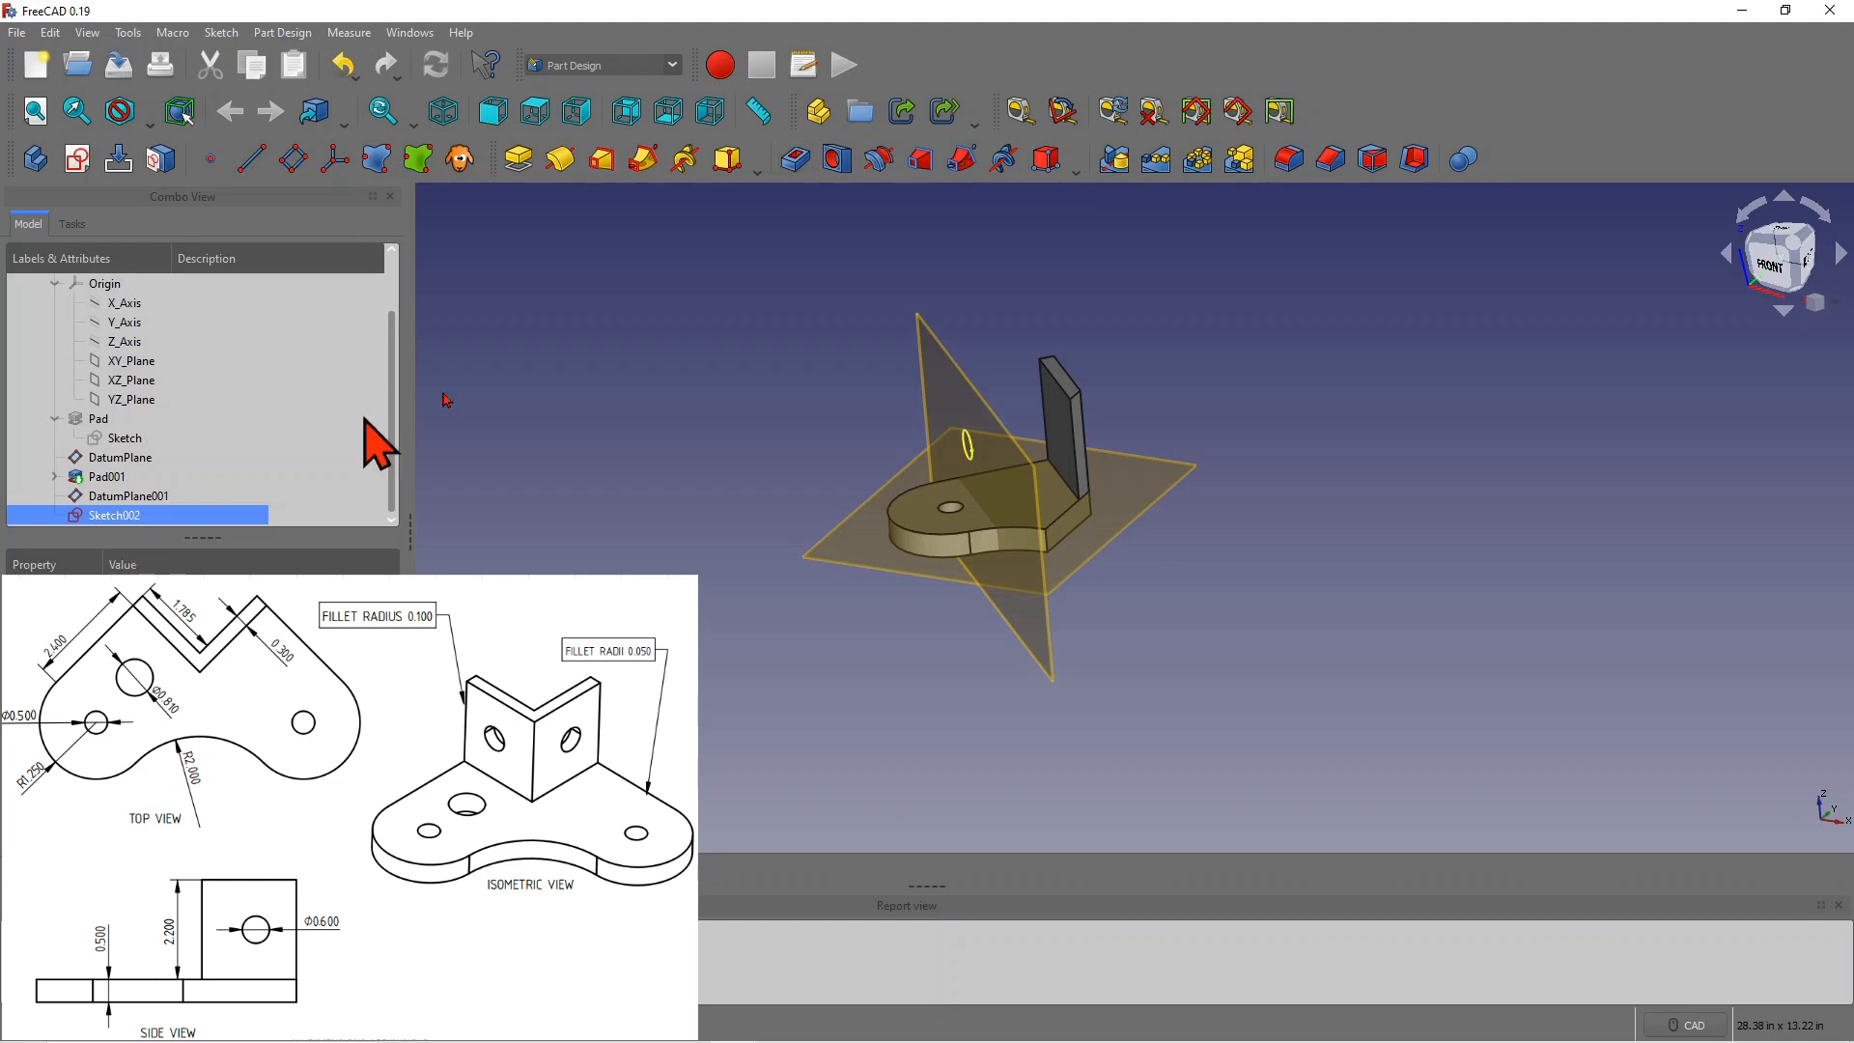
click(795, 162)
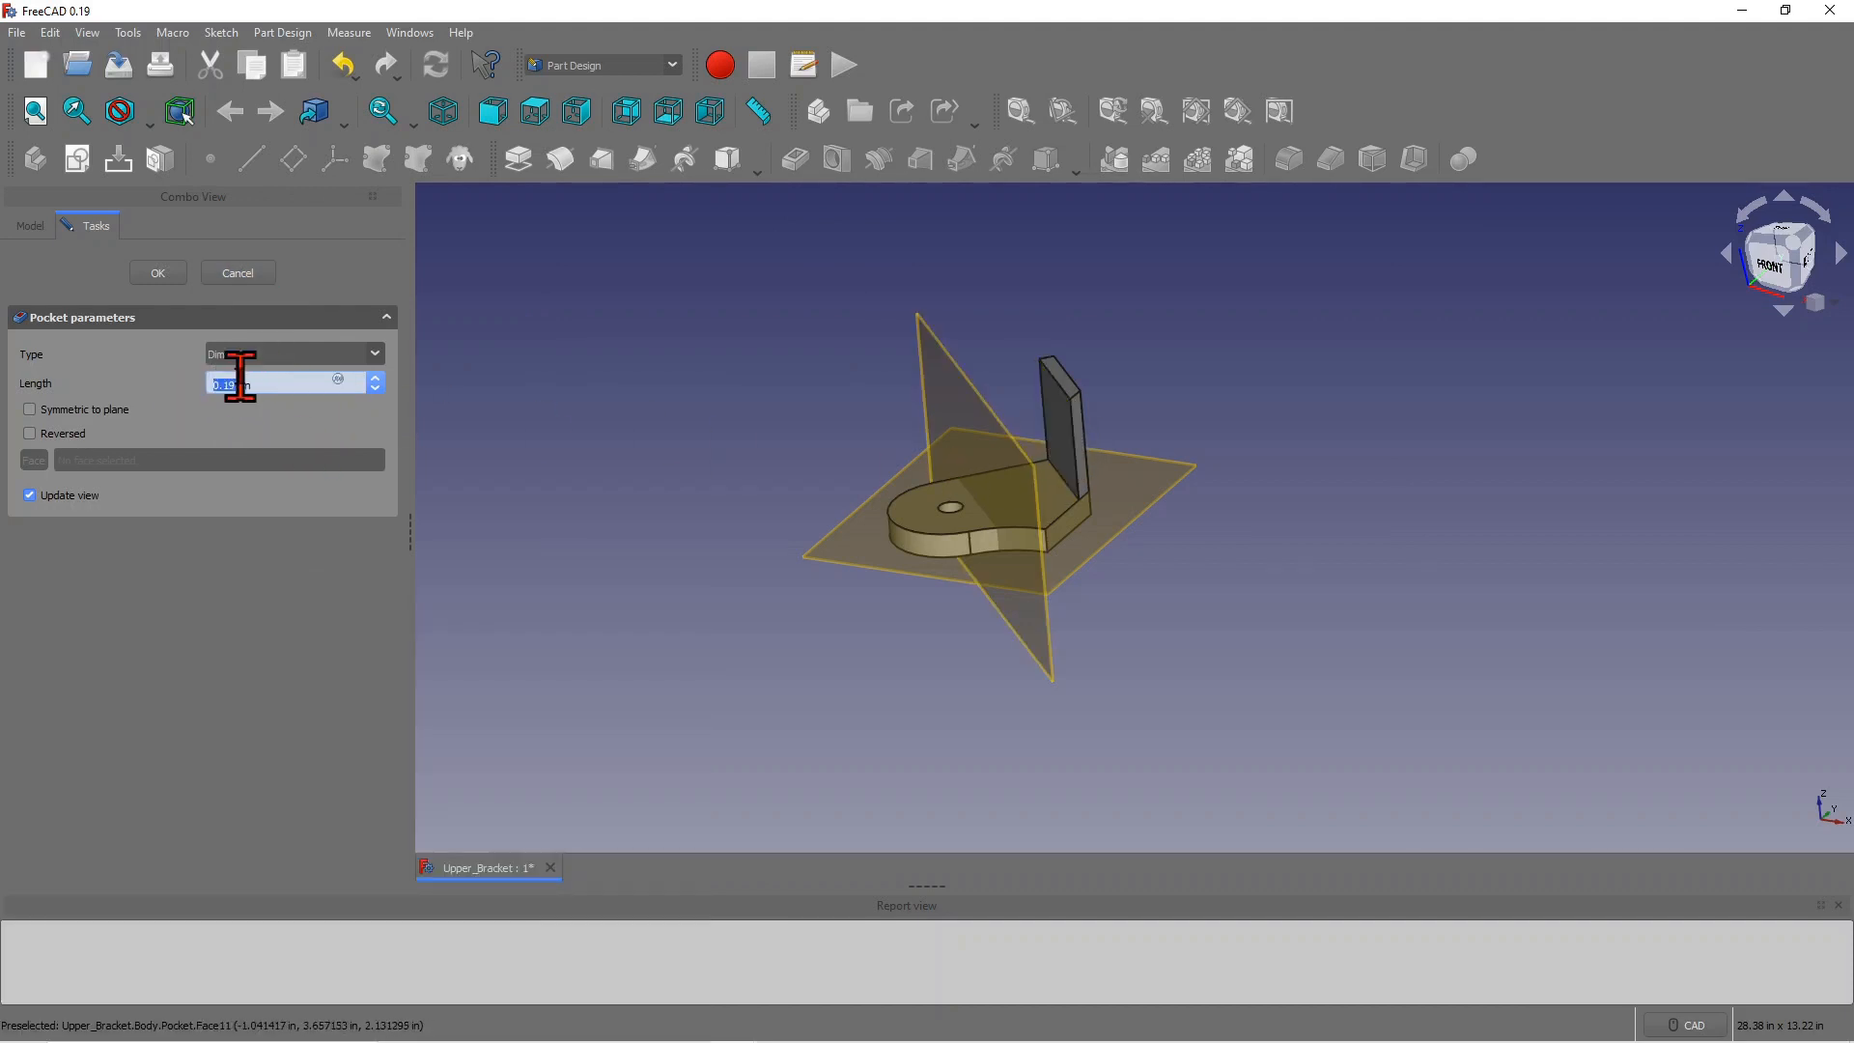
click(376, 355)
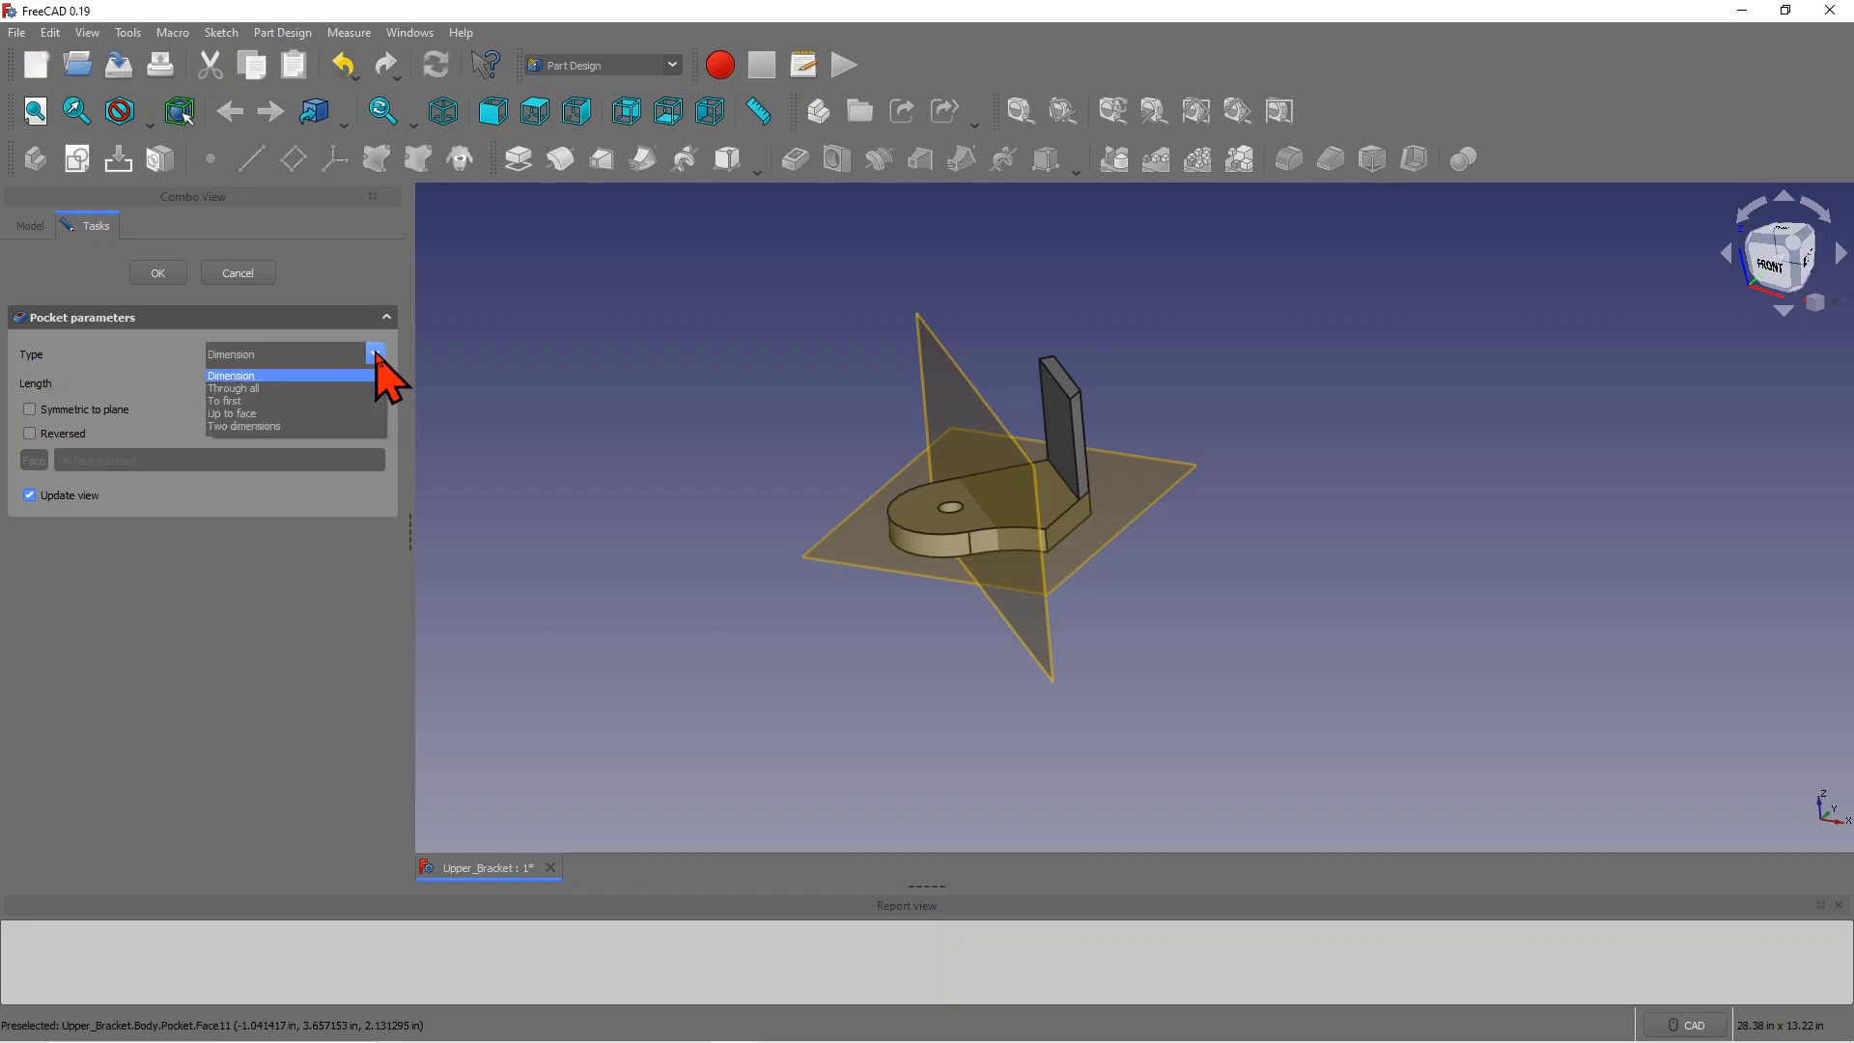
click(266, 427)
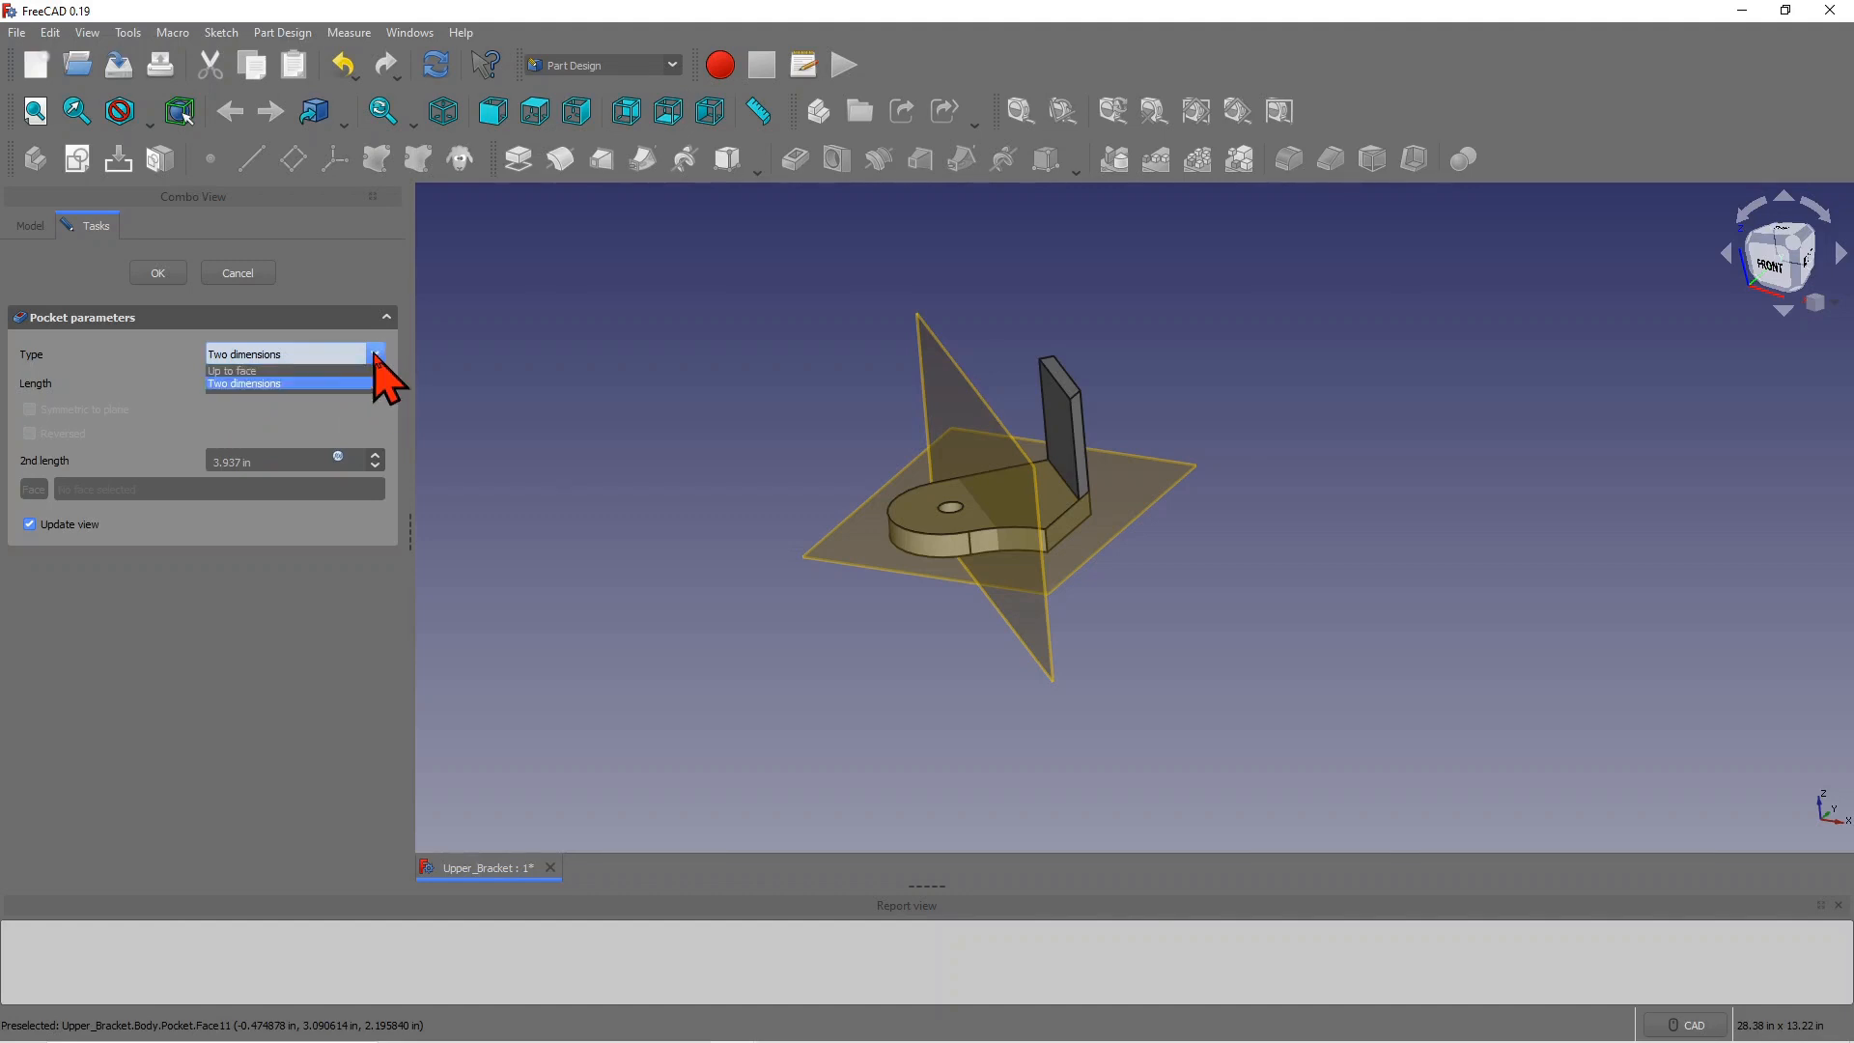
click(375, 355)
click(474, 349)
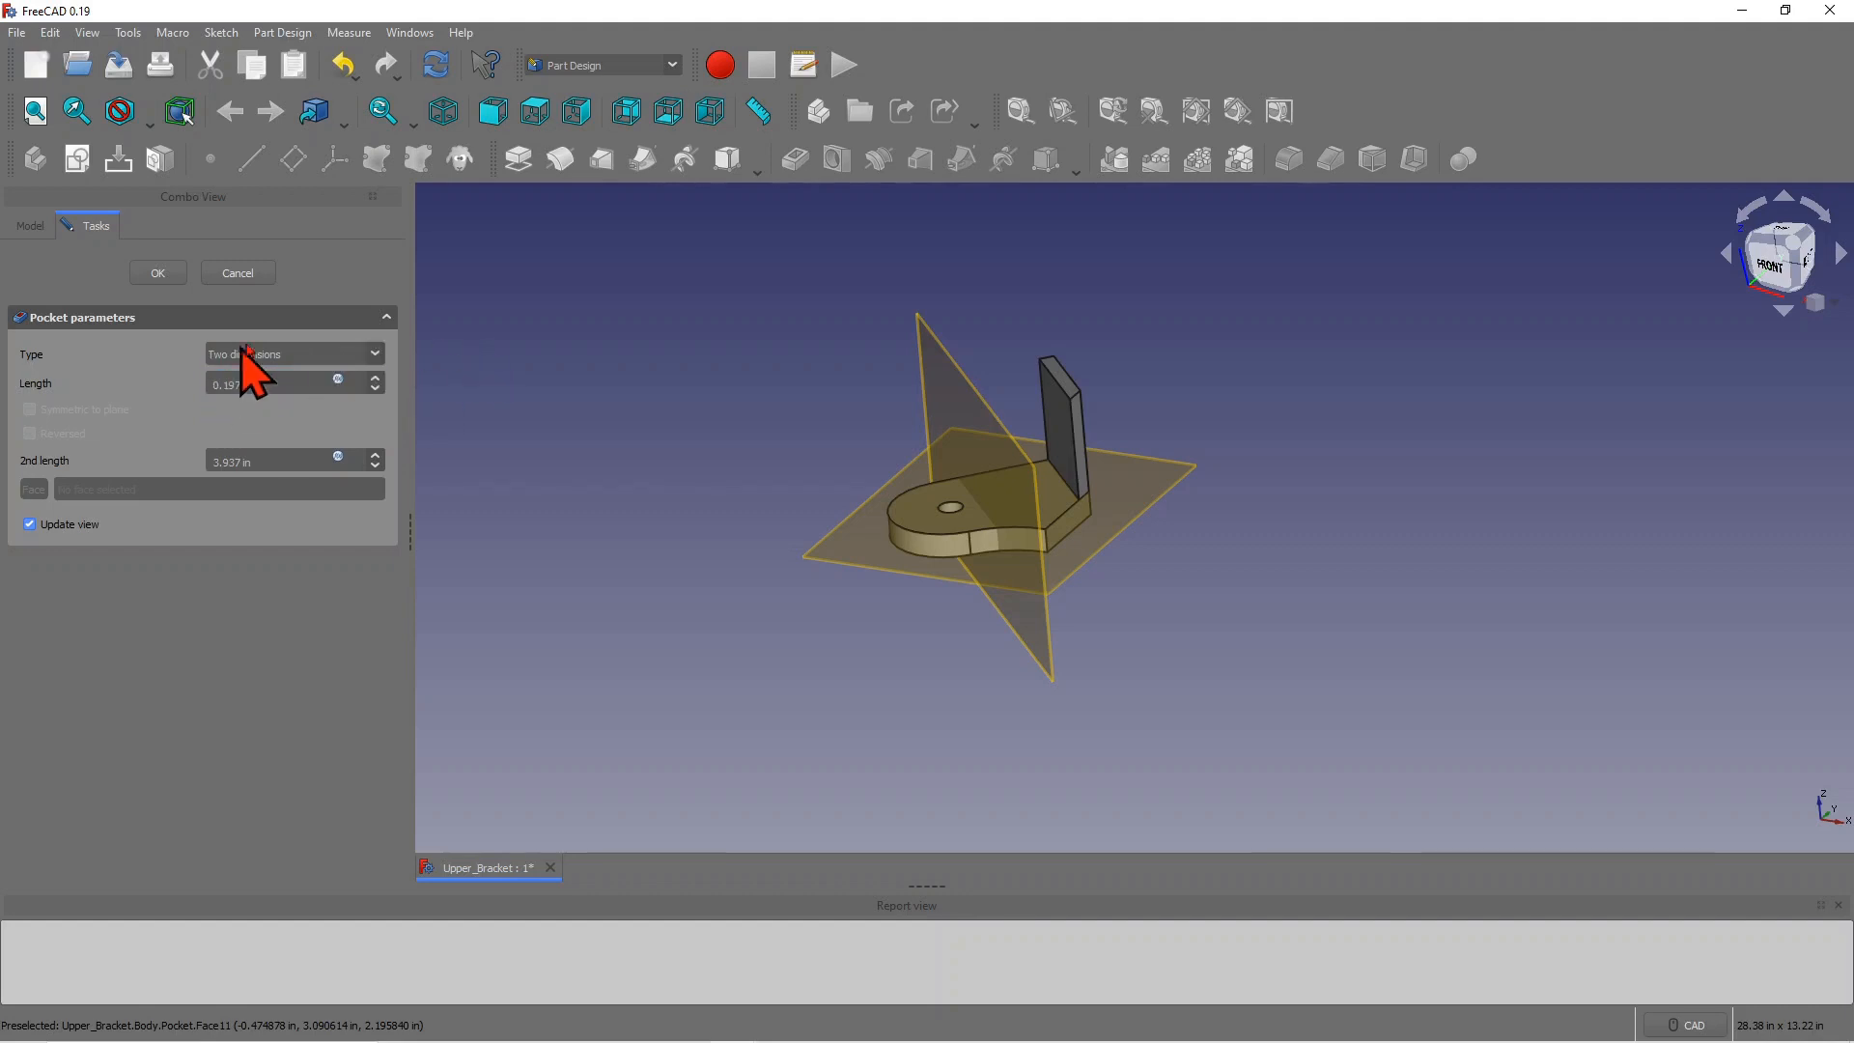
click(375, 379)
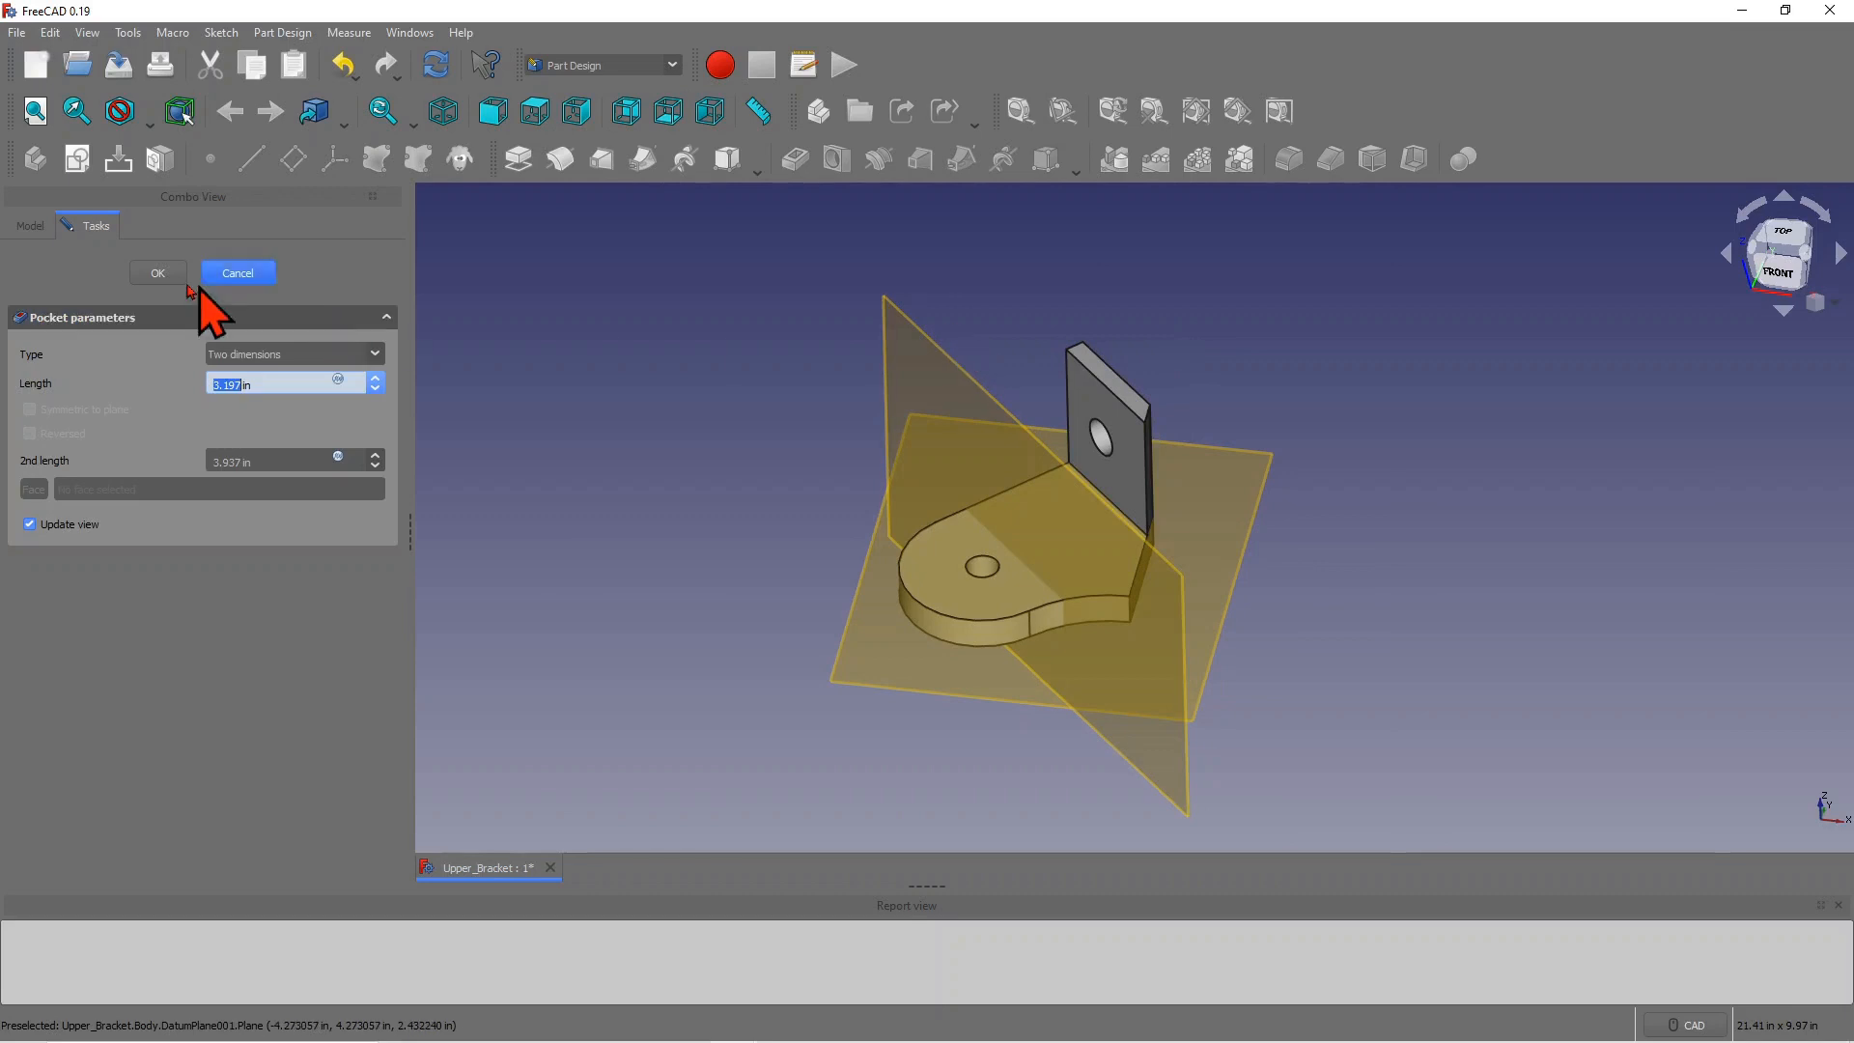
click(160, 275)
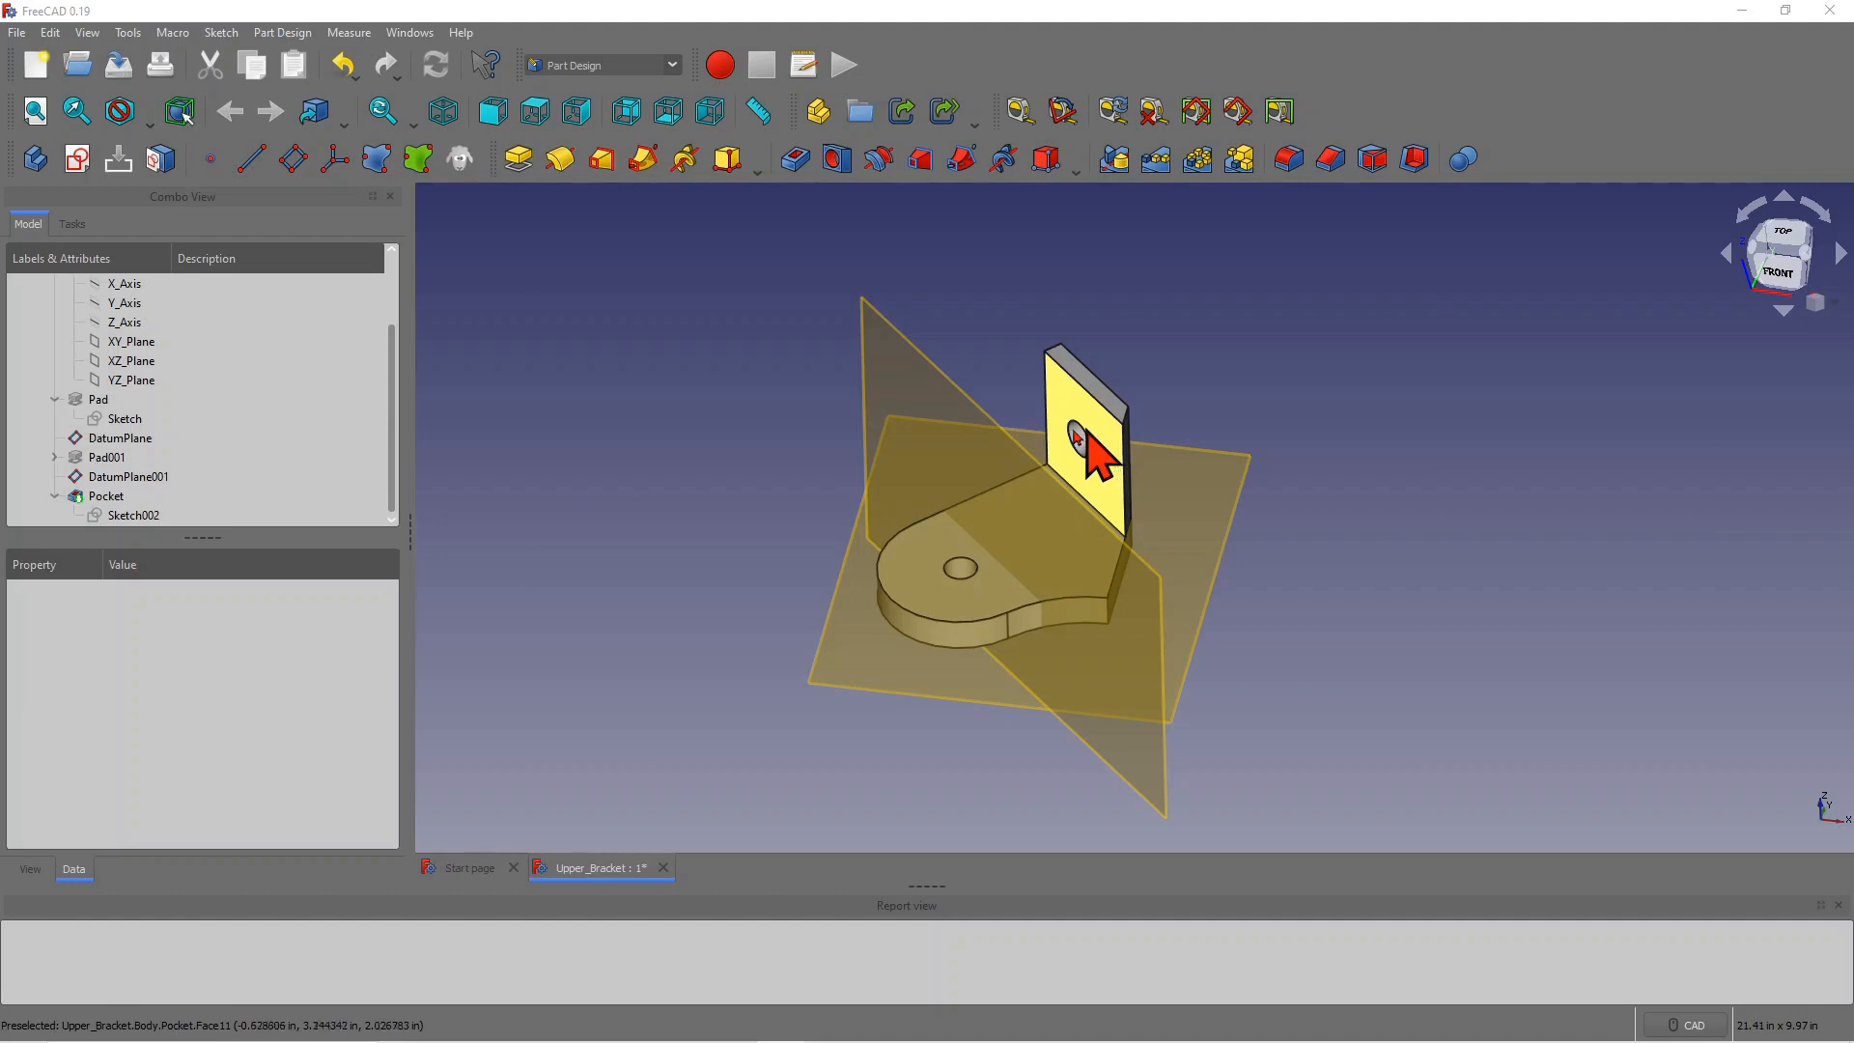
click(927, 377)
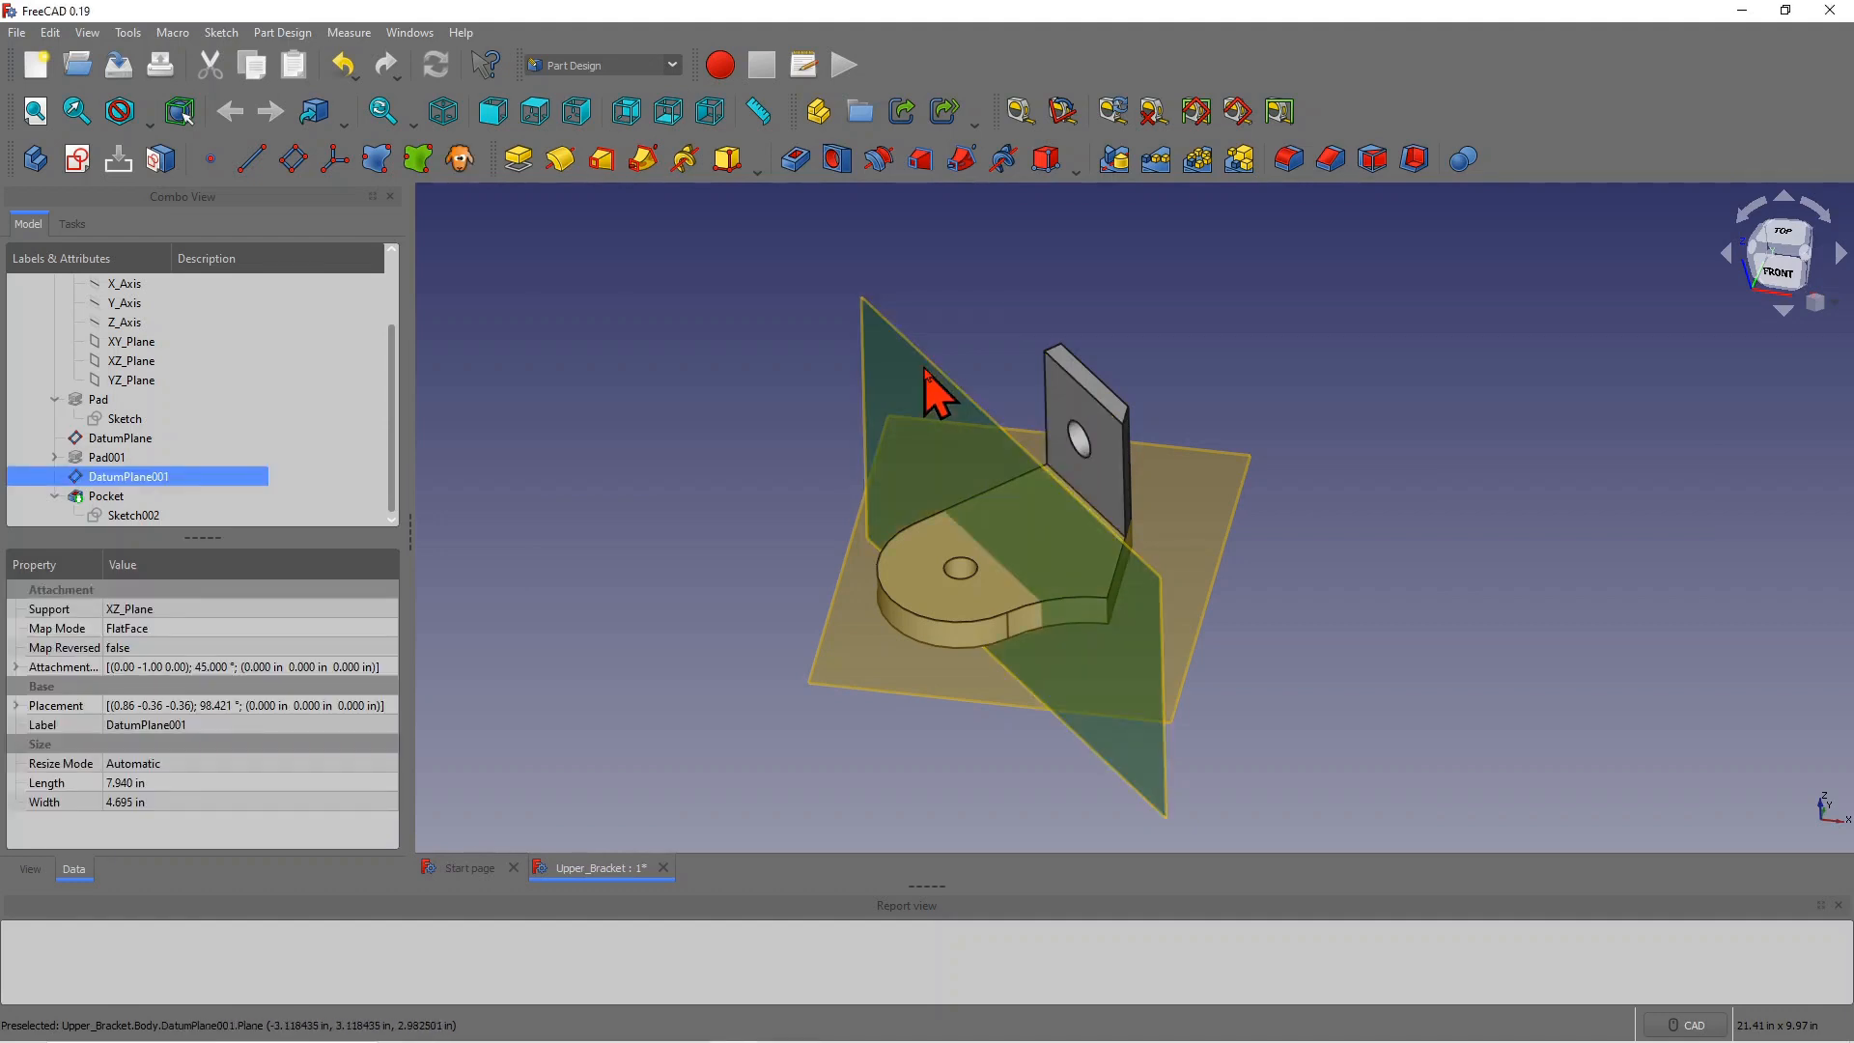
key(space)
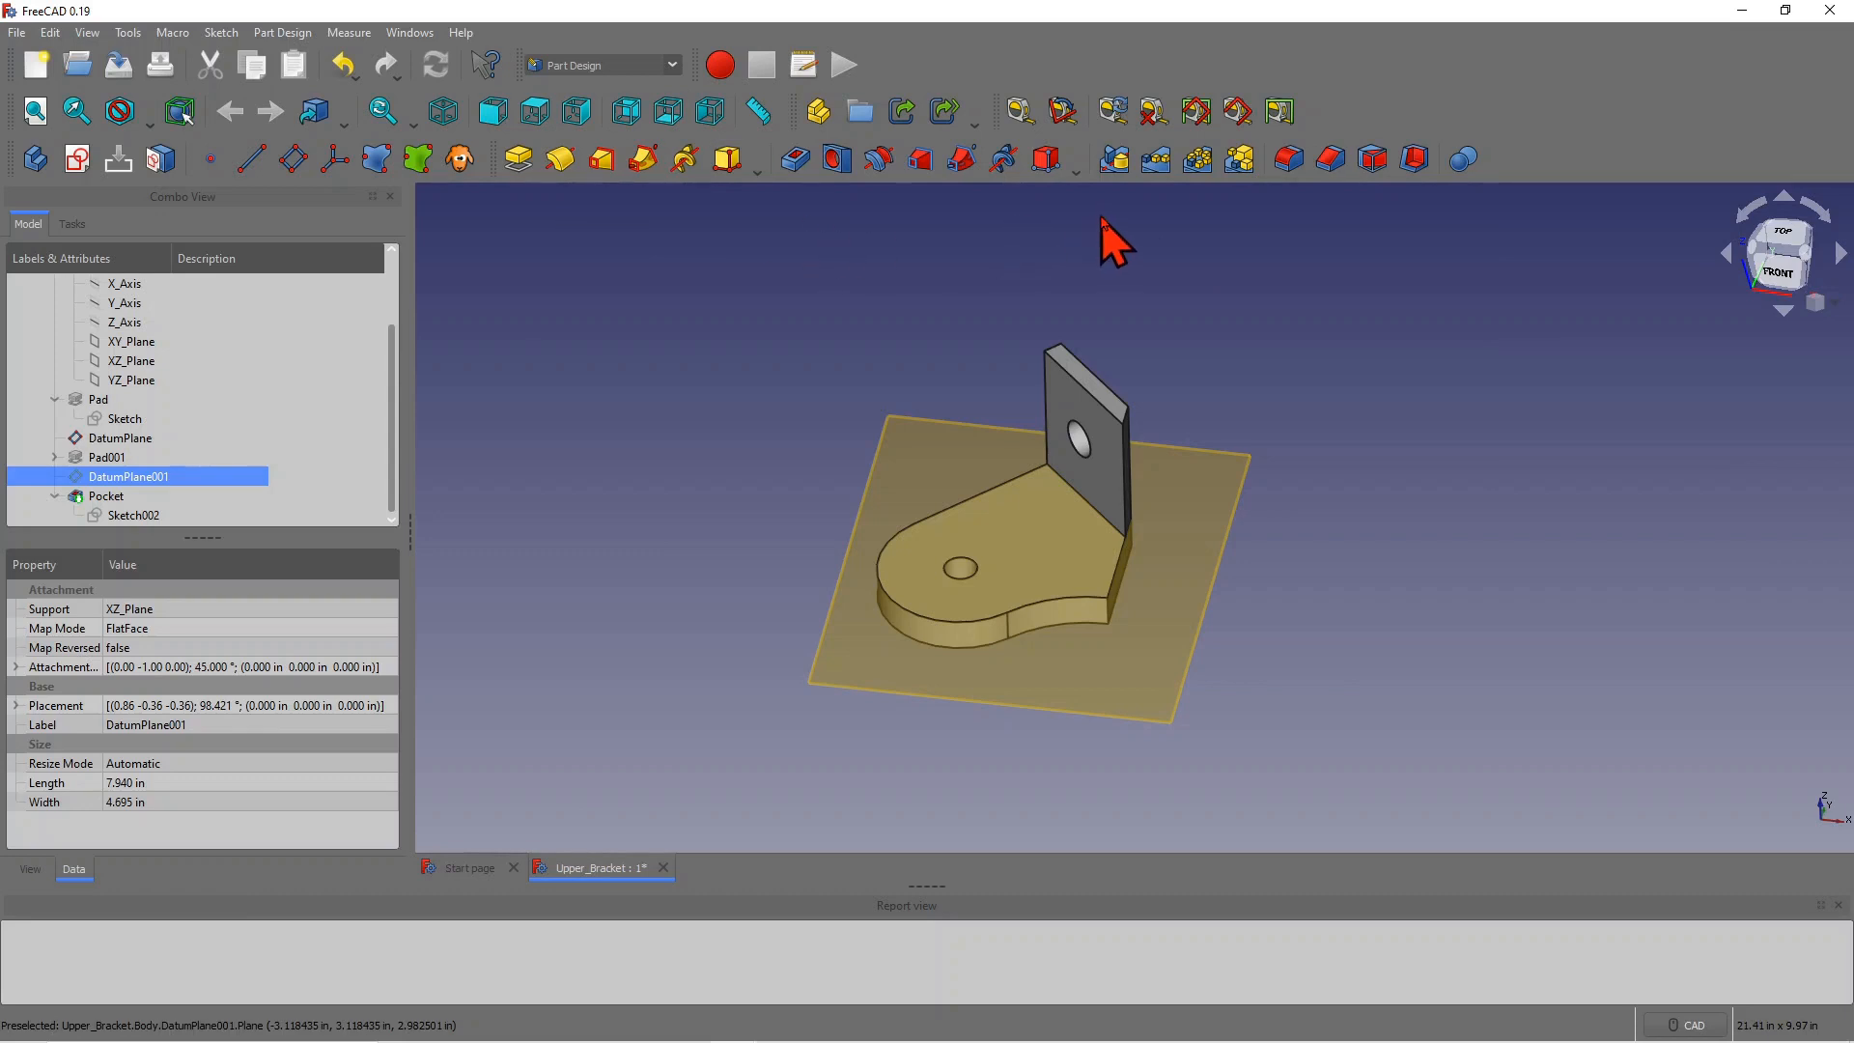
Step: Mirror Pad, Pad001 and Pocket about the vertical sketch axis and save the document
click(1116, 165)
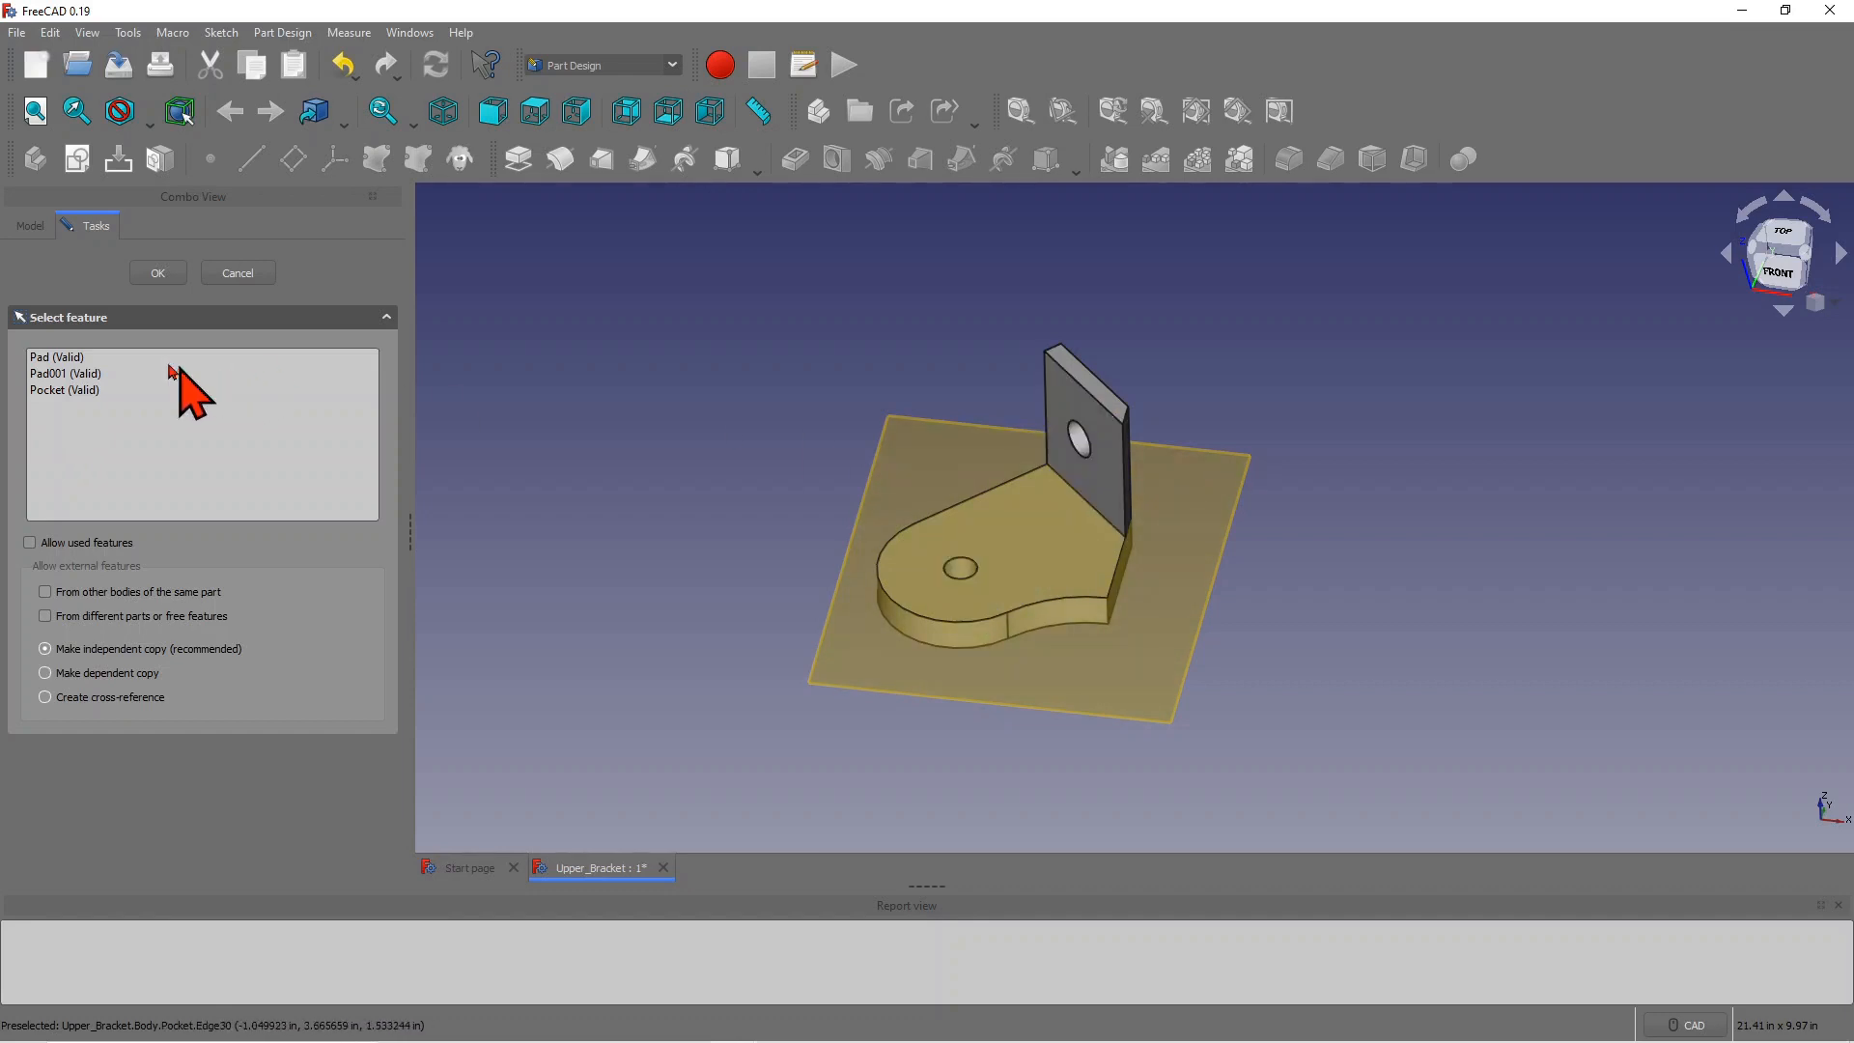
click(66, 358)
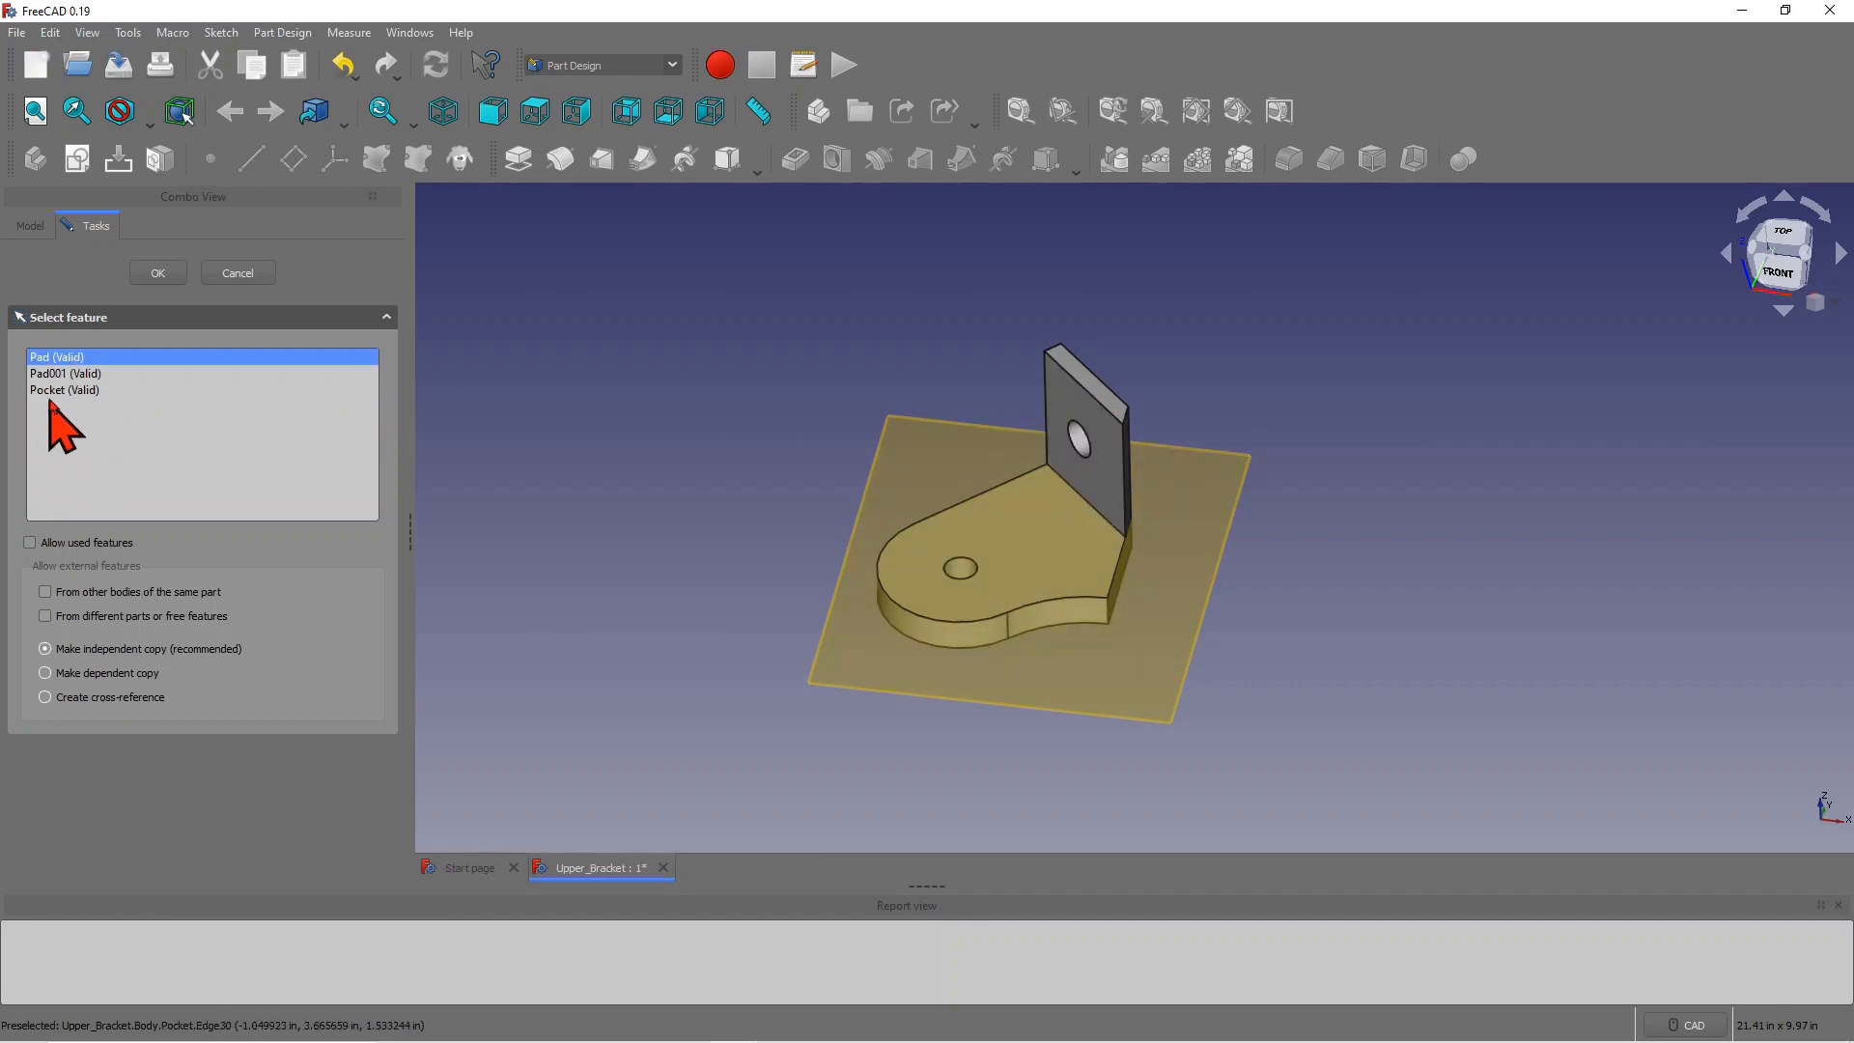
shift+click(56, 390)
click(163, 276)
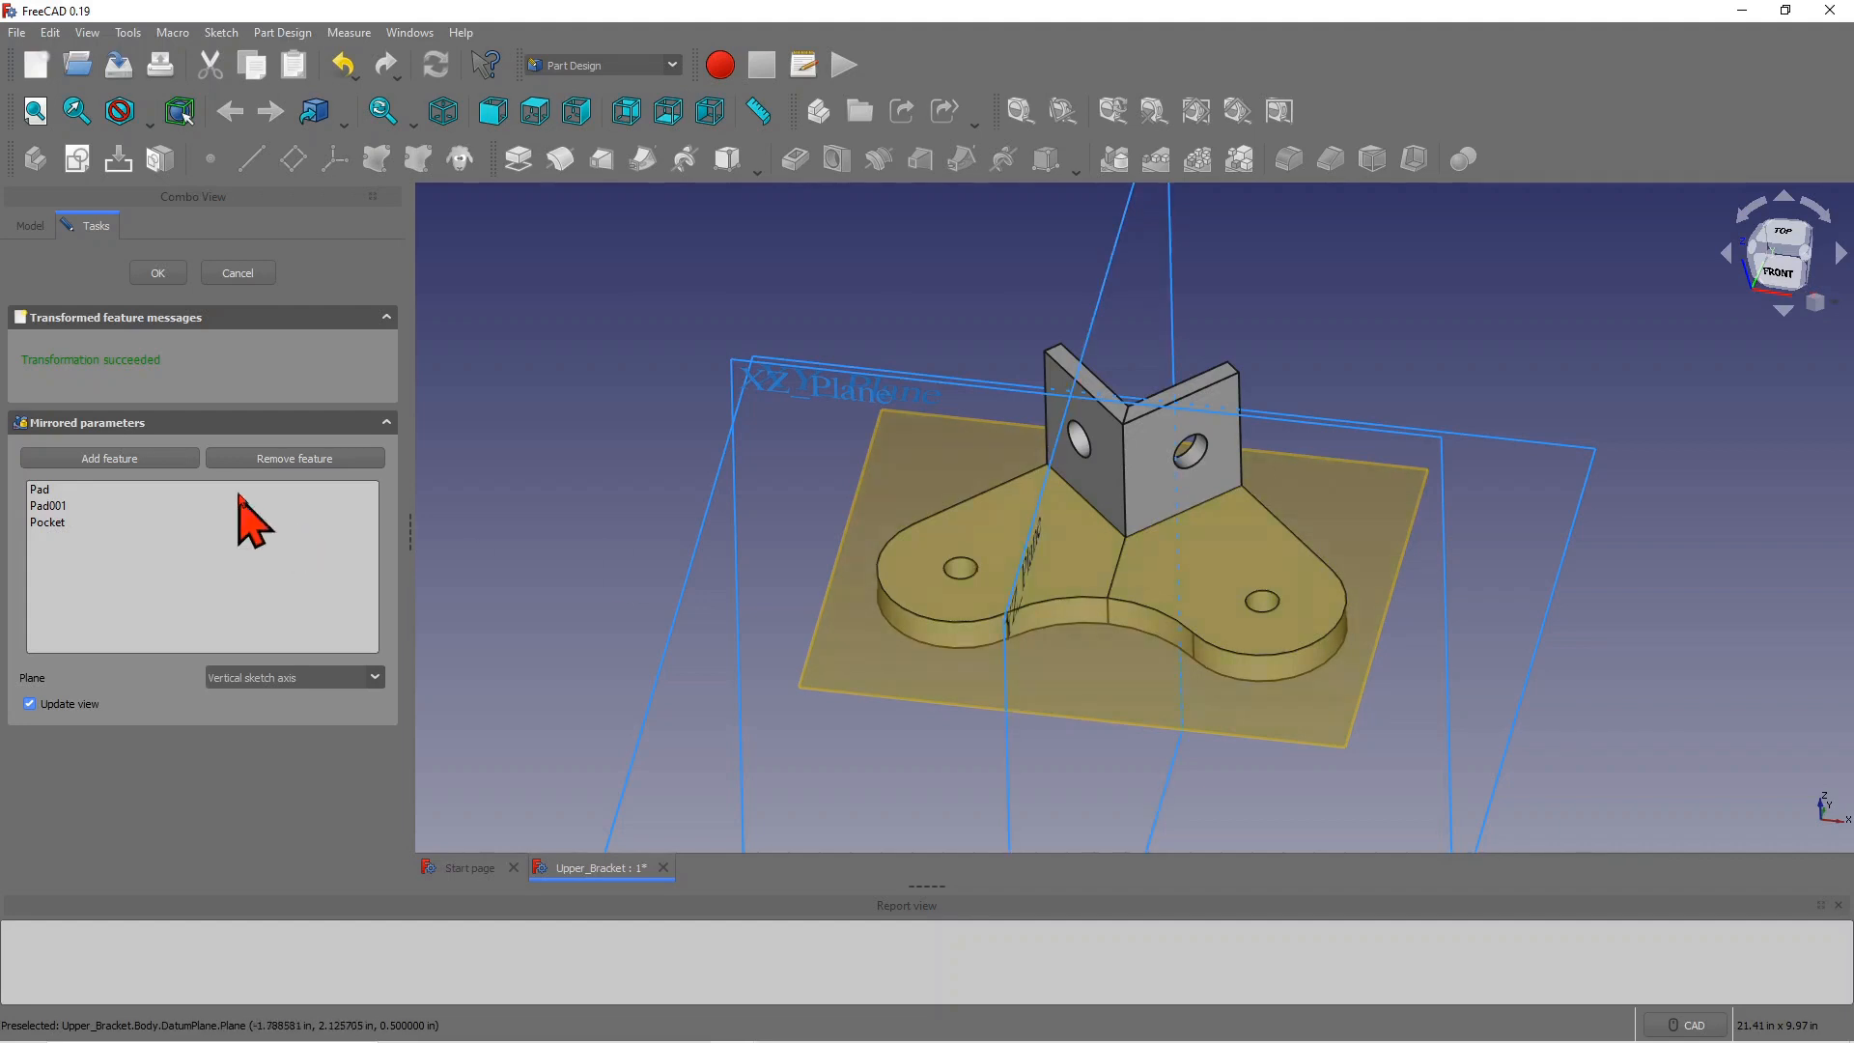
click(159, 274)
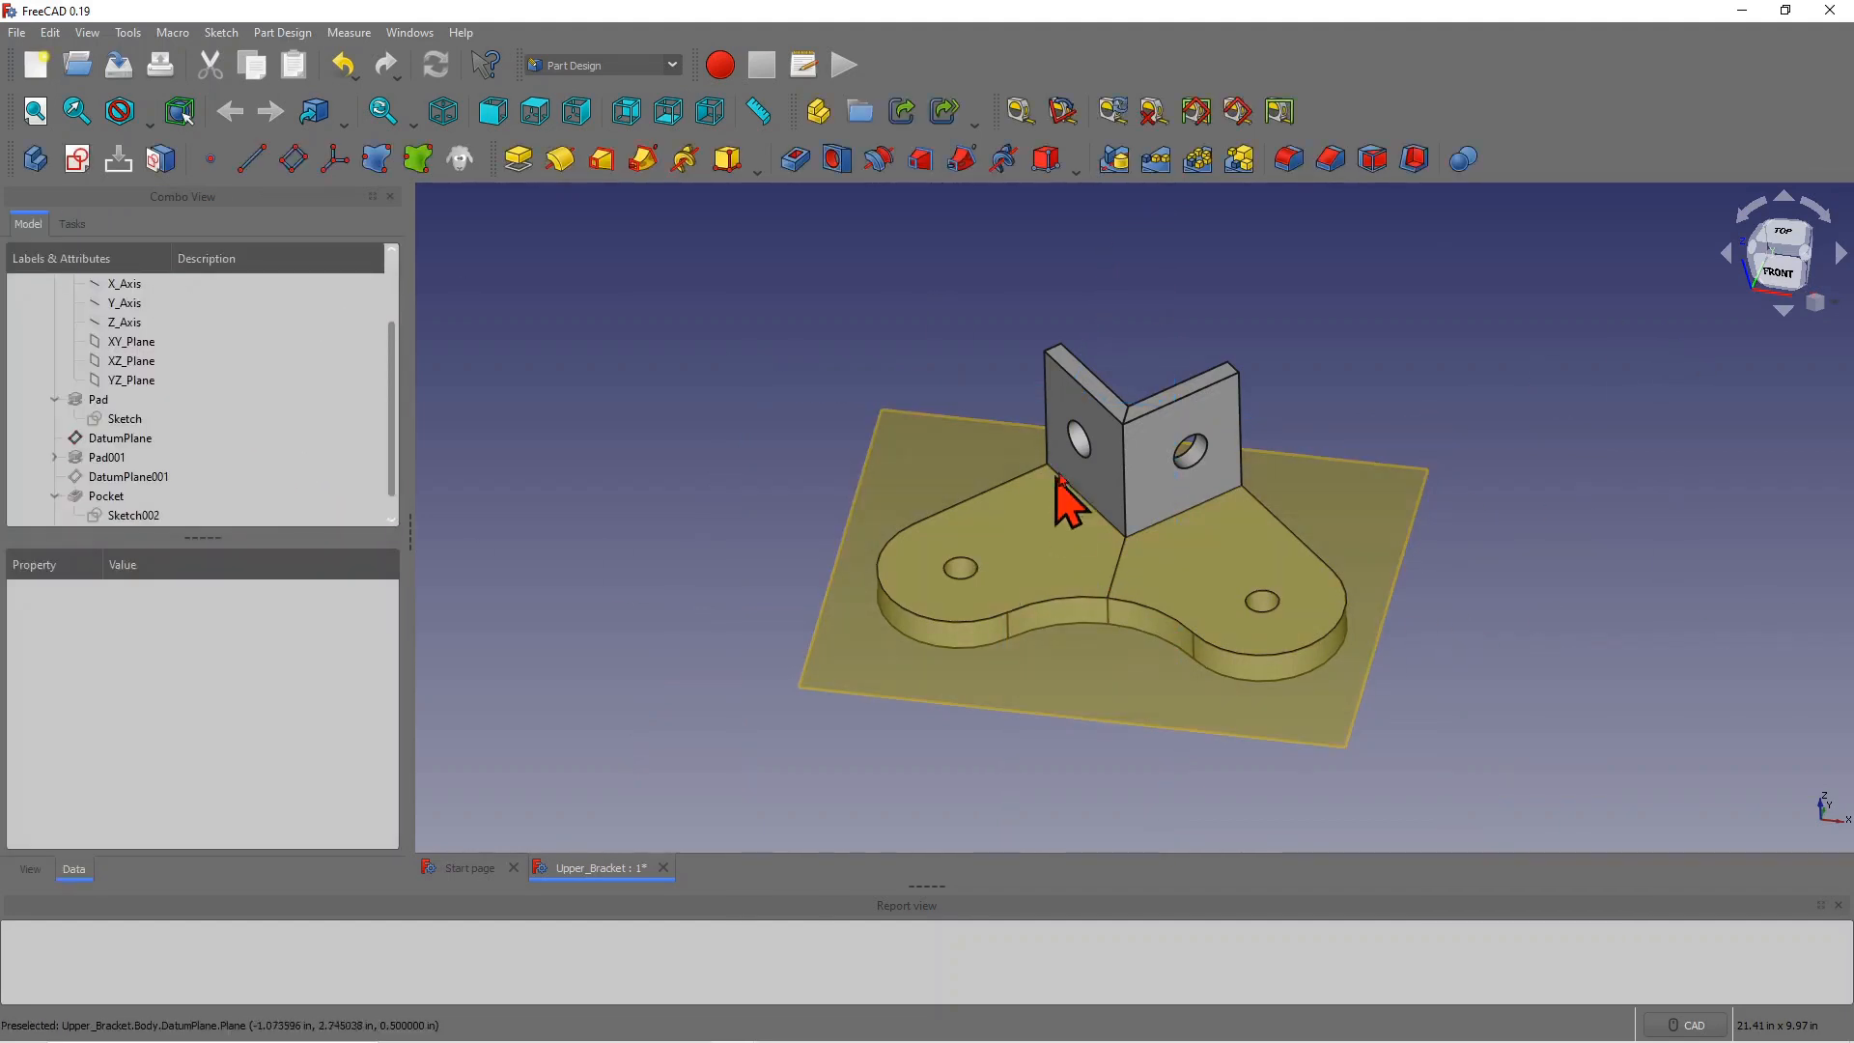
key(ctrl+s)
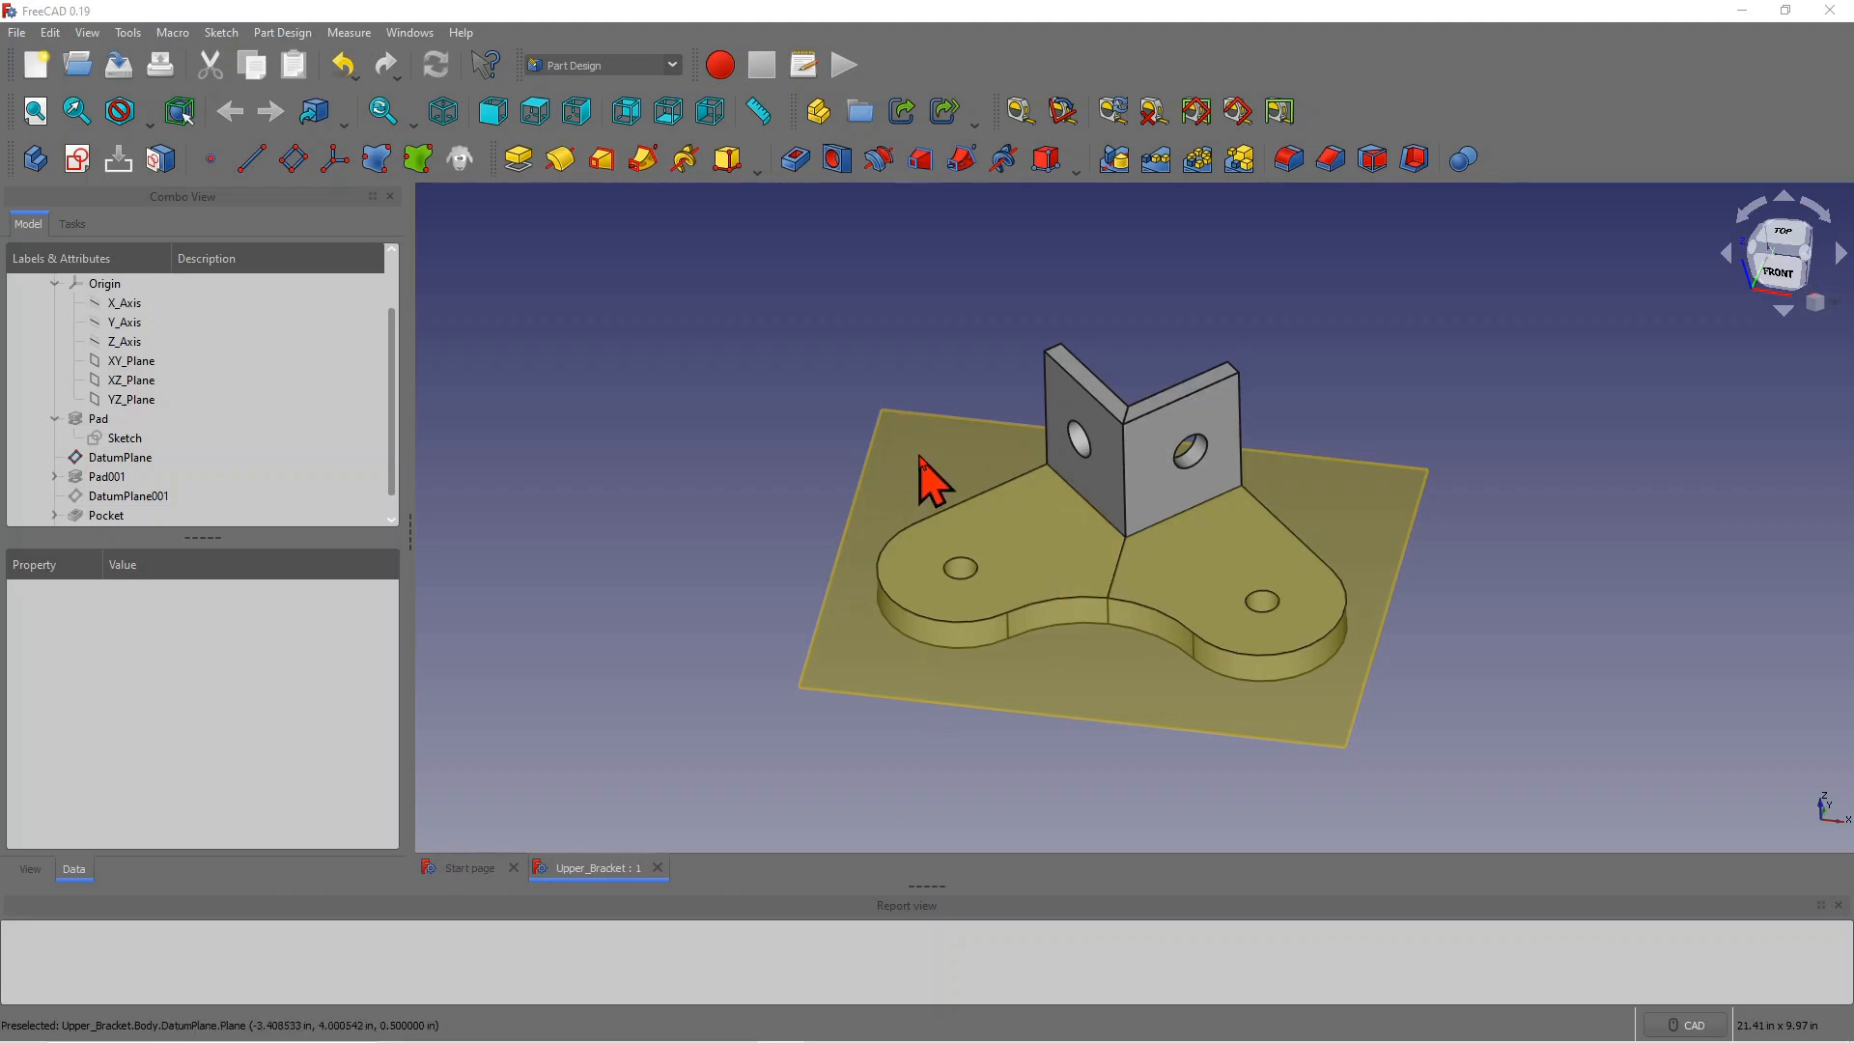
Step: Start a sketch on the horizontal datum plane and draw a circle about 0.94 in in diameter on the base's left half, near the flange
click(839, 688)
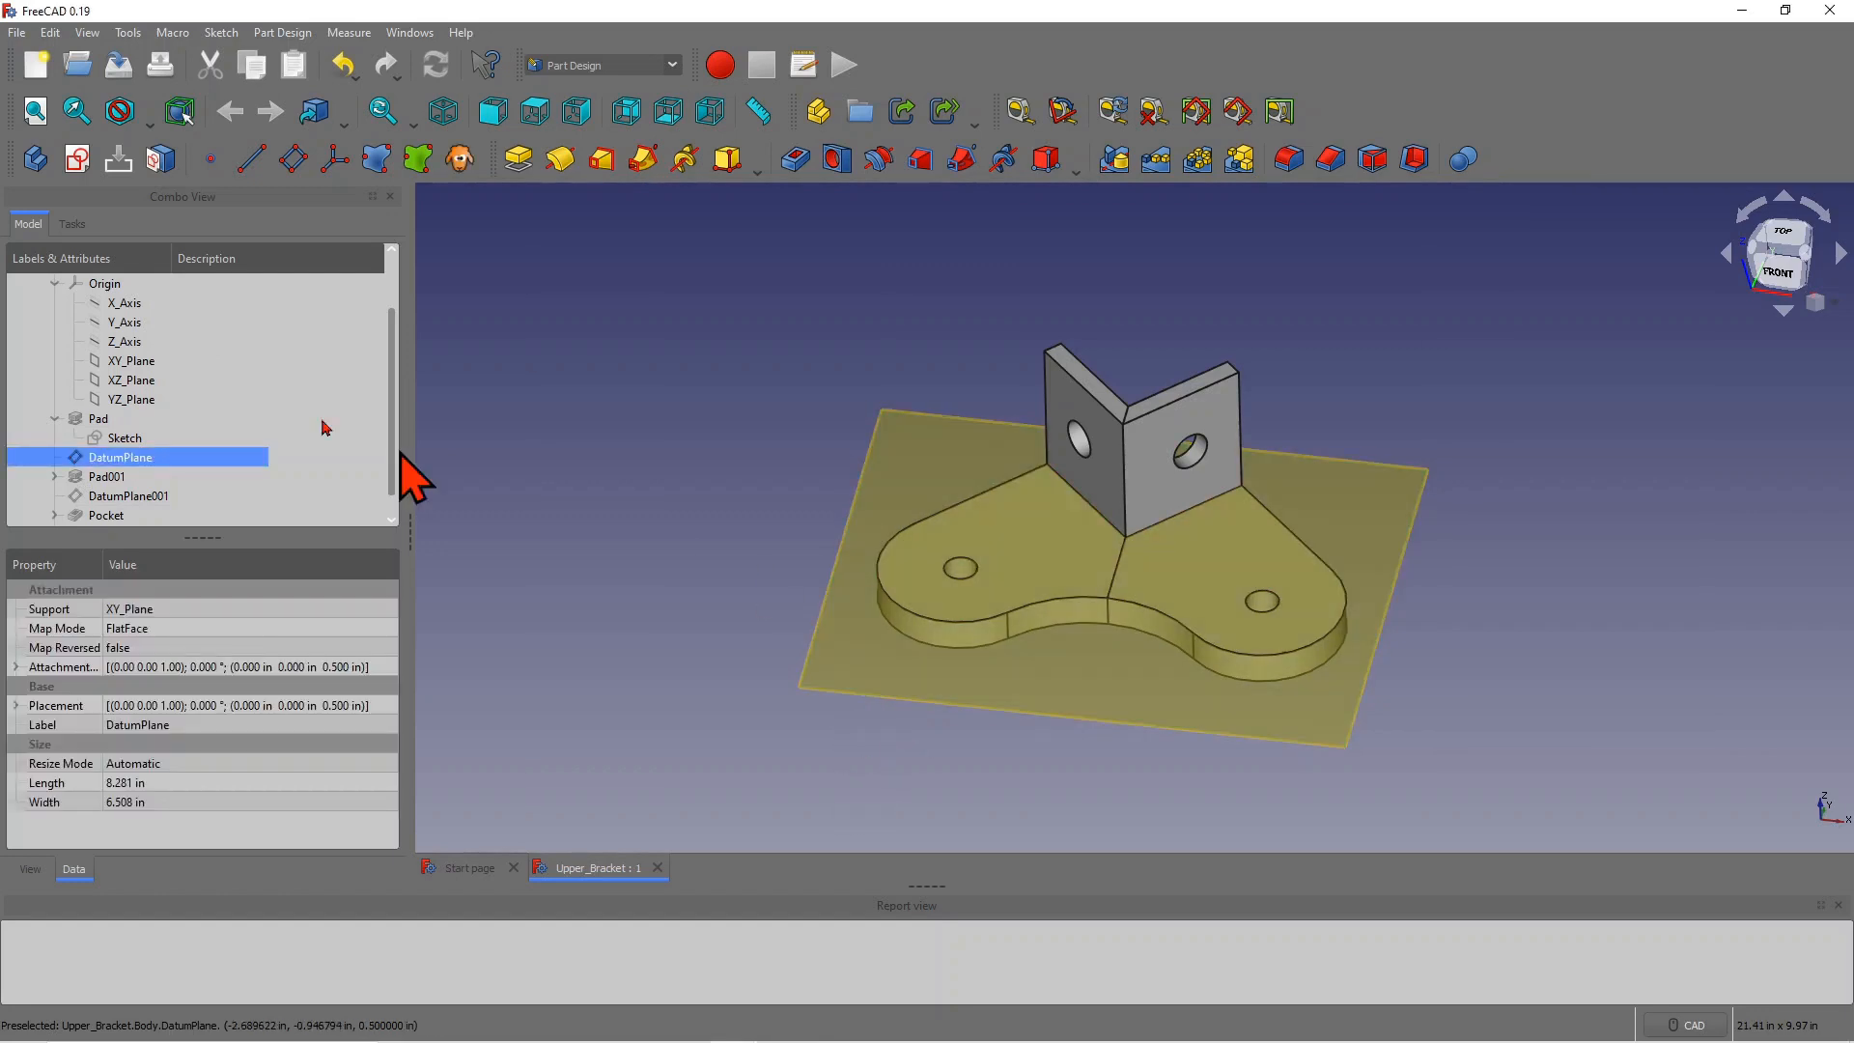
click(83, 162)
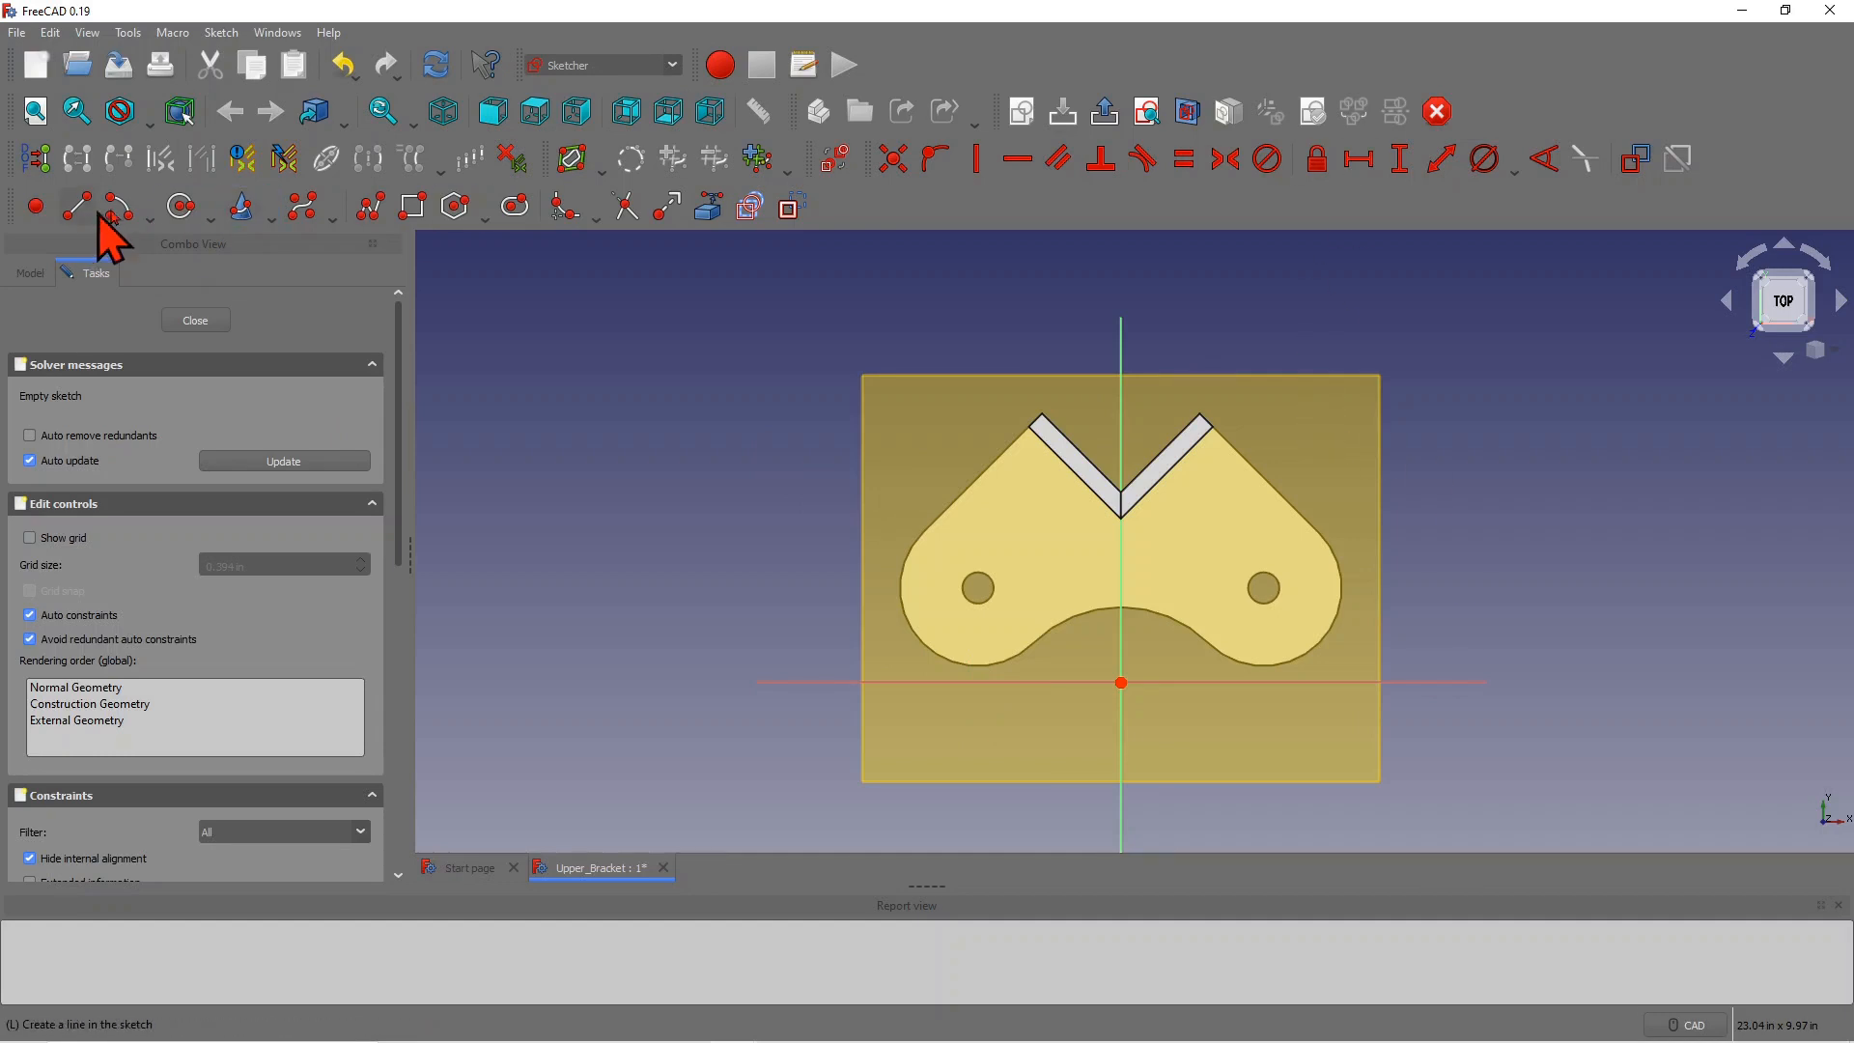
click(182, 207)
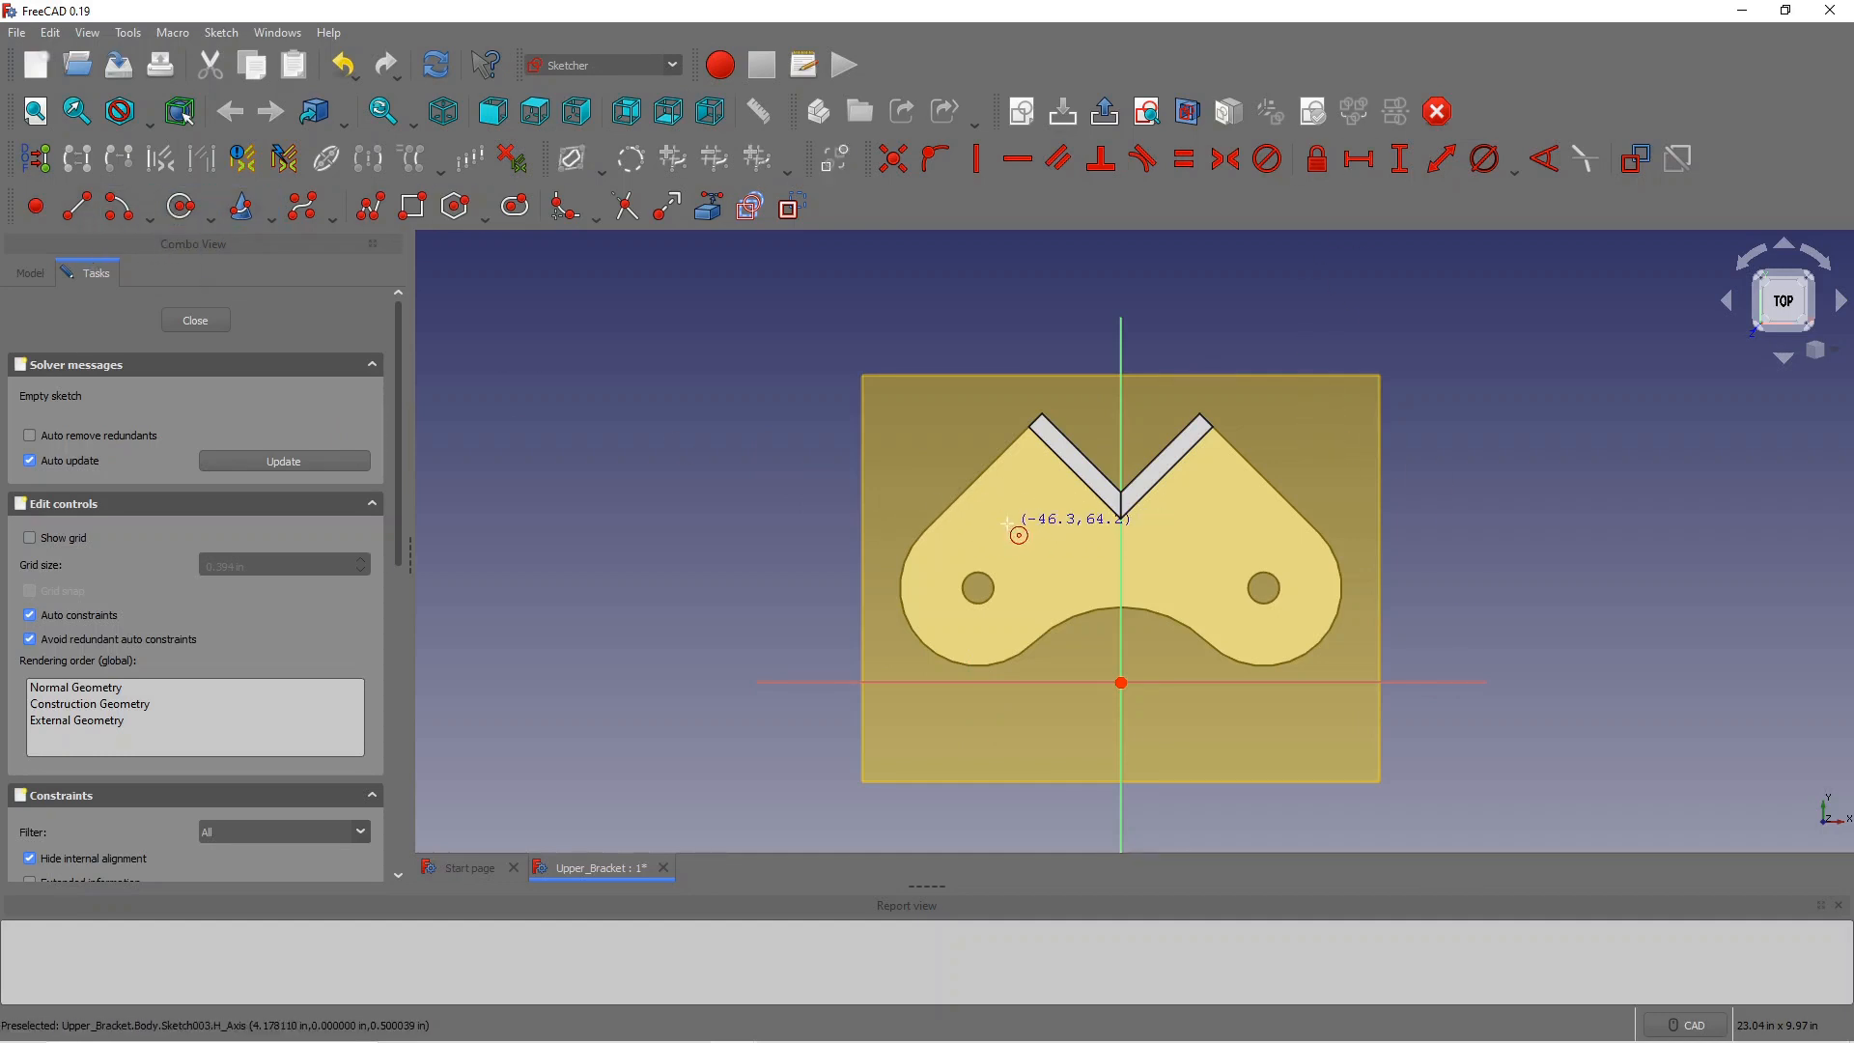
scroll(1008, 524, up, 5)
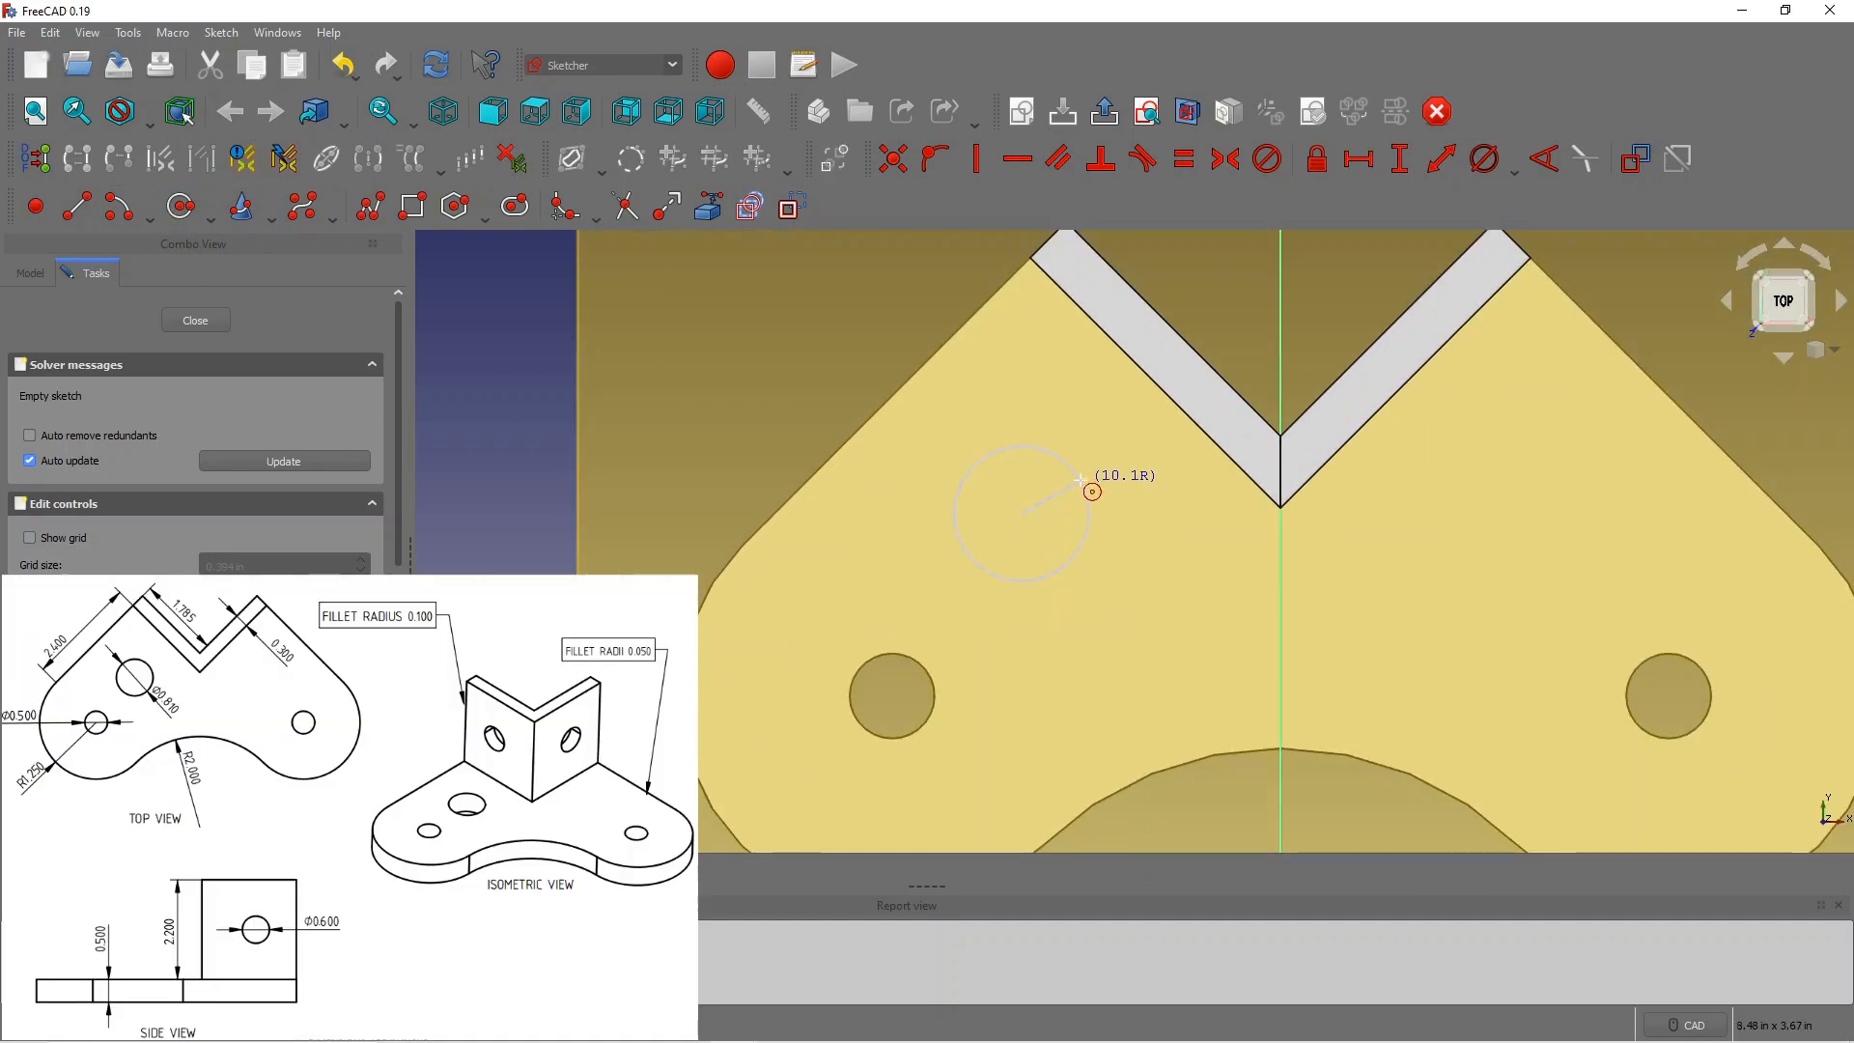
click(1092, 472)
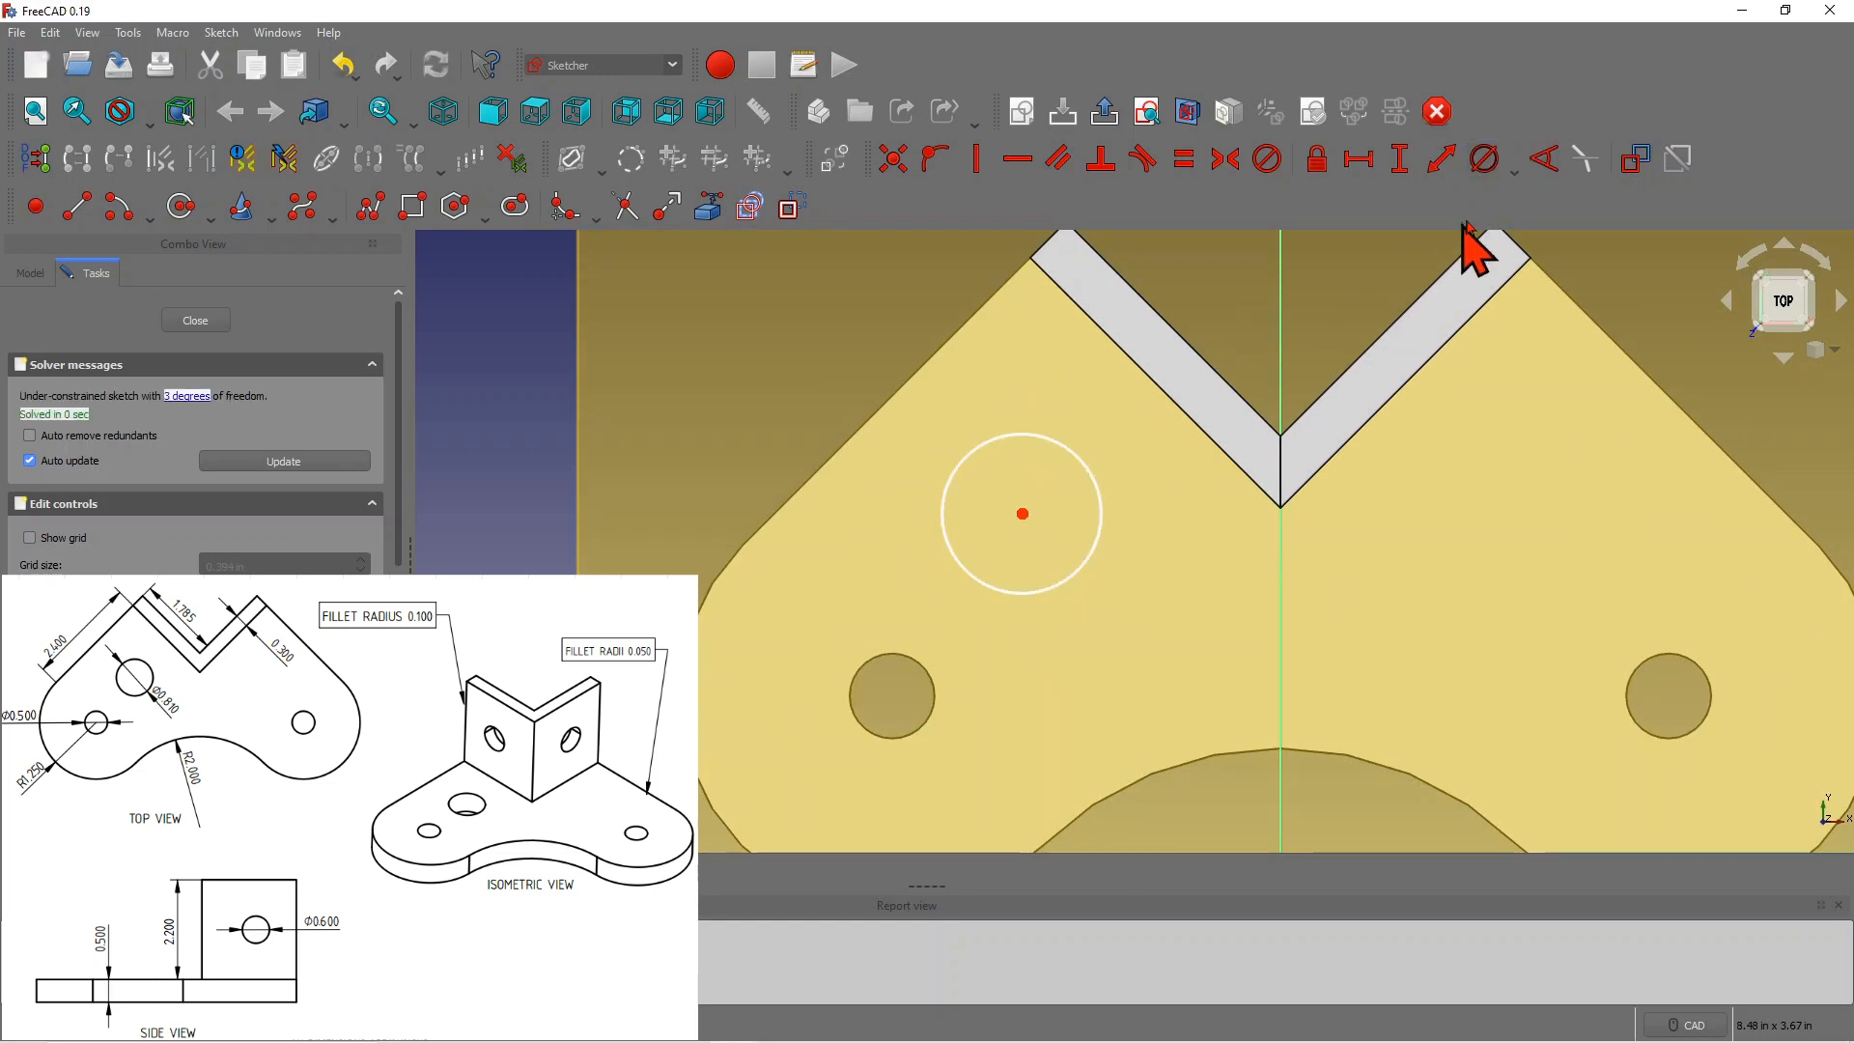
Step: Constrain the base hole circle's diameter to 0.81 in
click(1501, 166)
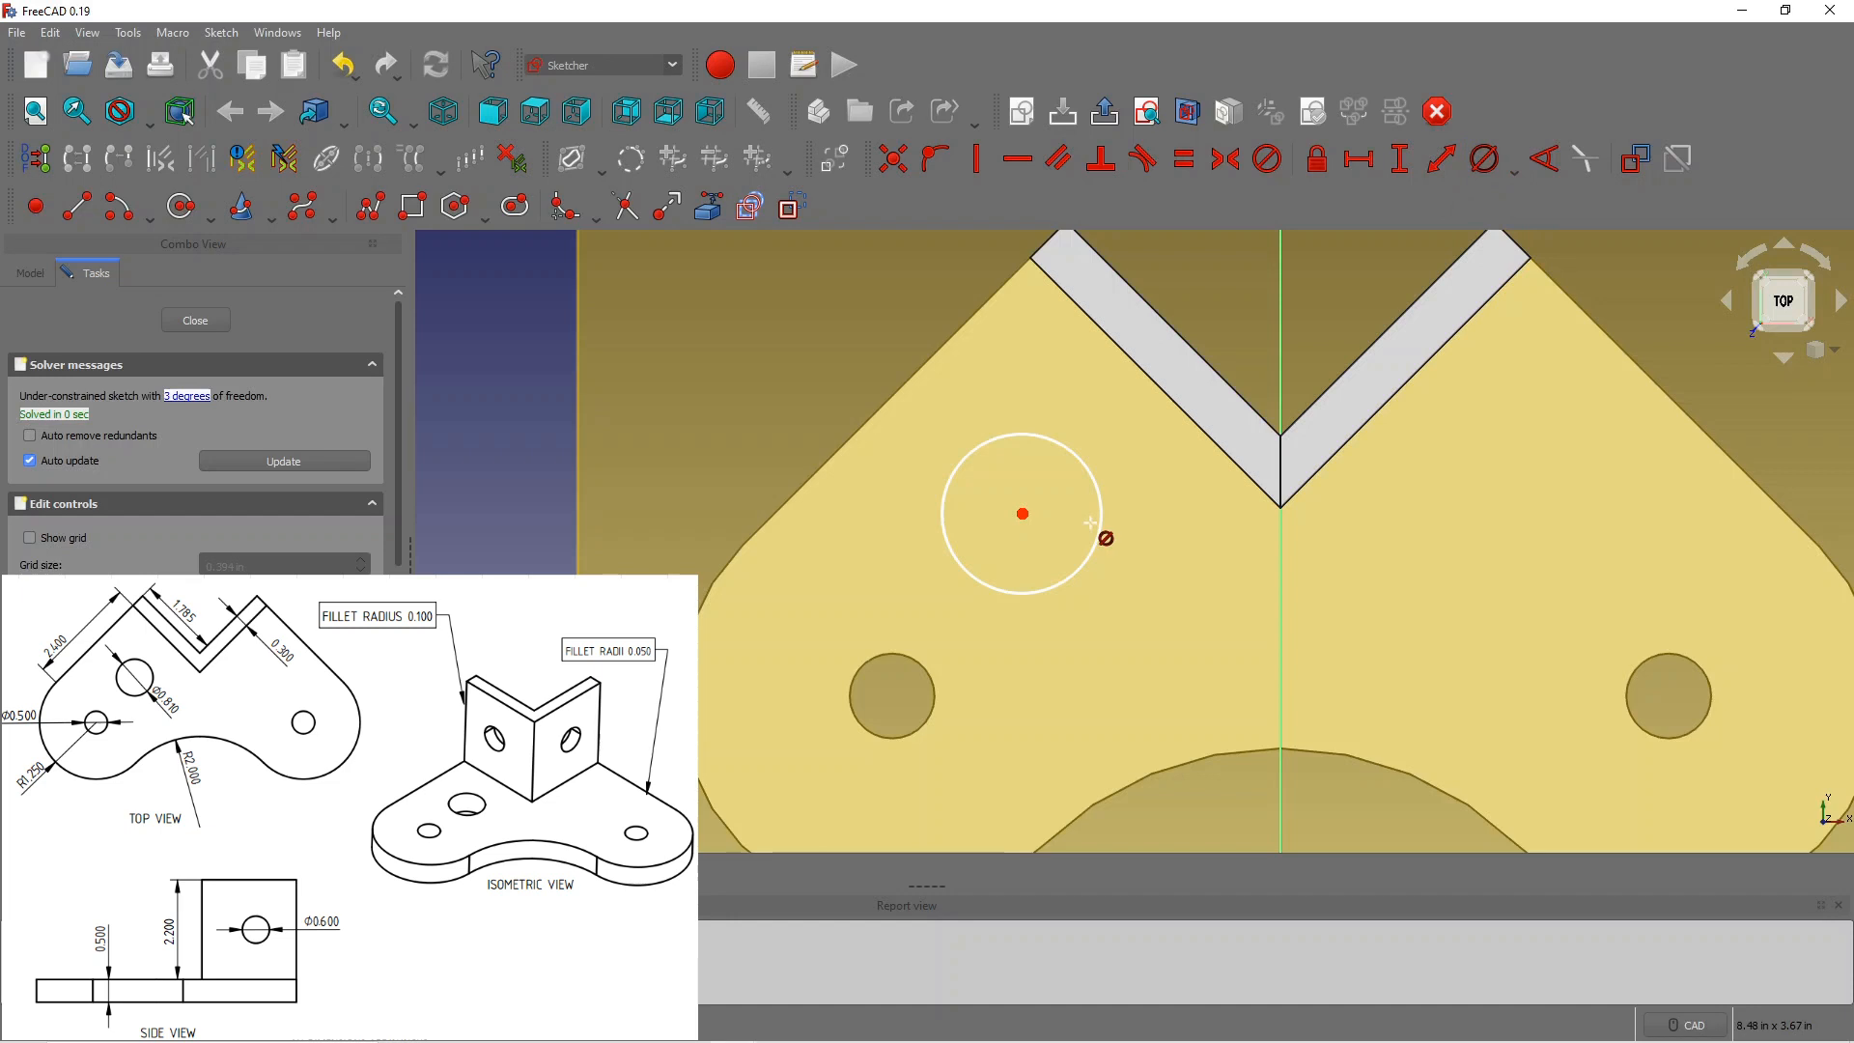
click(1099, 540)
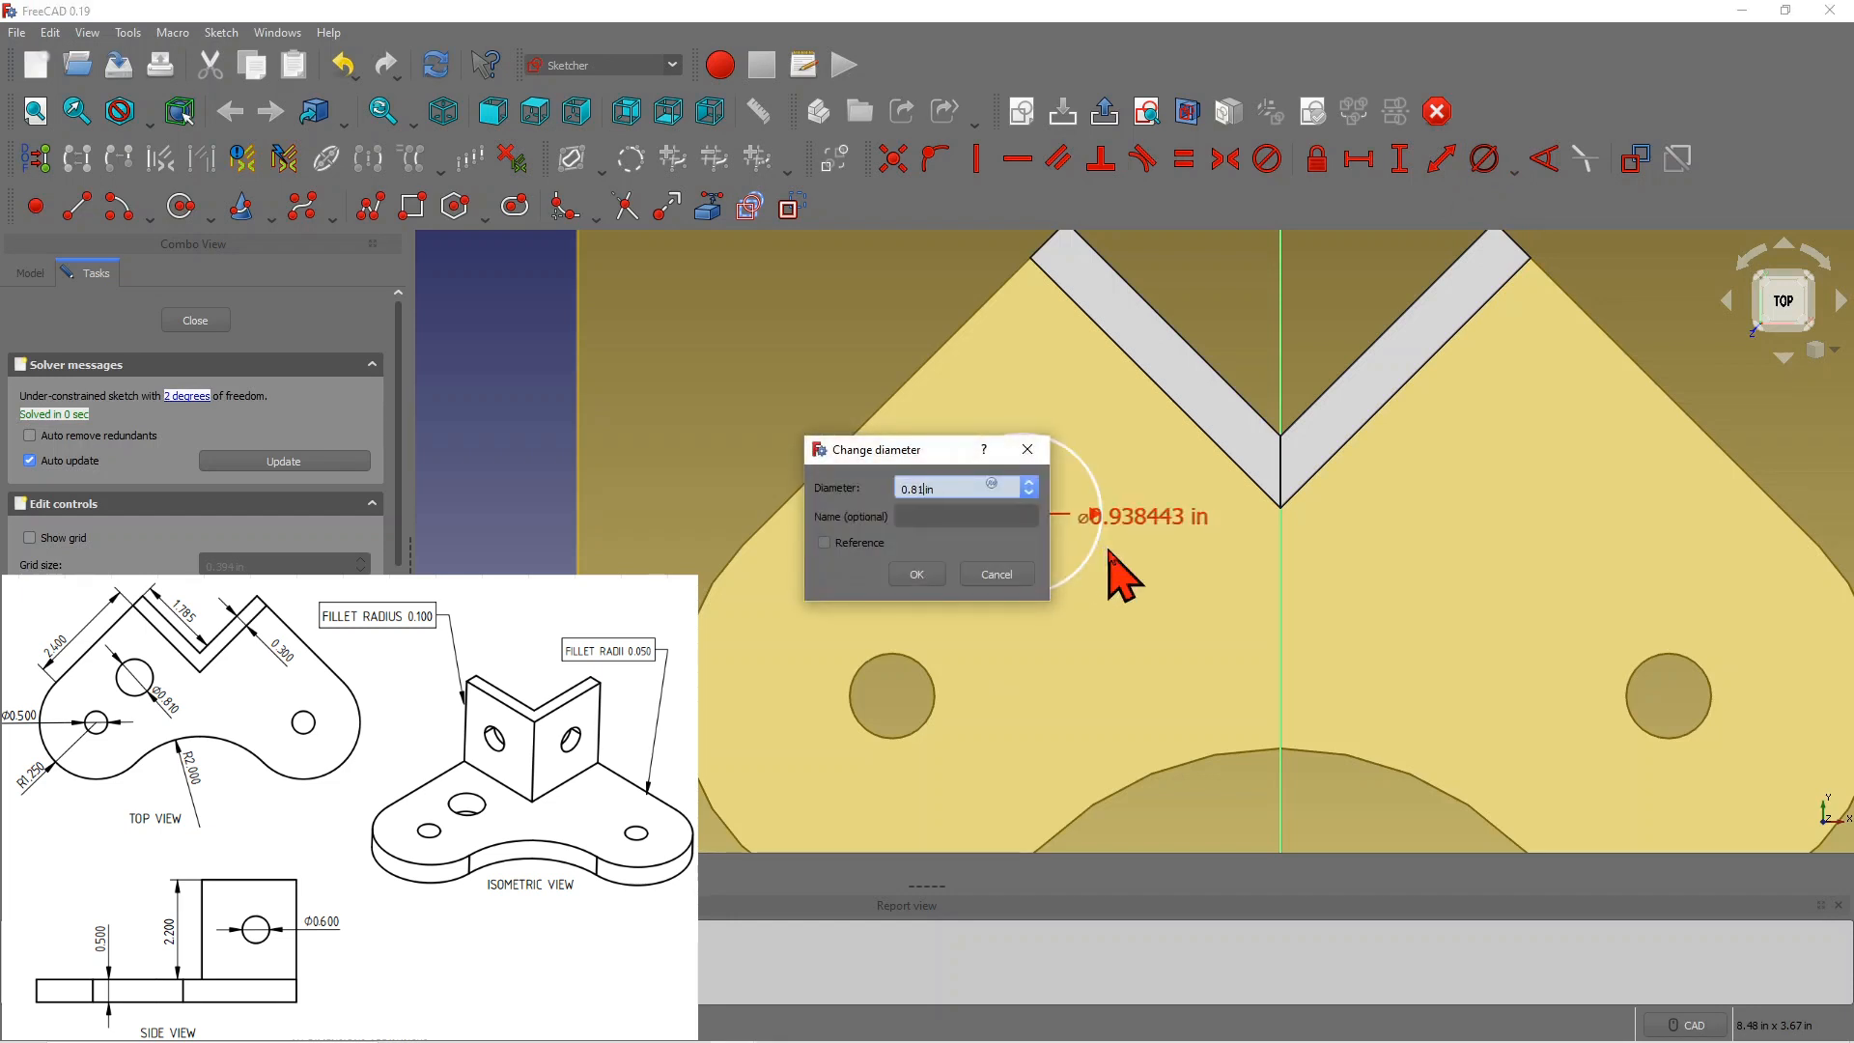
click(917, 574)
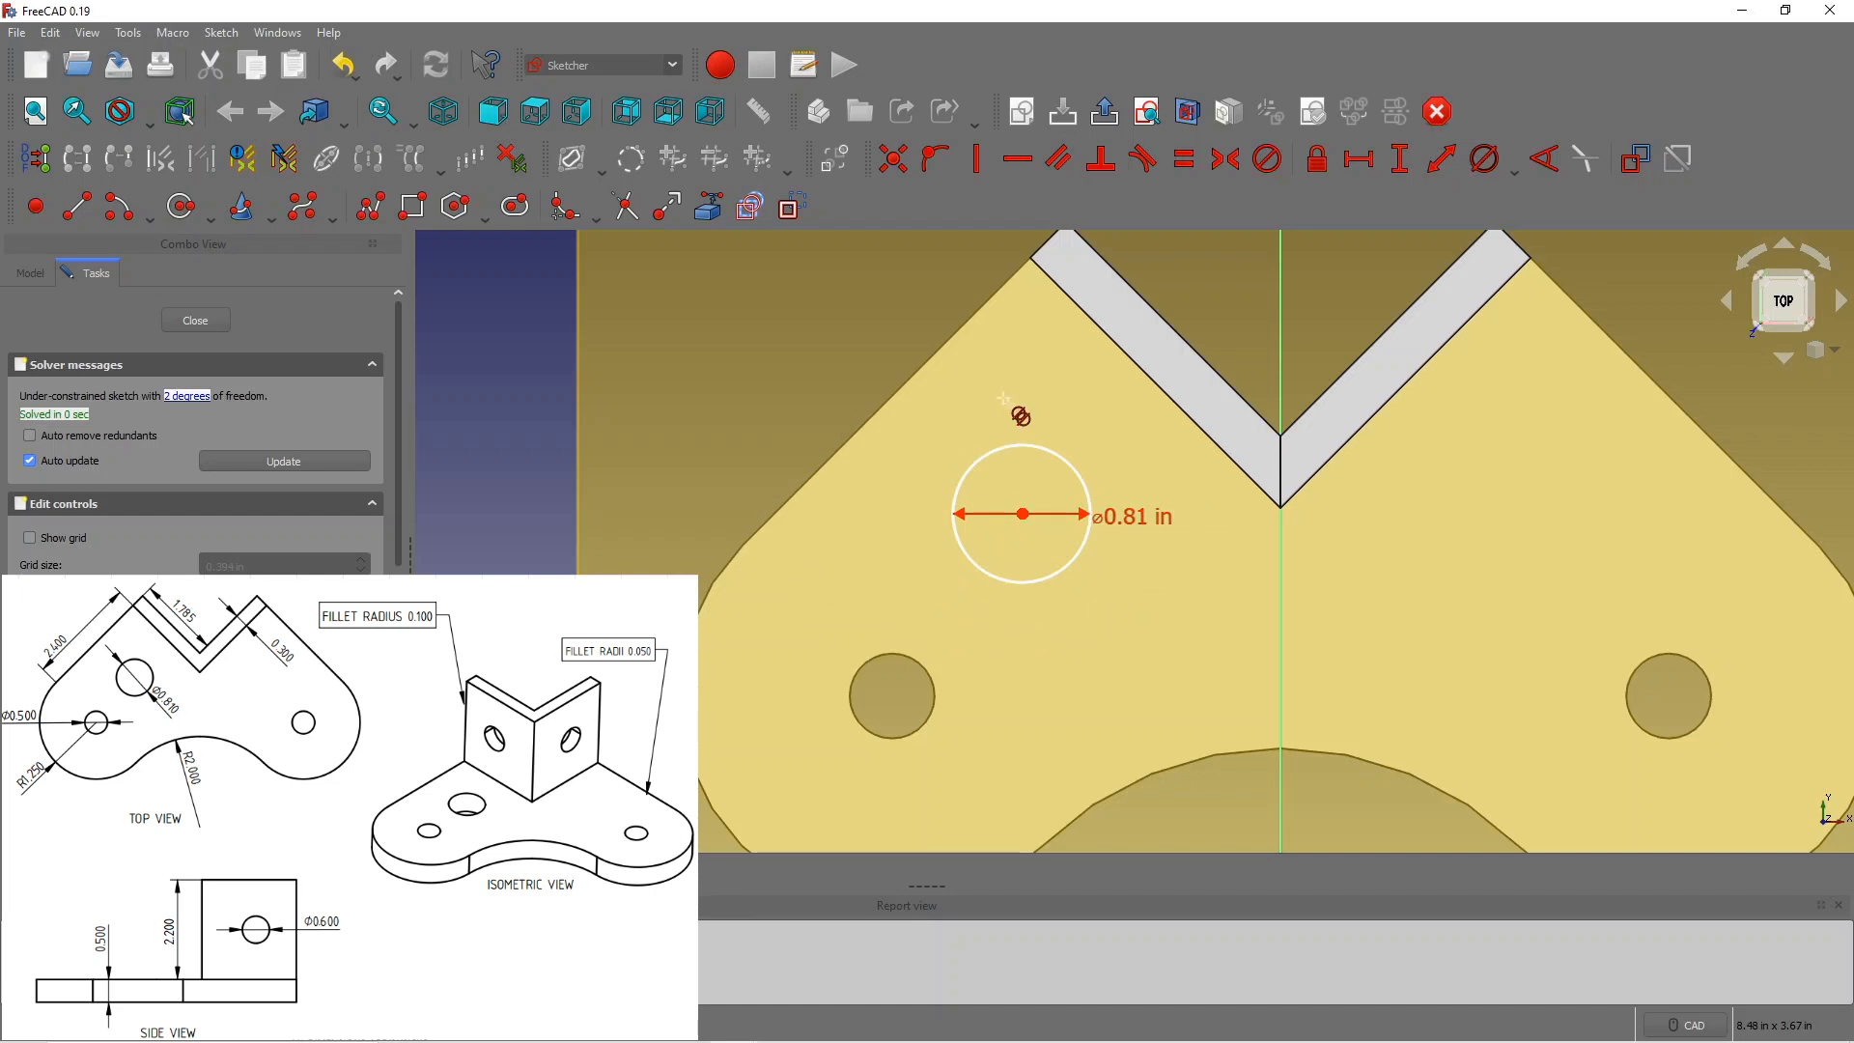
Step: Link the base's left slanted edge and the left flange's front face as external geometry
scroll(1004, 398, down, 3)
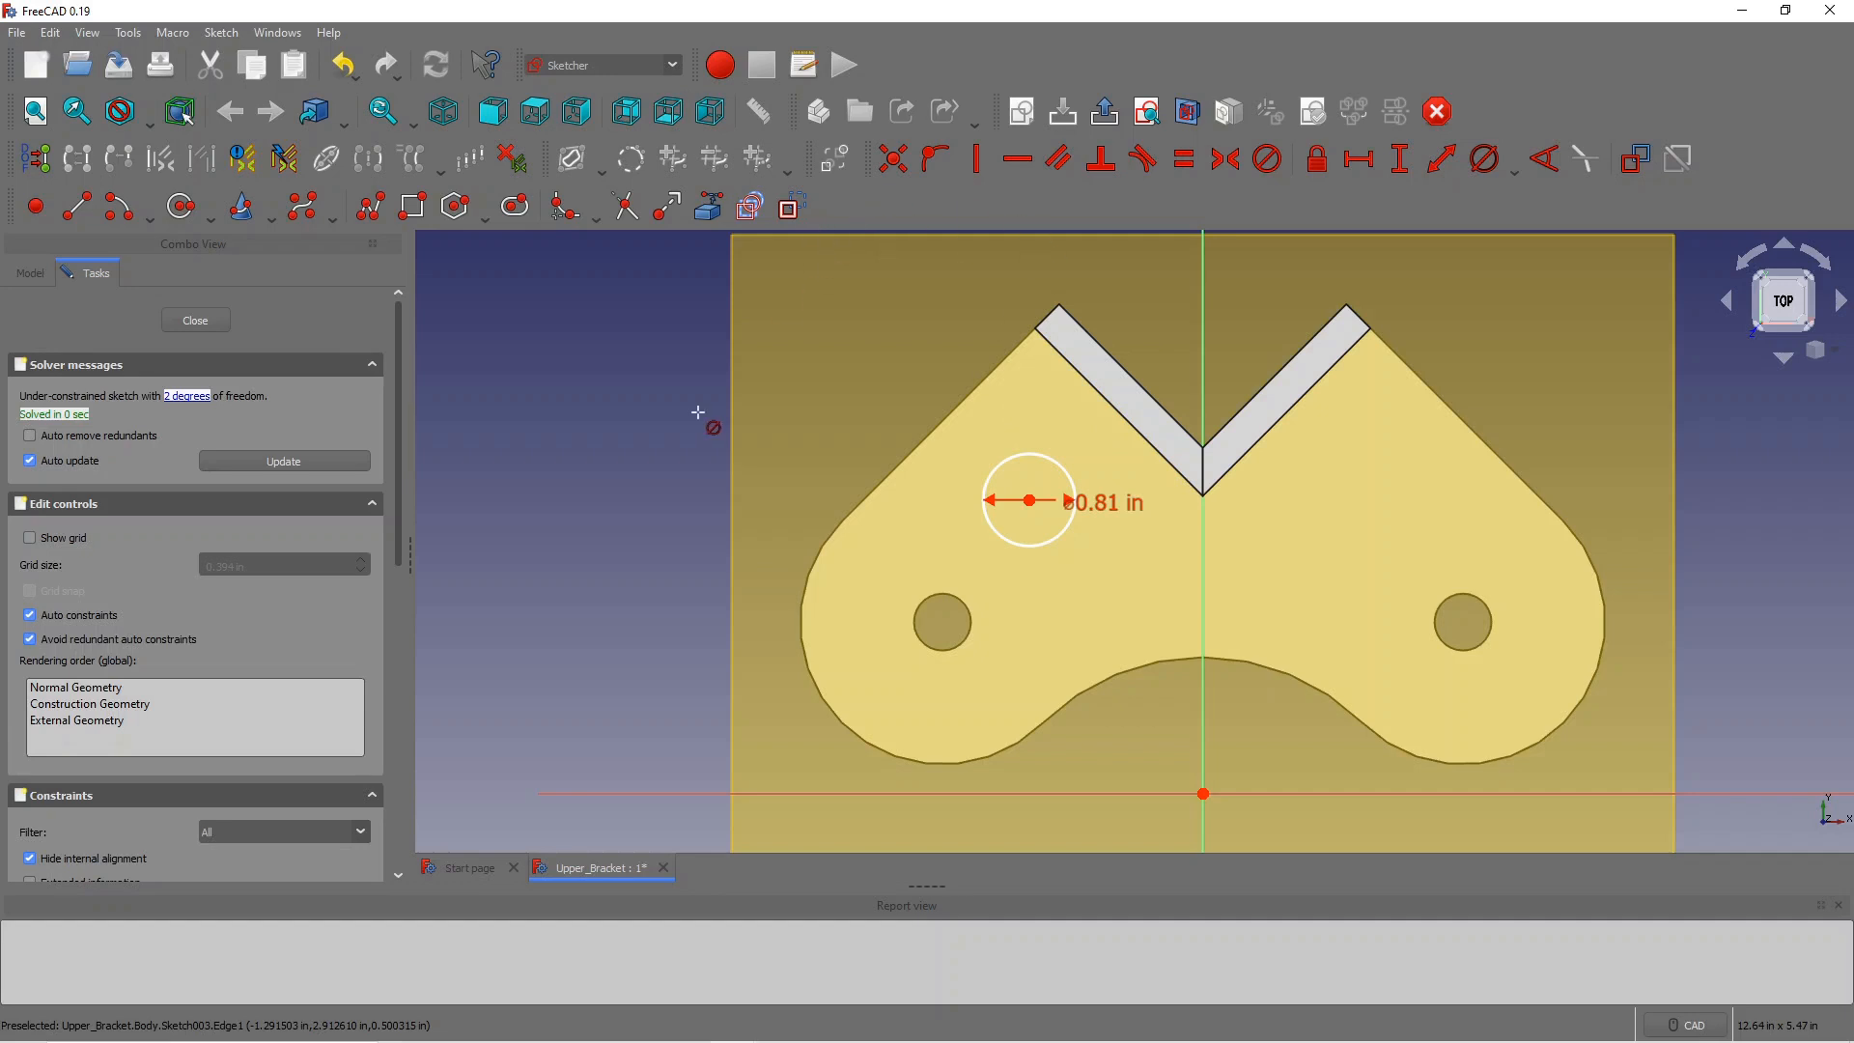
click(707, 206)
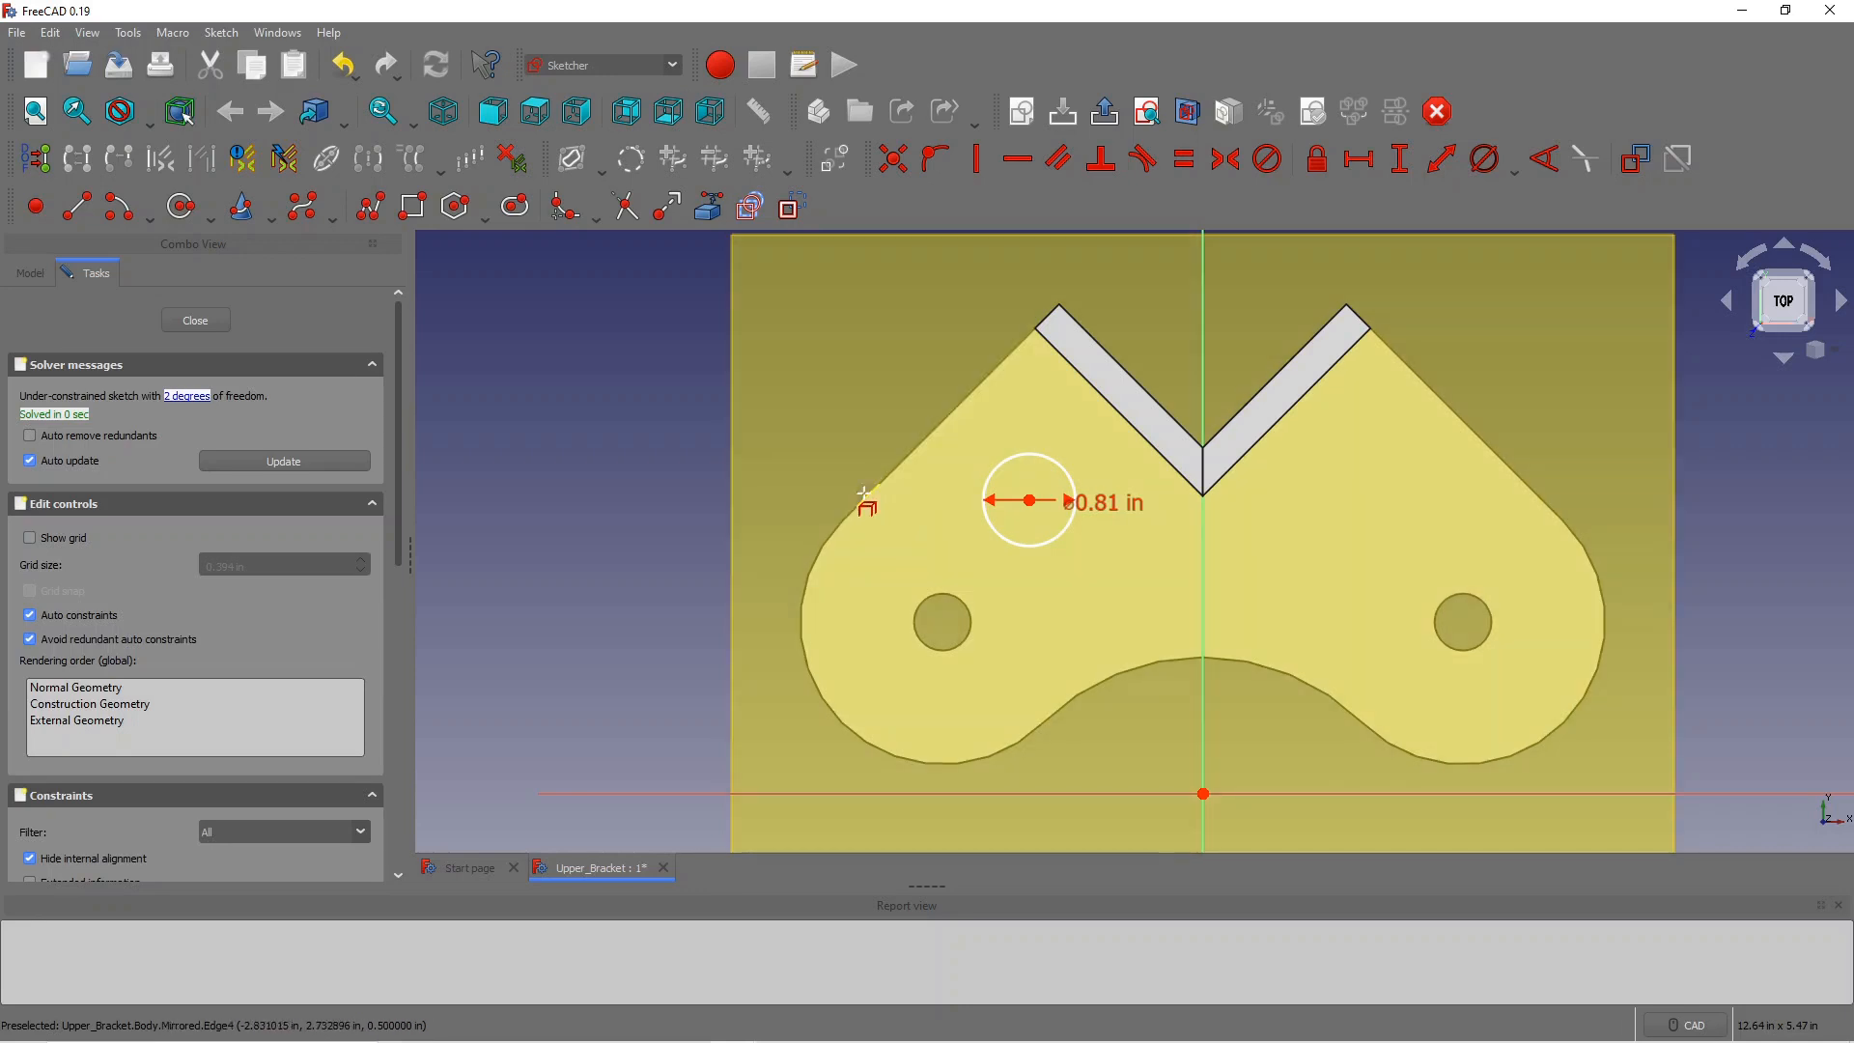
scroll(913, 454, up, 3)
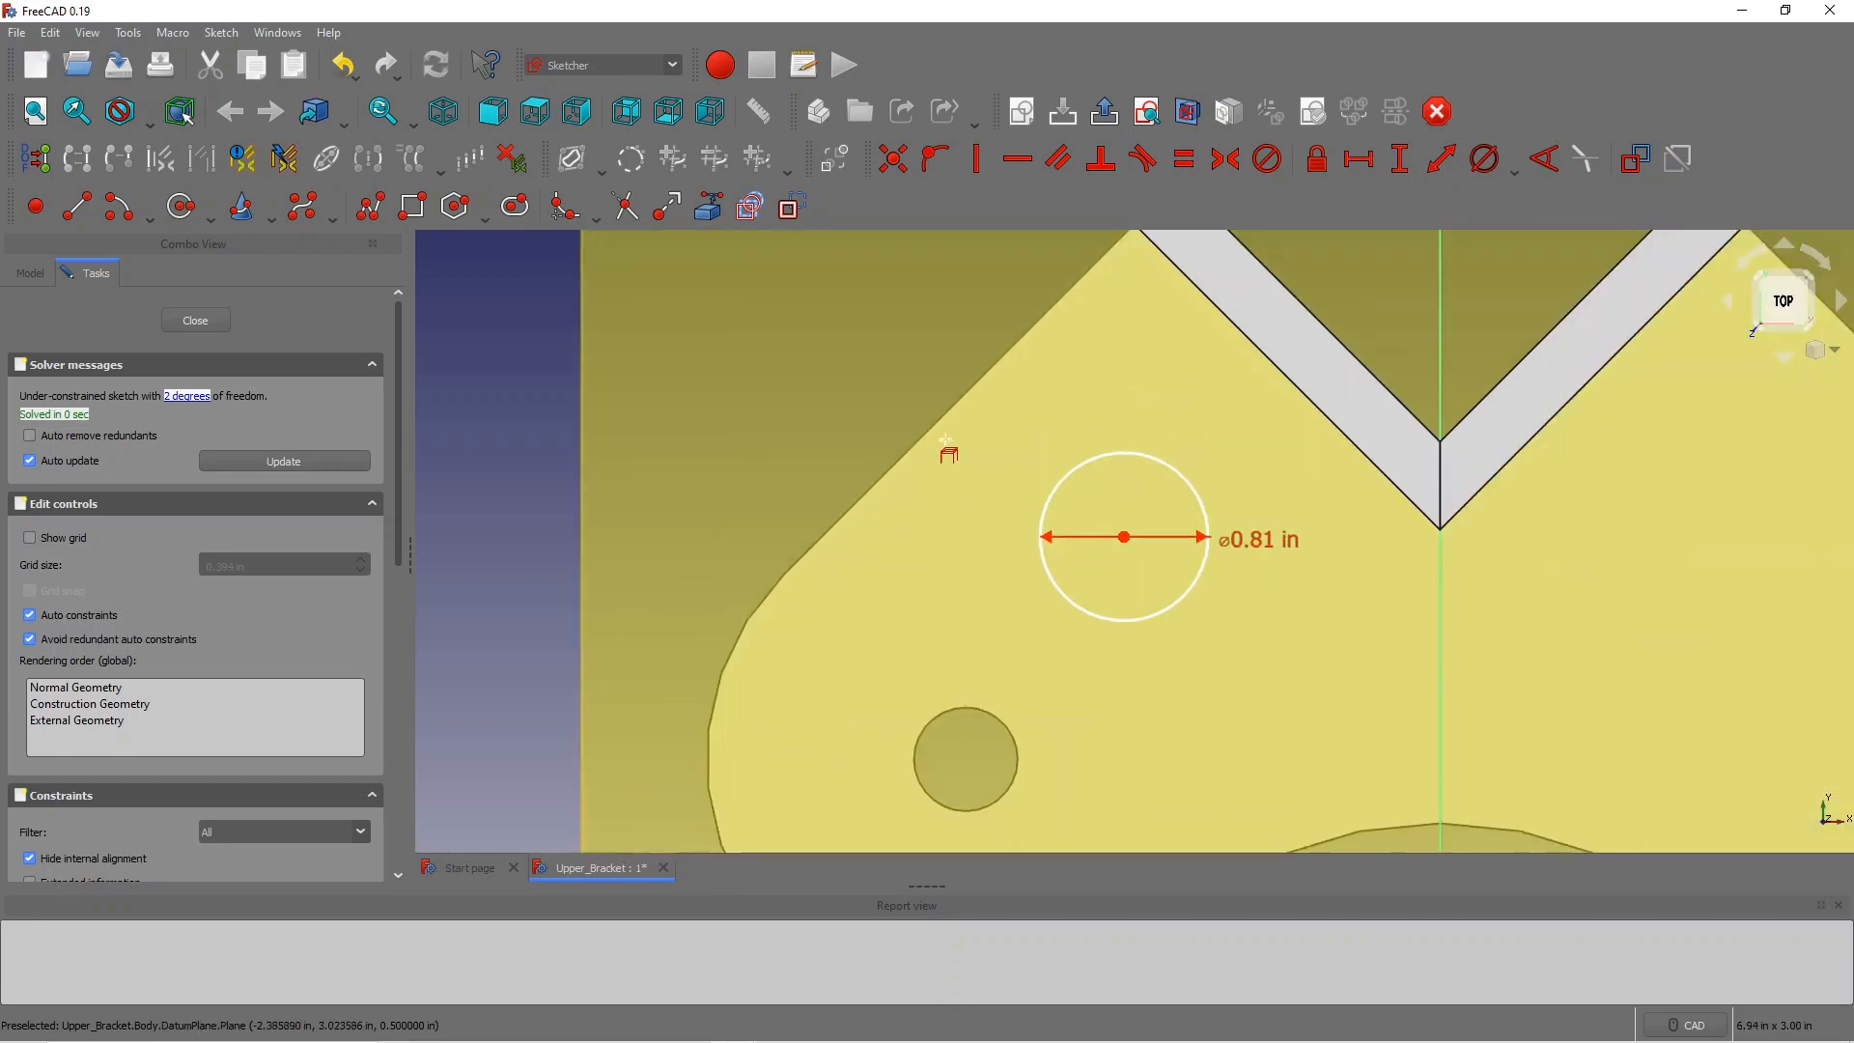
scroll(1231, 399, down, 6)
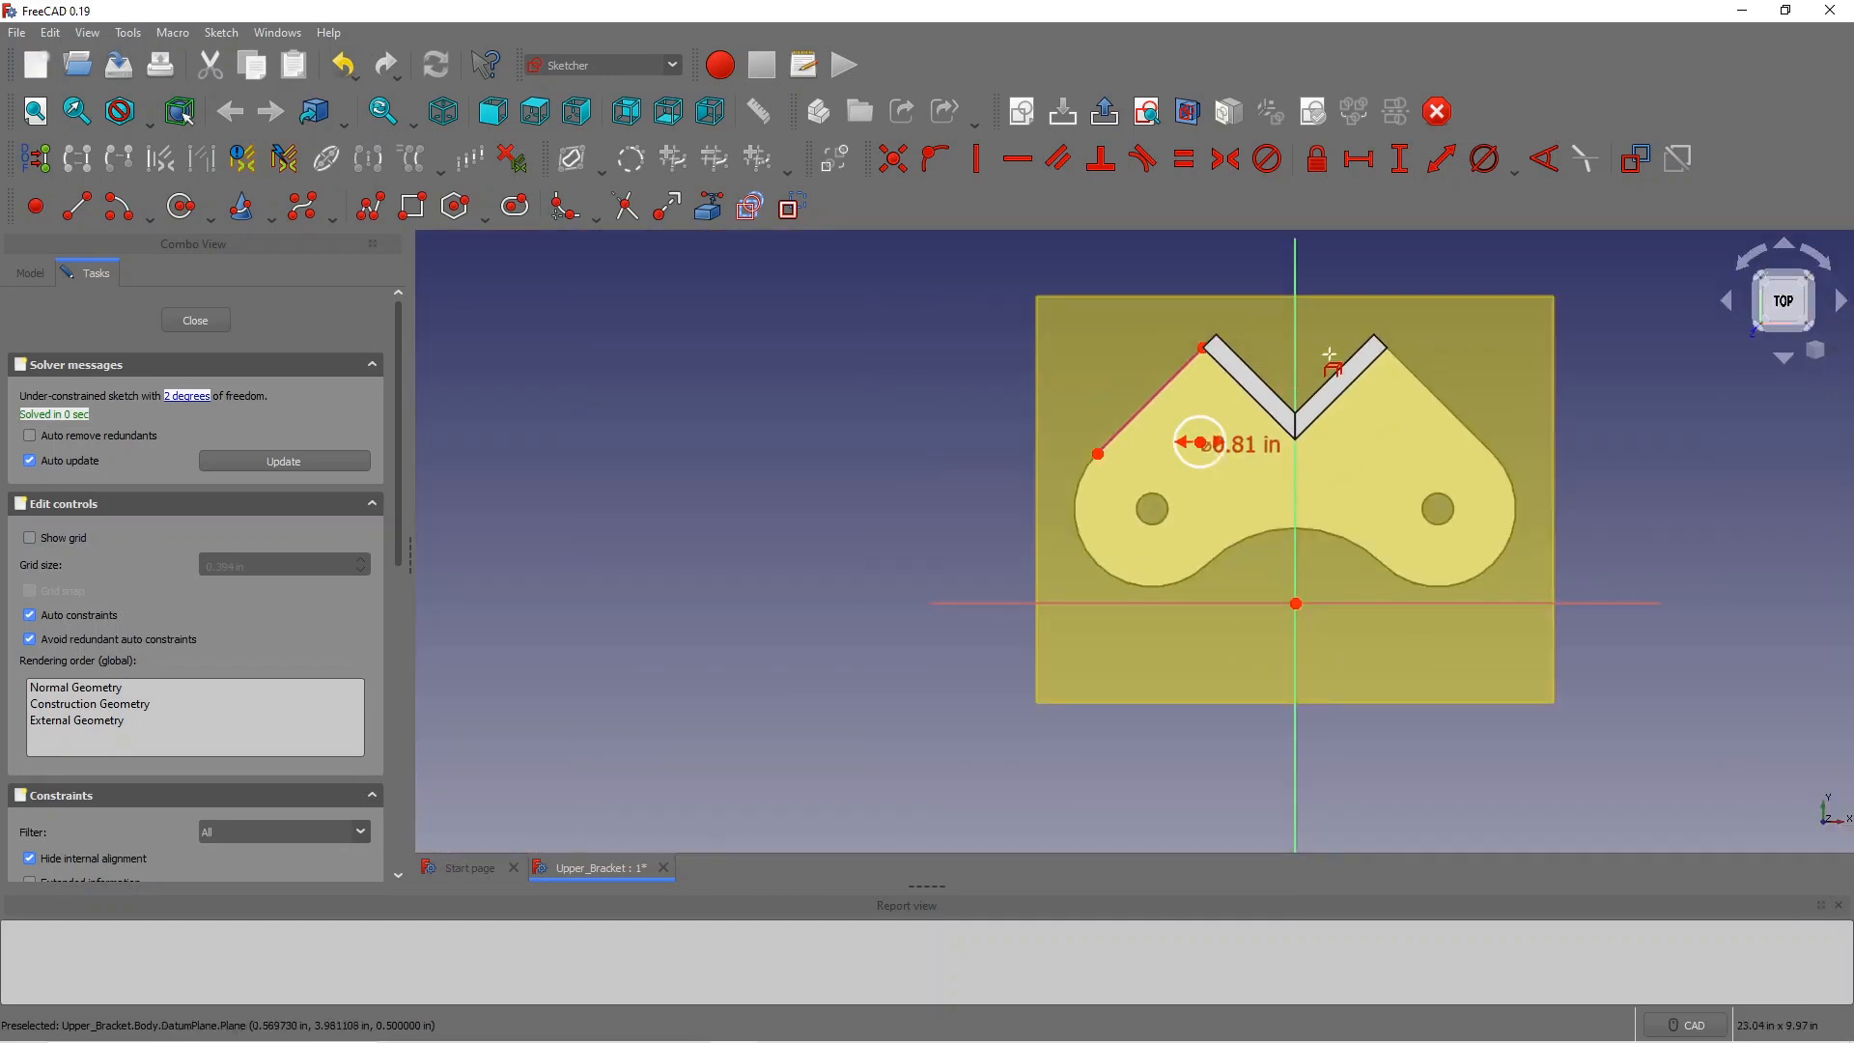
mouse_move(1330, 356)
middle_down()
mouse_move(1323, 334)
mouse_move(1253, 344)
middle_up()
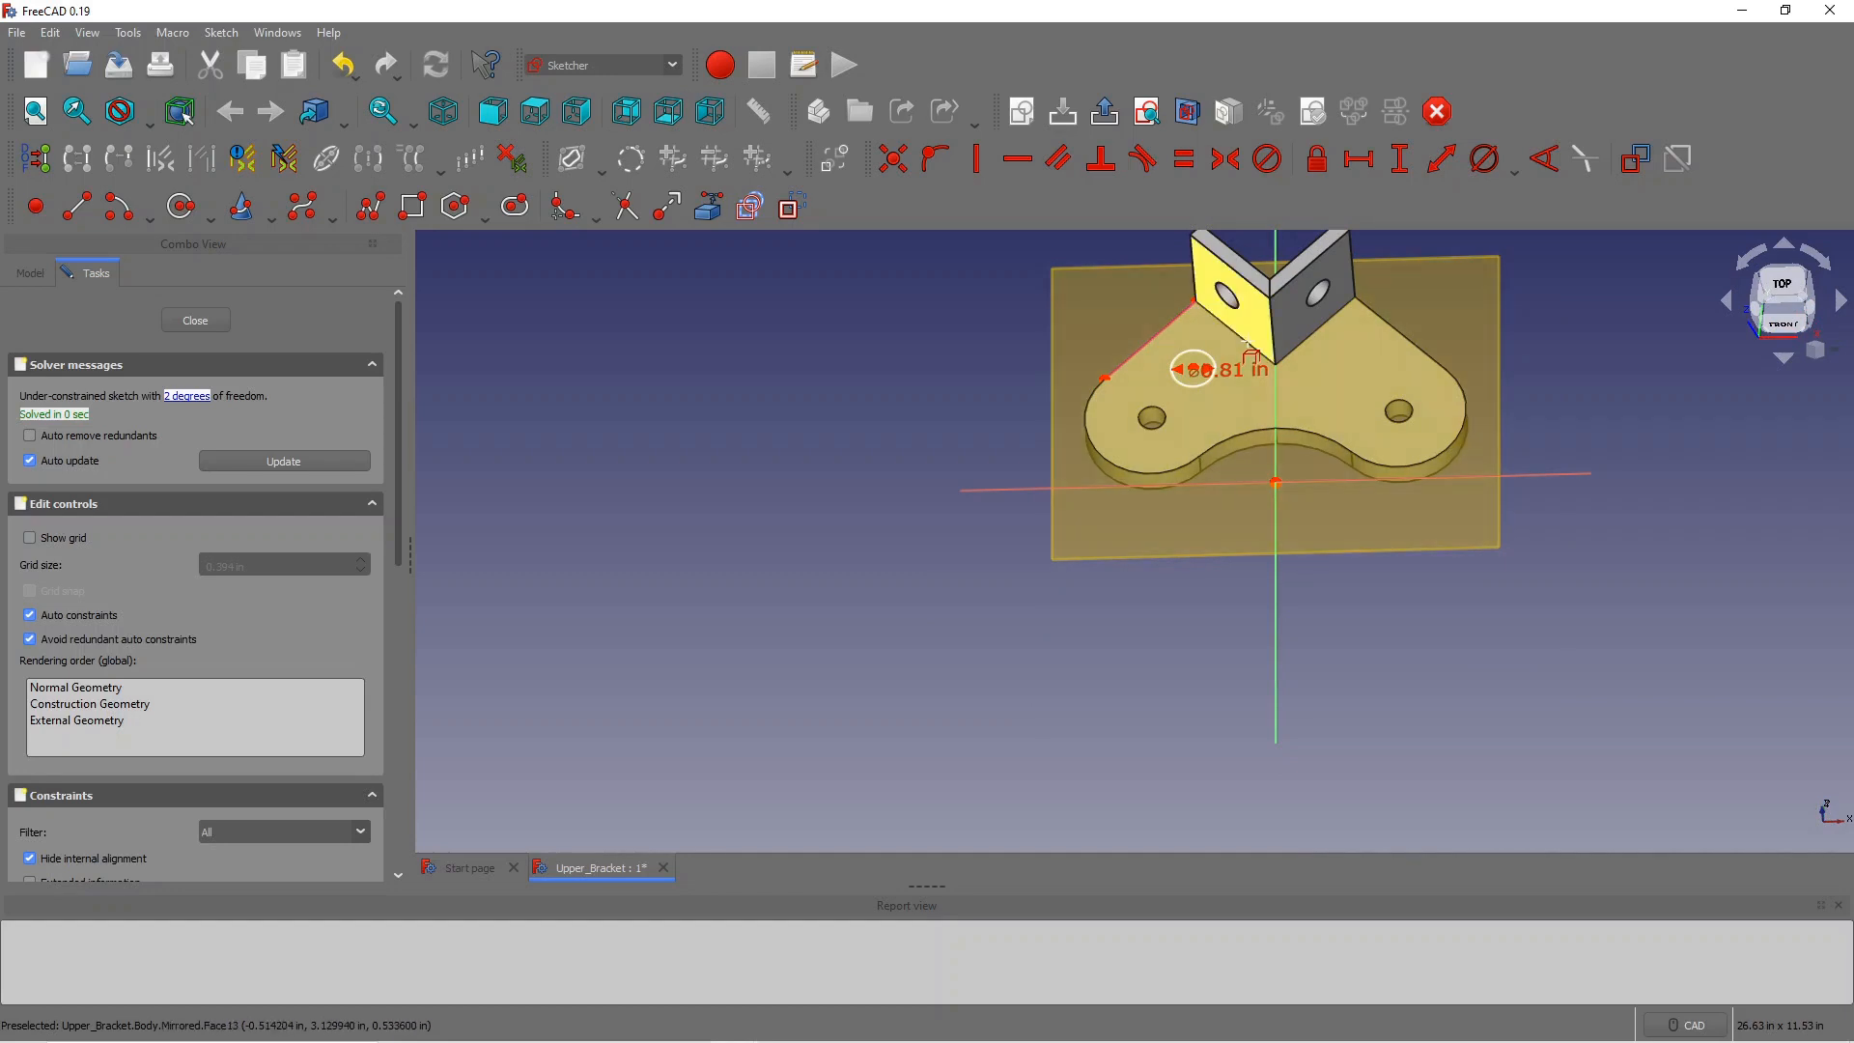
scroll(1247, 343, up, 5)
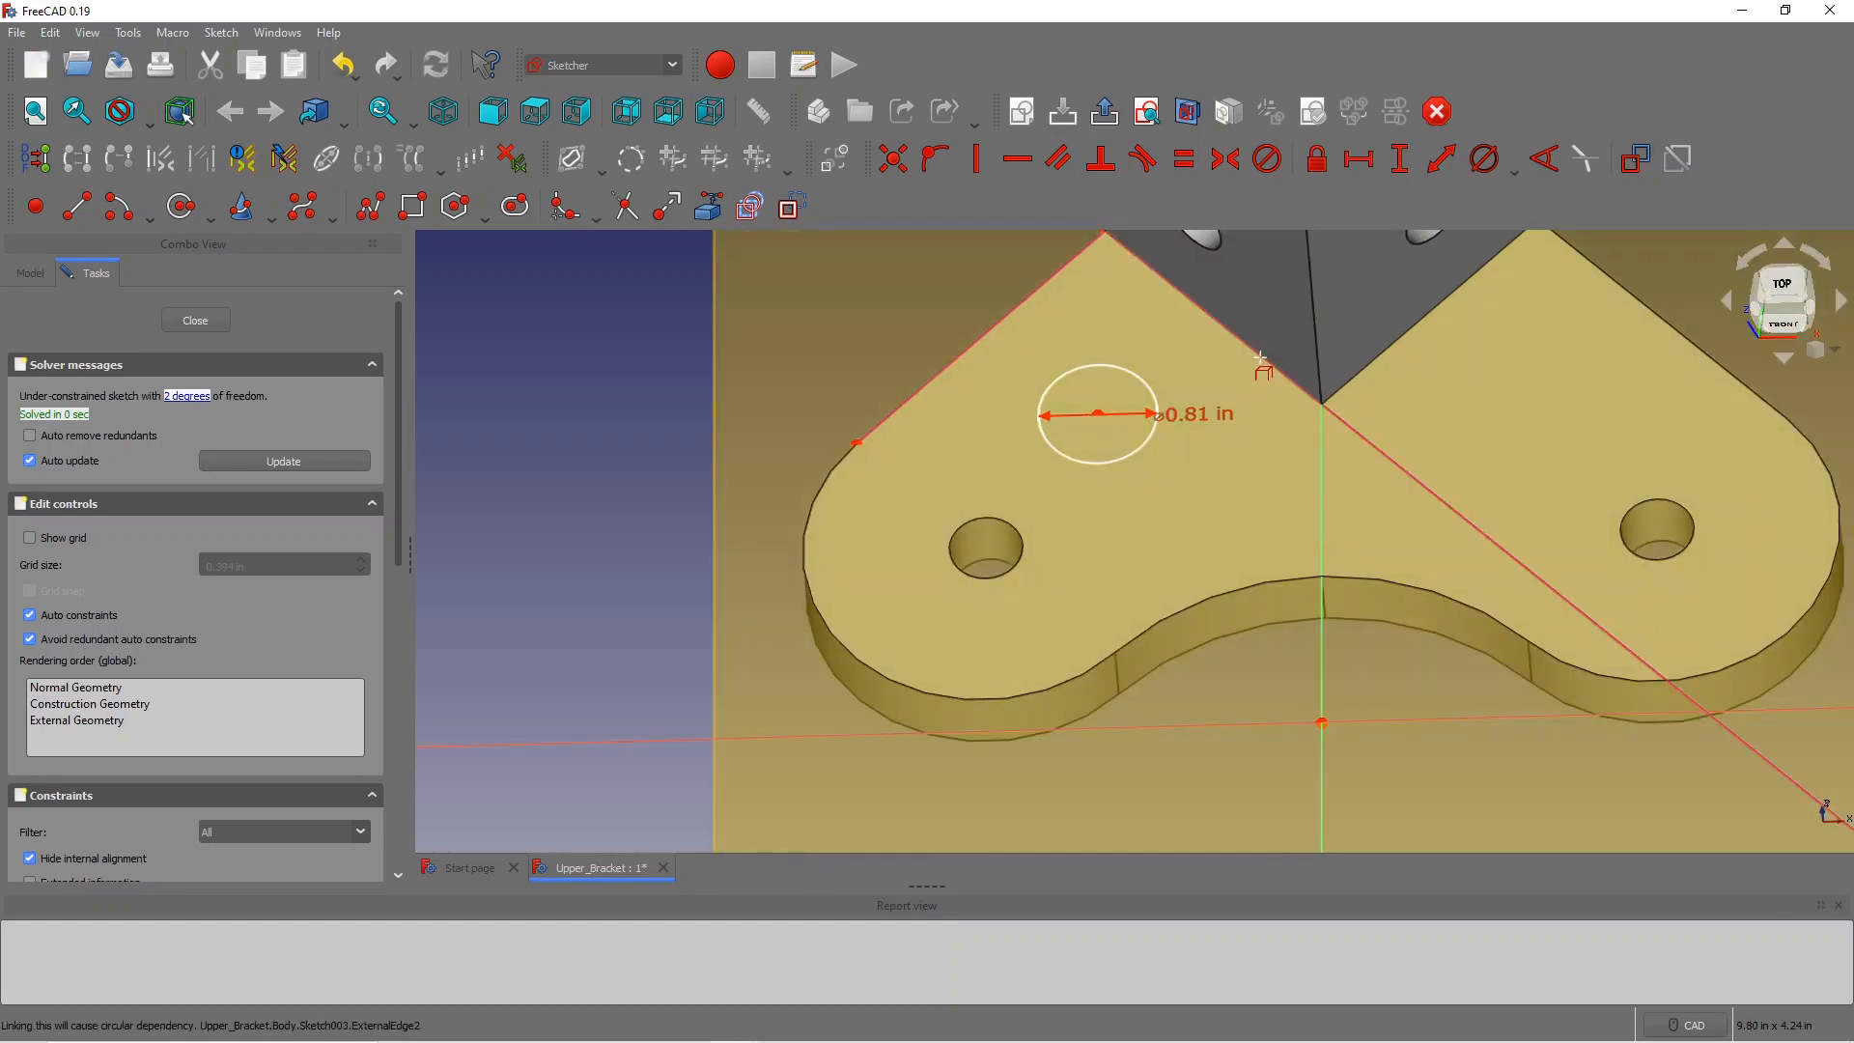
scroll(1188, 432, down, 8)
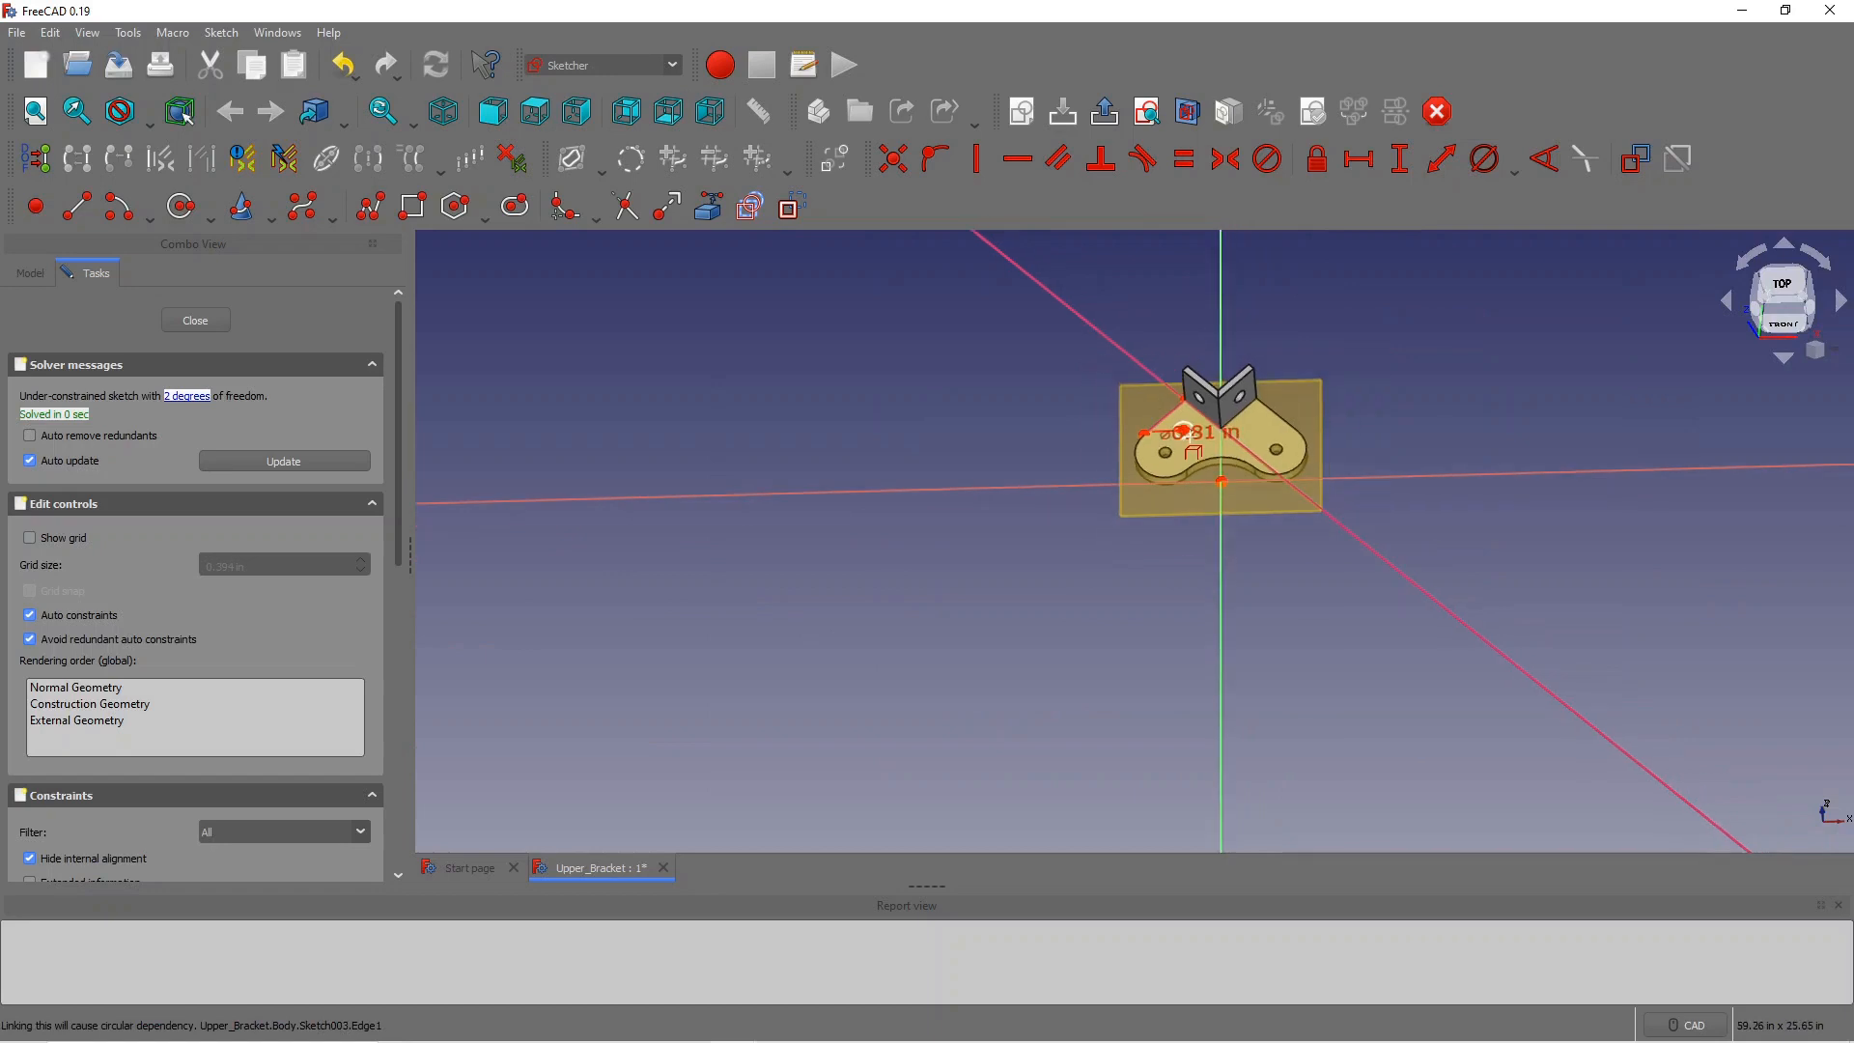
scroll(1188, 432, up, 5)
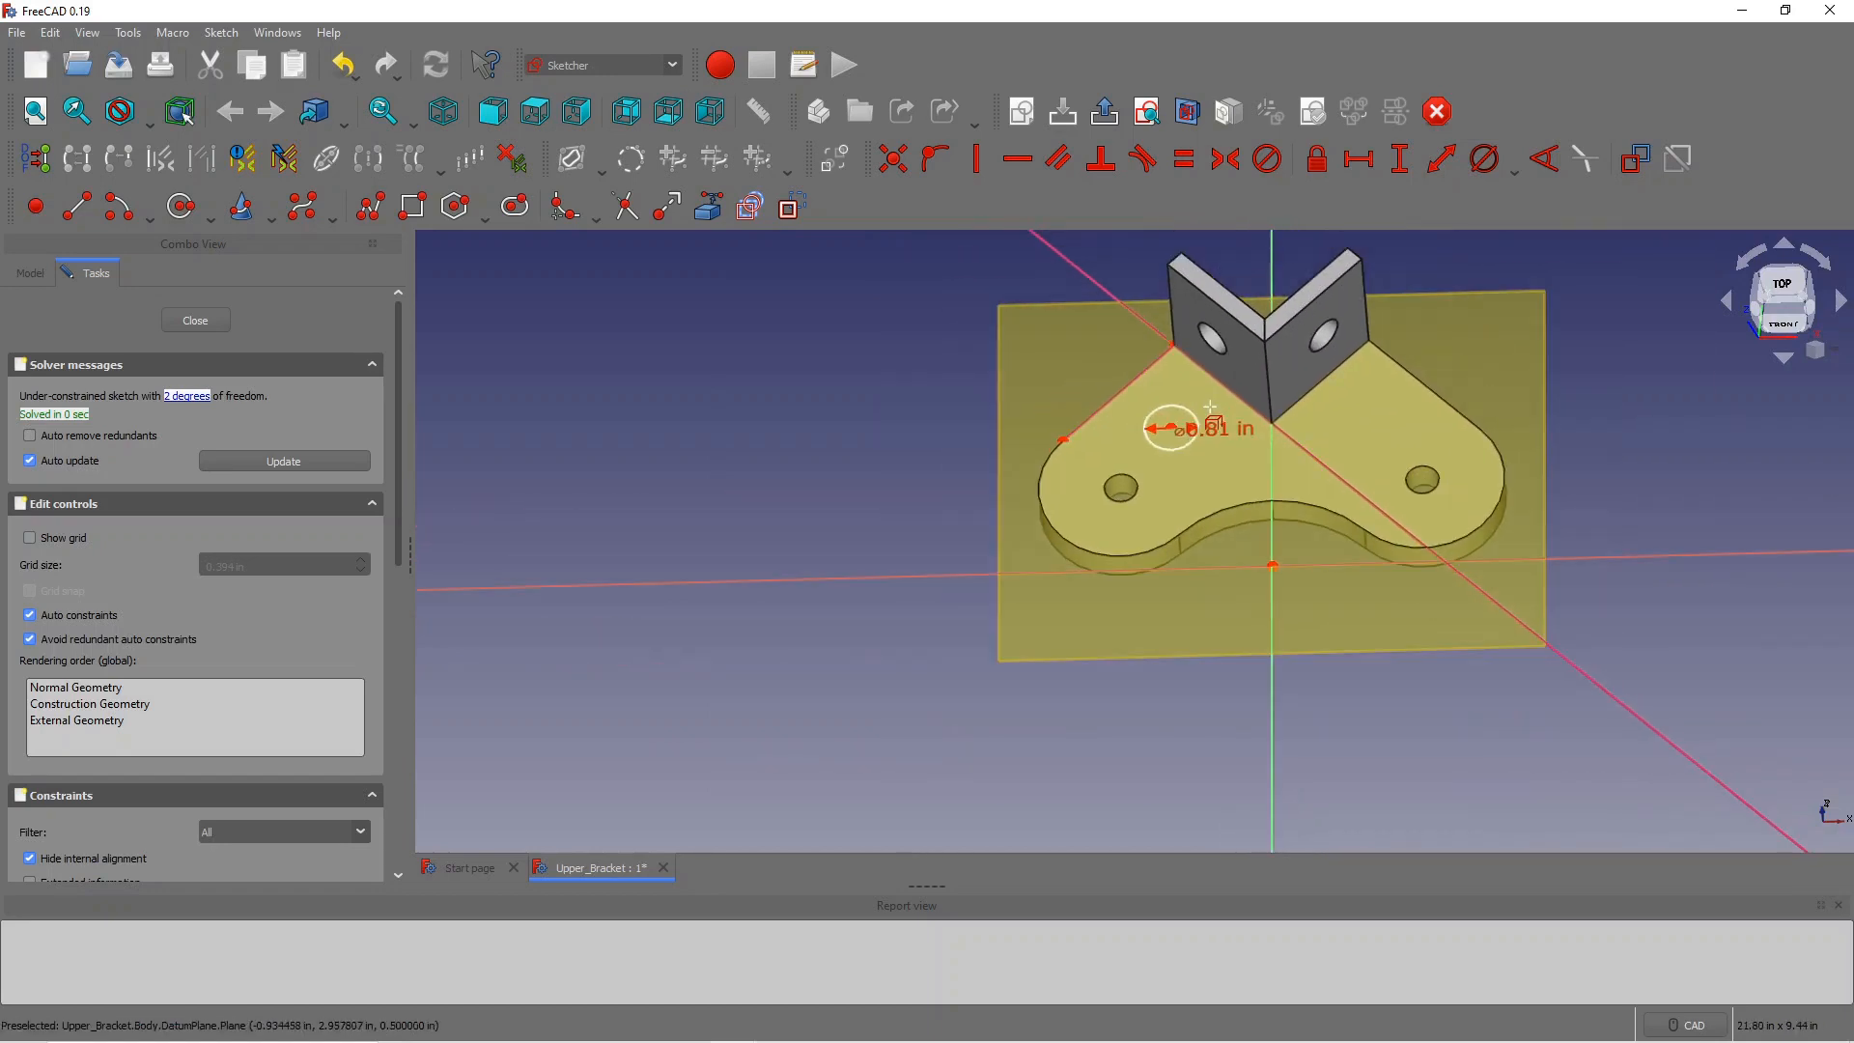
scroll(1301, 581, down, 4)
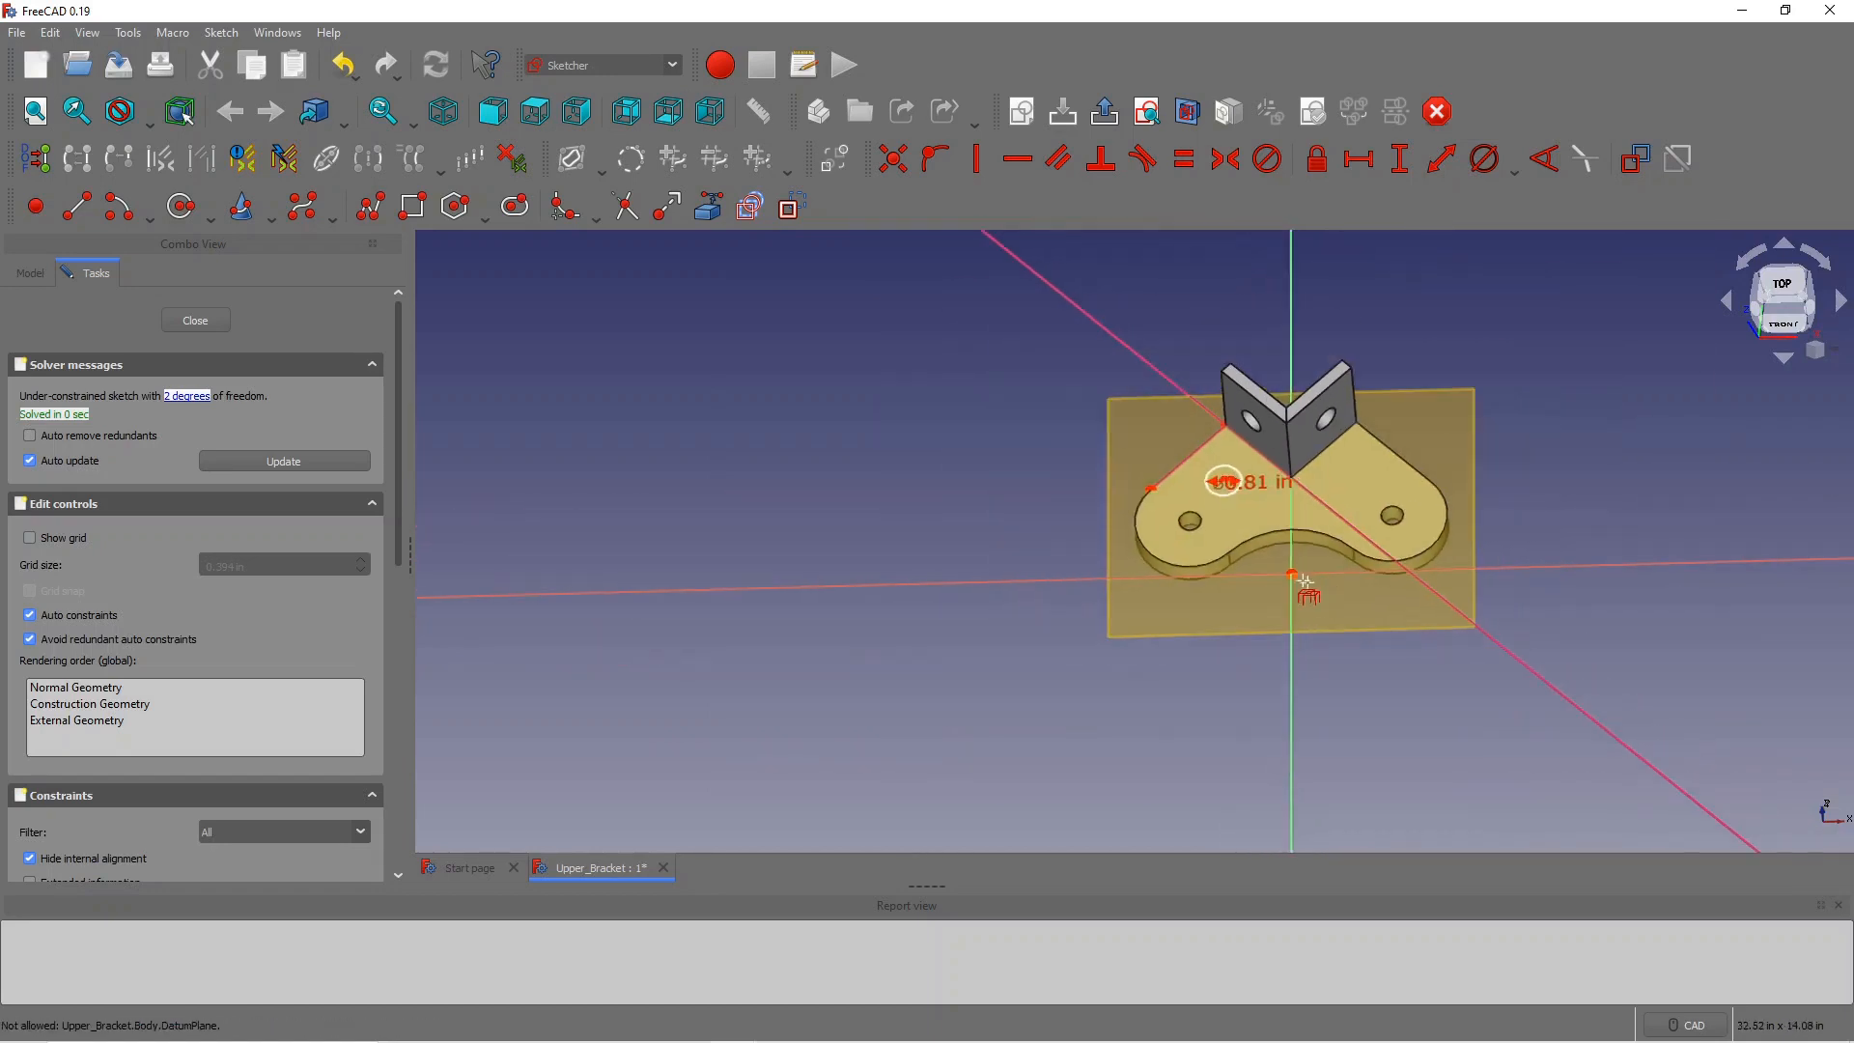
mouse_move(1285, 524)
middle_down()
mouse_move(1288, 473)
mouse_move(1313, 527)
mouse_move(1671, 351)
middle_up()
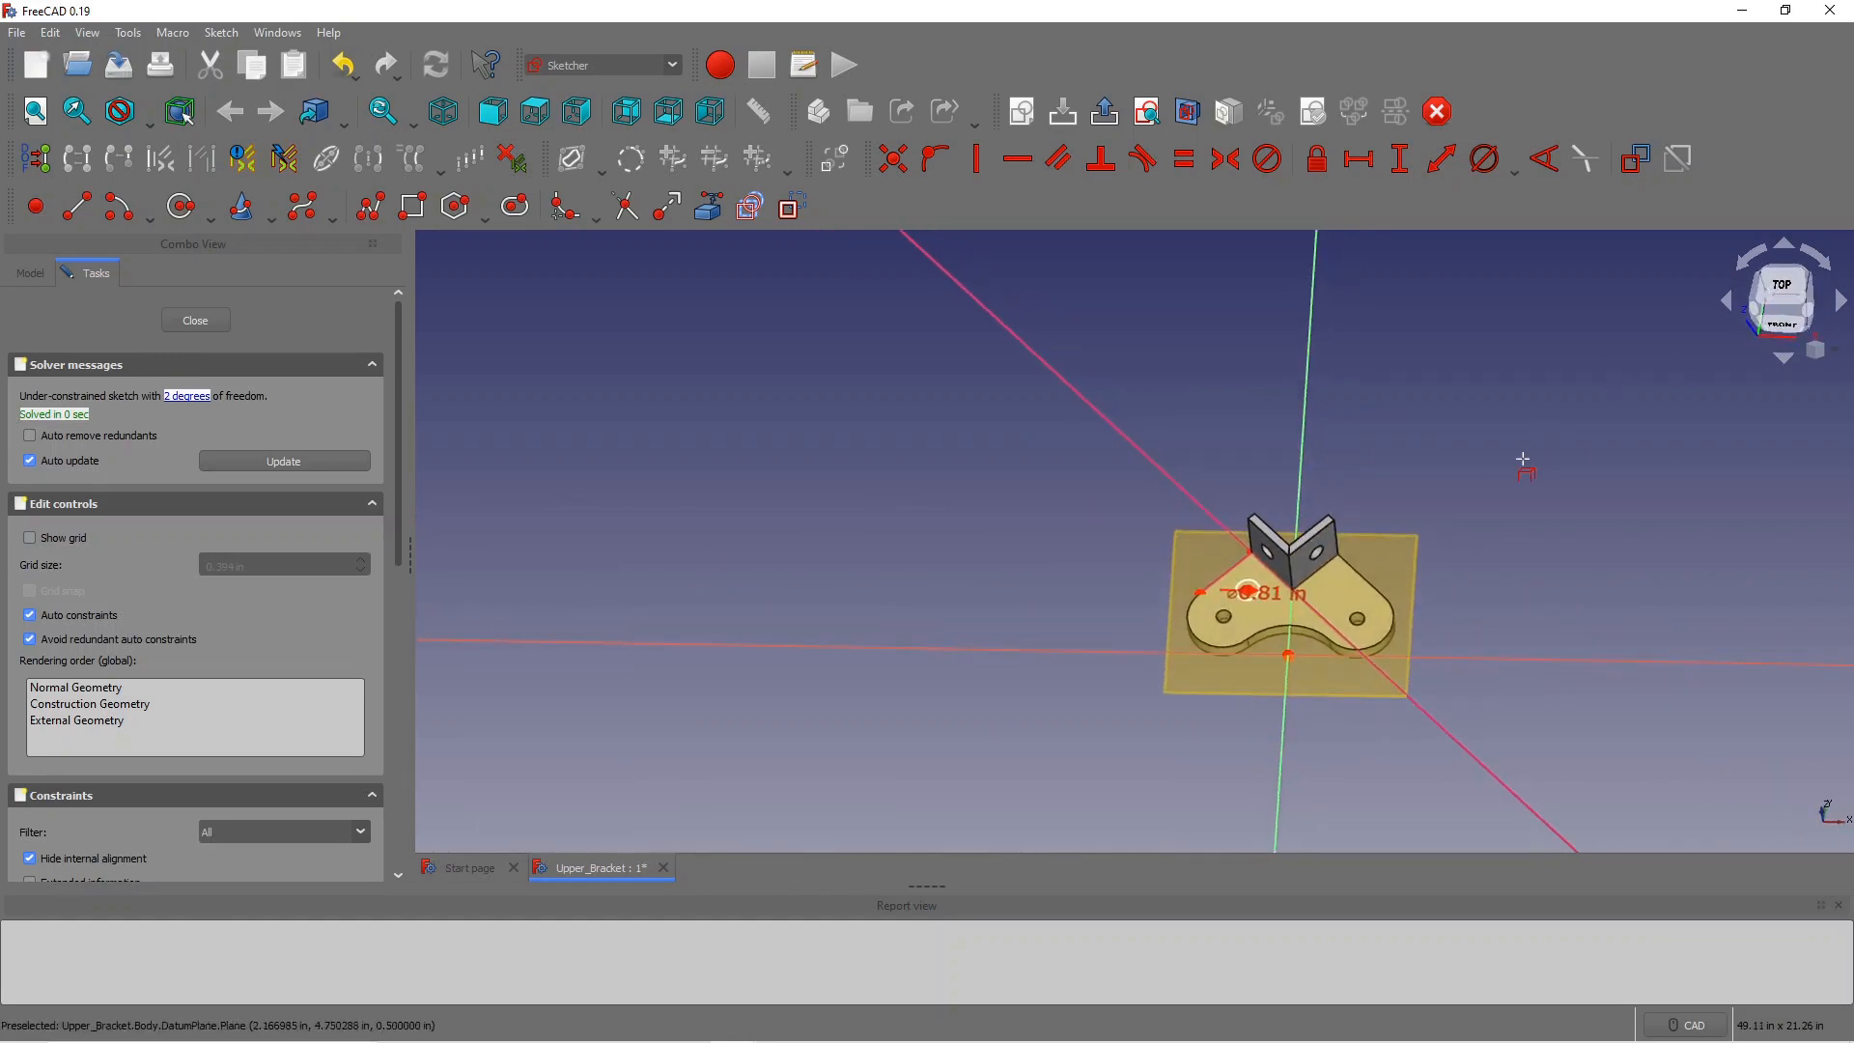
Step: Constrain the distance from the circle's centre to the base's linked slanted edge to 1.025 in
click(1785, 290)
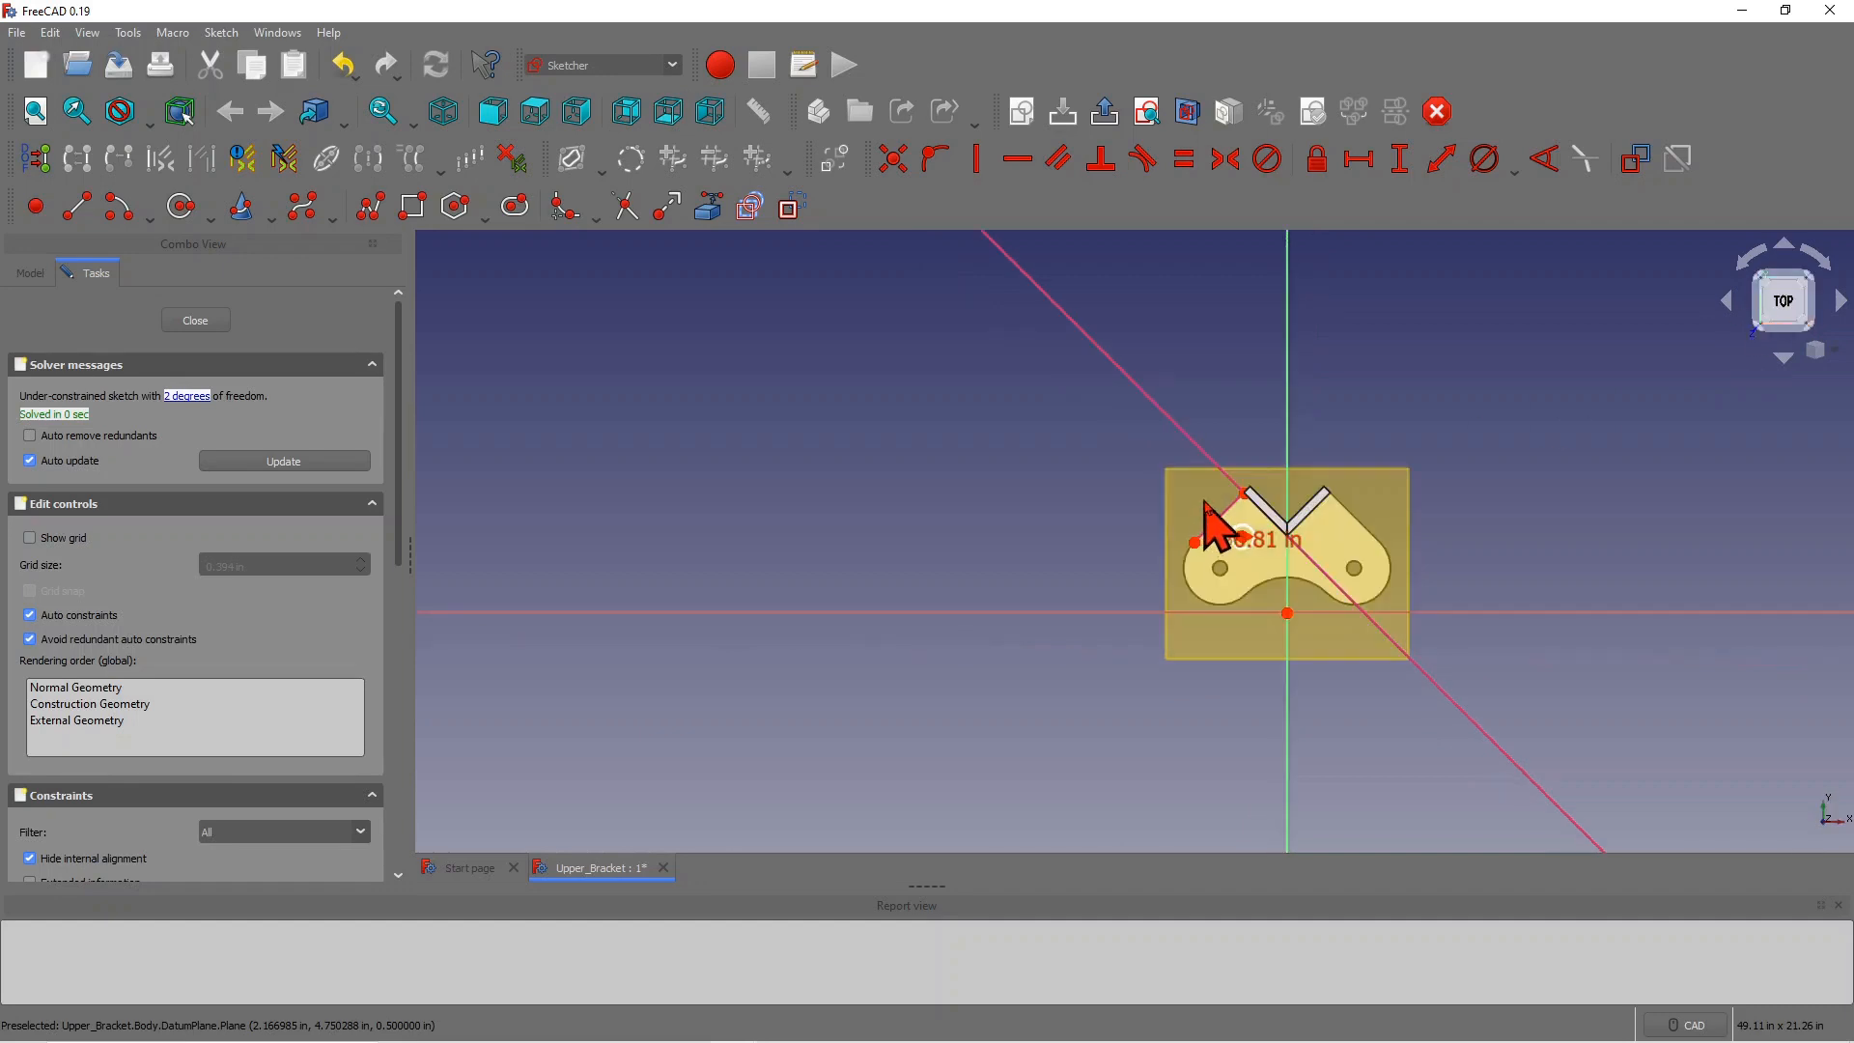
scroll(1255, 536, up, 4)
scroll(1268, 558, up, 2)
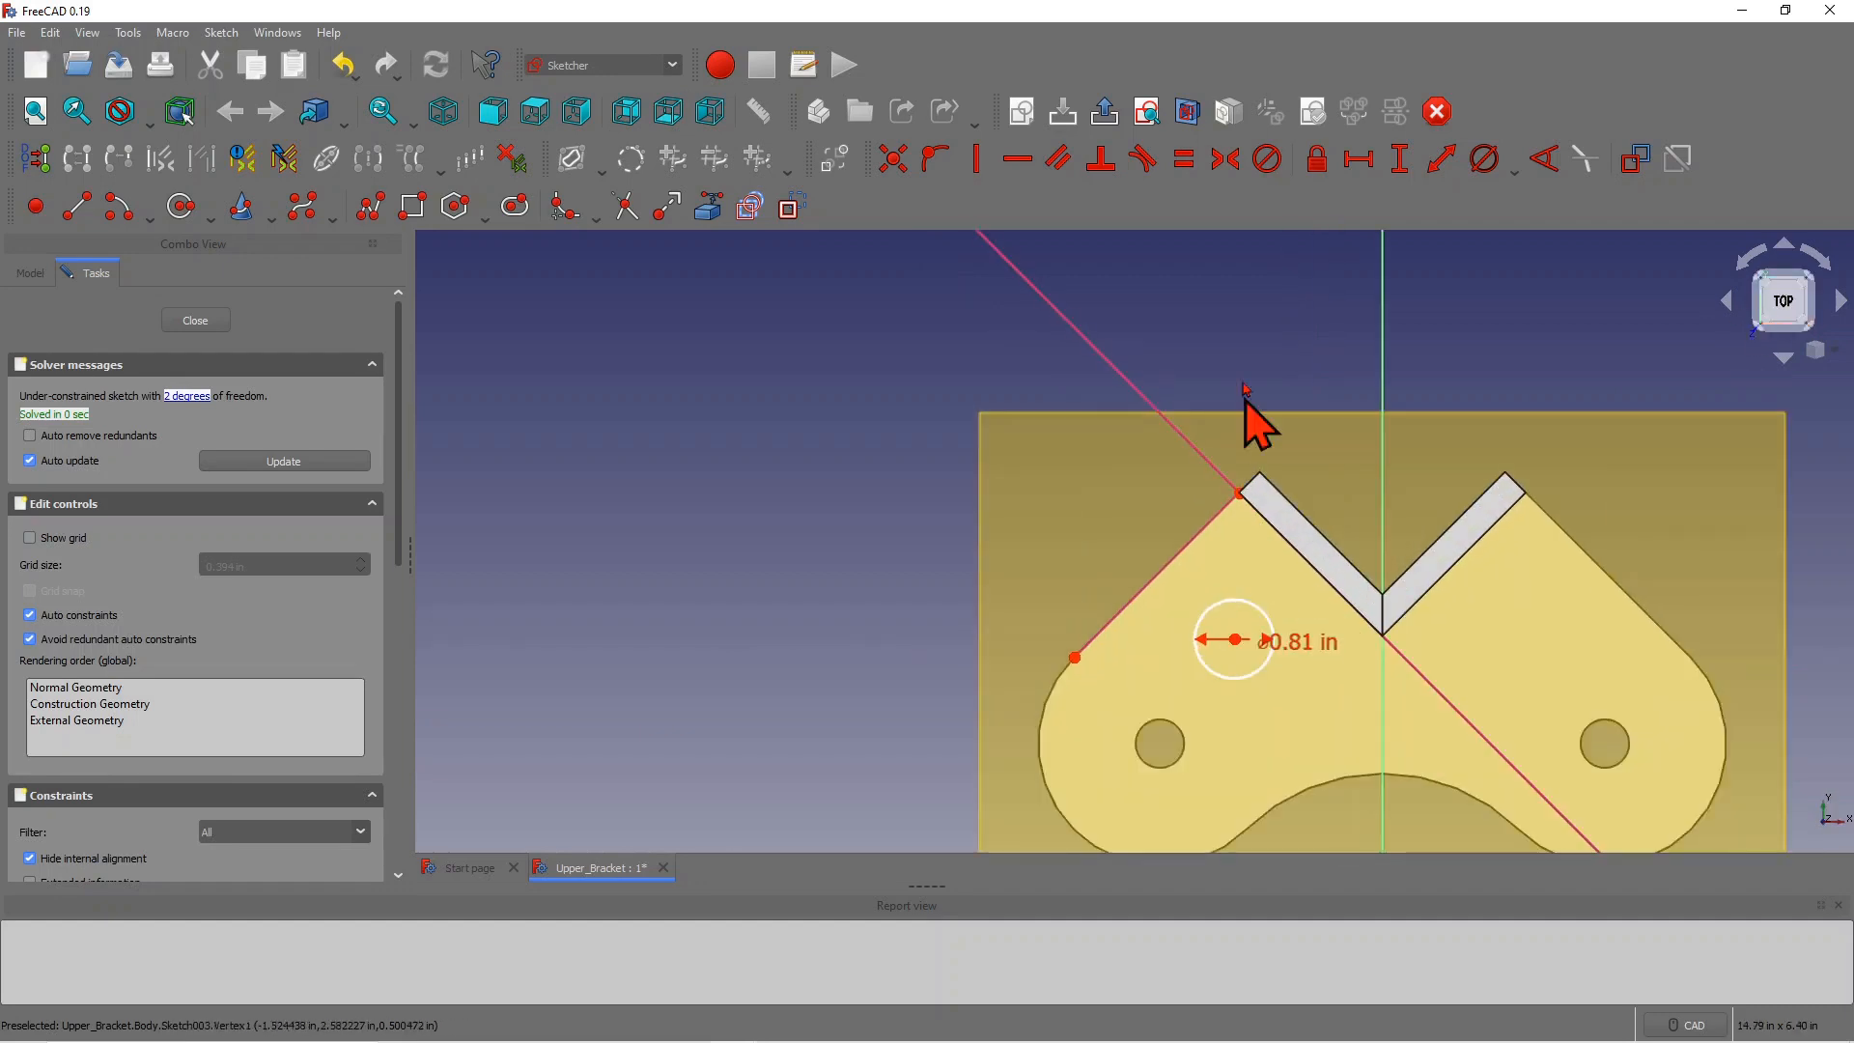
click(1441, 160)
click(1160, 574)
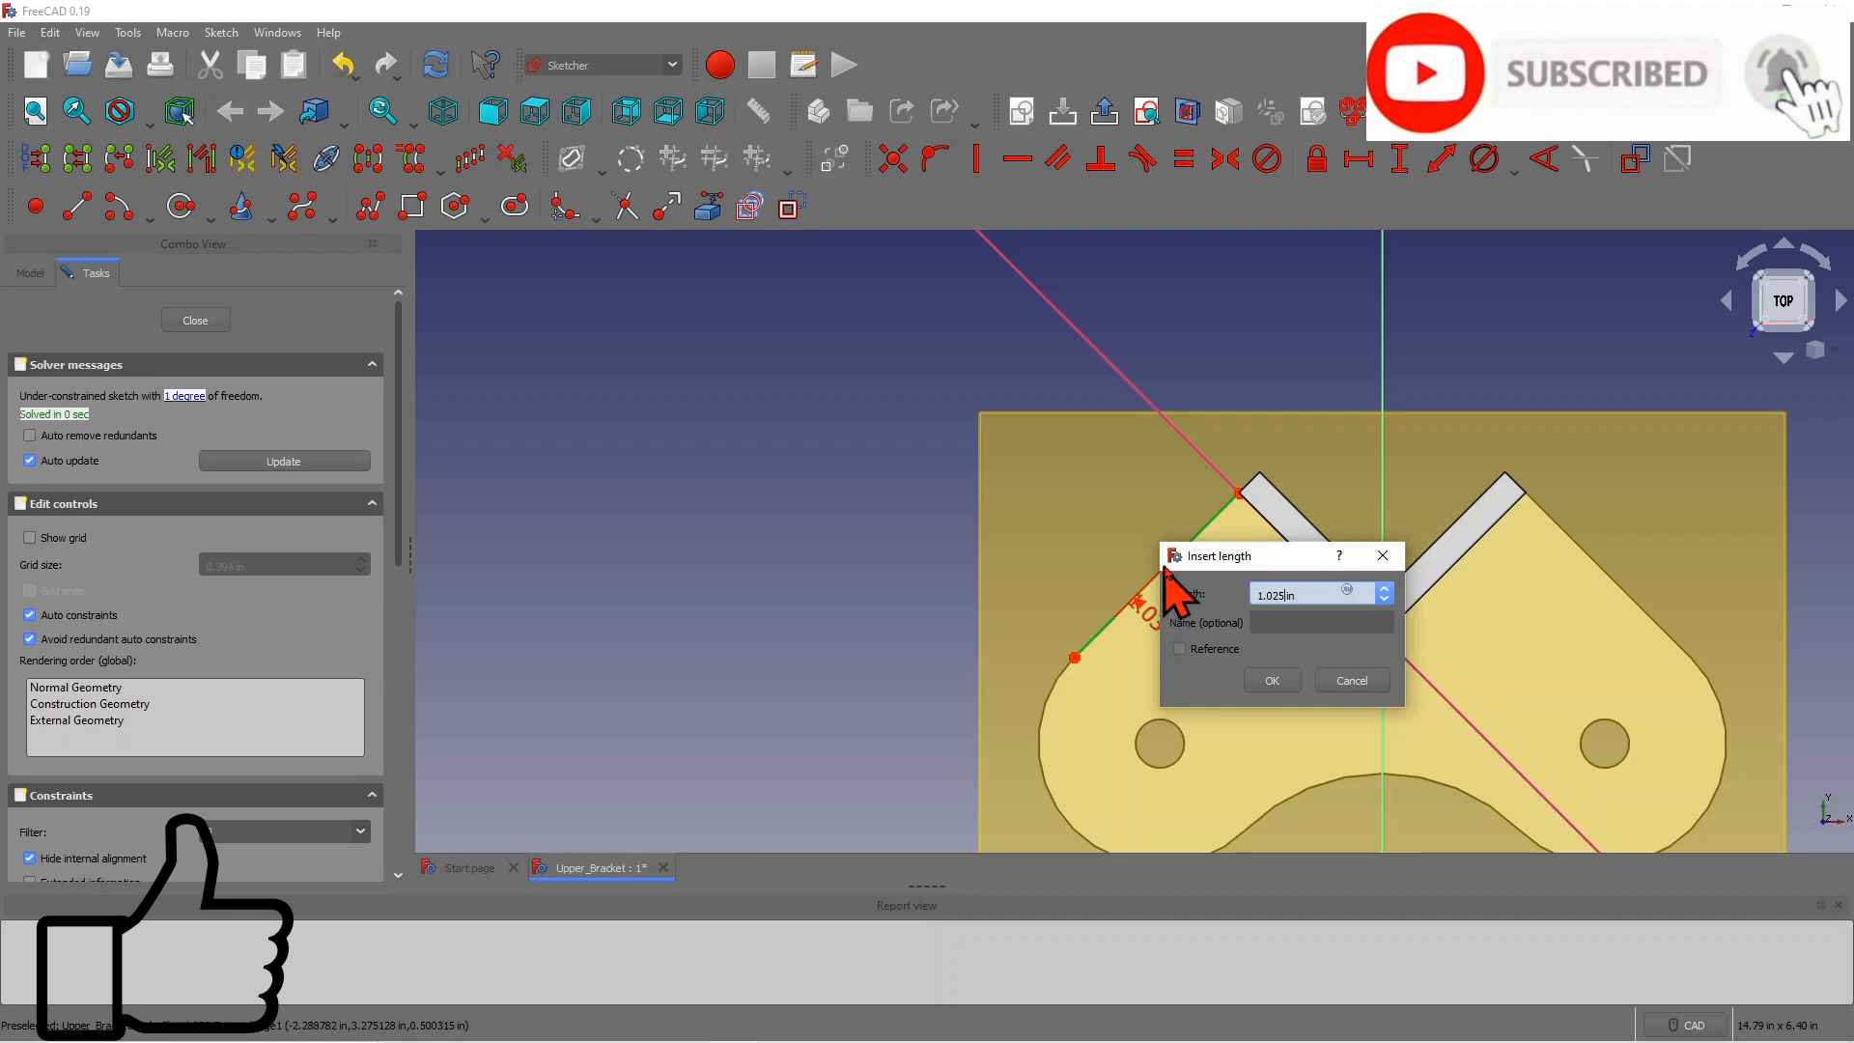
click(1272, 681)
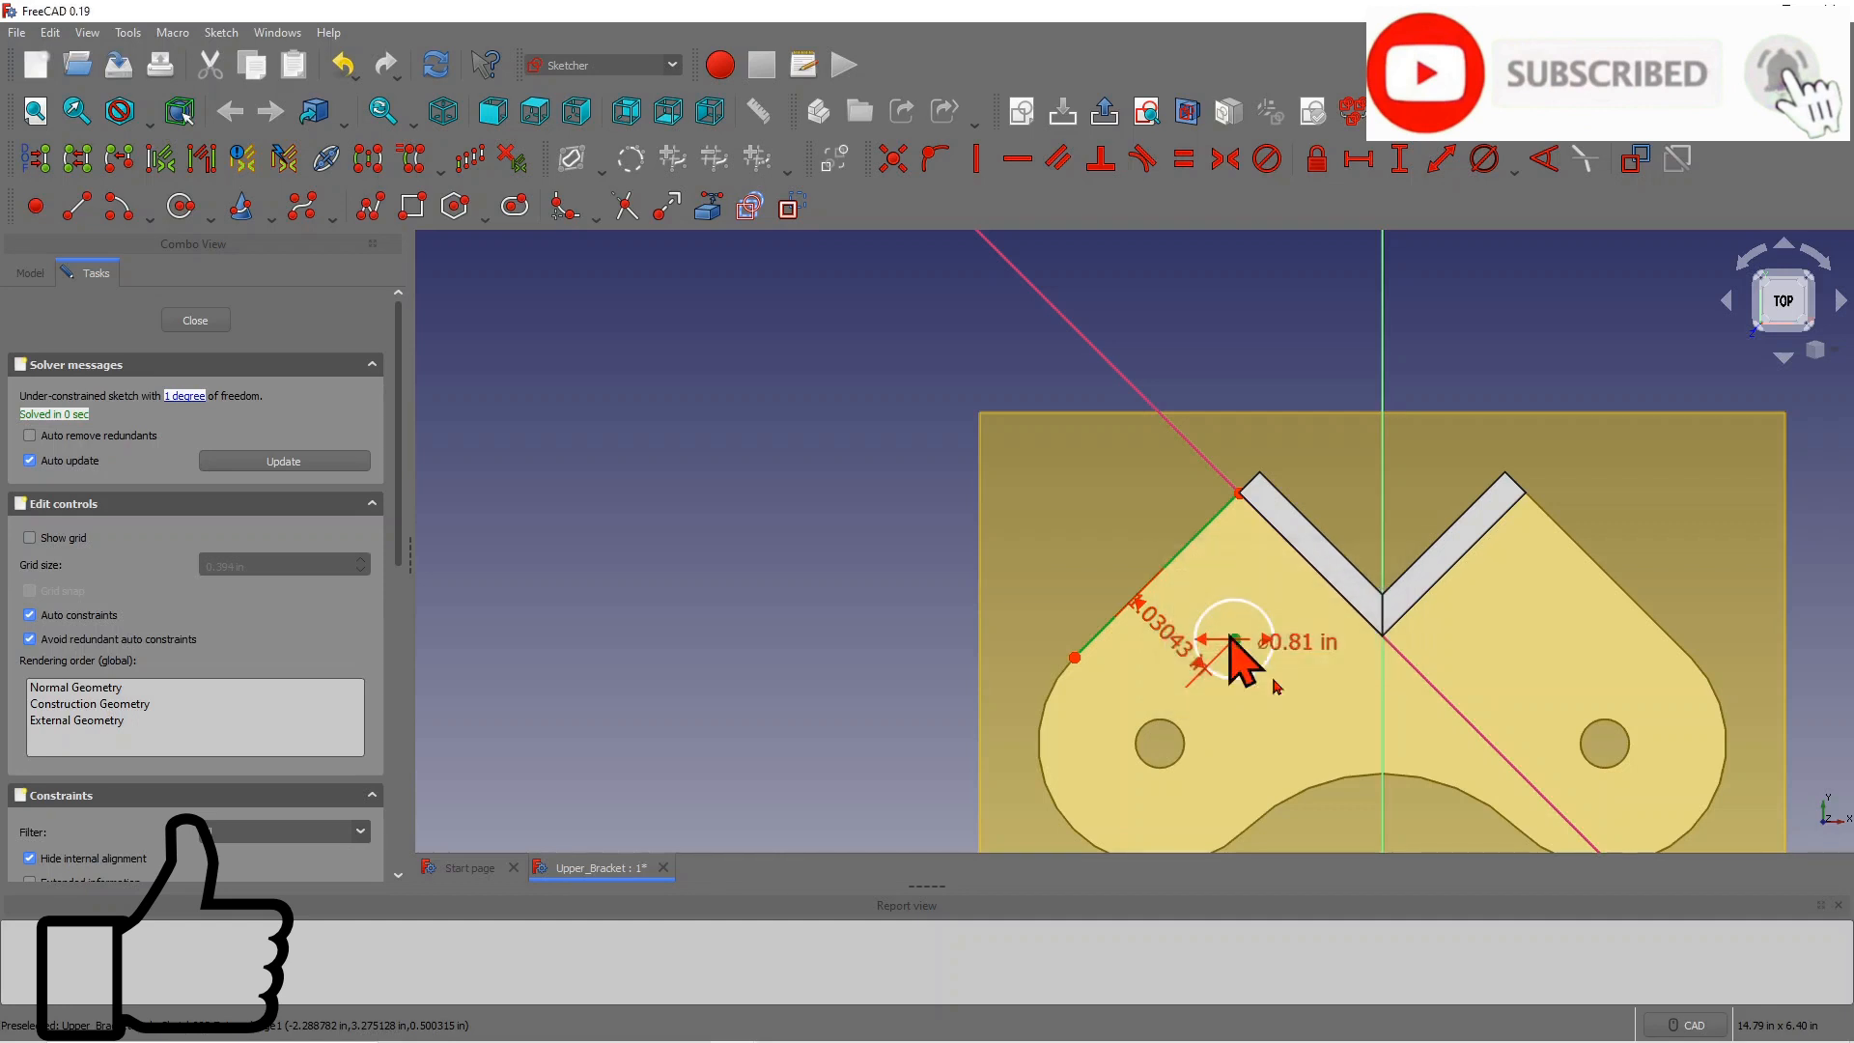
Step: Add a distance constraint between the circle's centre and the line linked from the flange face
click(1236, 640)
click(1219, 473)
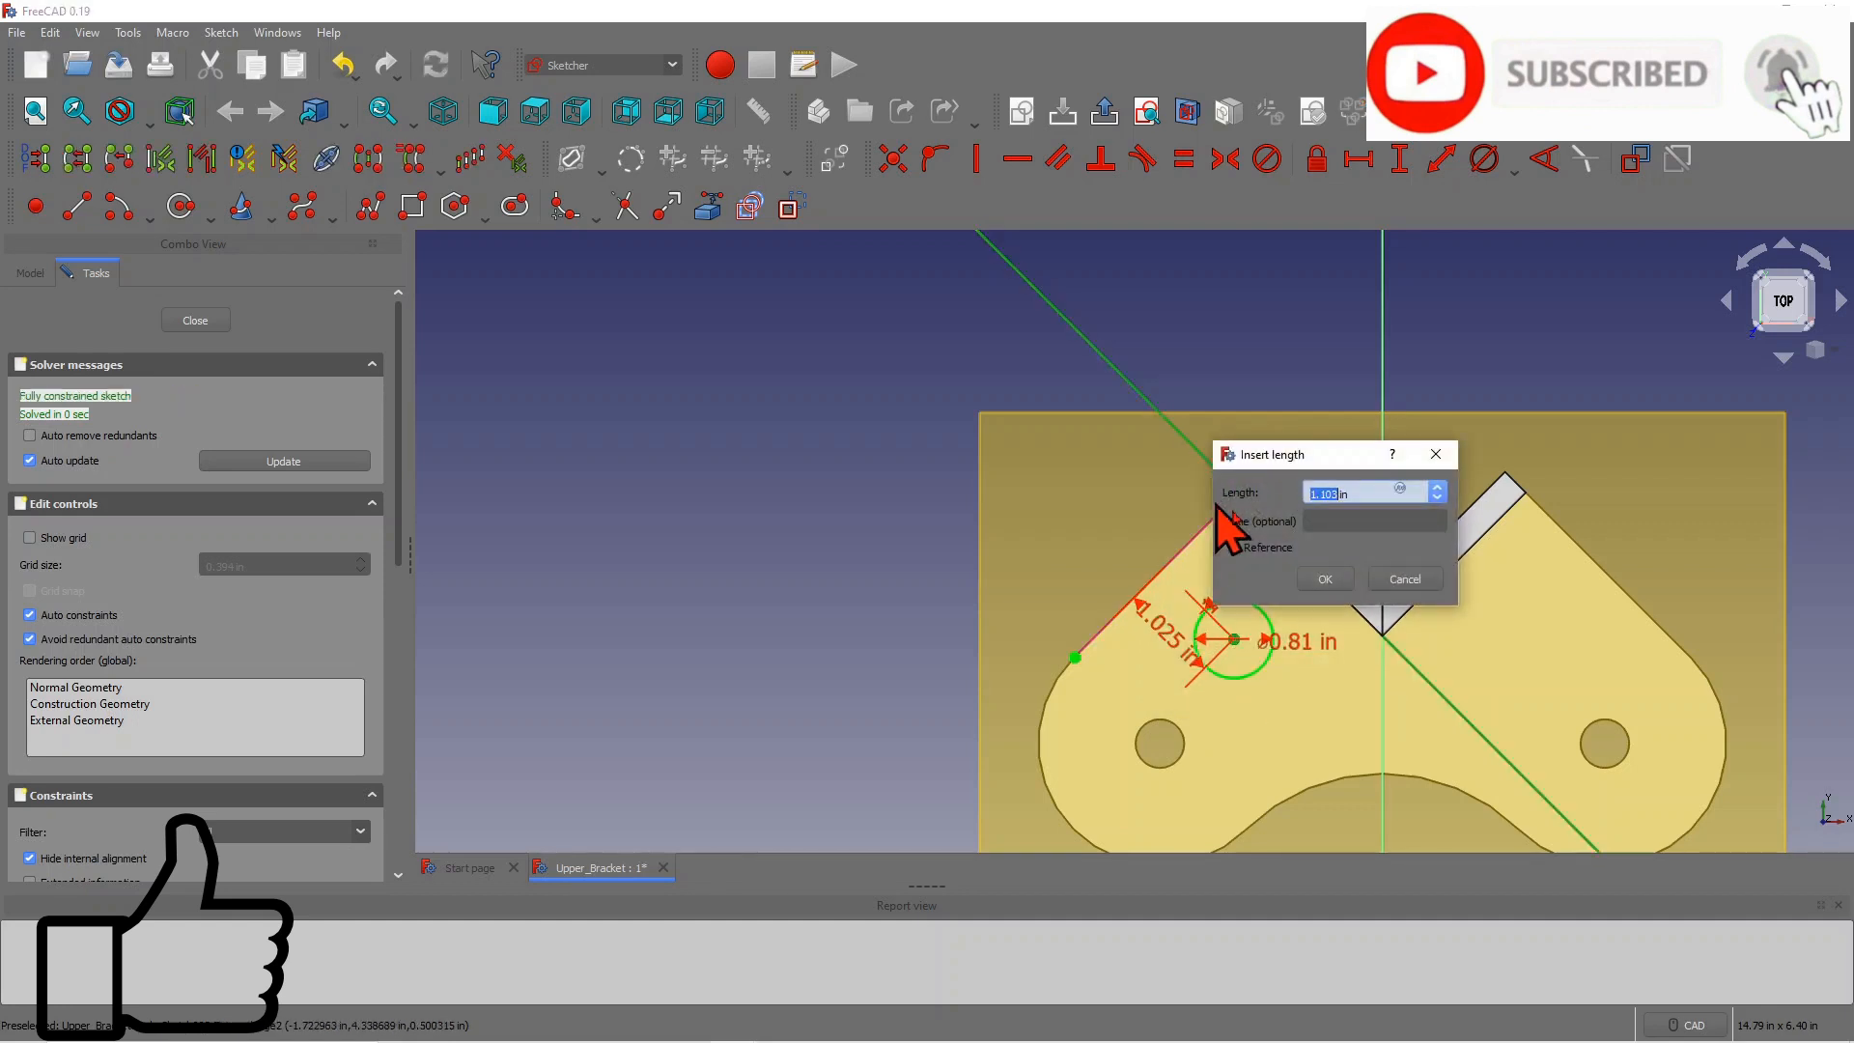